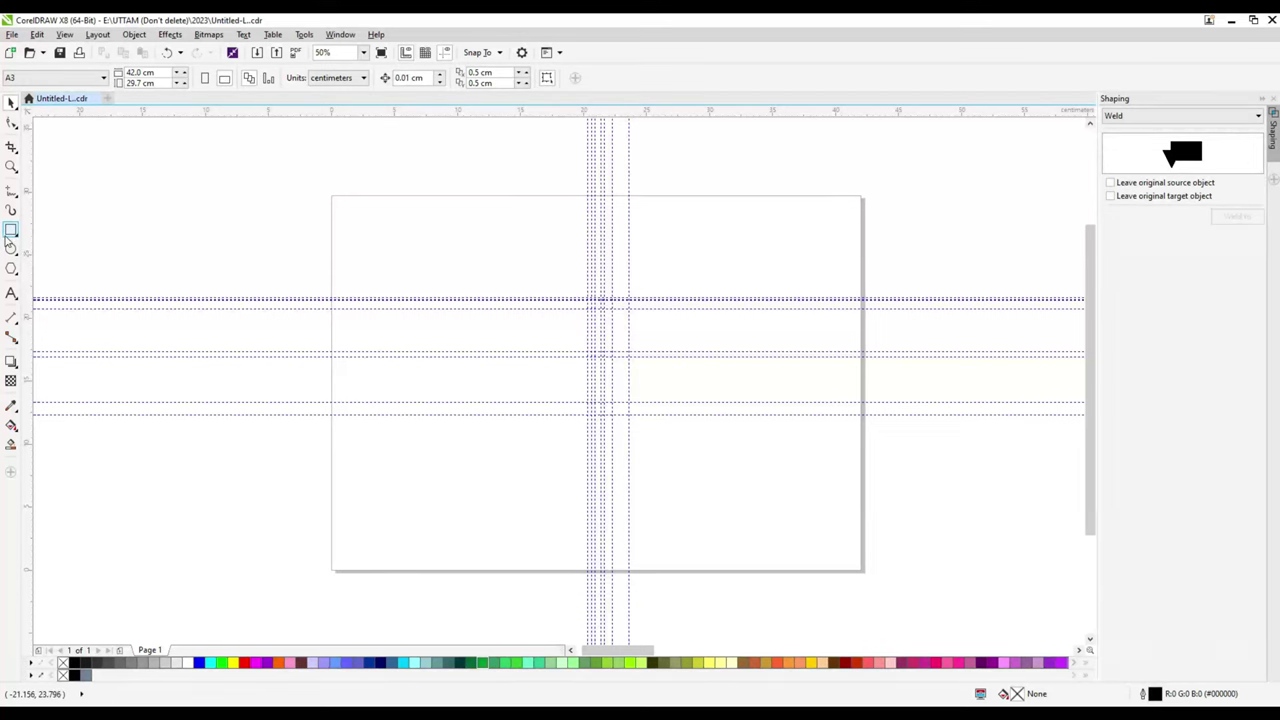
# - Draw a tall rectangle between the guidelines
pyautogui.click(11, 230)
pyautogui.scroll(2, 590, 330)
pyautogui.moveTo(574, 253)
pyautogui.mouseDown()
pyautogui.moveTo(676, 427)
pyautogui.moveTo(660, 490)
pyautogui.mouseUp()
pyautogui.scroll(4, 620, 263)
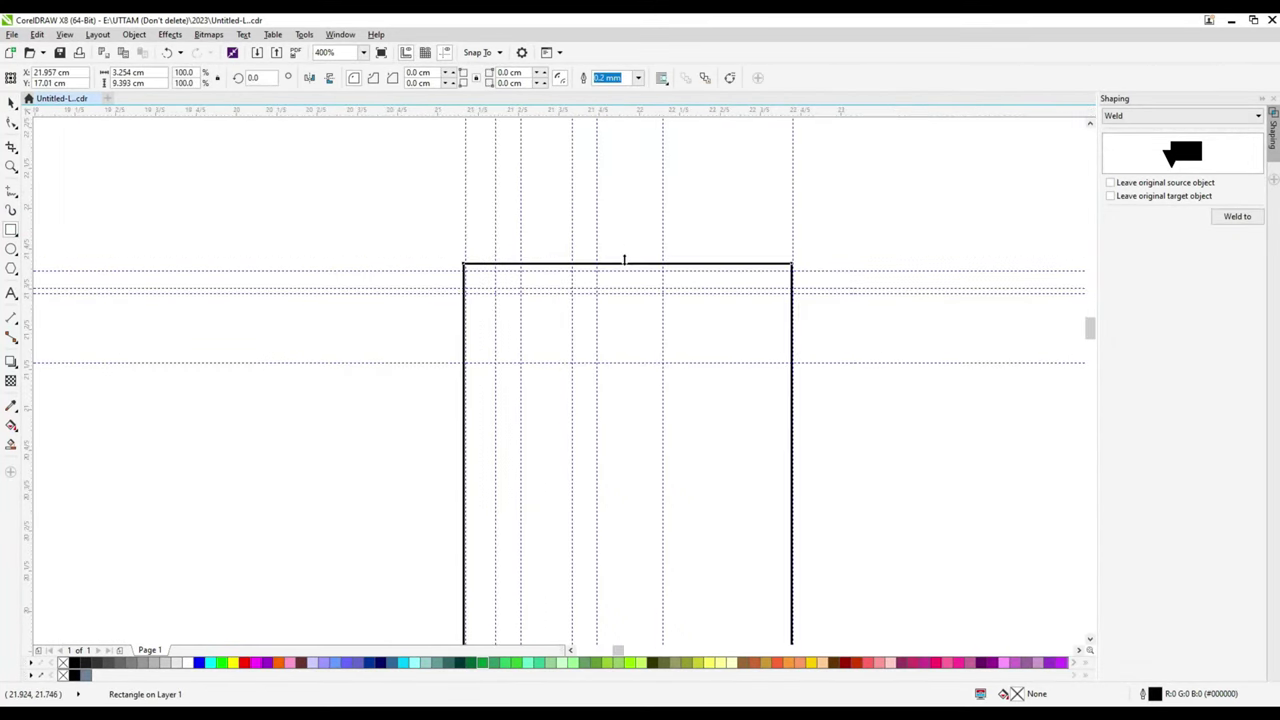
pyautogui.scroll(2, 627, 265)
pyautogui.scroll(-2, 617, 286)
pyautogui.scroll(-2, 523, 449)
pyautogui.scroll(6, 486, 396)
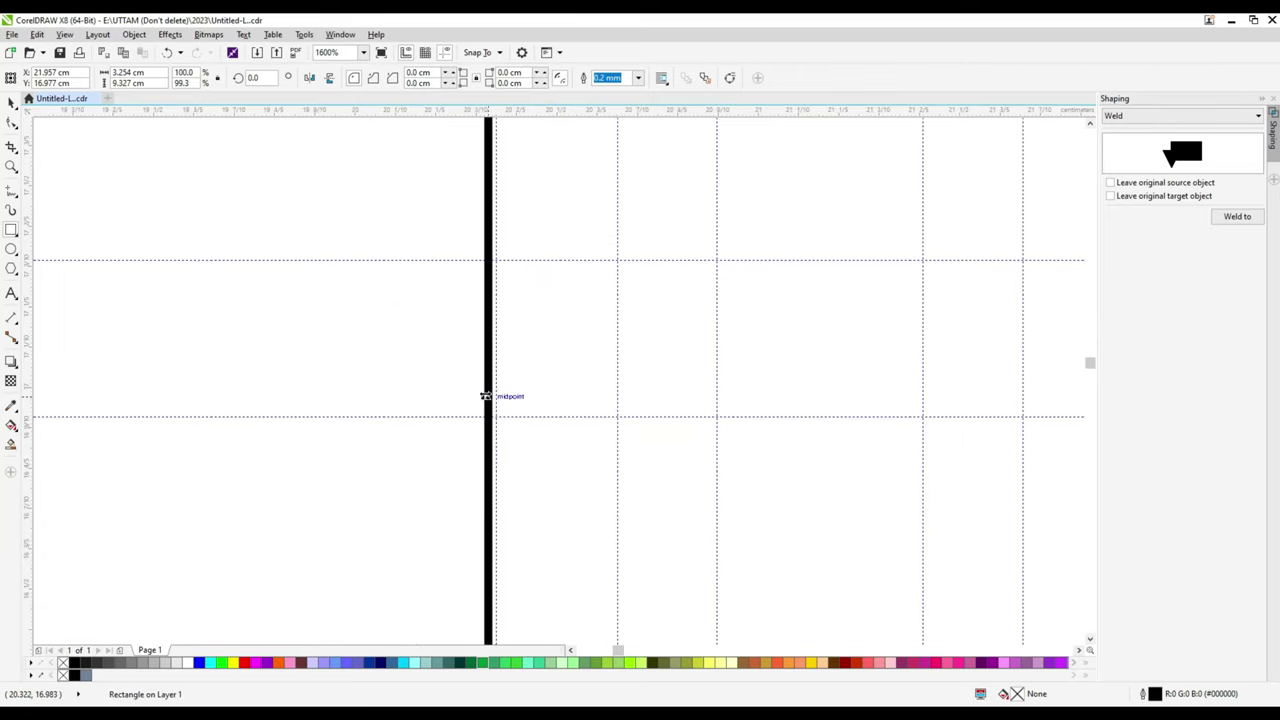
pyautogui.scroll(-3, 500, 405)
pyautogui.scroll(-3, 508, 408)
# - Round the rectangle's corners to a 0.74 cm radius and narrow it to 2.638 cm wide
pyautogui.click(11, 122)
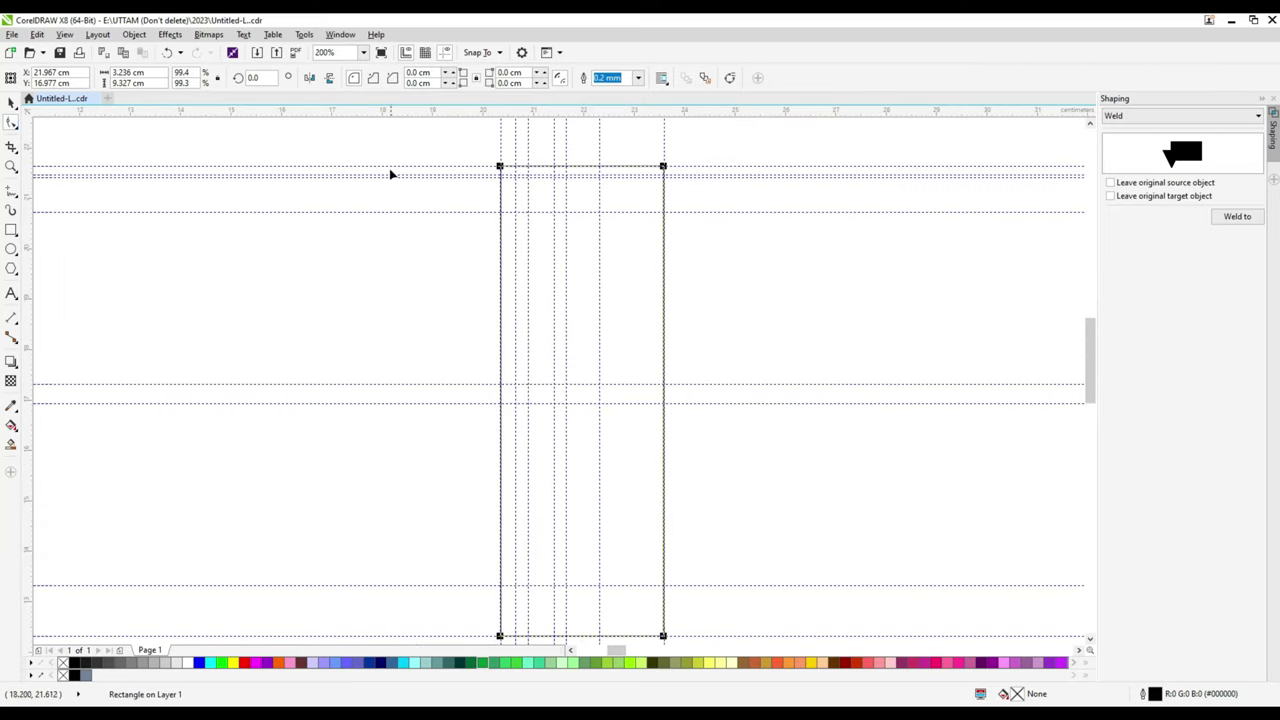
pyautogui.moveTo(500, 168)
pyautogui.mouseDown()
pyautogui.moveTo(563, 180)
pyautogui.moveTo(547, 180)
pyautogui.mouseUp()
pyautogui.click(10, 103)
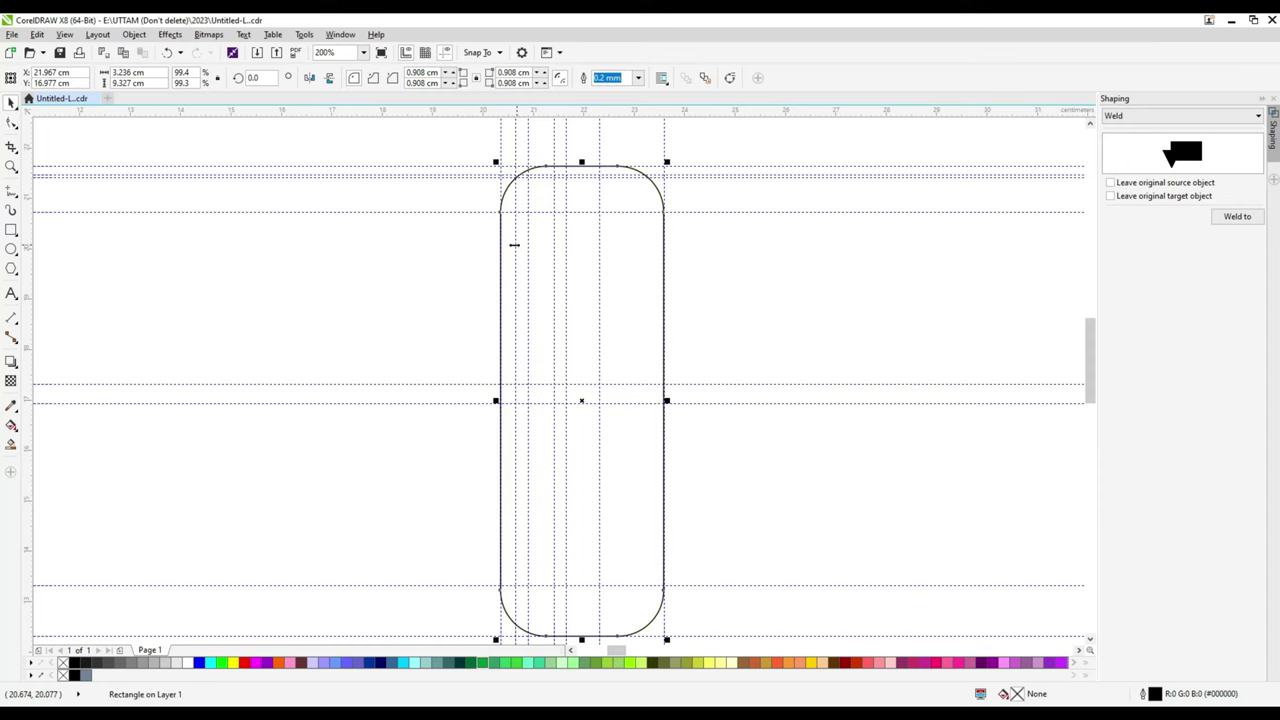
pyautogui.moveTo(491, 402); pyautogui.dragTo(517, 388)
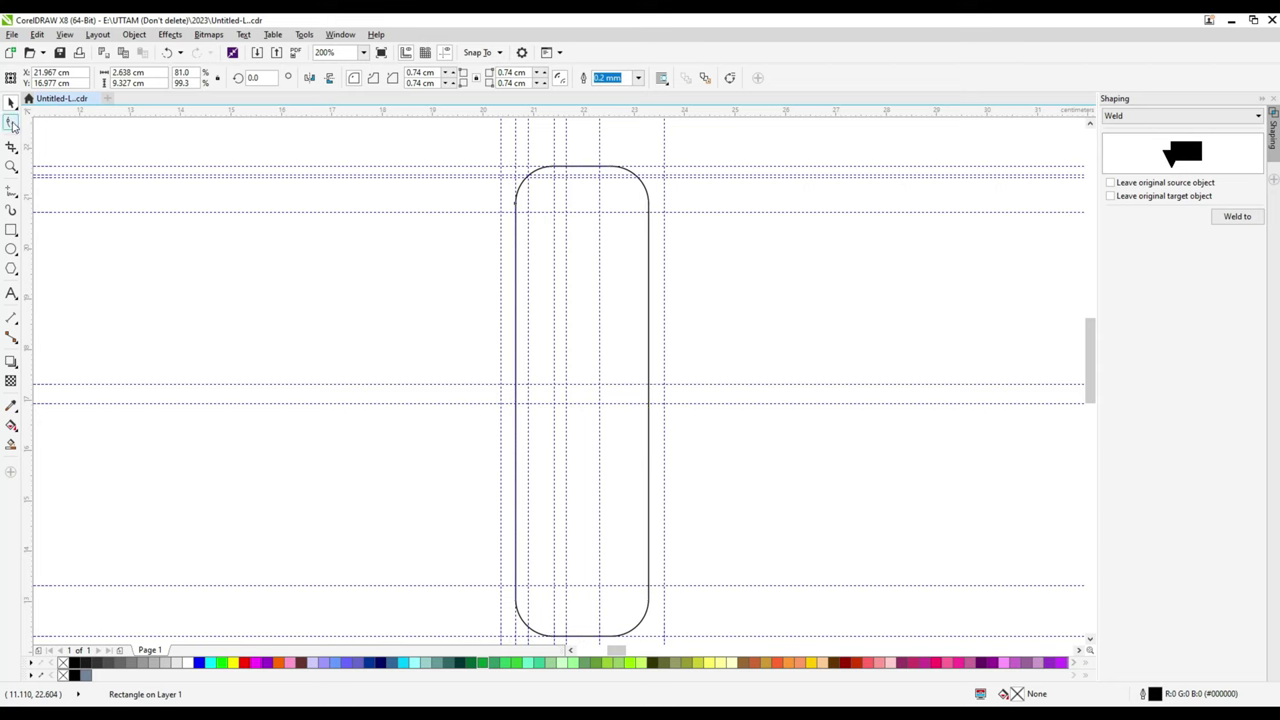
# - Convert the rounded rectangle to curves and make its straight side segments bendable curves
pyautogui.click(12, 123)
pyautogui.rightClick(648, 600)
pyautogui.click(690, 276)
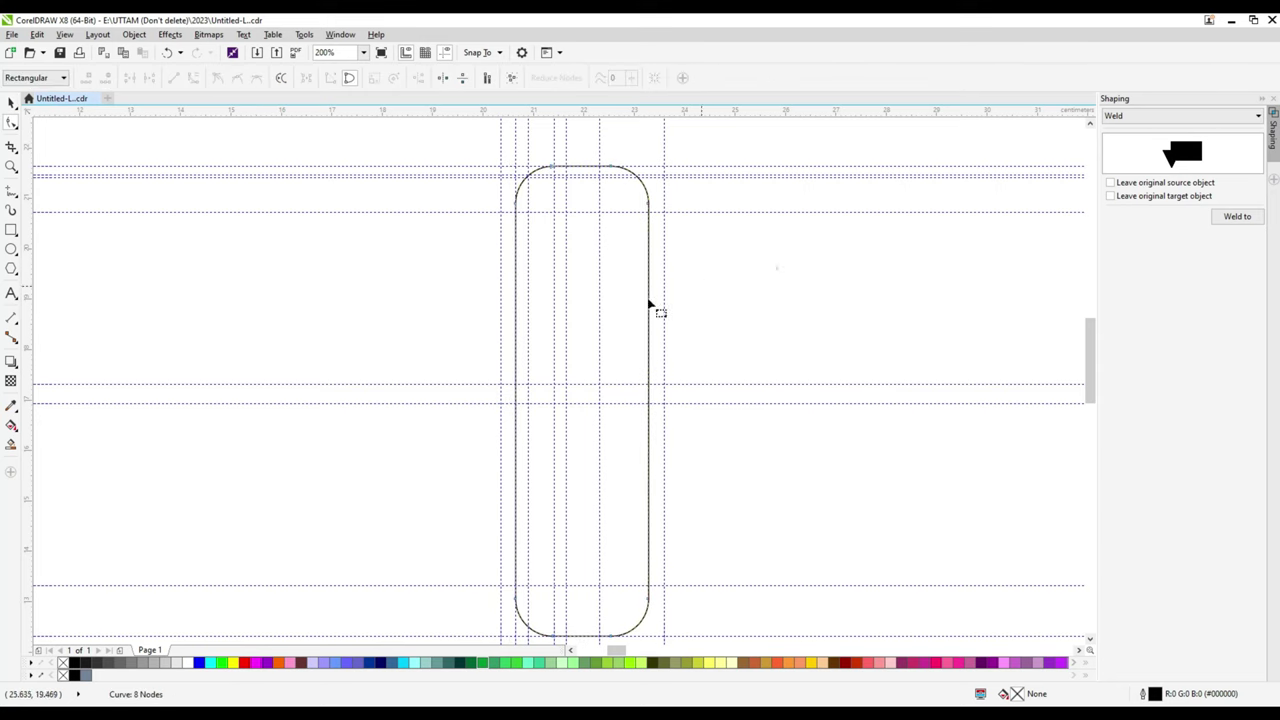
pyautogui.click(517, 398)
pyautogui.scroll(-2, 600, 365)
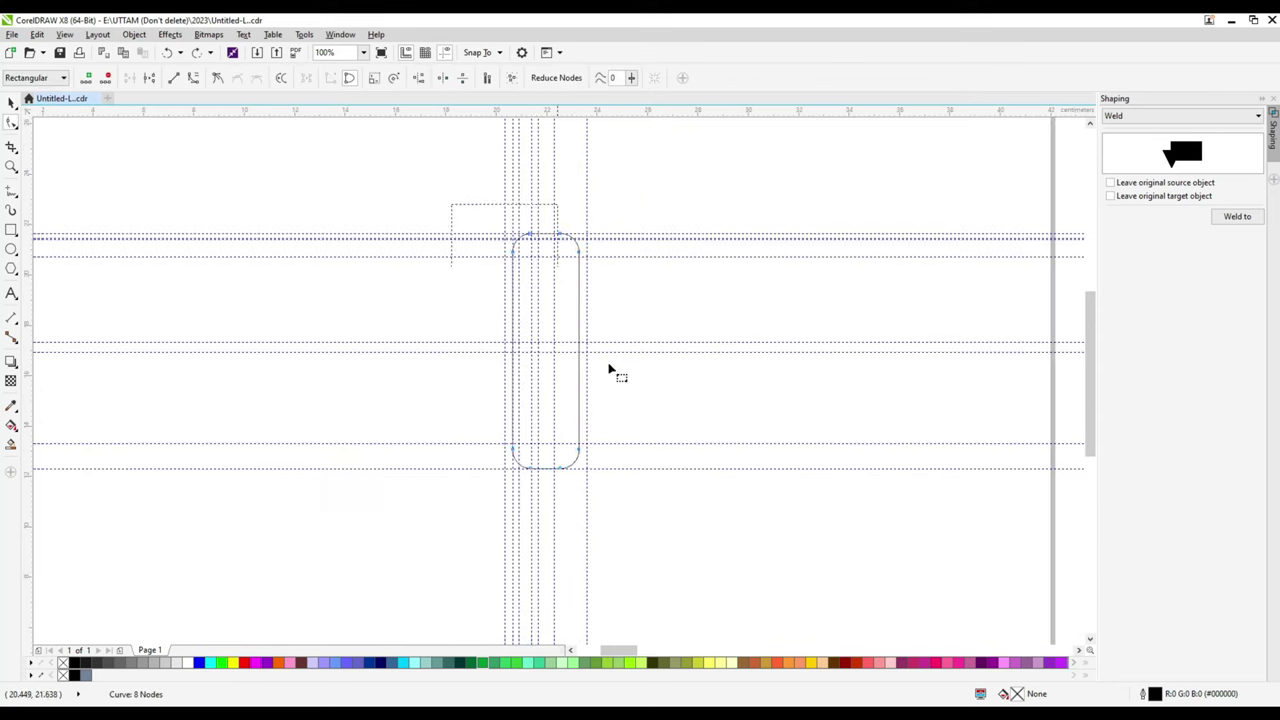
pyautogui.rightClick(566, 476)
pyautogui.click(617, 528)
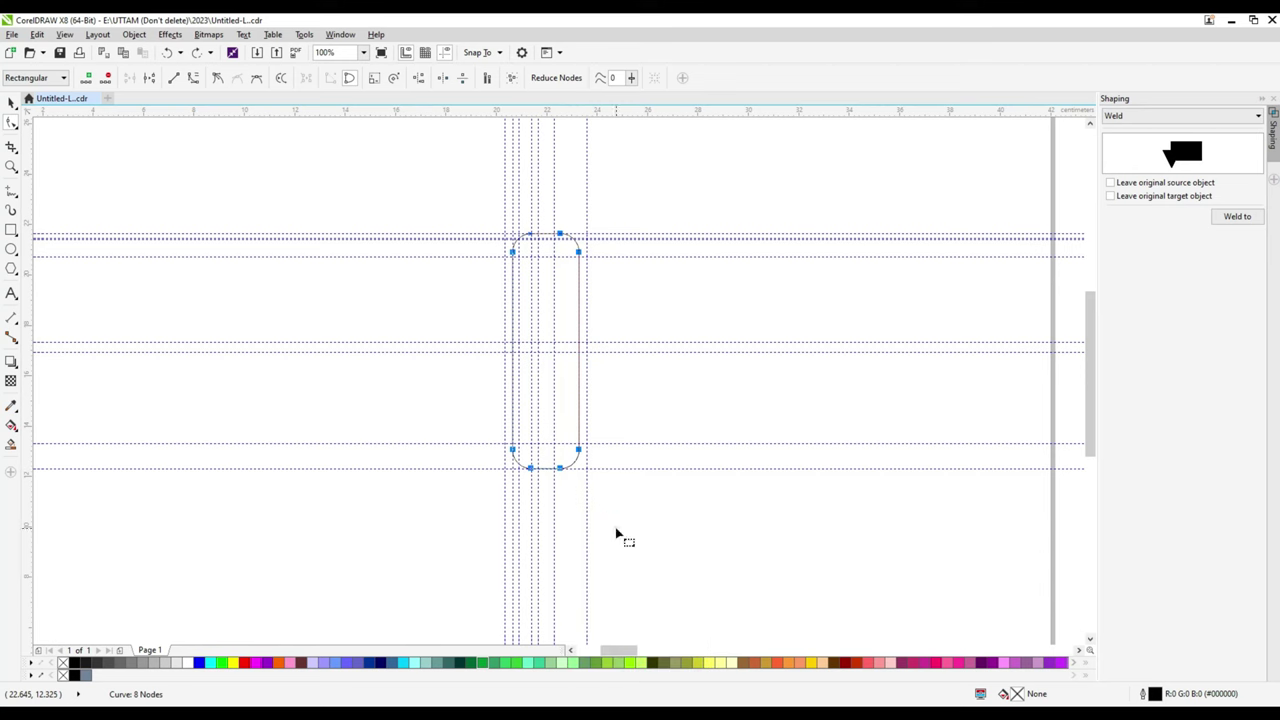
# - Bow the curve's left and right sides gently outward
pyautogui.scroll(1, 510, 340)
pyautogui.moveTo(517, 369); pyautogui.dragTo(504, 369)
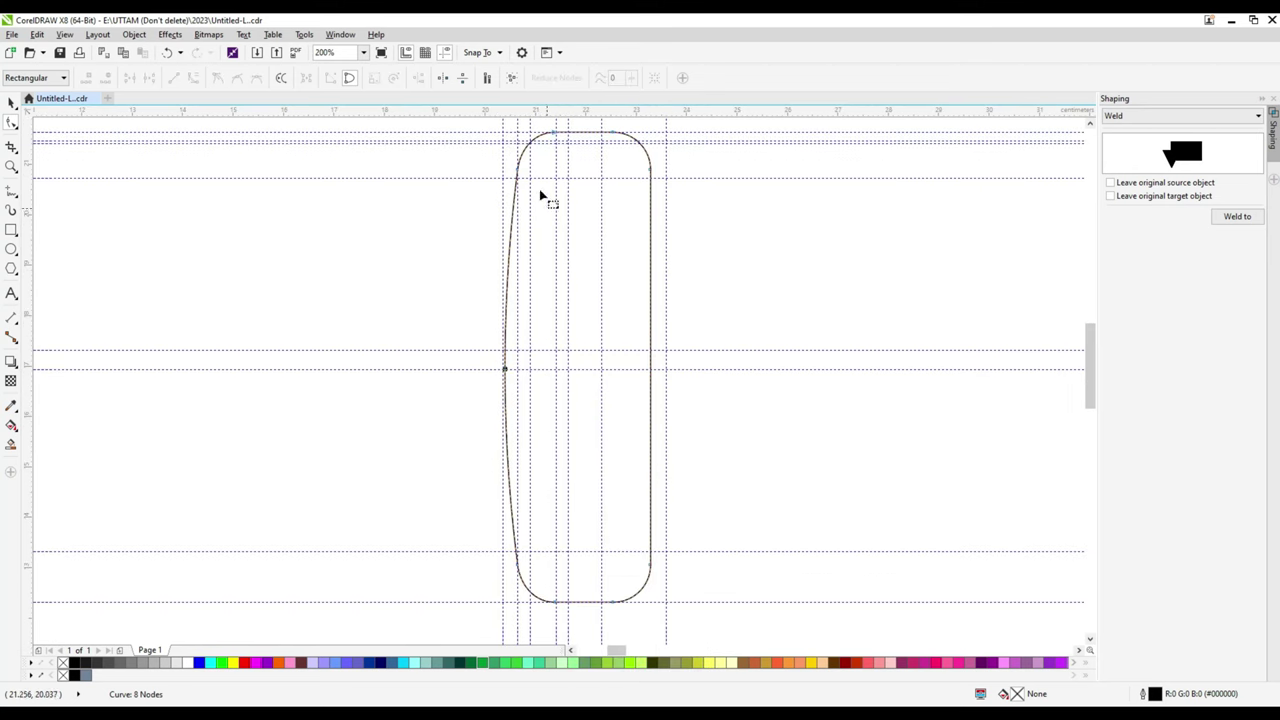
pyautogui.scroll(1, 540, 195)
pyautogui.doubleClick(511, 158)
pyautogui.scroll(-1, 511, 158)
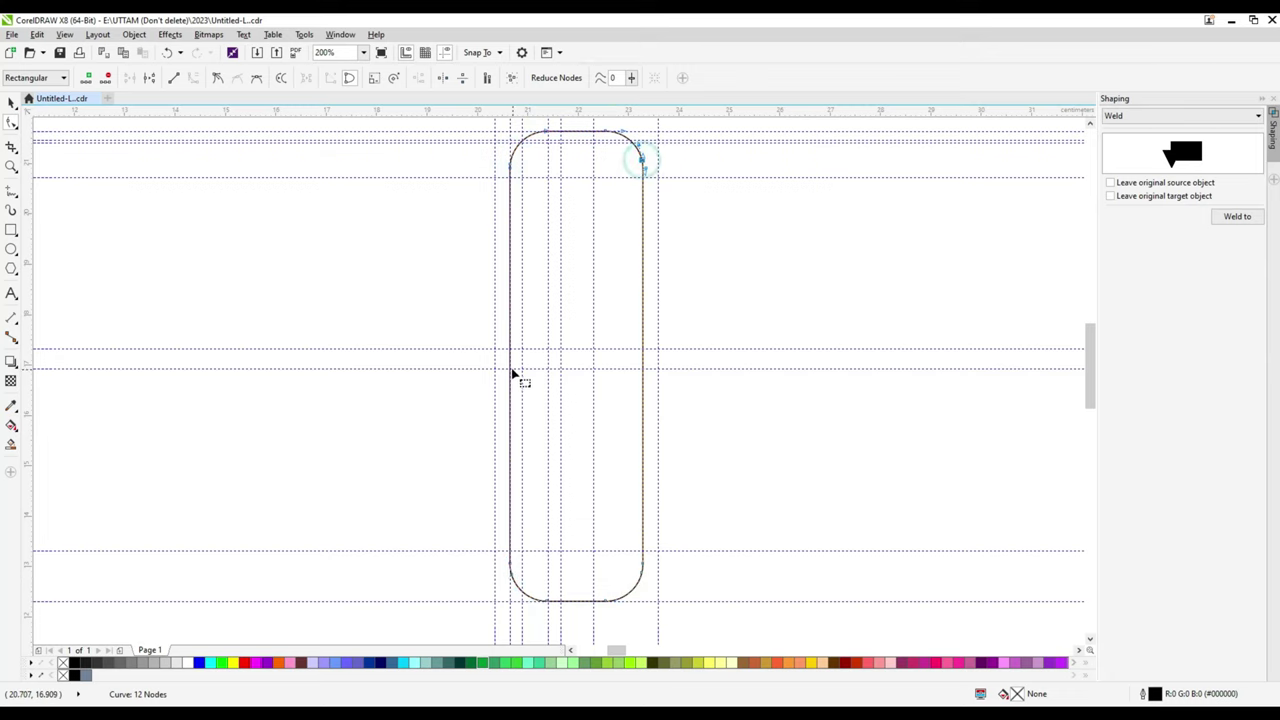
pyautogui.moveTo(512, 374); pyautogui.dragTo(499, 370)
pyautogui.moveTo(643, 370); pyautogui.dragTo(653, 367)
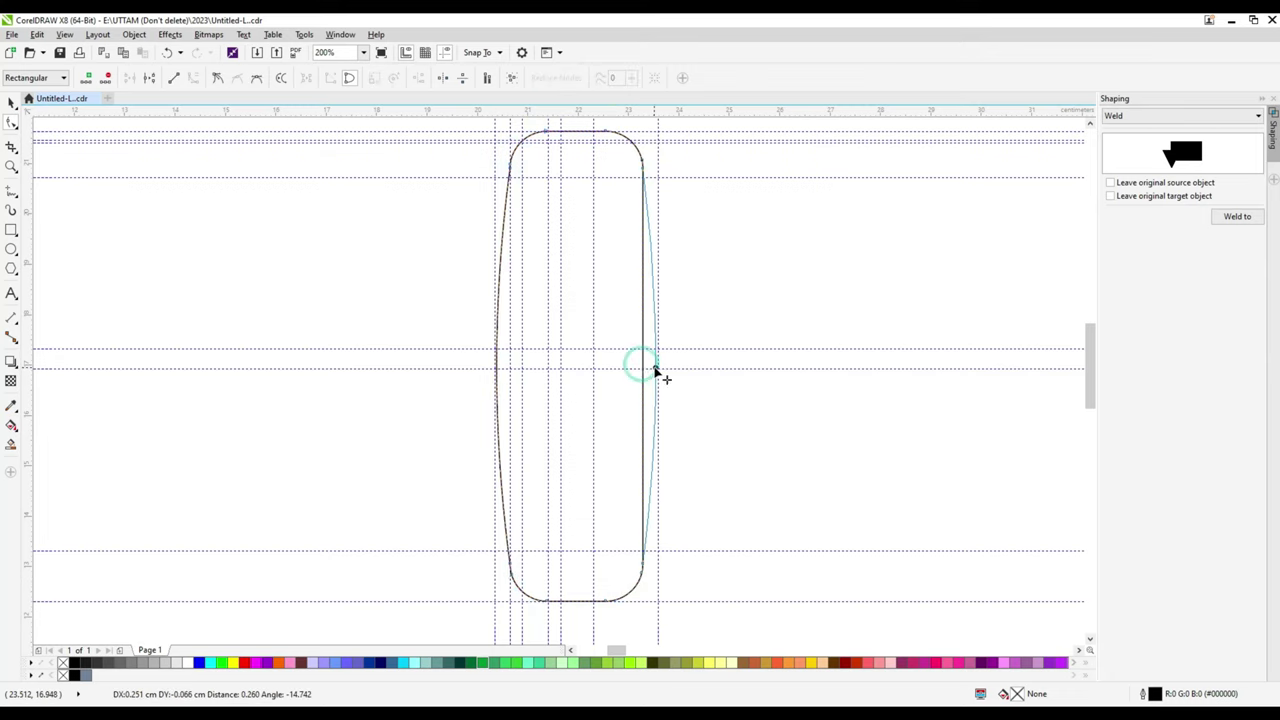
pyautogui.scroll(1, 640, 160)
pyautogui.scroll(-1, 657, 190)
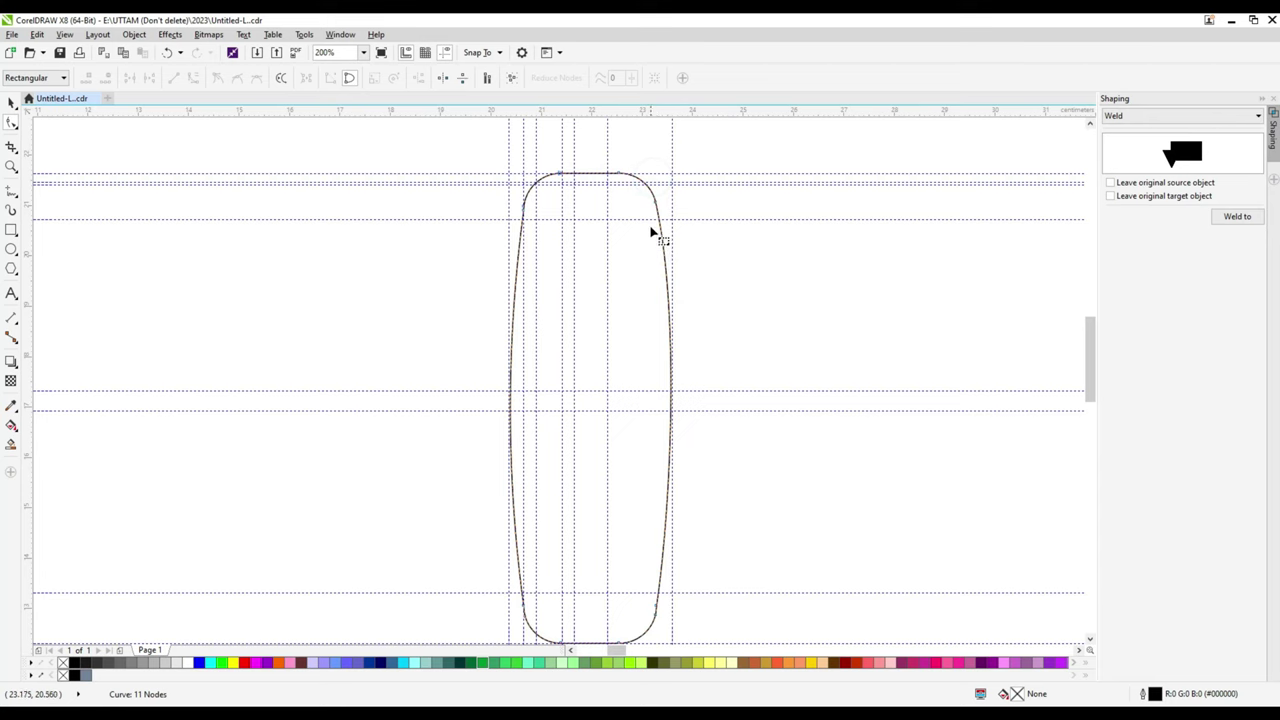
# - Delete the extra nodes near the bottom corners, leaving a 3.181 × 9.327 cm curve
pyautogui.doubleClick(523, 607)
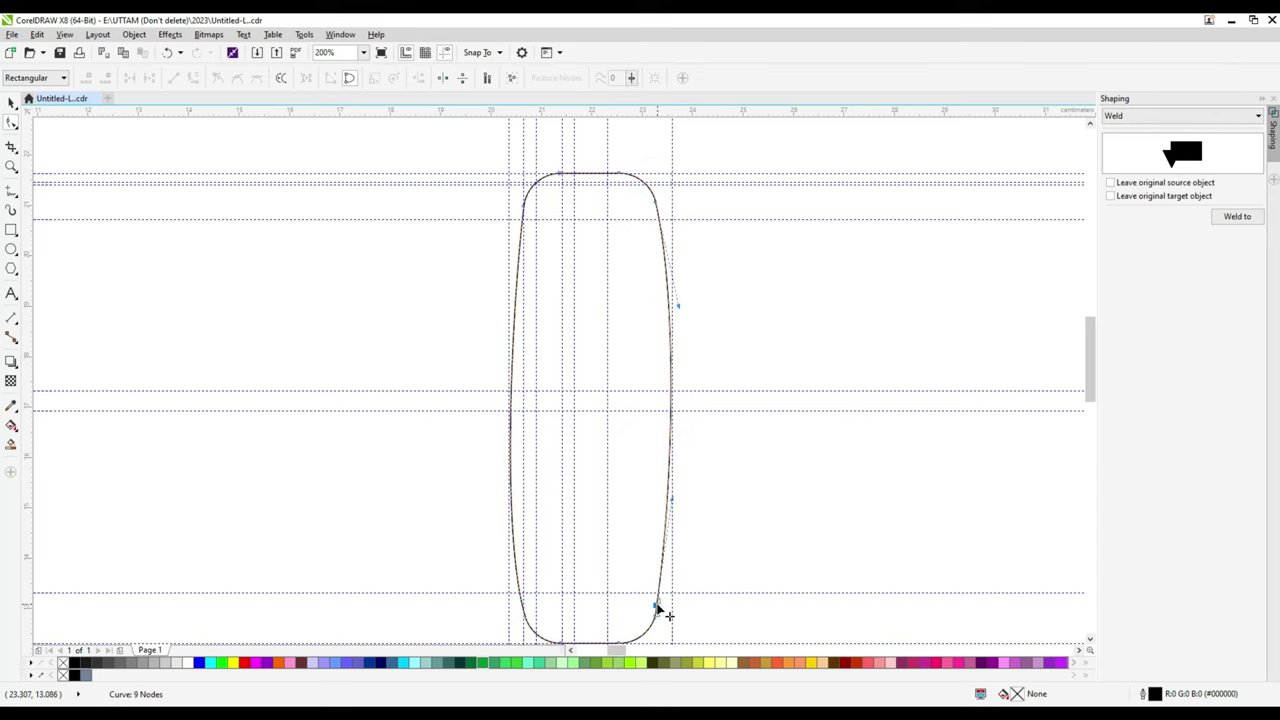
pyautogui.doubleClick(659, 606)
pyautogui.click(727, 521)
pyautogui.scroll(-1, 634, 447)
pyautogui.scroll(1, 634, 447)
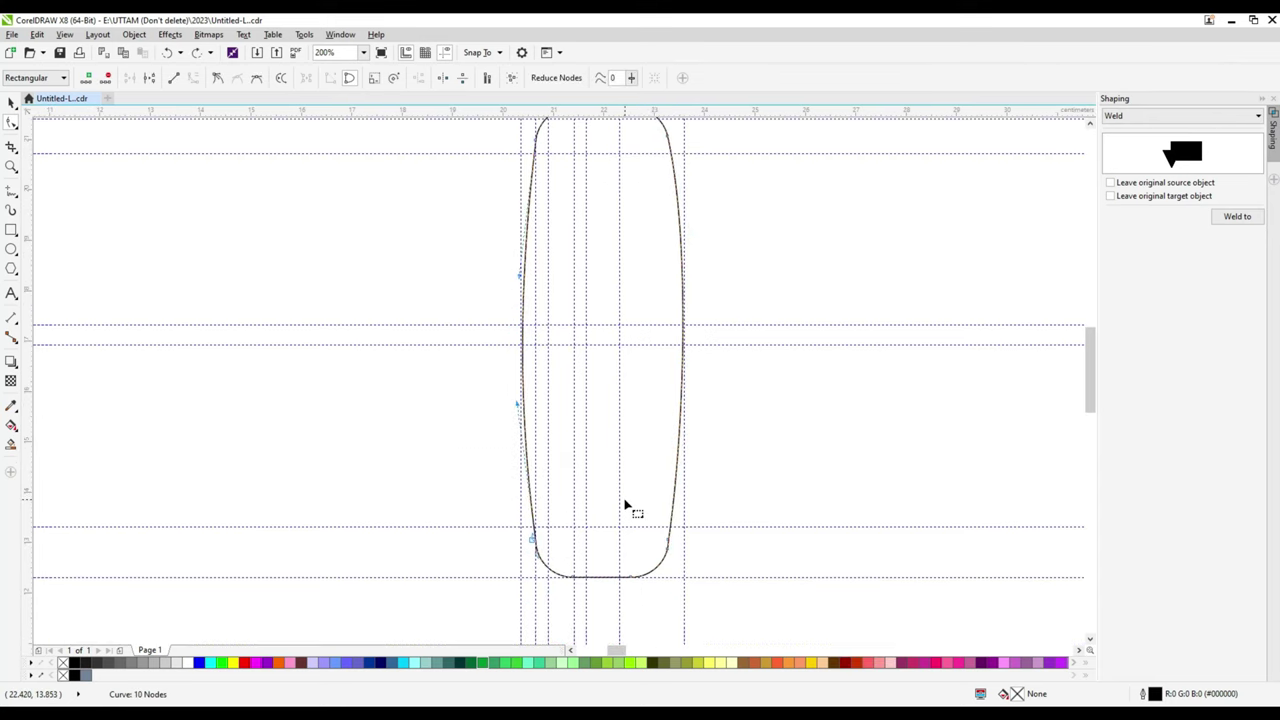
pyautogui.click(780, 442)
pyautogui.scroll(2, 531, 470)
pyautogui.doubleClick(530, 460)
pyautogui.scroll(-1, 556, 518)
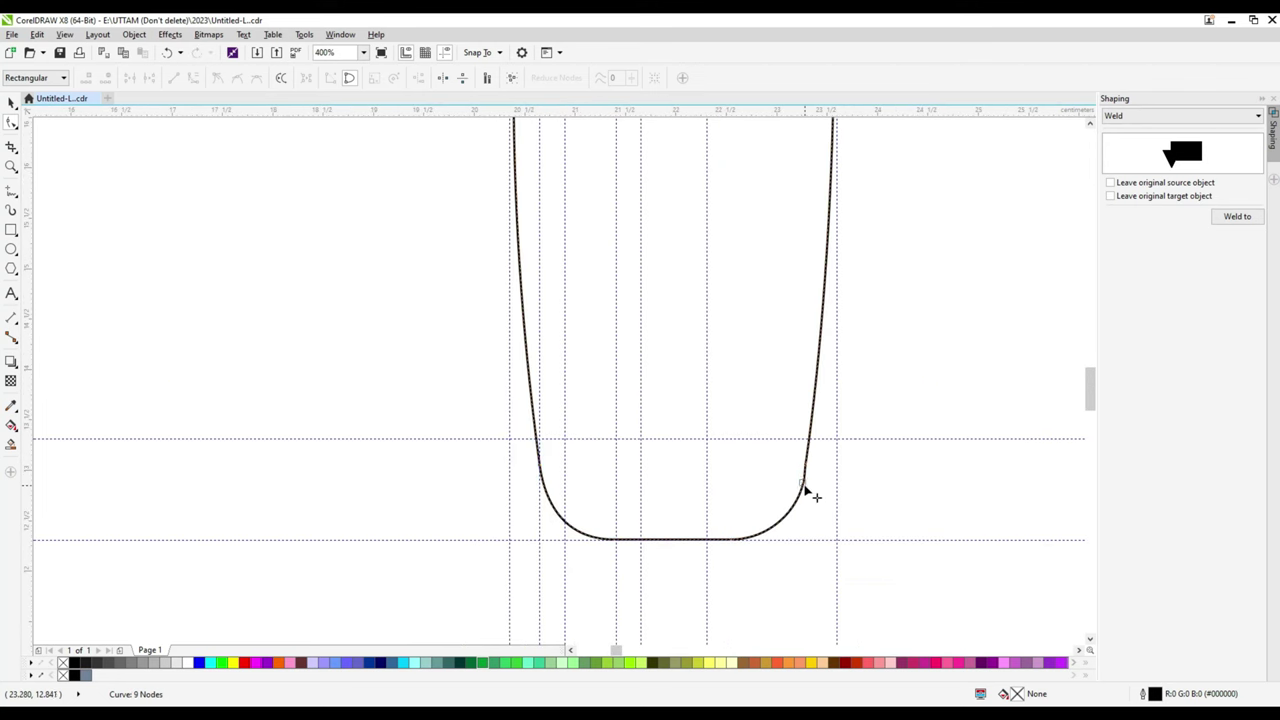
pyautogui.doubleClick(806, 490)
pyautogui.scroll(-2, 611, 503)
pyautogui.scroll(1, 648, 298)
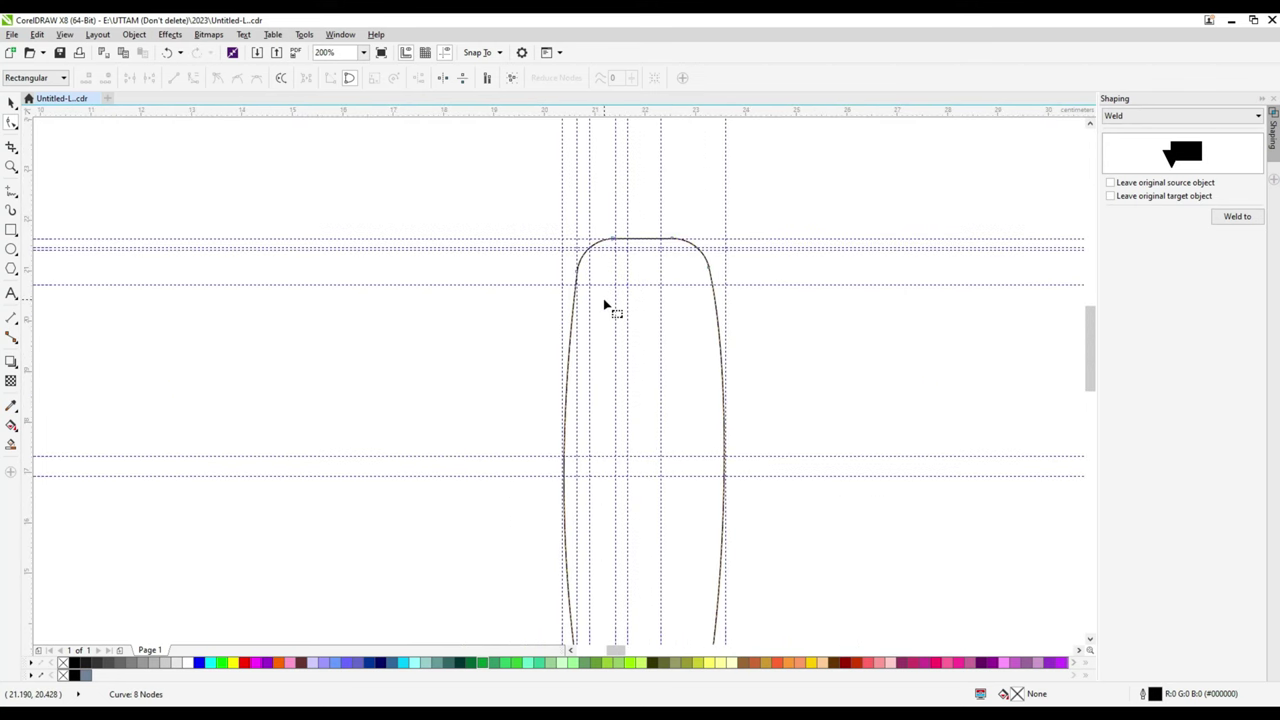
pyautogui.scroll(-1, 604, 305)
pyautogui.press('space')
# - Choose Boundary in the Shaping docker and make a slightly smaller copy inside the shape
pyautogui.click(1170, 116)
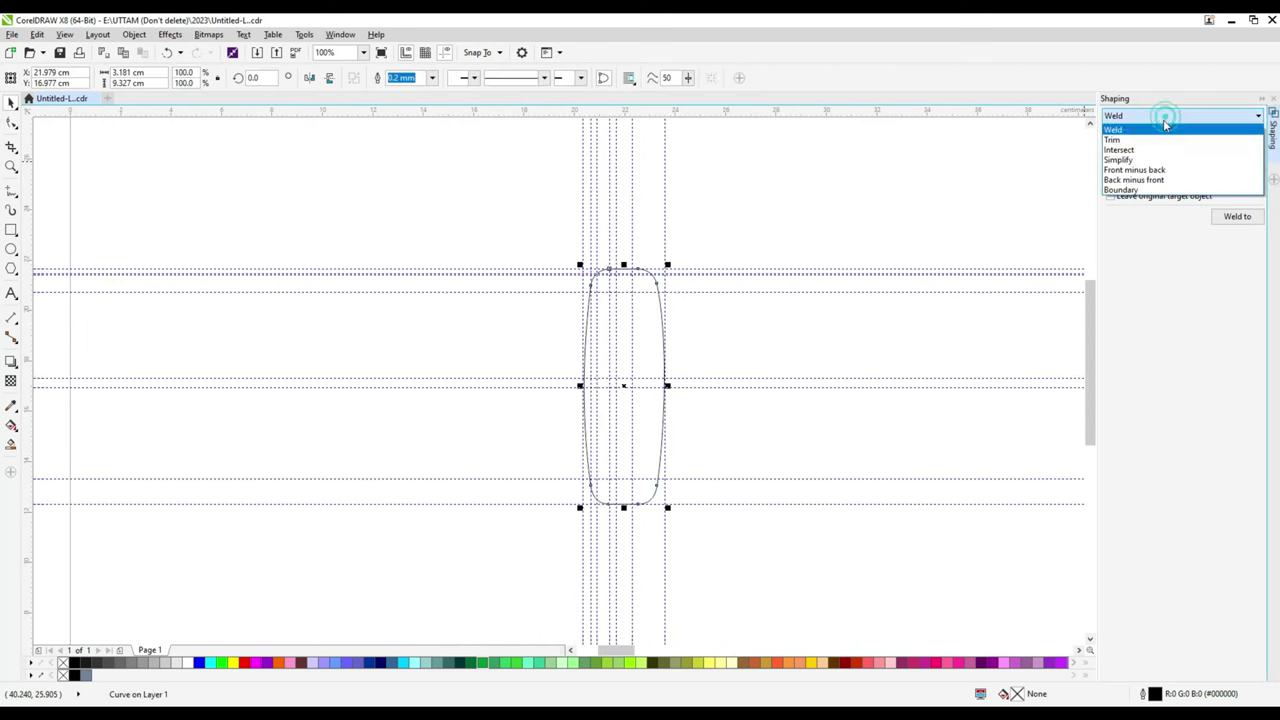
pyautogui.scroll(2, 540, 374)
pyautogui.scroll(1, 529, 351)
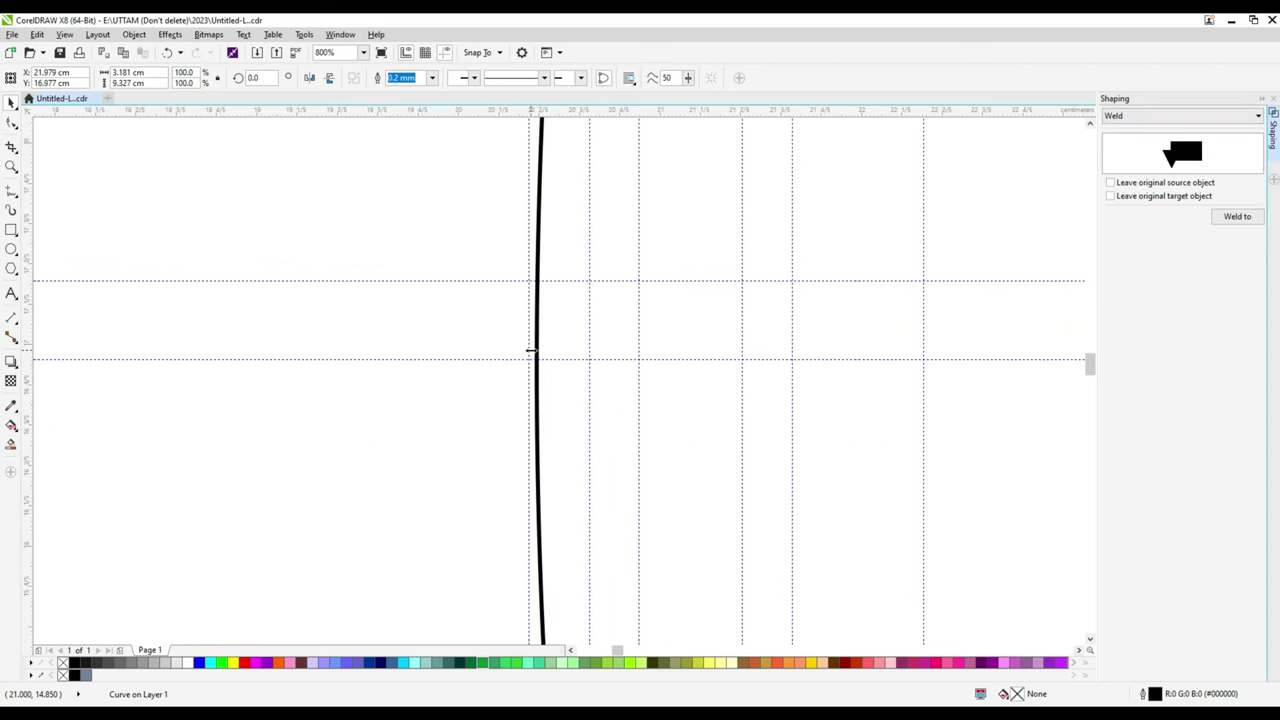
pyautogui.scroll(-1, 534, 383)
pyautogui.scroll(-1, 534, 383)
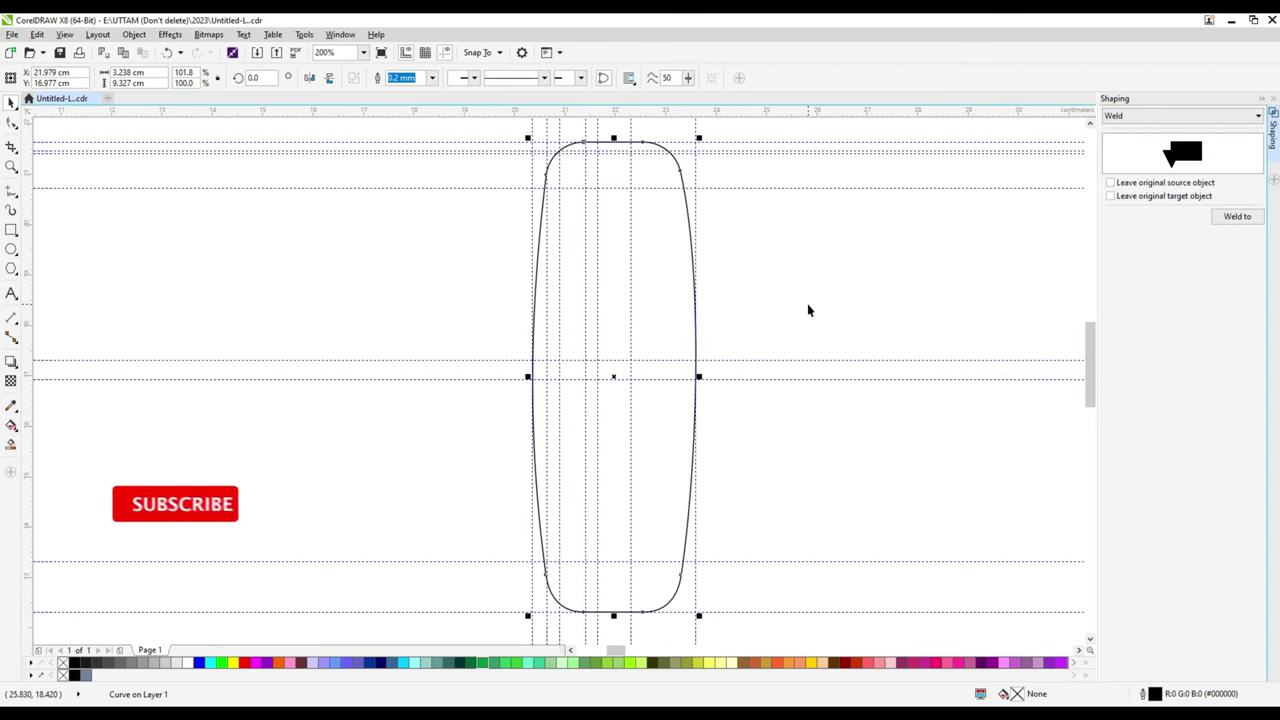
pyautogui.press('End')
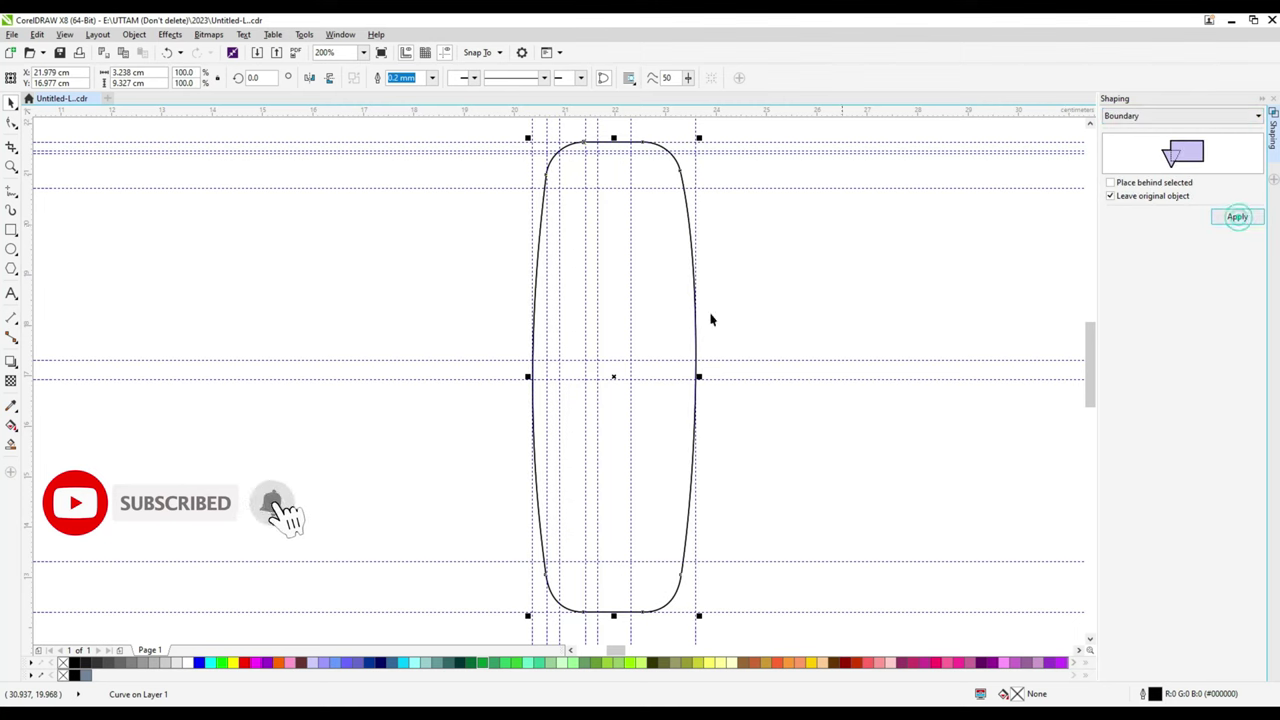
pyautogui.scroll(1, 623, 143)
pyautogui.moveTo(623, 140); pyautogui.dragTo(628, 158)
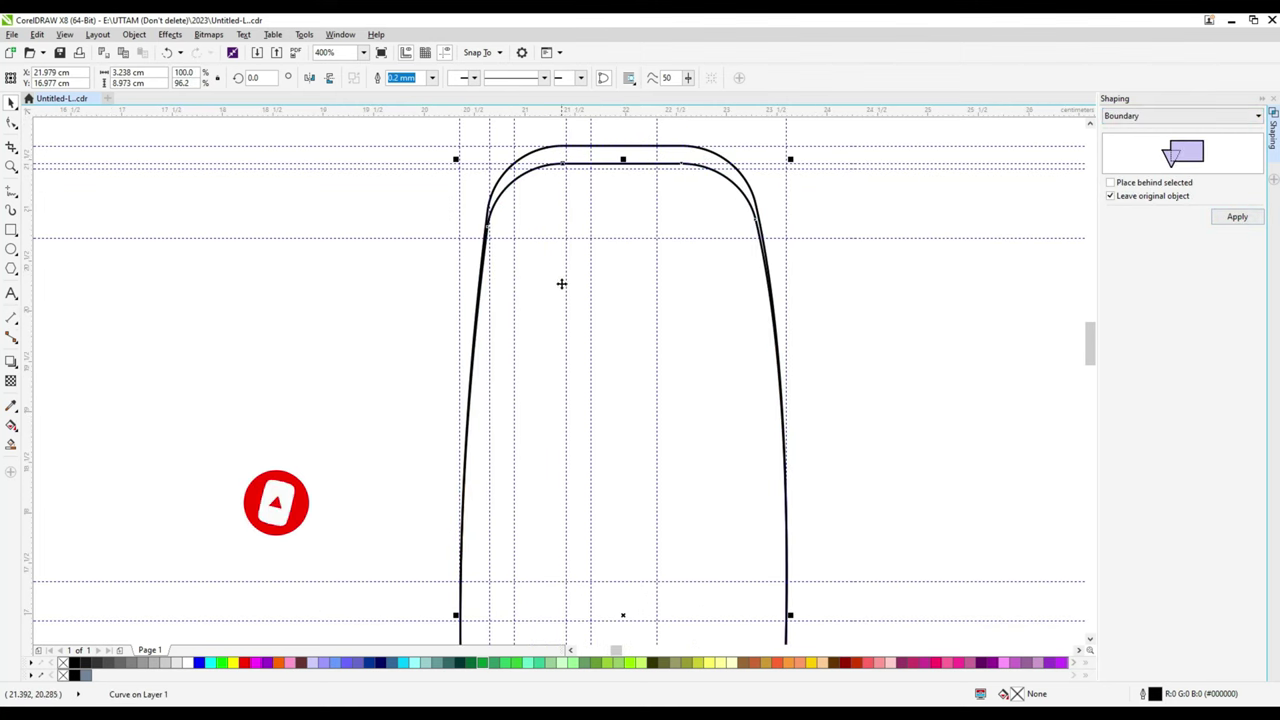
pyautogui.scroll(-1, 560, 283)
# - Apply Boundary to the selected inner outline to create an outline around it
pyautogui.click(530, 450)
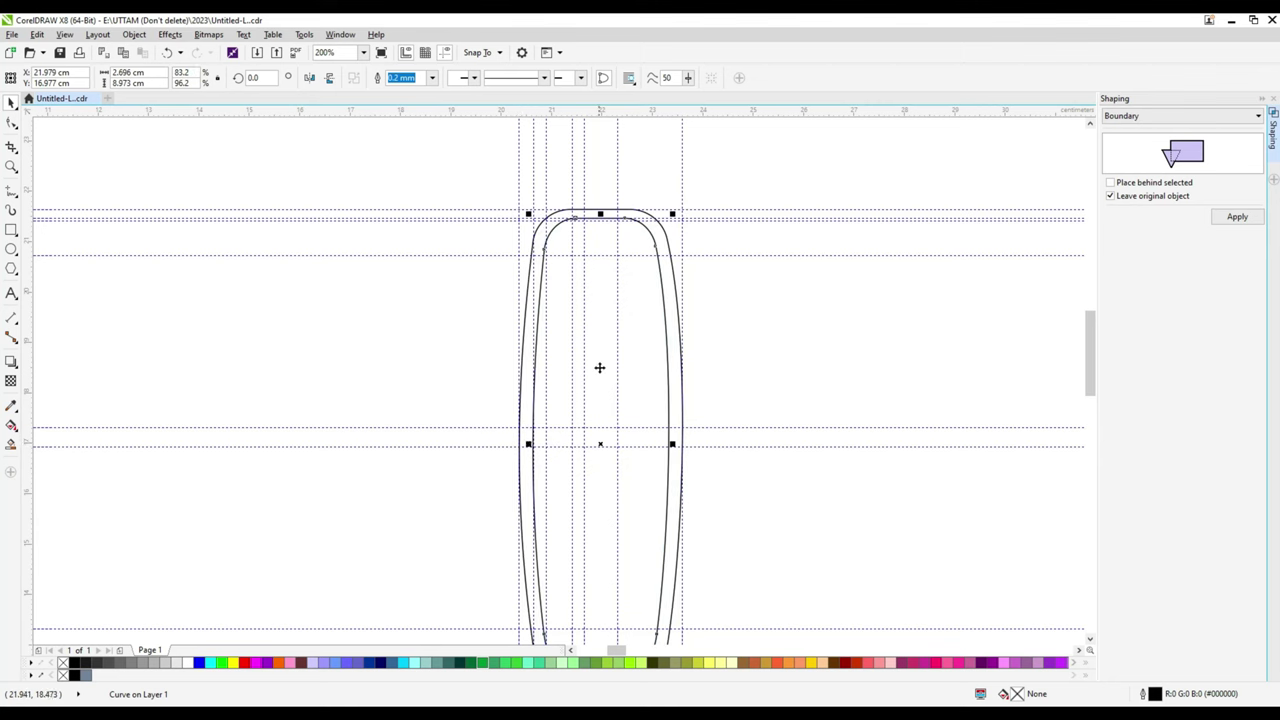
pyautogui.scroll(-2, 600, 450)
pyautogui.click(1248, 214)
pyautogui.scroll(-1, 563, 357)
pyautogui.scroll(2, 474, 297)
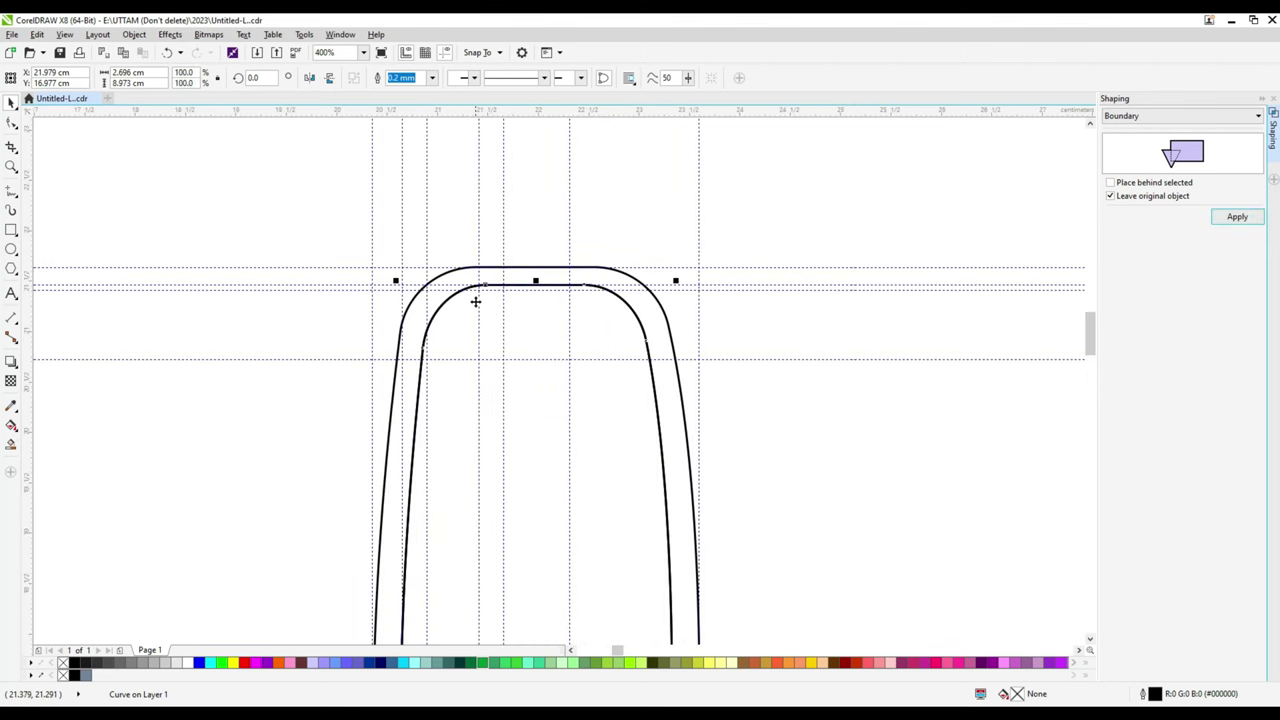
pyautogui.scroll(1, 320, 269)
pyautogui.click(322, 264)
pyautogui.scroll(-2, 594, 491)
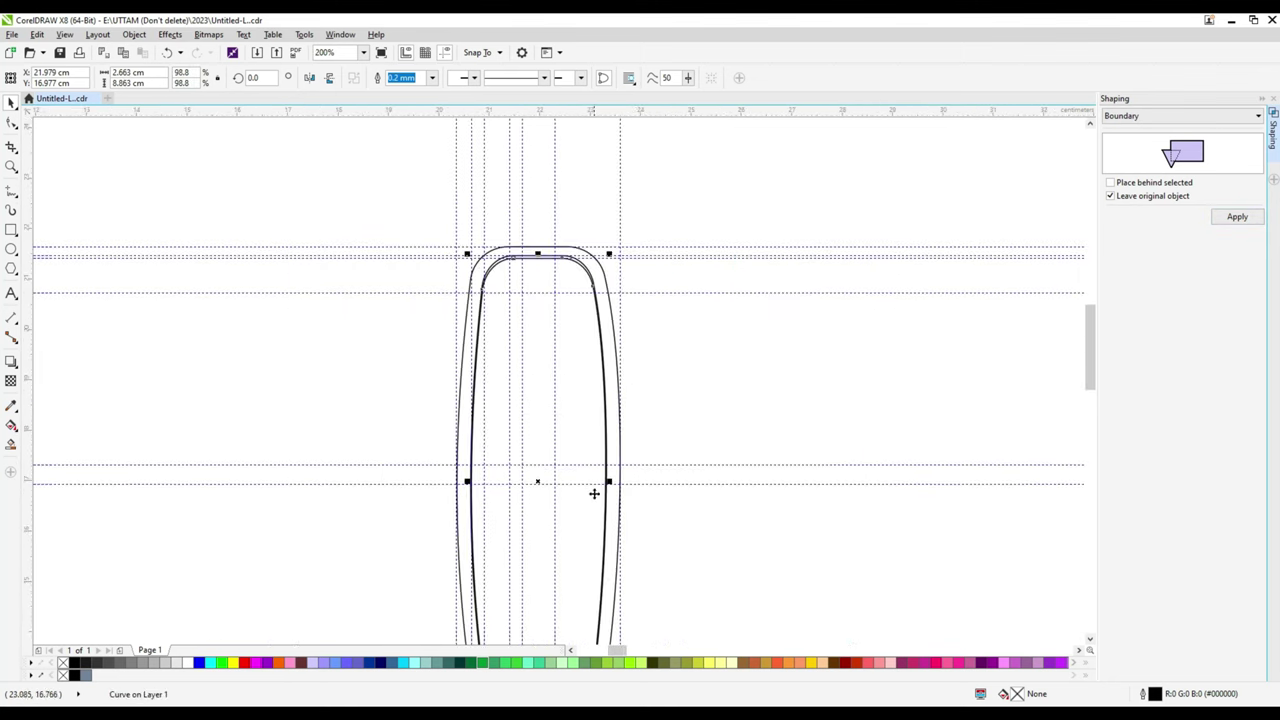
pyautogui.scroll(2, 643, 449)
pyautogui.scroll(-2, 620, 480)
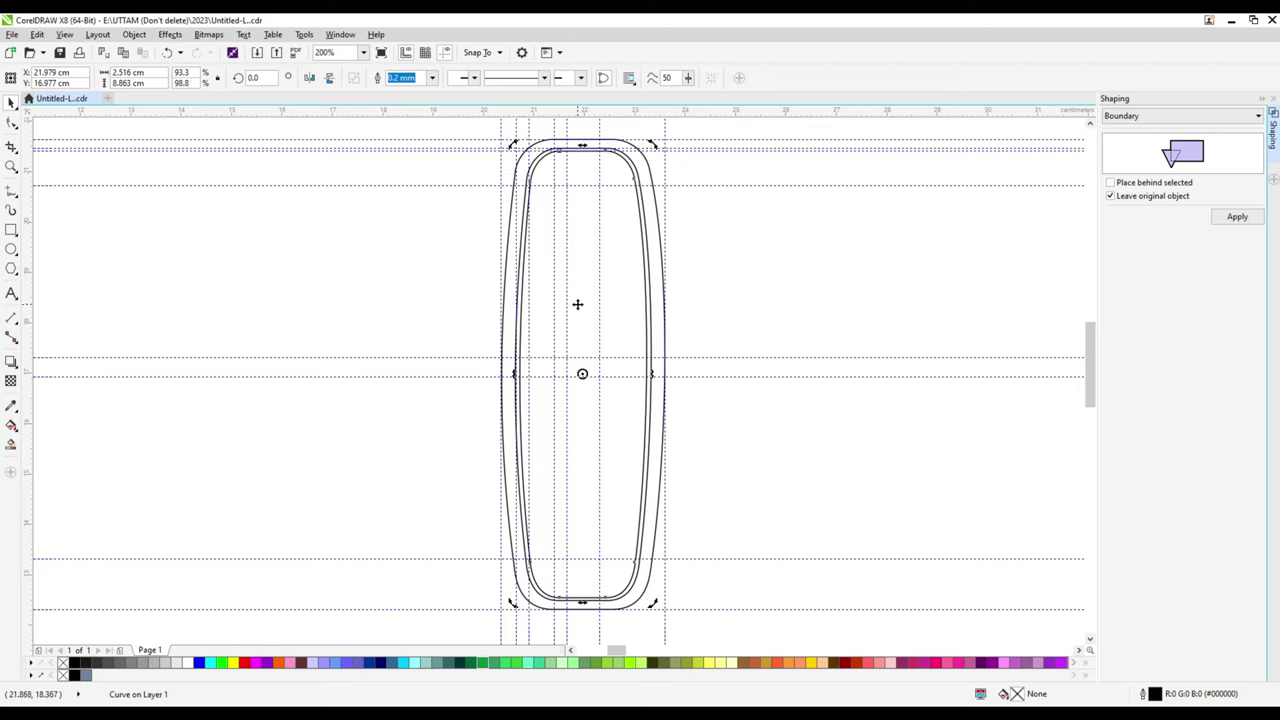
# - Create another boundary and scale it to 81.6% width and 84.5% height (2.053 × 7.491 cm)
pyautogui.click(1237, 217)
pyautogui.moveTo(582, 146); pyautogui.dragTo(582, 182)
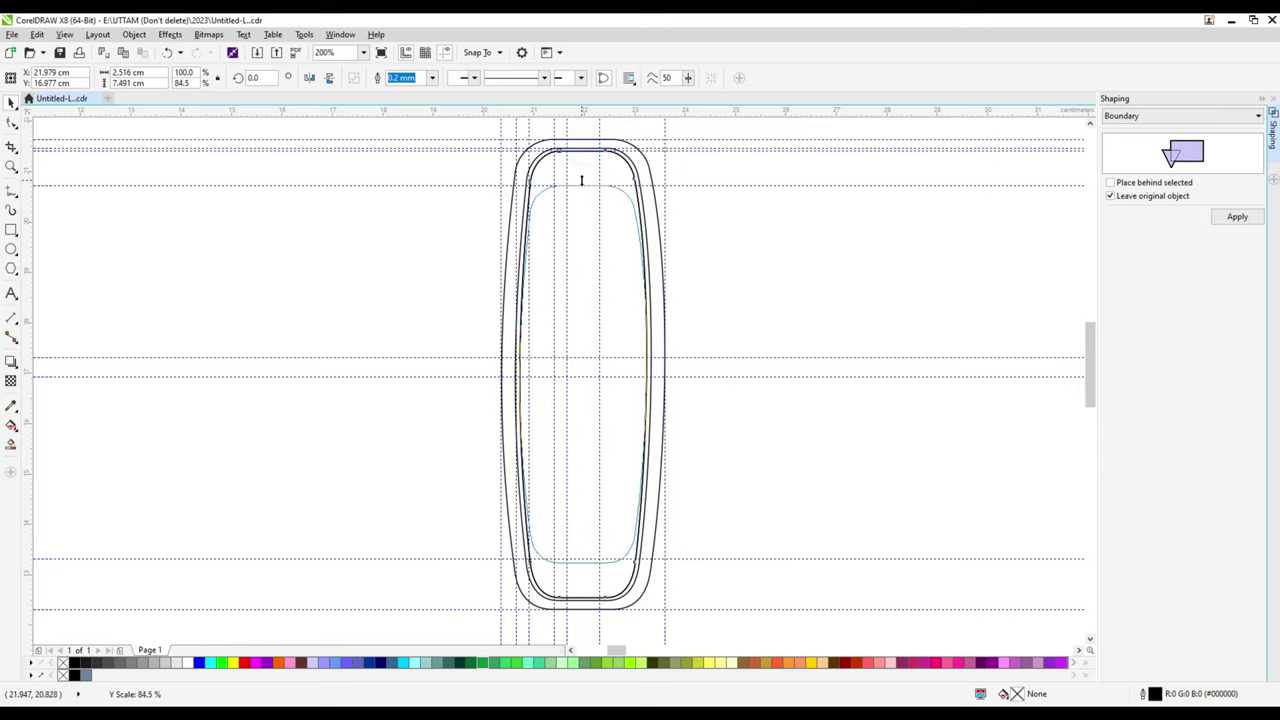
pyautogui.moveTo(648, 374); pyautogui.dragTo(640, 376)
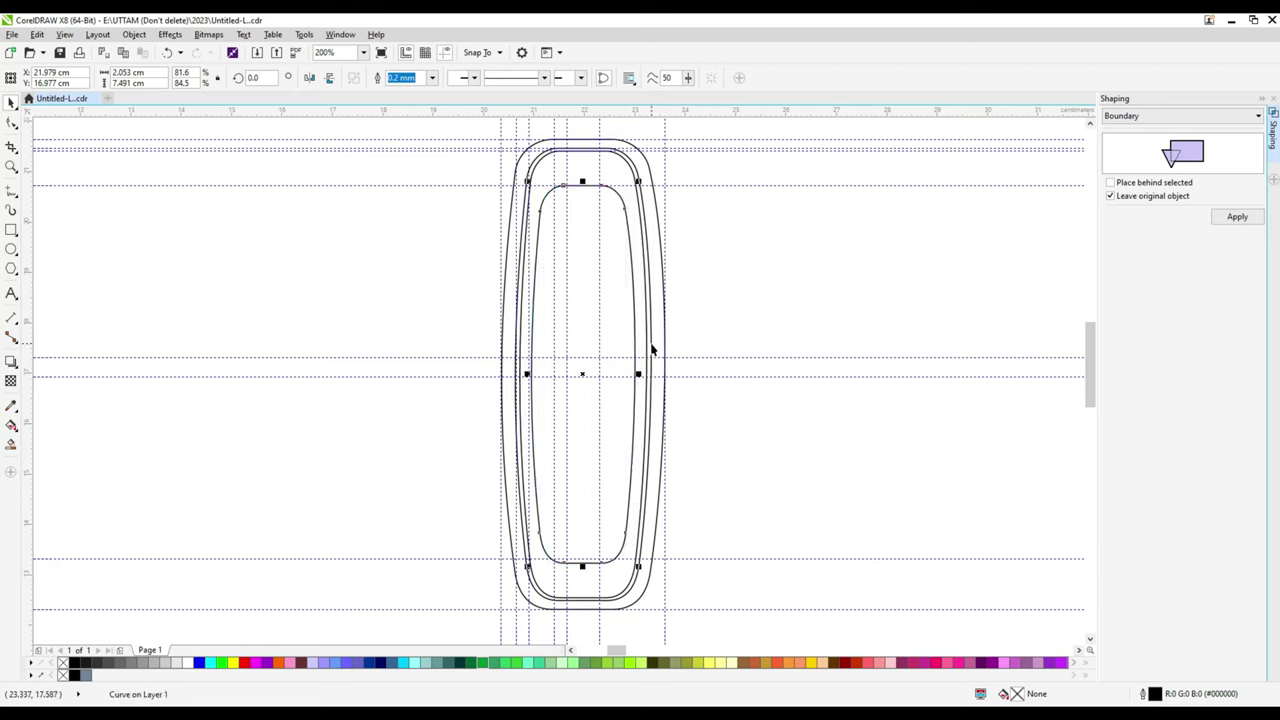
pyautogui.click(10, 231)
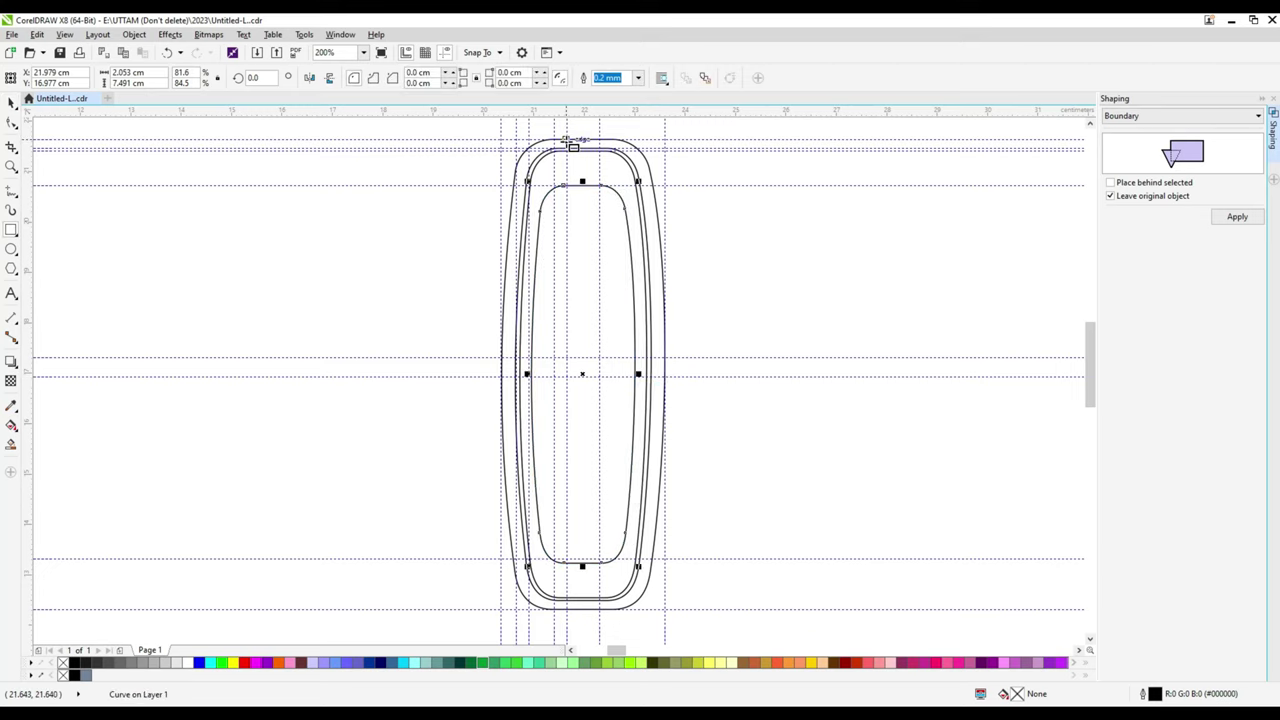
# - Draw a tall narrow bar down through the centre of the nested outlines
pyautogui.moveTo(565, 140); pyautogui.dragTo(608, 600)
pyautogui.scroll(3, 606, 141)
pyautogui.scroll(-1, 614, 182)
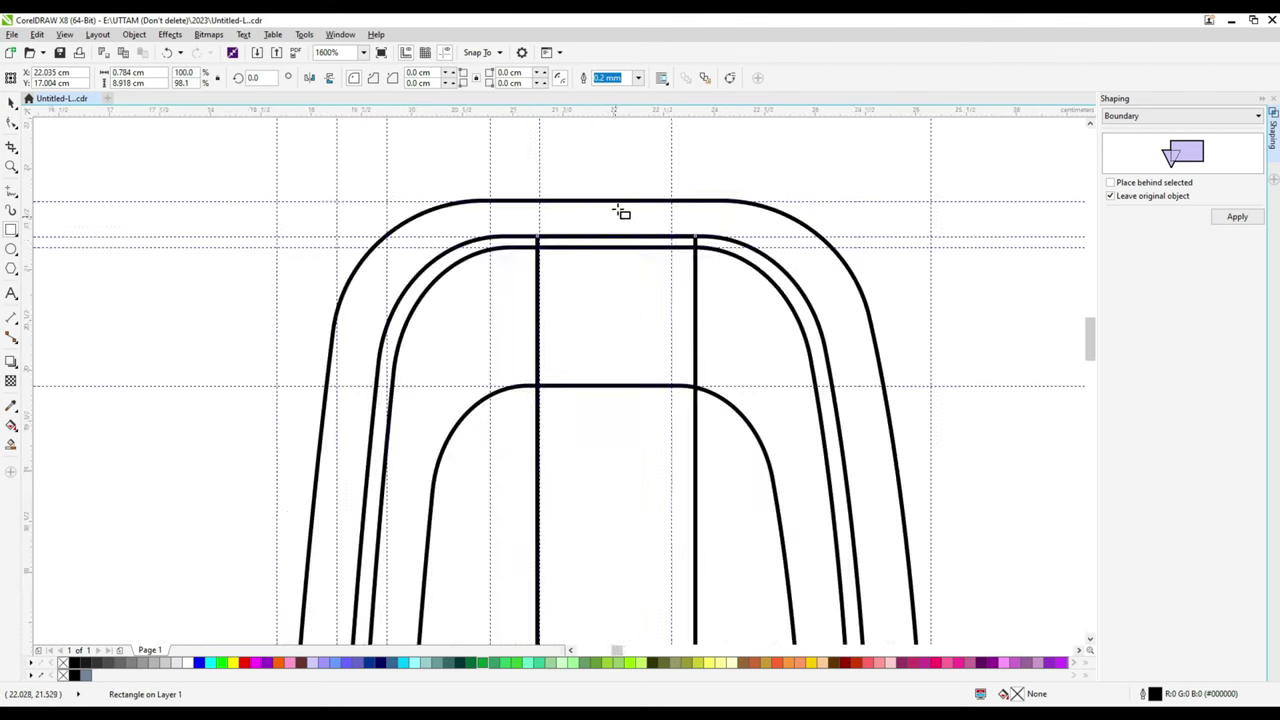
pyautogui.scroll(-1, 623, 211)
pyautogui.scroll(1, 626, 446)
pyautogui.scroll(1, 626, 446)
# - Narrow the vertical bar from 0.784 cm to 0.665 cm wide
pyautogui.moveTo(689, 297); pyautogui.dragTo(641, 300)
pyautogui.scroll(-3, 641, 300)
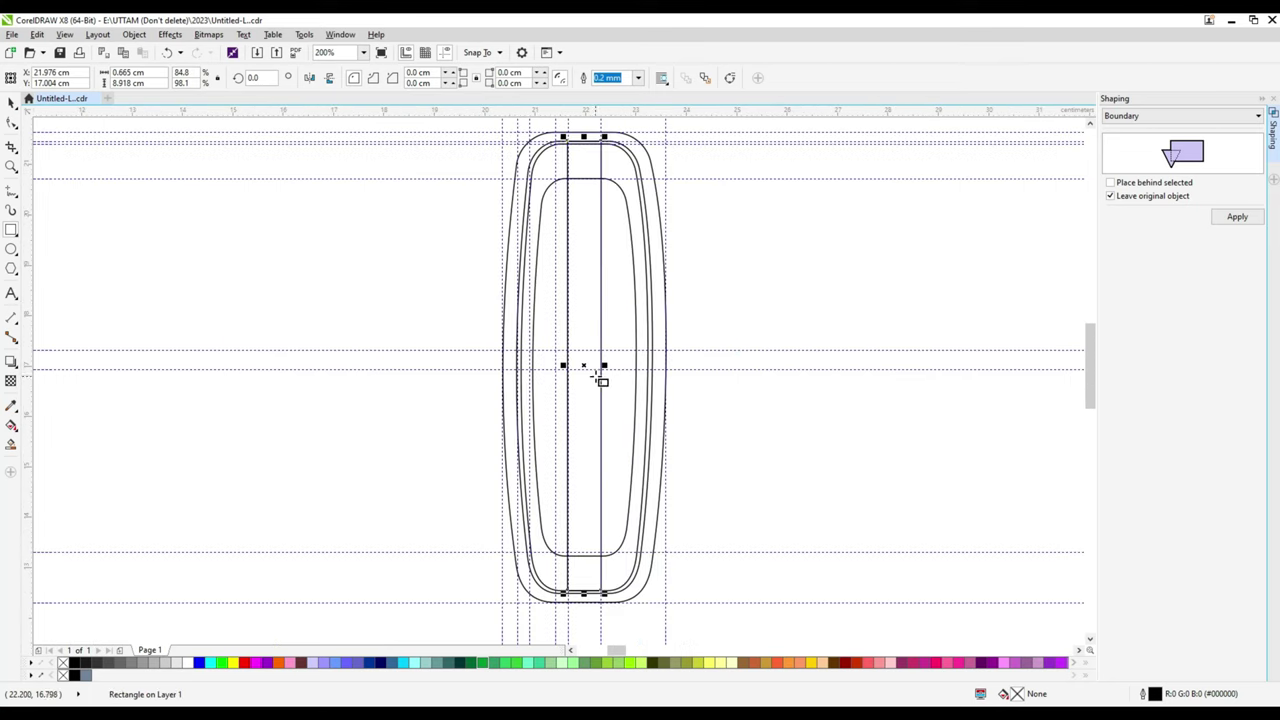
pyautogui.click(12, 121)
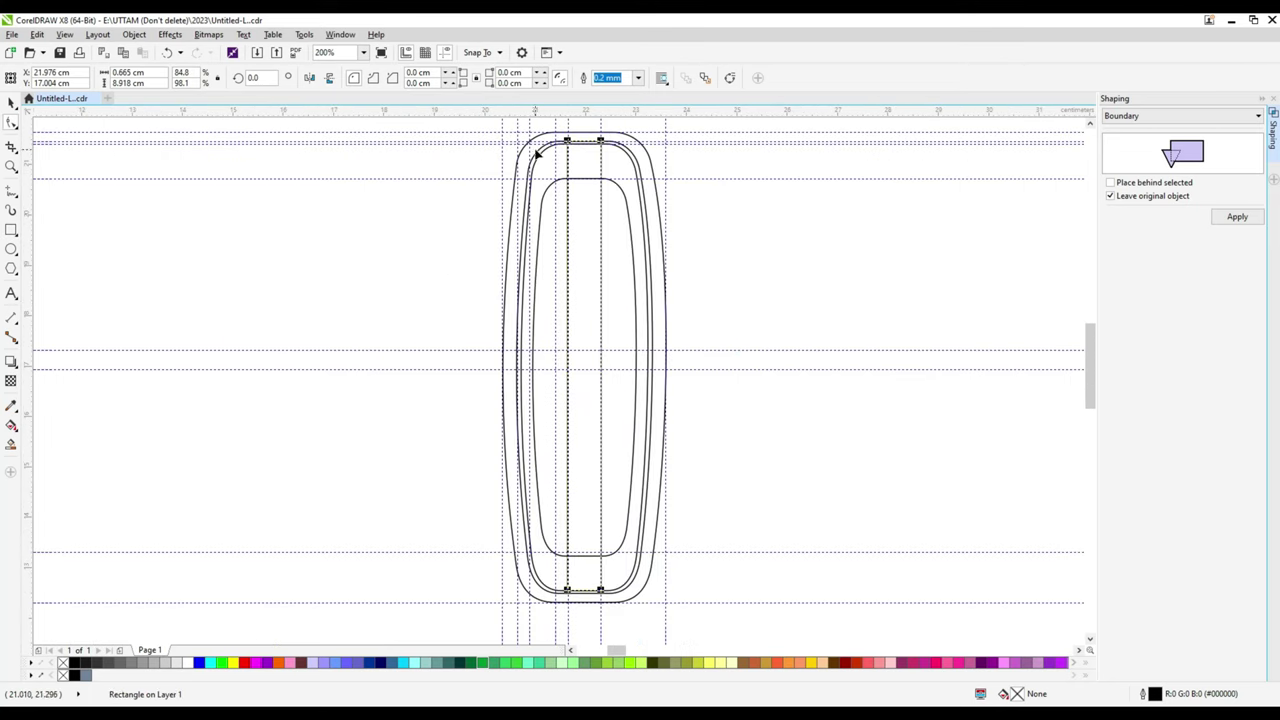
pyautogui.scroll(-1, 565, 182)
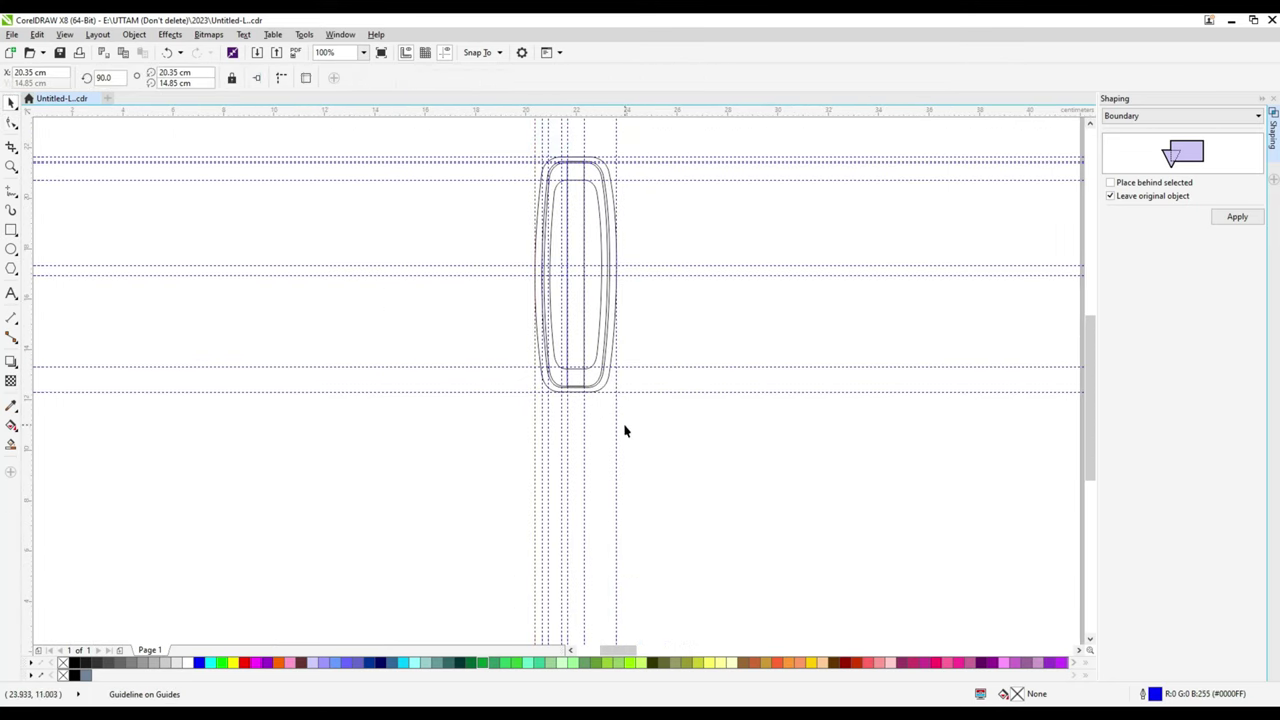
pyautogui.scroll(-1, 626, 429)
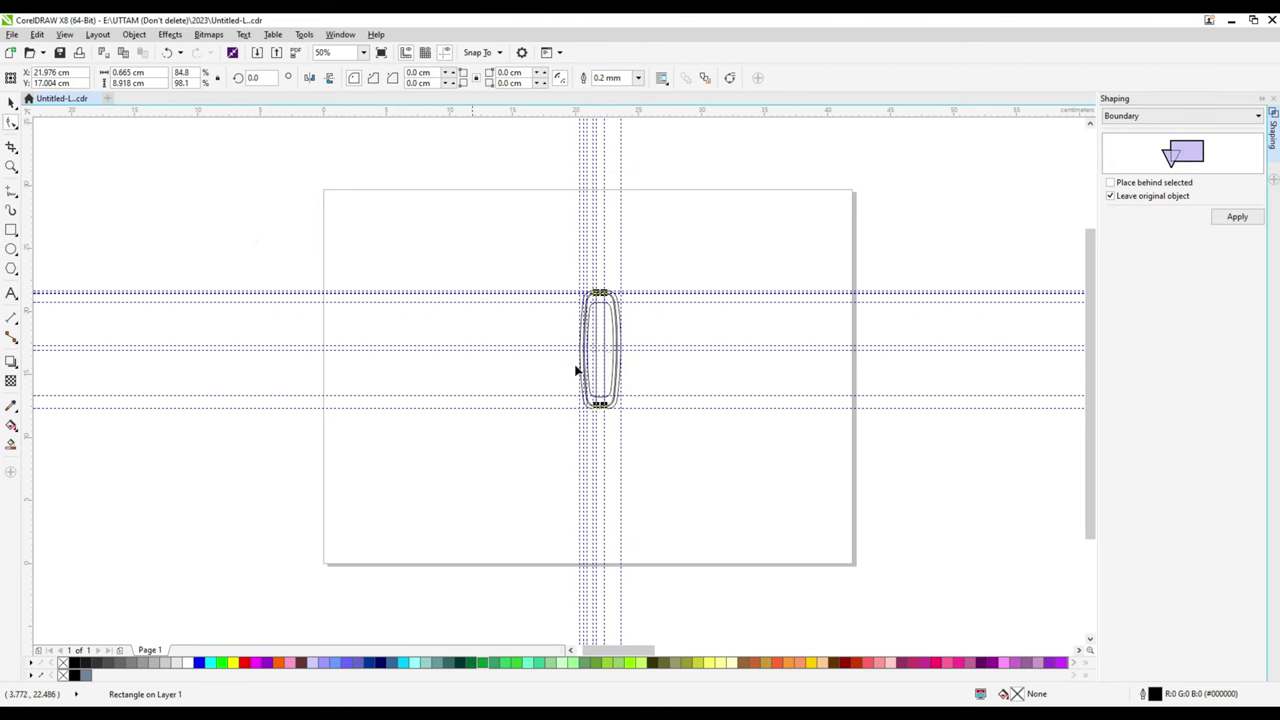
pyautogui.scroll(2, 574, 371)
pyautogui.scroll(-1, 583, 463)
# - Convert the slim bar to curves and make its segments bendable curves
pyautogui.rightClick(602, 514)
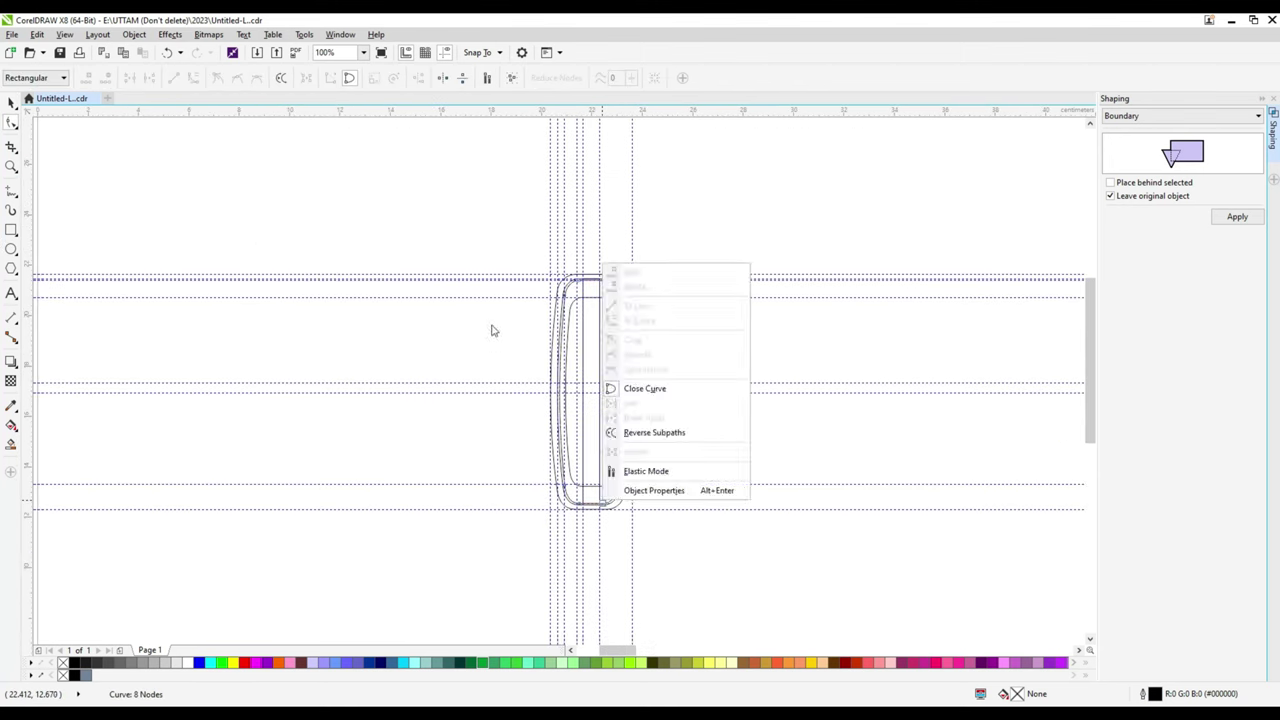
pyautogui.click(494, 331)
pyautogui.click(586, 326)
pyautogui.rightClick(586, 326)
pyautogui.click(637, 366)
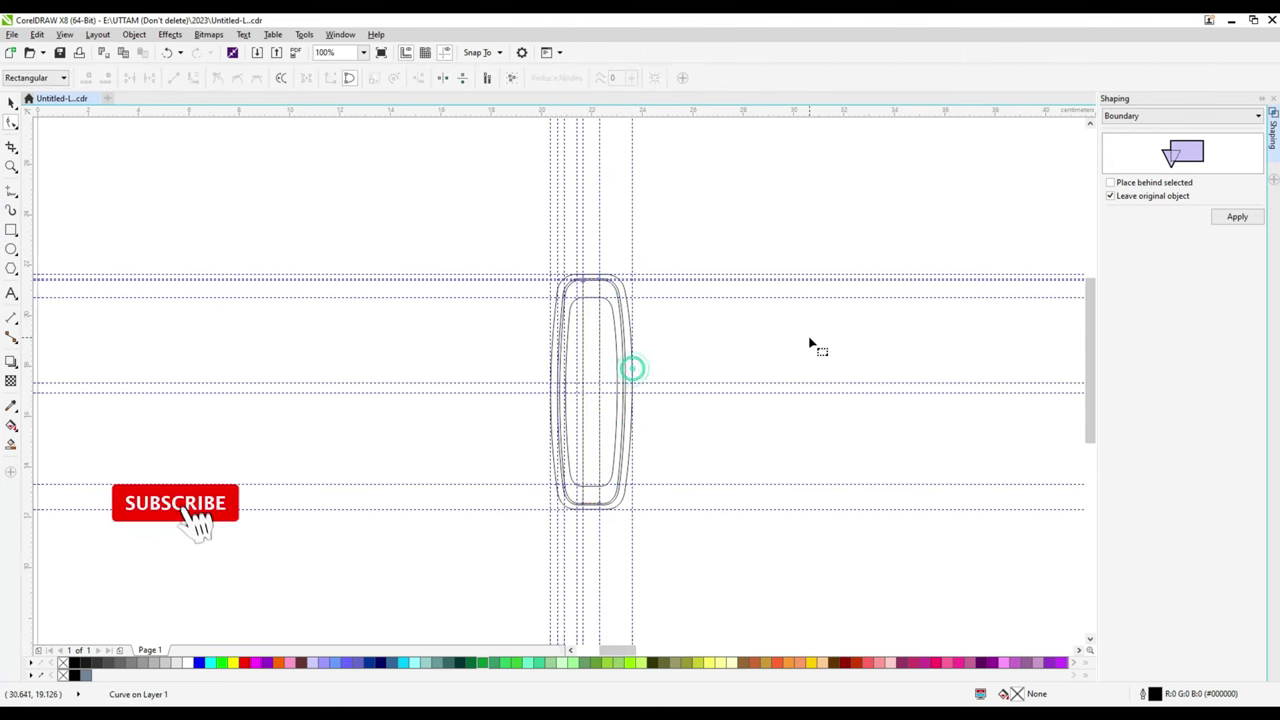
pyautogui.rightClick(603, 507)
pyautogui.click(647, 328)
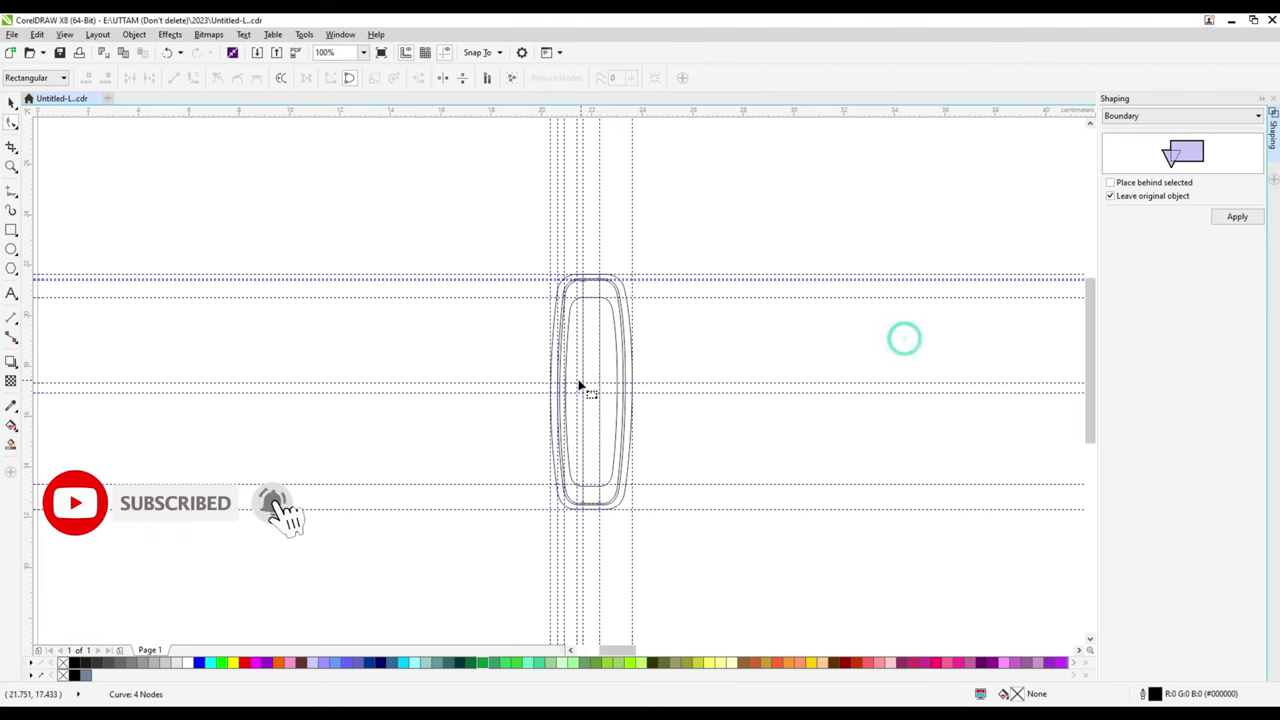
pyautogui.scroll(2, 587, 389)
pyautogui.scroll(-2, 604, 160)
pyautogui.scroll(2, 600, 155)
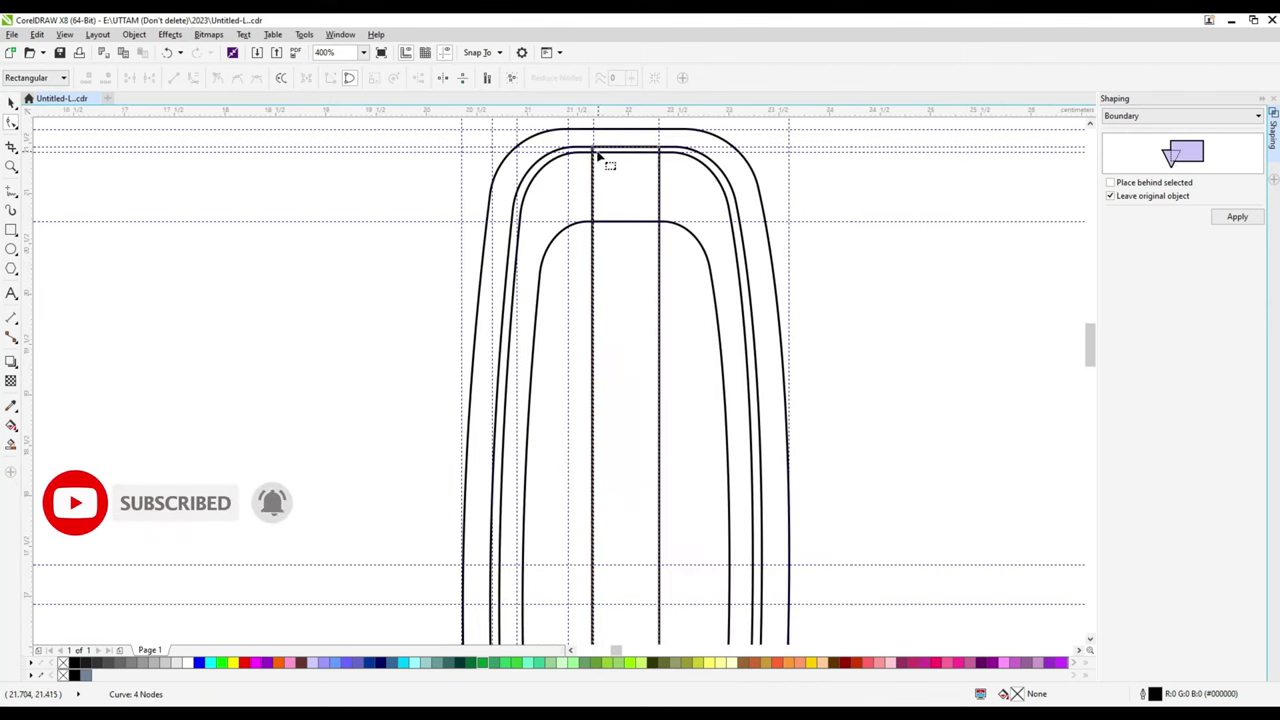
# - Reposition the bar's side edges and nodes, slimming it to 0.476 × 8.918 cm
pyautogui.moveTo(592, 596); pyautogui.dragTo(649, 600)
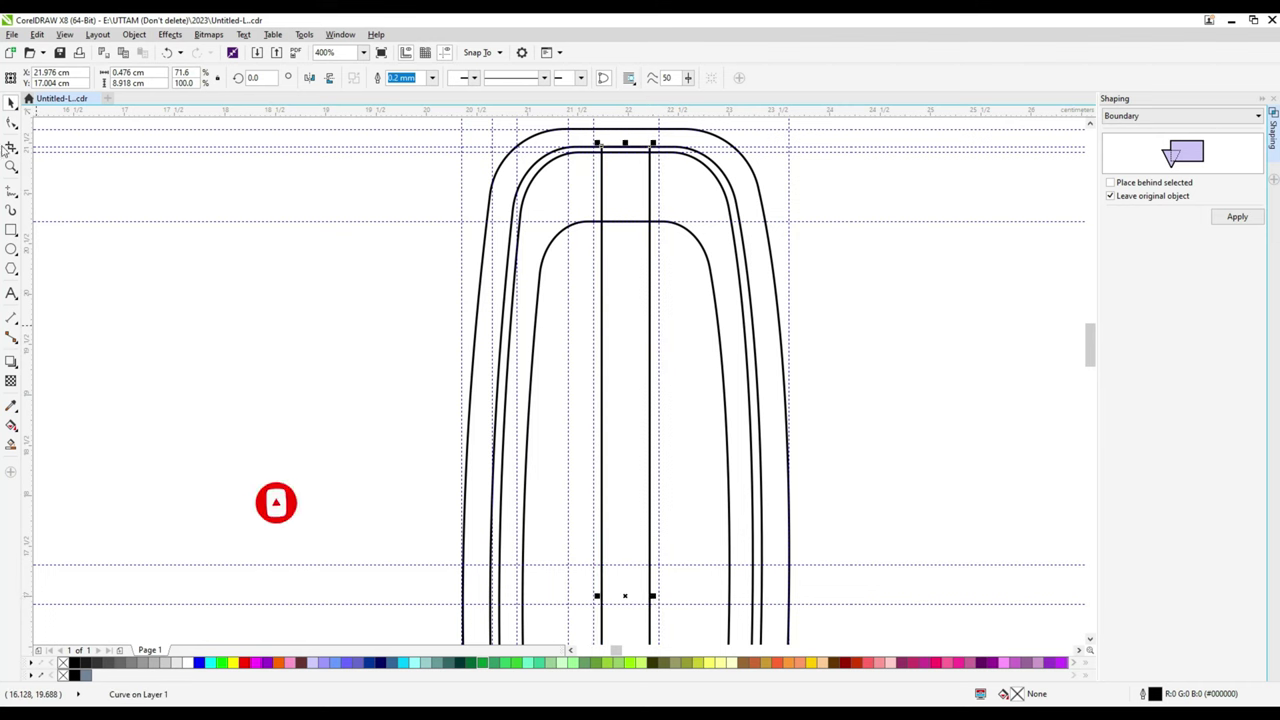
pyautogui.scroll(-1, 672, 497)
pyautogui.scroll(1, 637, 549)
pyautogui.moveTo(645, 549); pyautogui.dragTo(709, 549)
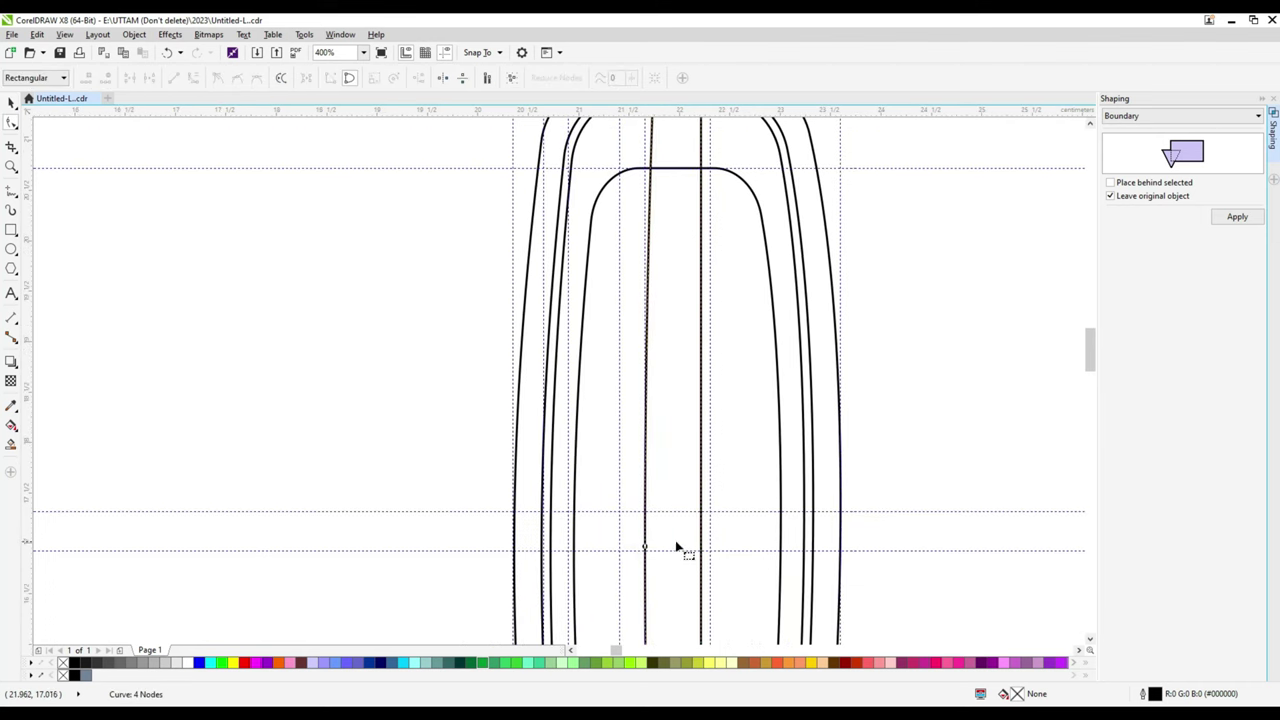
pyautogui.scroll(-1, 709, 549)
pyautogui.scroll(-1, 646, 574)
pyautogui.scroll(1, 679, 313)
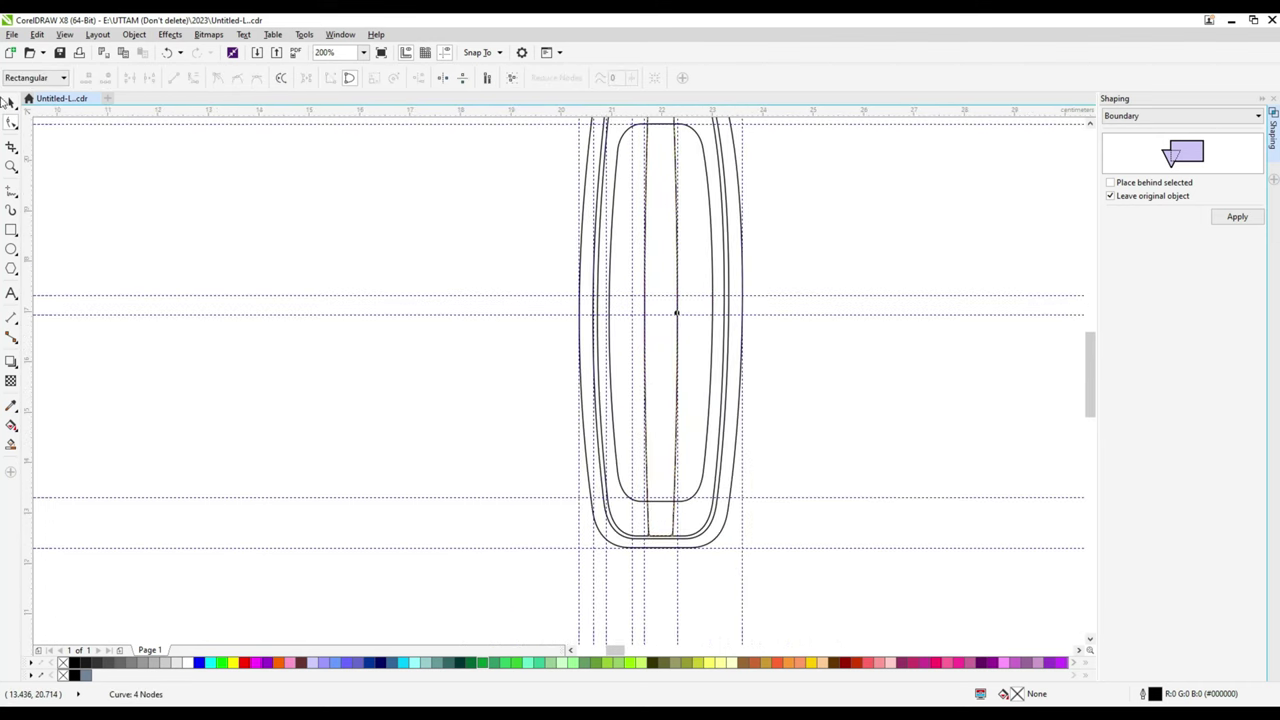
pyautogui.press('space')
pyautogui.scroll(1, 679, 313)
pyautogui.press('F10')
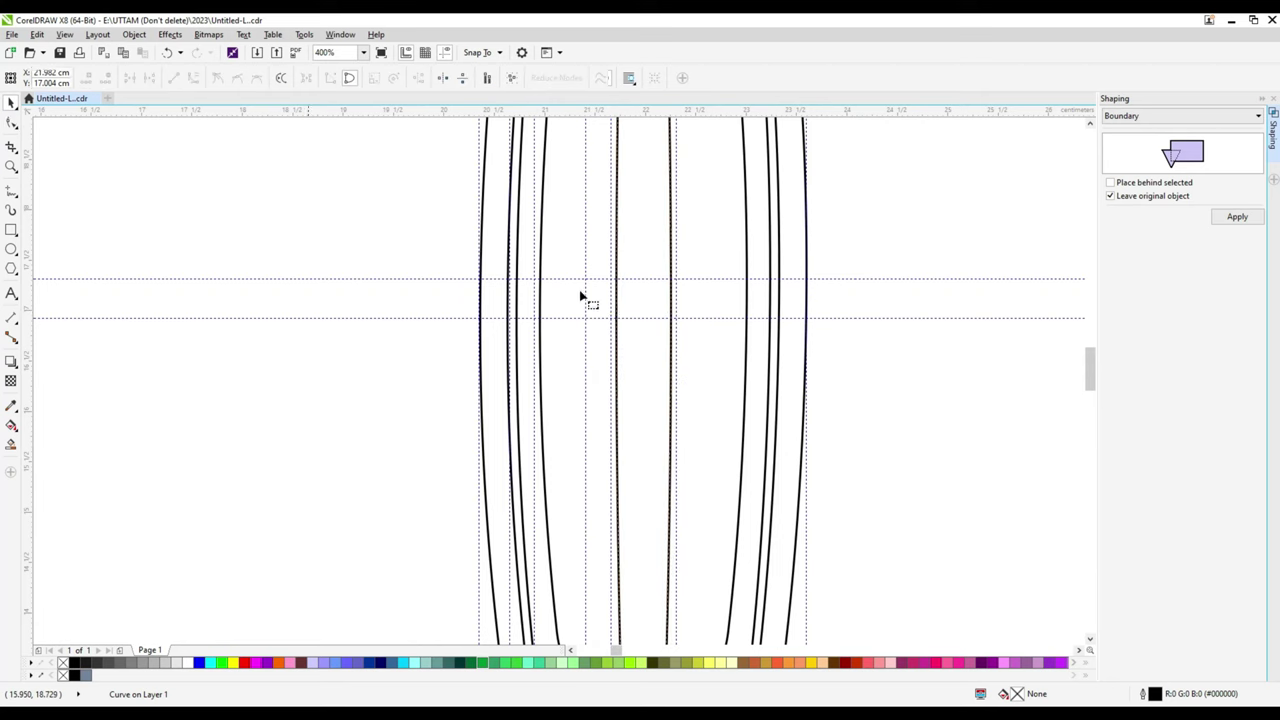
pyautogui.moveTo(623, 320)
pyautogui.mouseDown()
pyautogui.moveTo(607, 315)
pyautogui.moveTo(654, 317)
pyautogui.mouseUp()
pyautogui.scroll(-1, 656, 389)
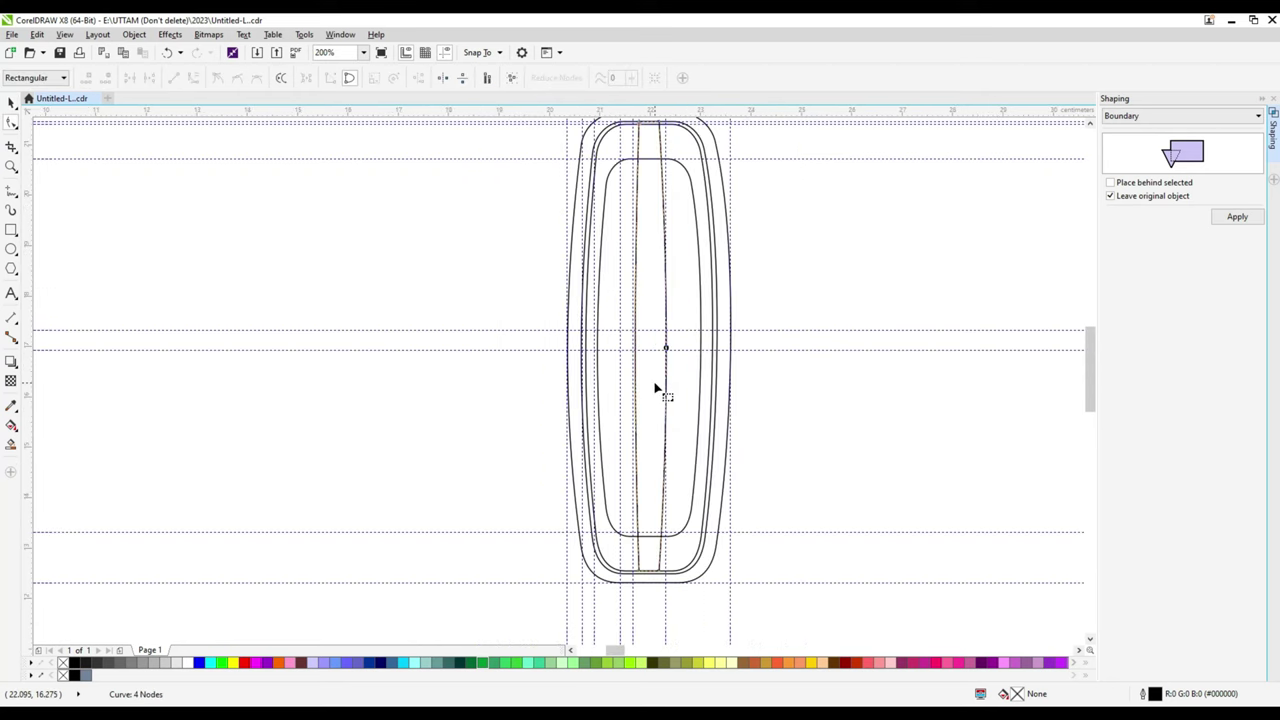
pyautogui.scroll(2, 652, 510)
pyautogui.scroll(-1, 660, 586)
pyautogui.scroll(-2, 670, 570)
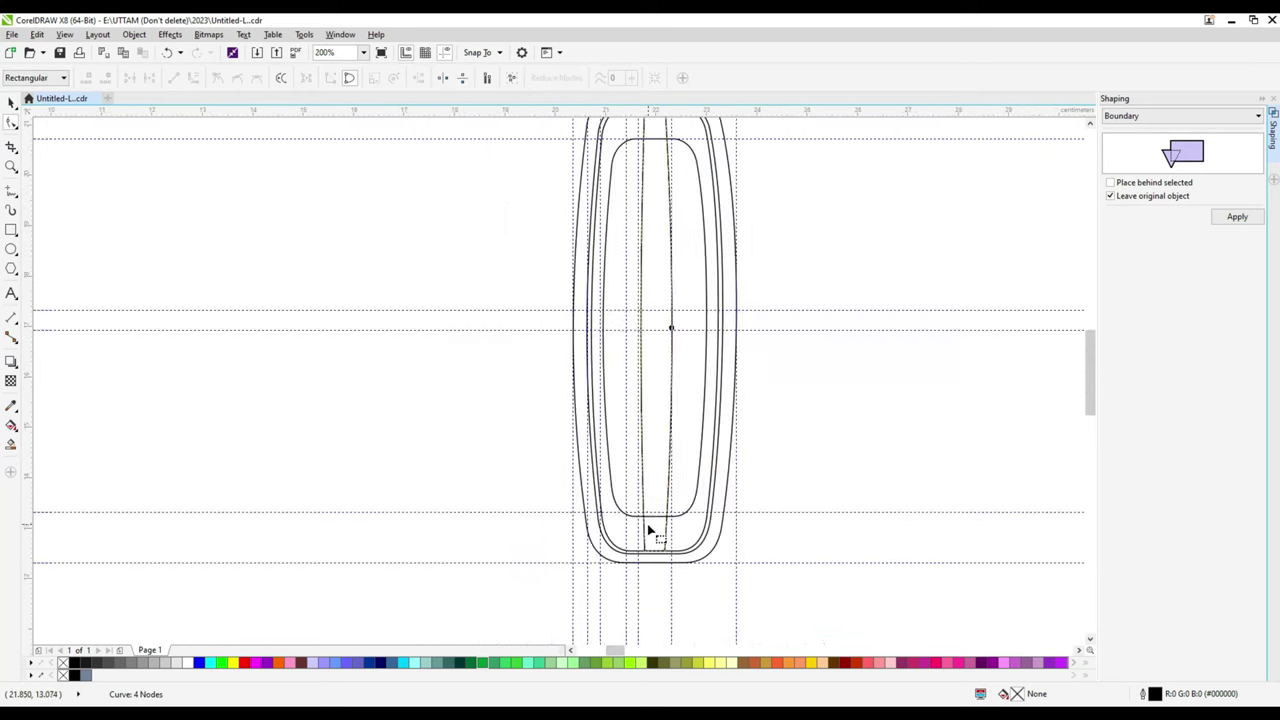
# - Draw a horizontal strip across the grille, reduce its height to 0.294 cm, and nudge it down
pyautogui.click(11, 230)
pyautogui.scroll(1, 600, 310)
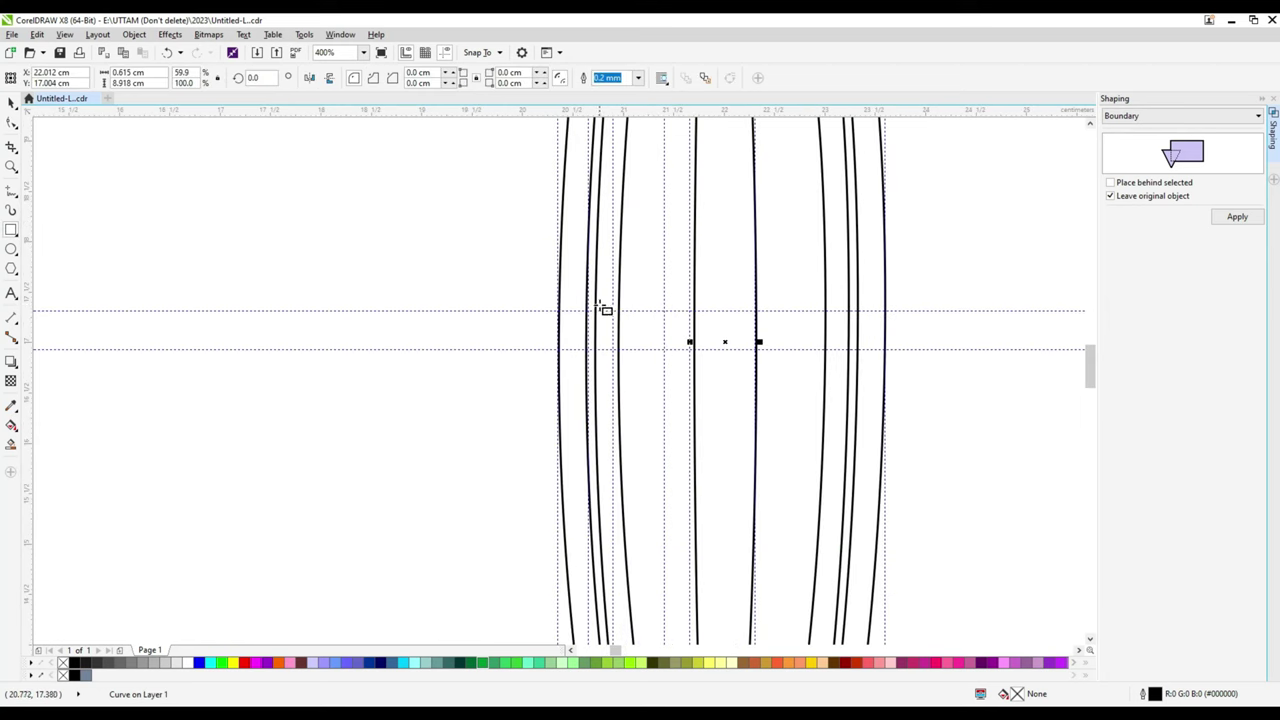
pyautogui.moveTo(594, 310); pyautogui.dragTo(849, 350)
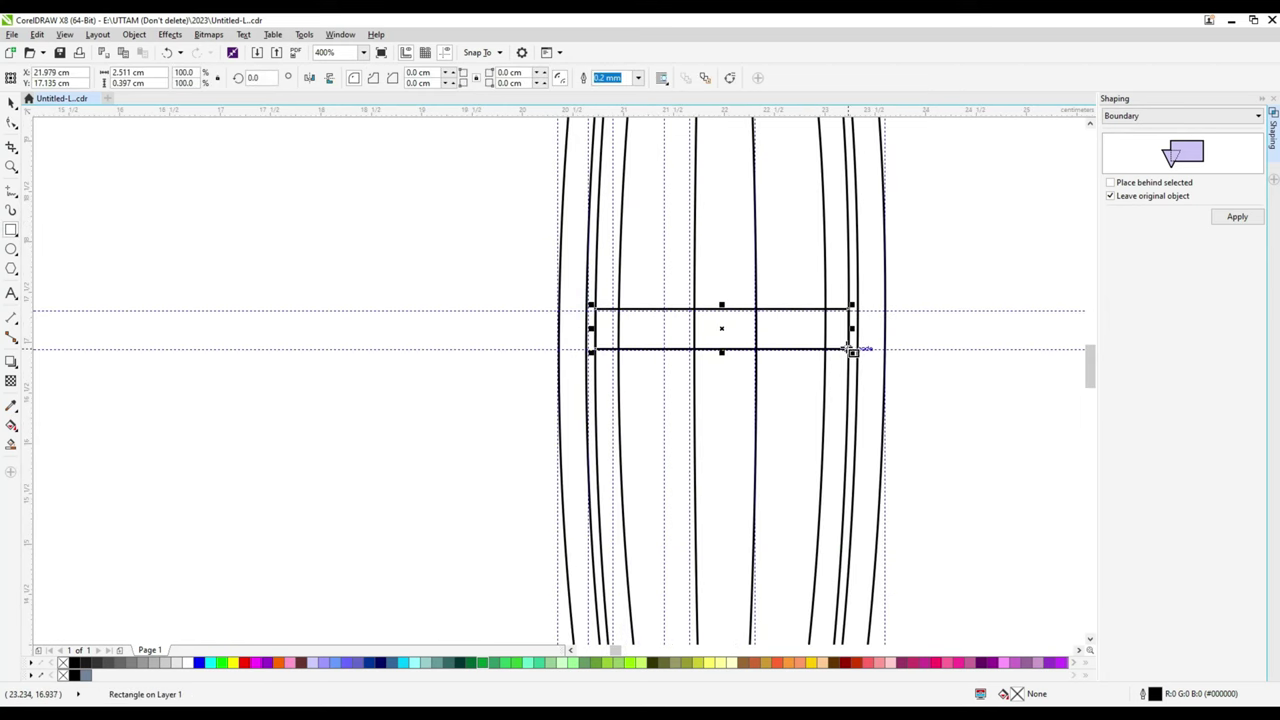
pyautogui.scroll(2, 762, 324)
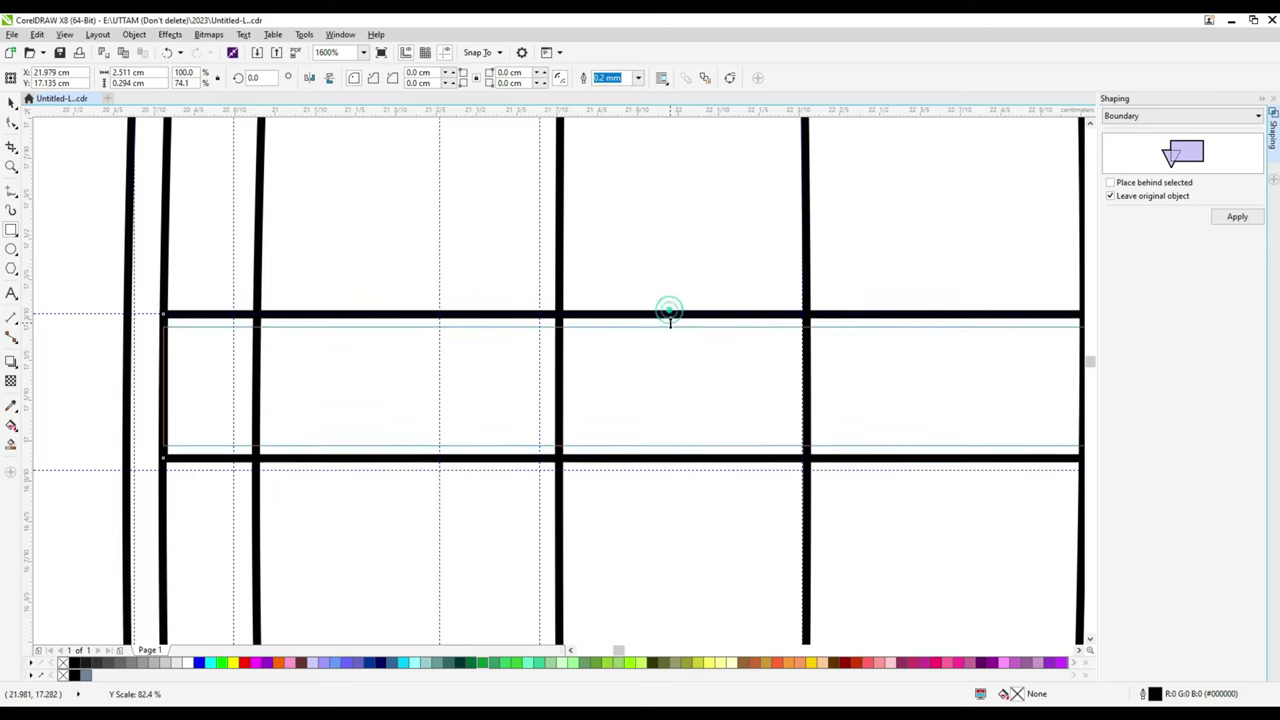
pyautogui.moveTo(668, 305); pyautogui.dragTo(668, 324)
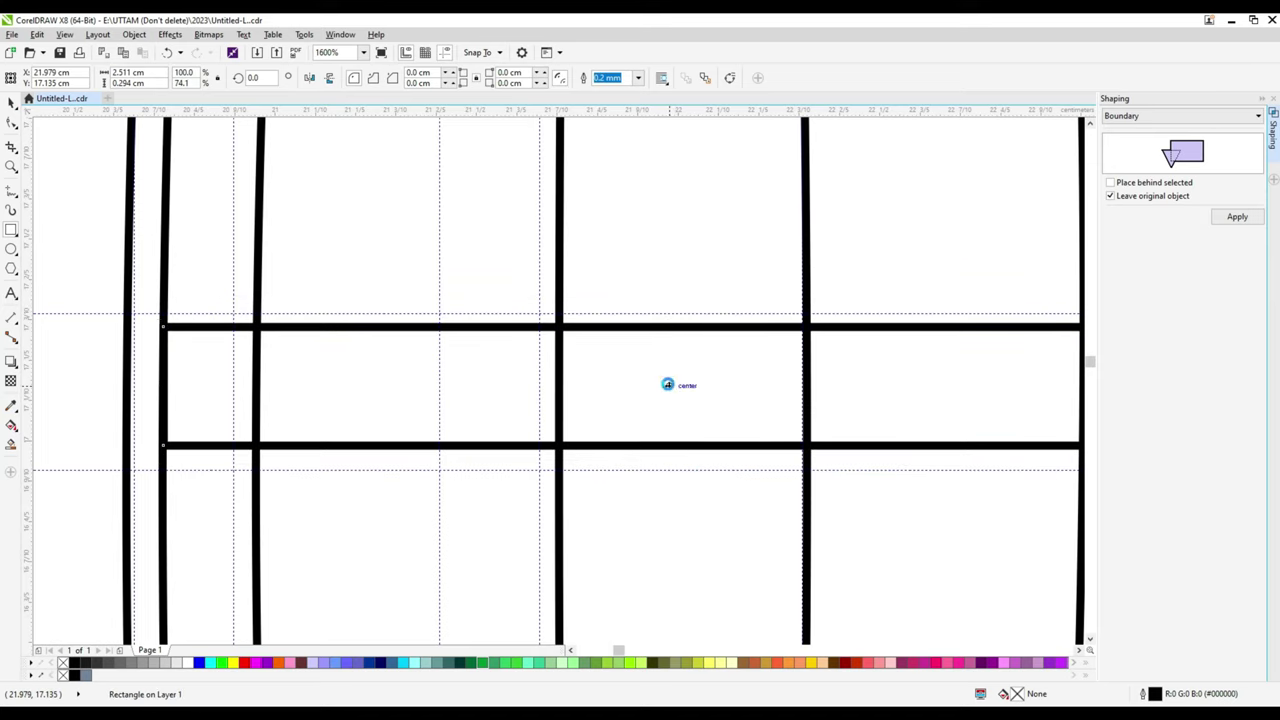
pyautogui.moveTo(668, 384); pyautogui.dragTo(668, 389)
# - Convert the strip to curves with bendable segments, undoing a trial edge bow
pyautogui.click(11, 121)
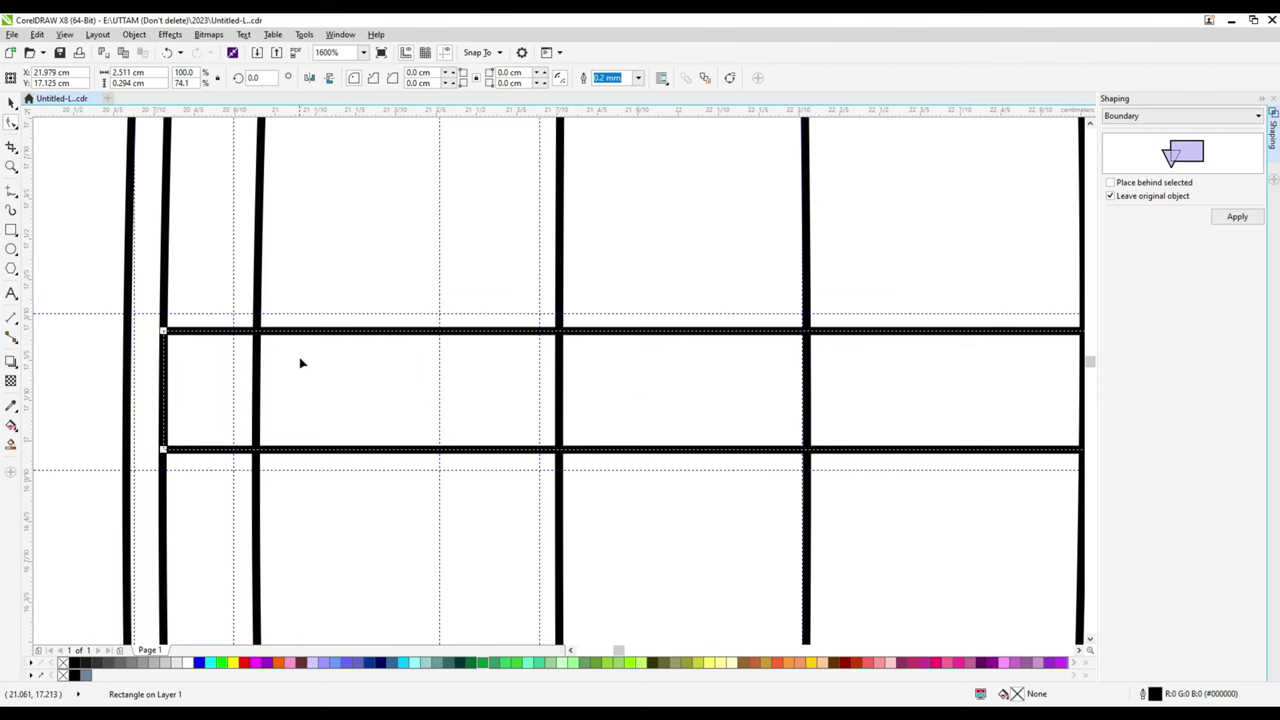
pyautogui.scroll(-1, 300, 363)
pyautogui.rightClick(742, 410)
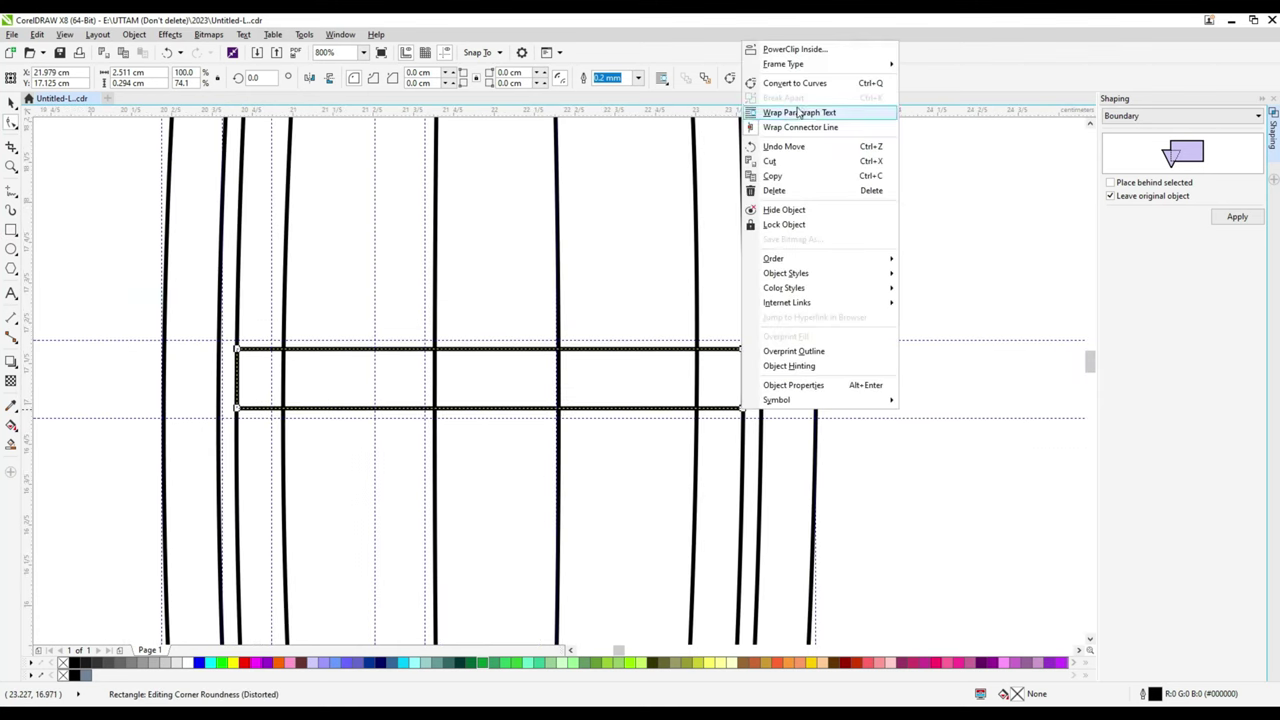
pyautogui.click(800, 83)
pyautogui.rightClick(740, 410)
pyautogui.click(780, 463)
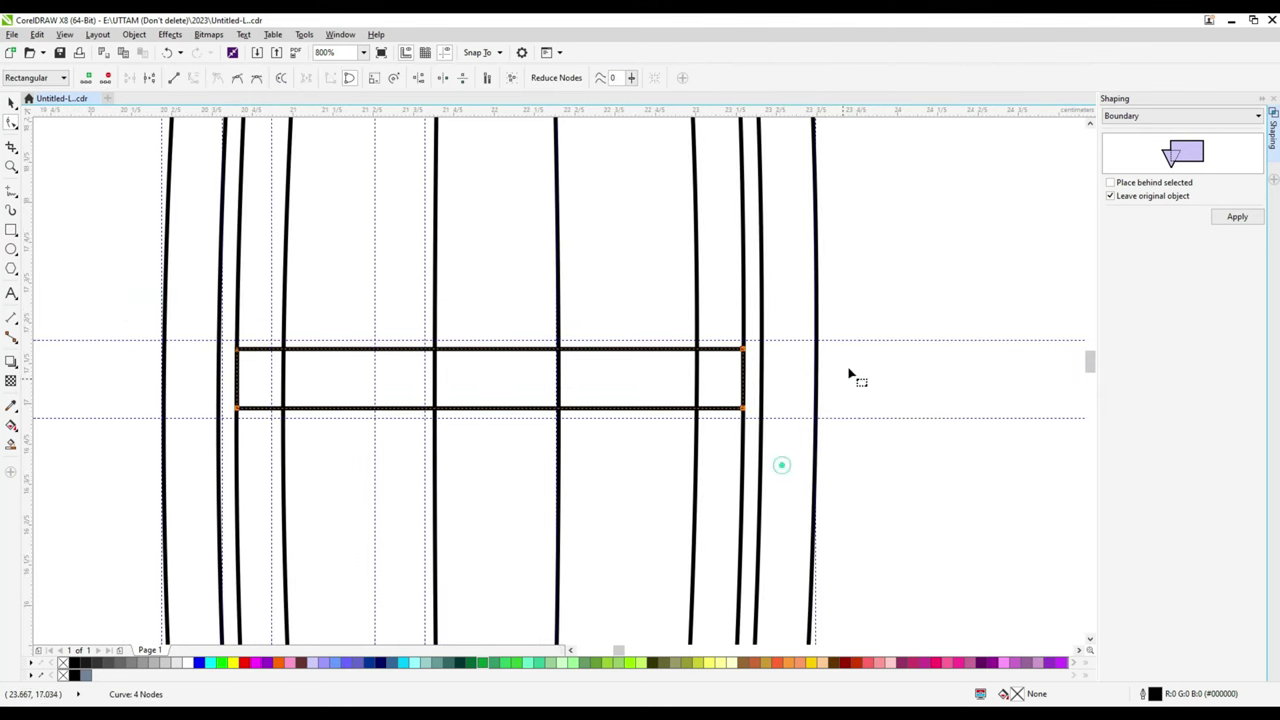
pyautogui.moveTo(485, 412); pyautogui.dragTo(485, 422)
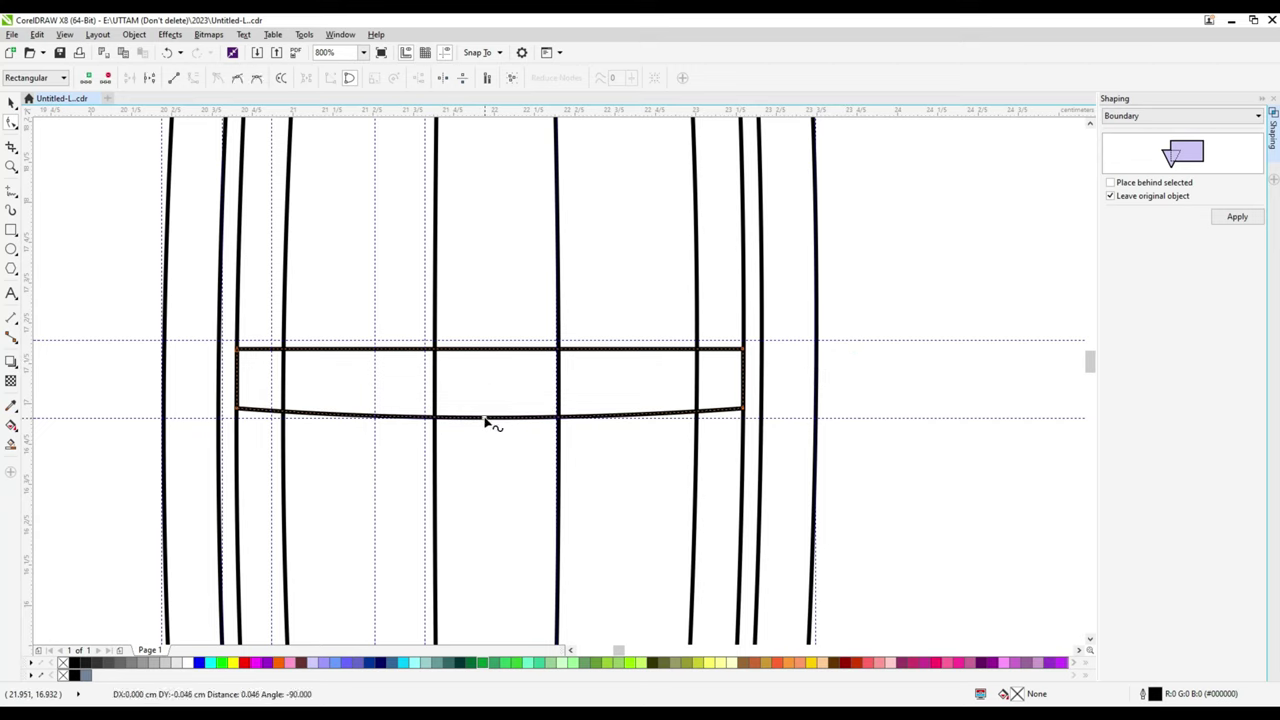
pyautogui.moveTo(502, 349); pyautogui.dragTo(437, 341)
pyautogui.hotkey('ctrl', 'z')
pyautogui.hotkey('ctrl', 'z')
# - Add midpoint nodes to the top and bottom edges and bow them outward (2.511 × 0.389 cm)
pyautogui.doubleClick(438, 348)
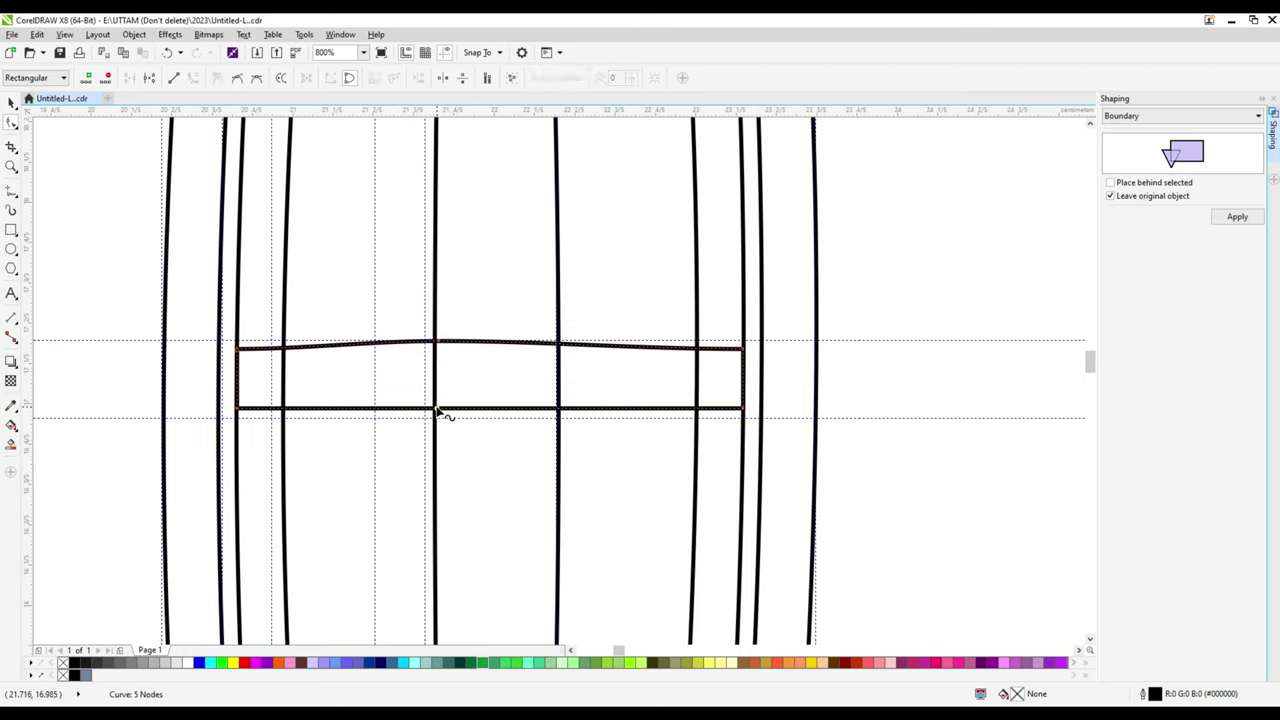
pyautogui.doubleClick(436, 409)
pyautogui.moveTo(436, 409); pyautogui.dragTo(436, 417)
pyautogui.rightClick(352, 416)
pyautogui.click(391, 459)
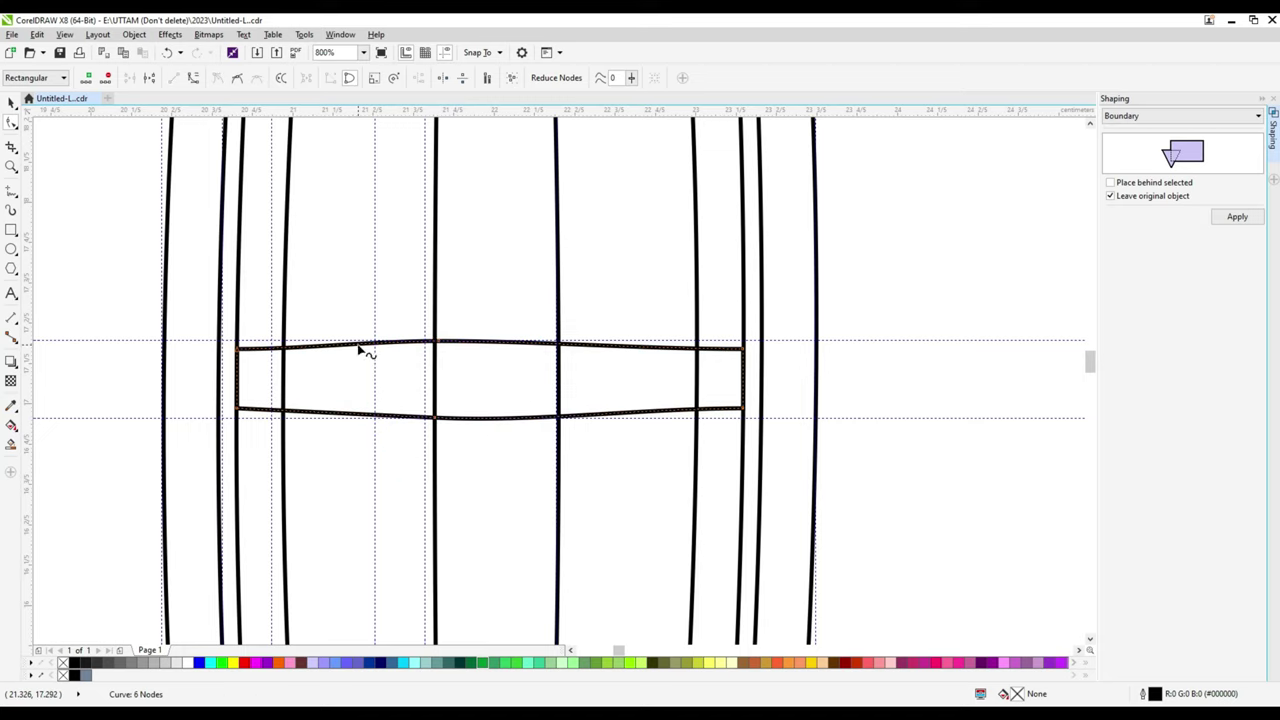
pyautogui.click(560, 344)
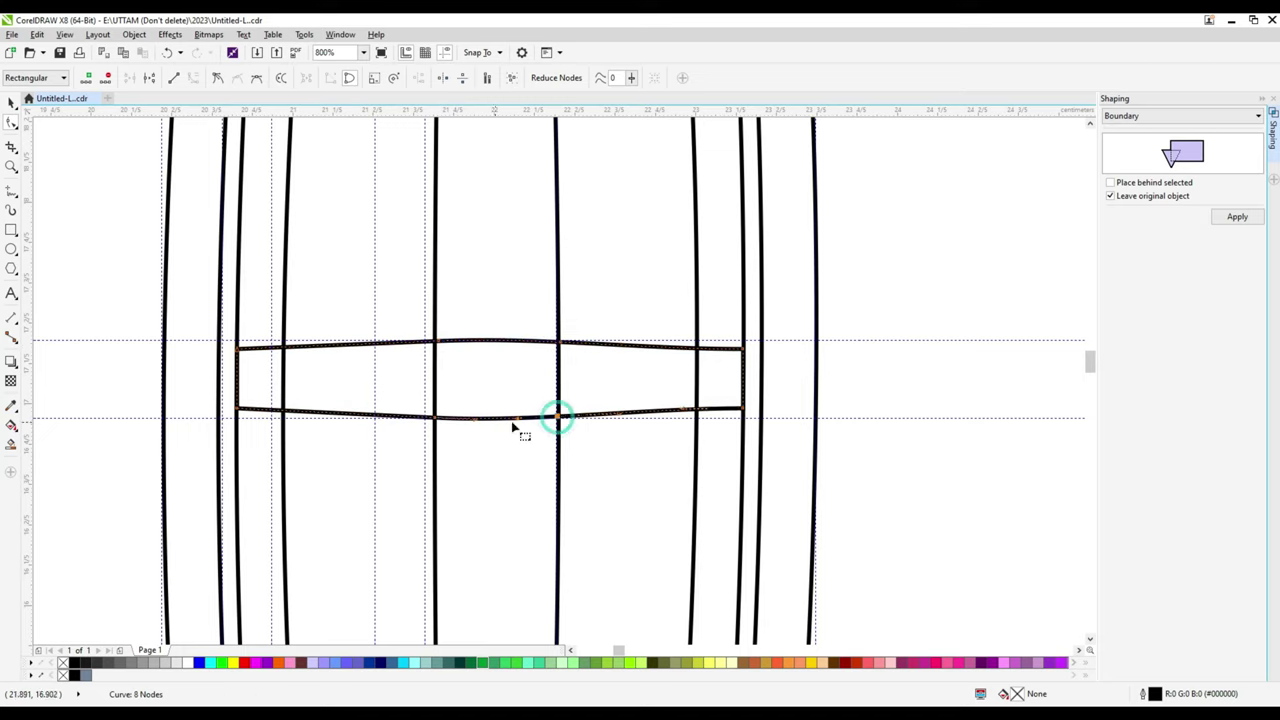
pyautogui.rightClick(660, 348)
pyautogui.click(705, 390)
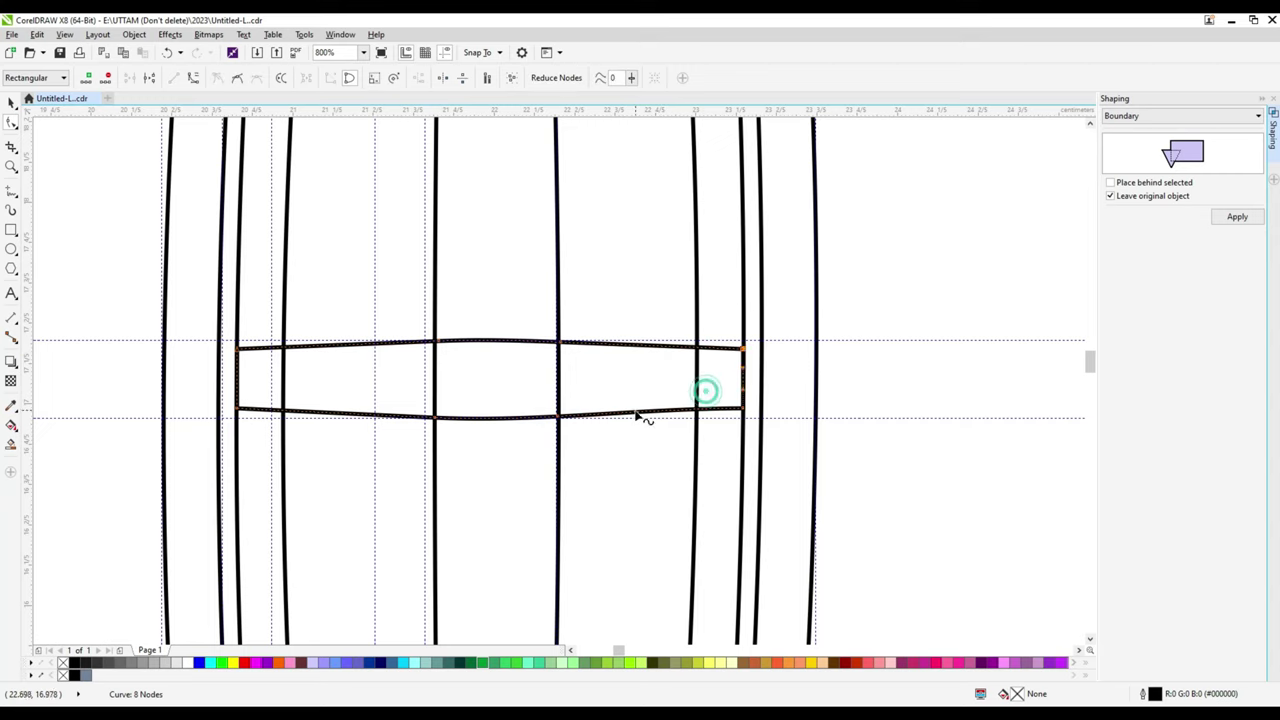
pyautogui.rightClick(636, 415)
pyautogui.click(660, 451)
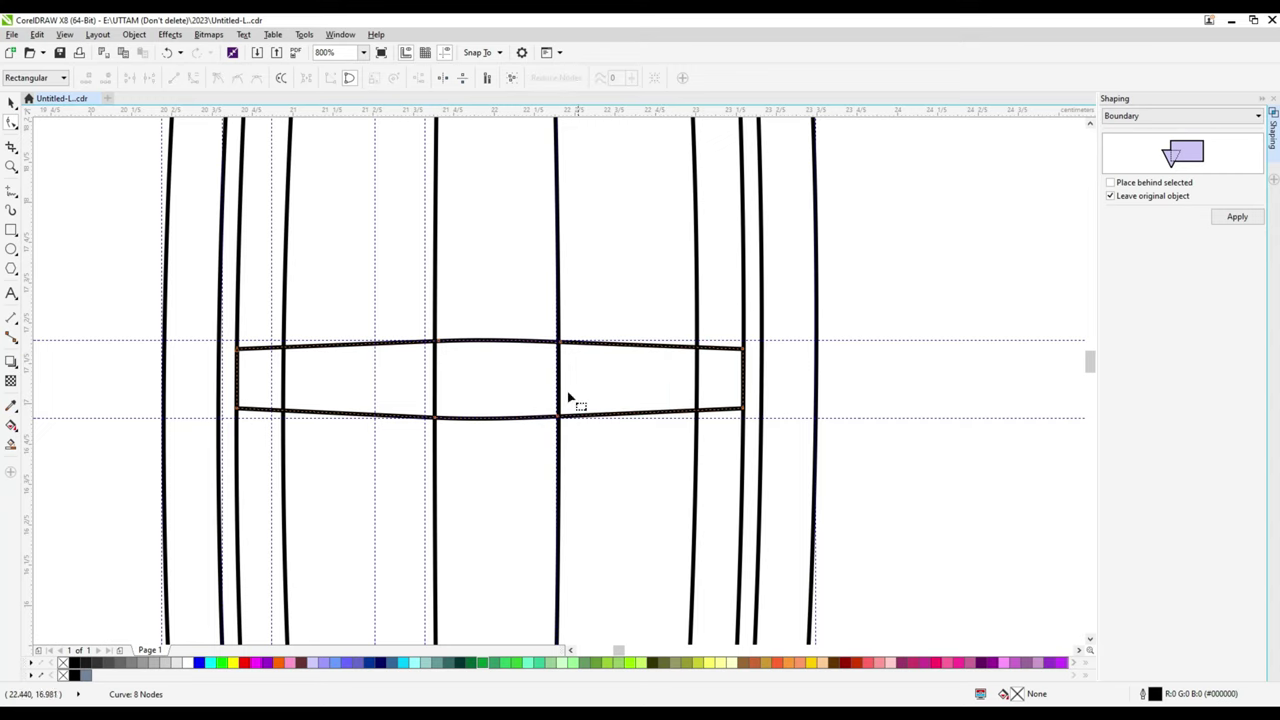
pyautogui.scroll(-1, 591, 455)
# - Draw a helper circle on the strip's top edge and Smart Fill the corner beside the left bar
pyautogui.click(11, 249)
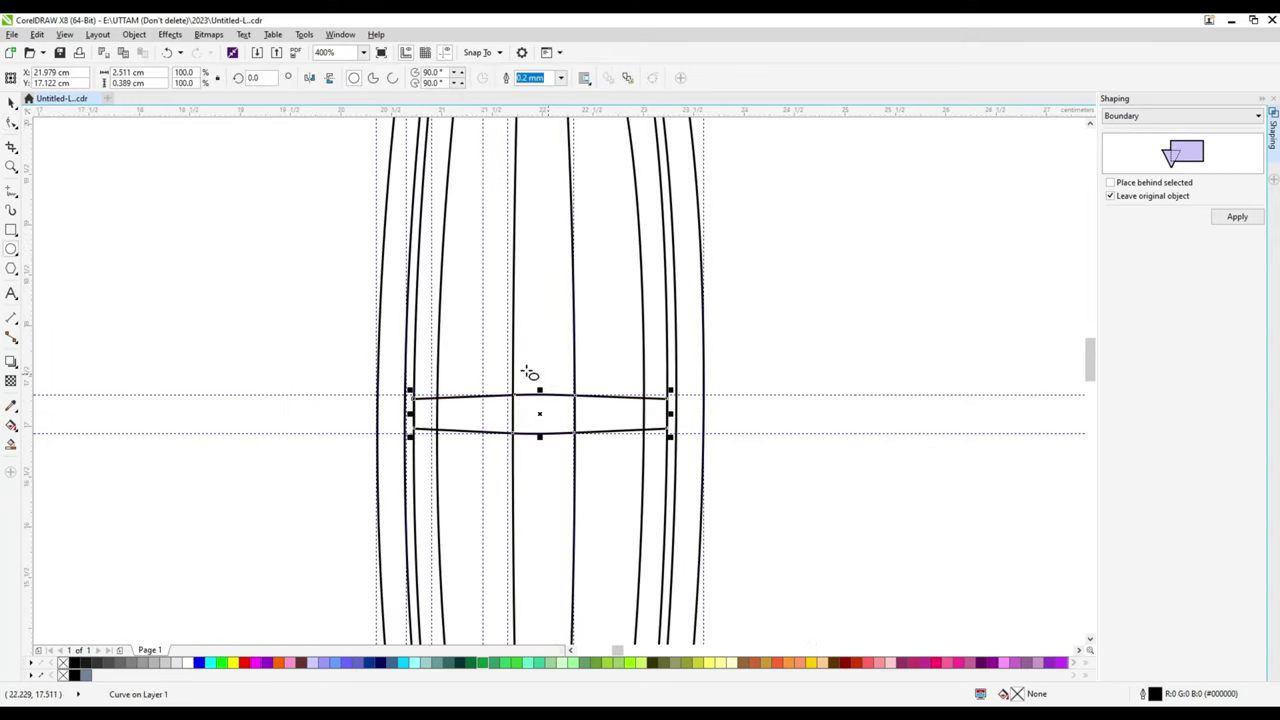
pyautogui.scroll(1, 529, 371)
pyautogui.moveTo(376, 292); pyautogui.dragTo(530, 436)
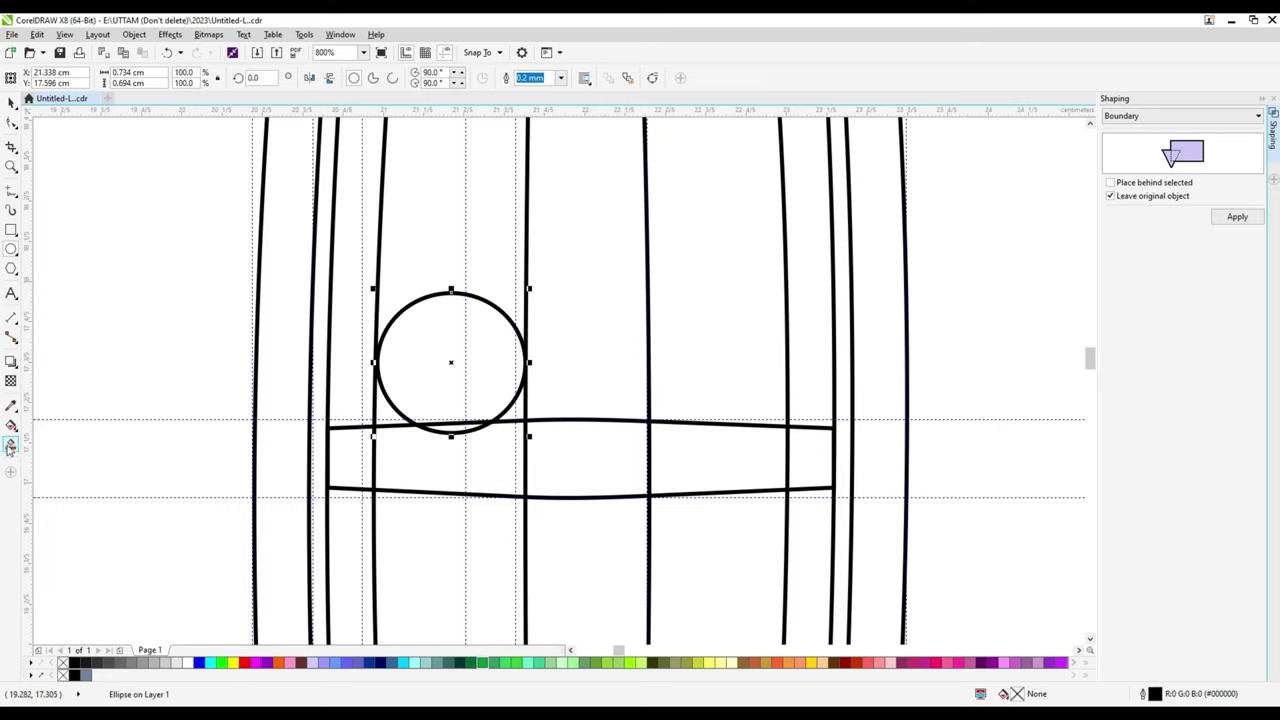
pyautogui.click(10, 447)
pyautogui.click(431, 346)
pyautogui.hotkey('ctrl', 'z')
pyautogui.press('space')
pyautogui.moveTo(449, 366); pyautogui.dragTo(469, 362)
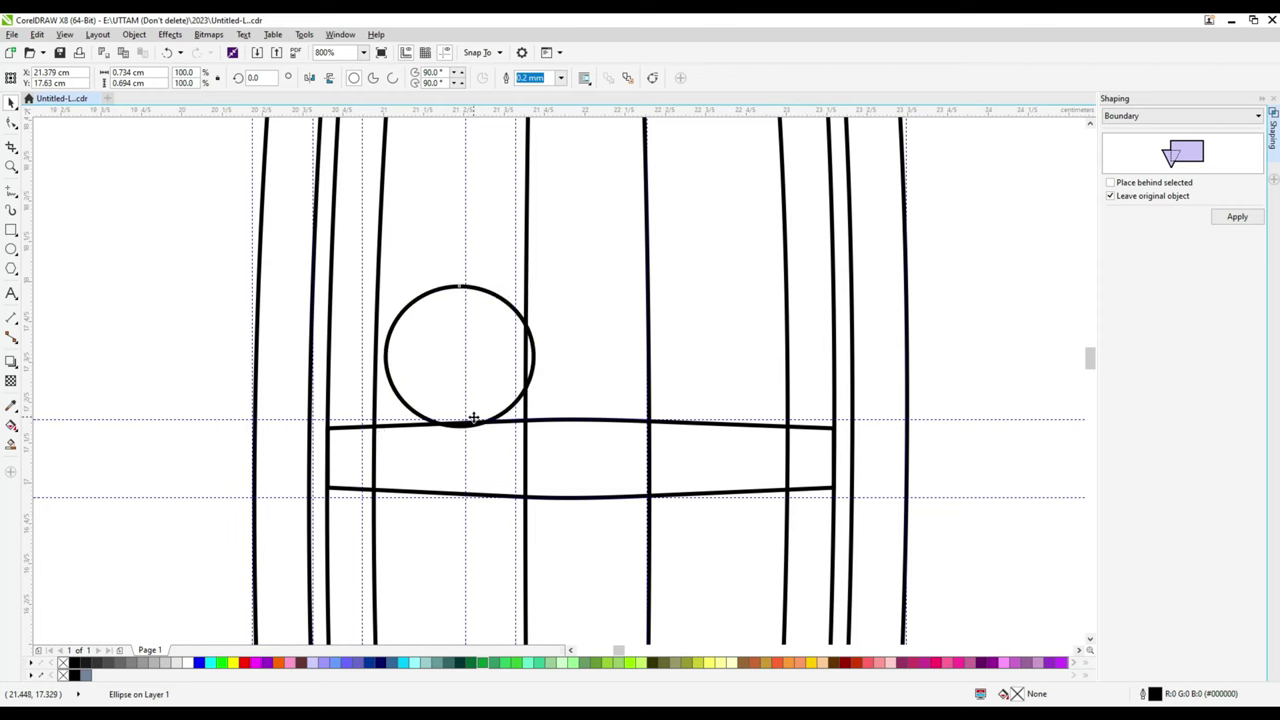
pyautogui.scroll(2, 474, 420)
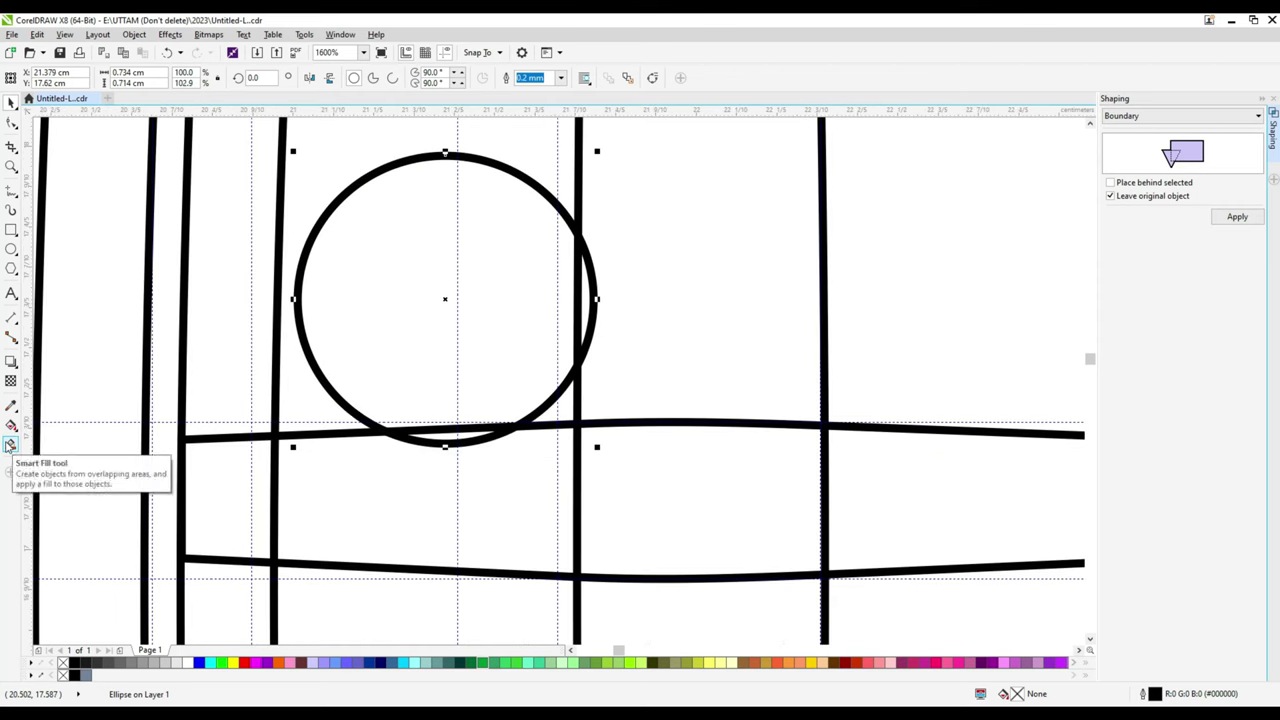
pyautogui.click(10, 425)
pyautogui.click(558, 417)
# - Move the circle to the right joint and below the strip, Smart Filling each corner gap
pyautogui.scroll(-2, 375, 340)
pyautogui.moveTo(380, 340); pyautogui.dragTo(633, 338)
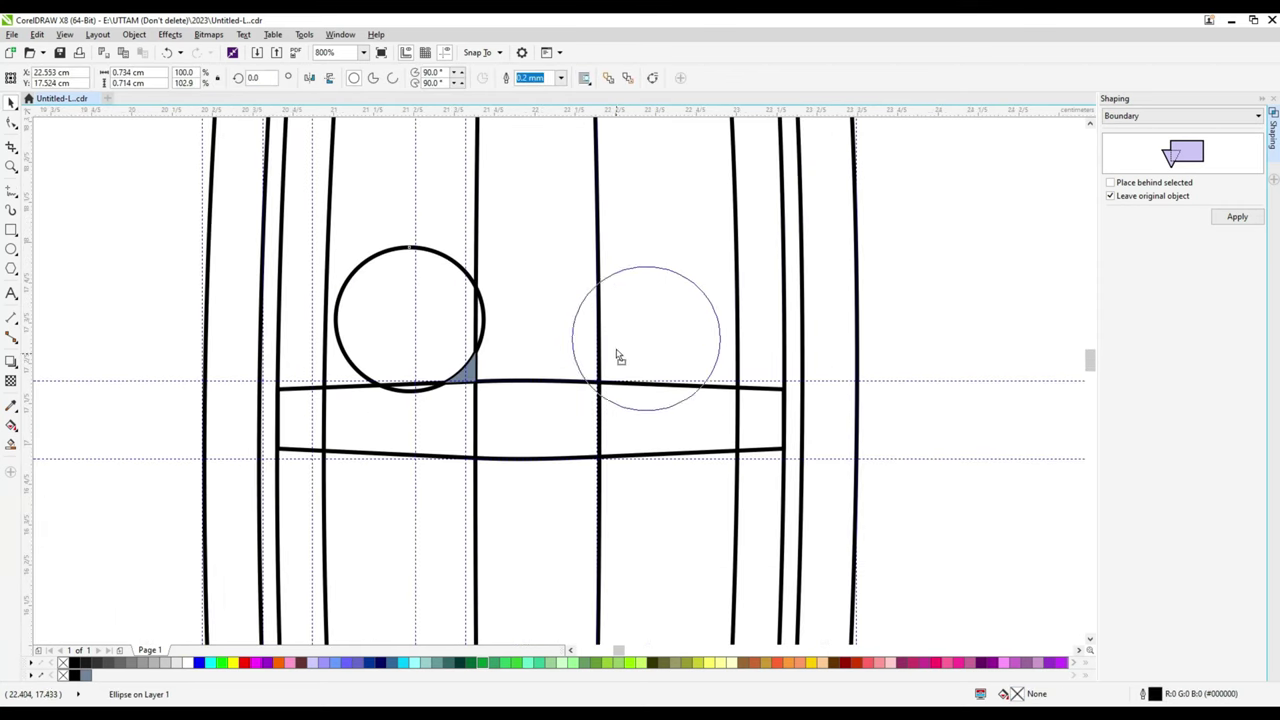
pyautogui.click(11, 445)
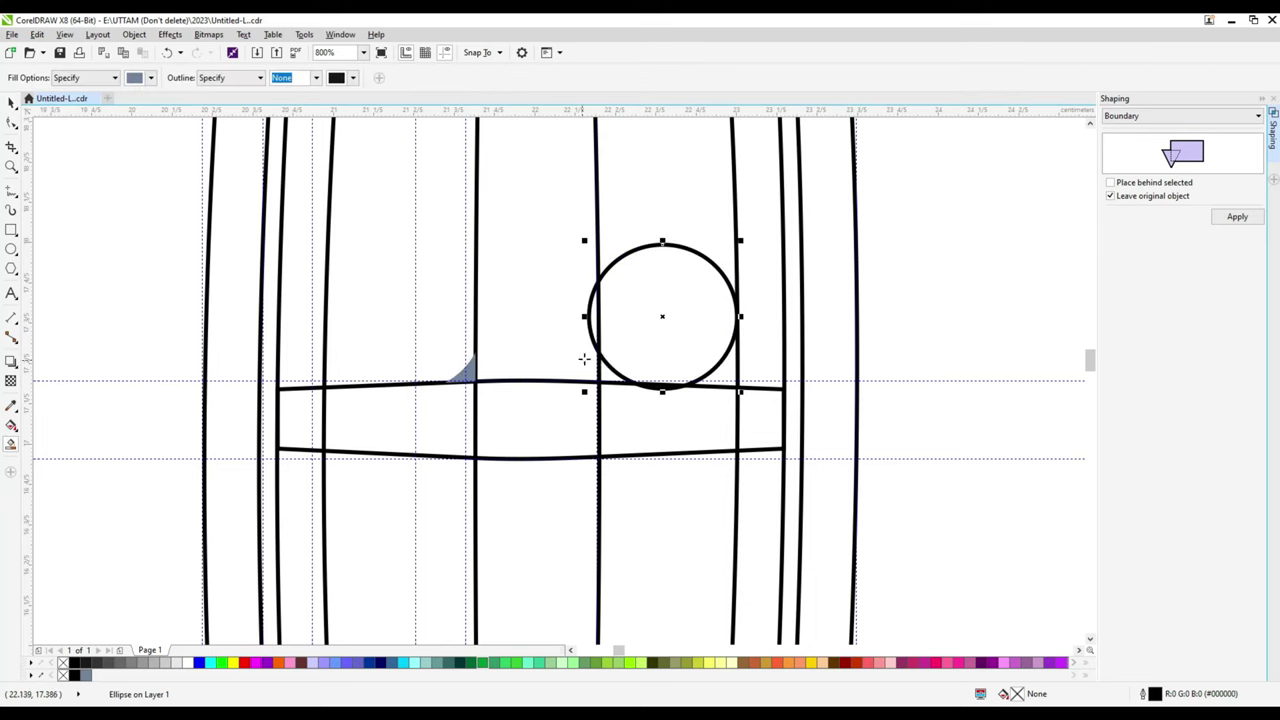
pyautogui.click(605, 372)
pyautogui.press('space')
pyautogui.moveTo(676, 333)
pyautogui.mouseDown()
pyautogui.moveTo(690, 527)
pyautogui.moveTo(396, 517)
pyautogui.mouseUp()
pyautogui.click(11, 445)
pyautogui.click(605, 465)
pyautogui.press('space')
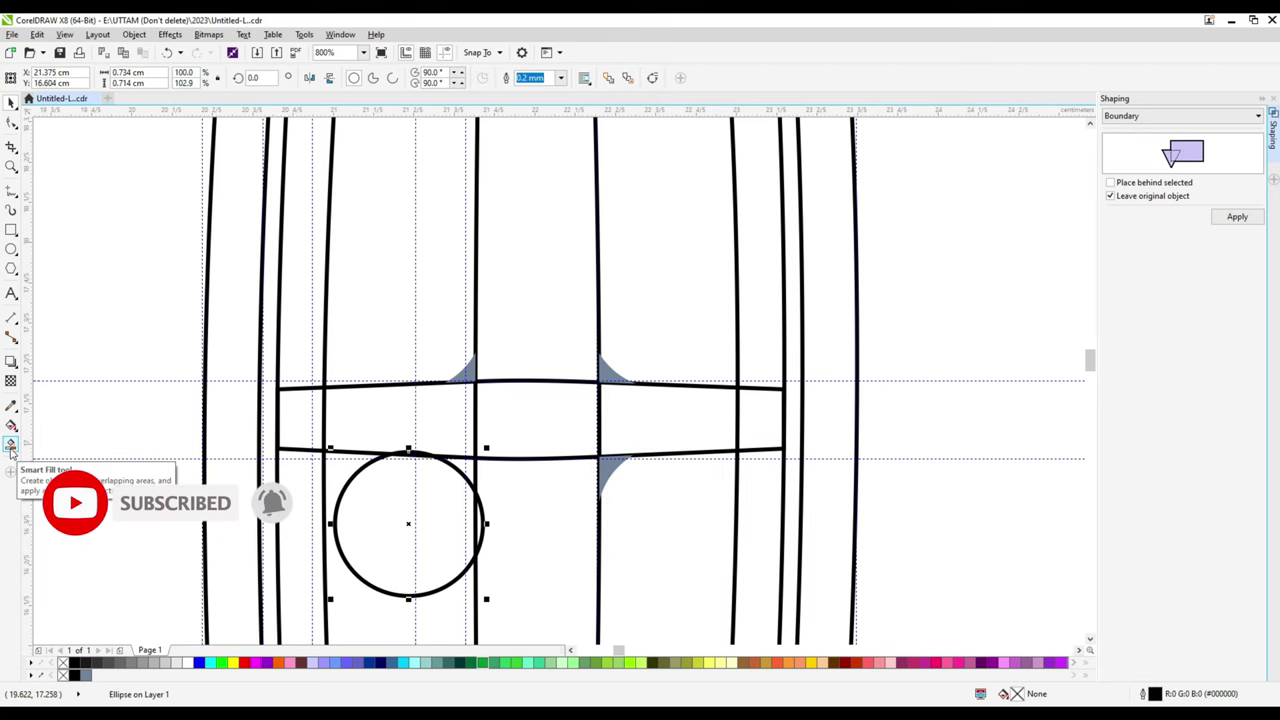
pyautogui.click(11, 445)
pyautogui.scroll(-1, 523, 431)
pyautogui.scroll(-1, 518, 536)
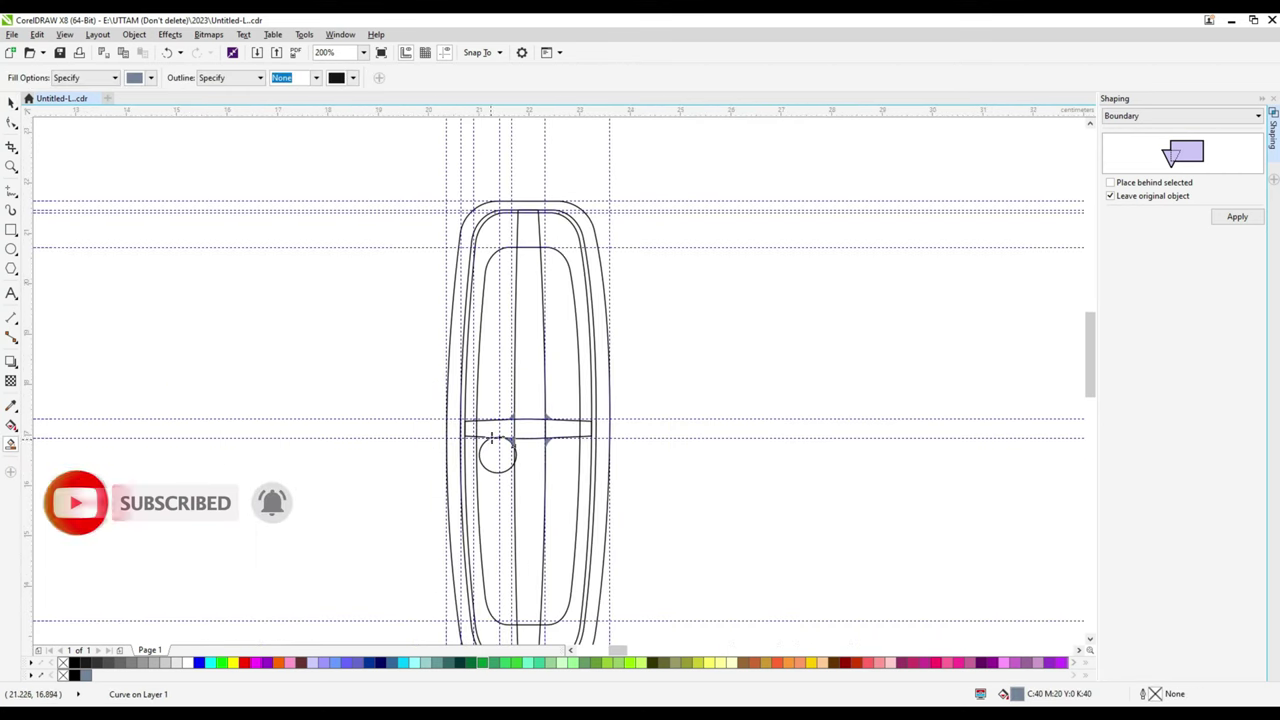
# - Move the helper circle off the bars and delete it
pyautogui.scroll(1, 522, 478)
pyautogui.click(12, 104)
pyautogui.moveTo(439, 445); pyautogui.dragTo(245, 410)
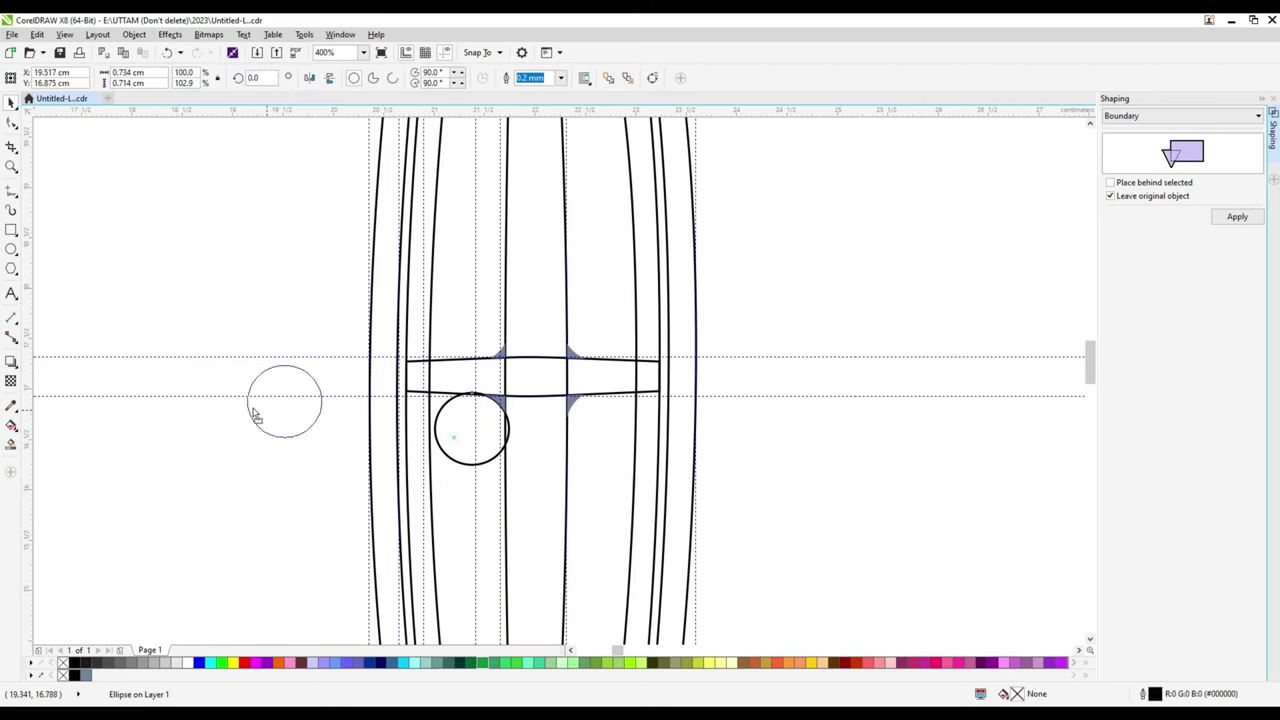
pyautogui.rightClick(248, 405)
pyautogui.click(280, 180)
# - Select the two left fillets and widen them slightly
pyautogui.click(498, 352)
pyautogui.keyDown('shift'); pyautogui.click(503, 405); pyautogui.keyUp('shift')
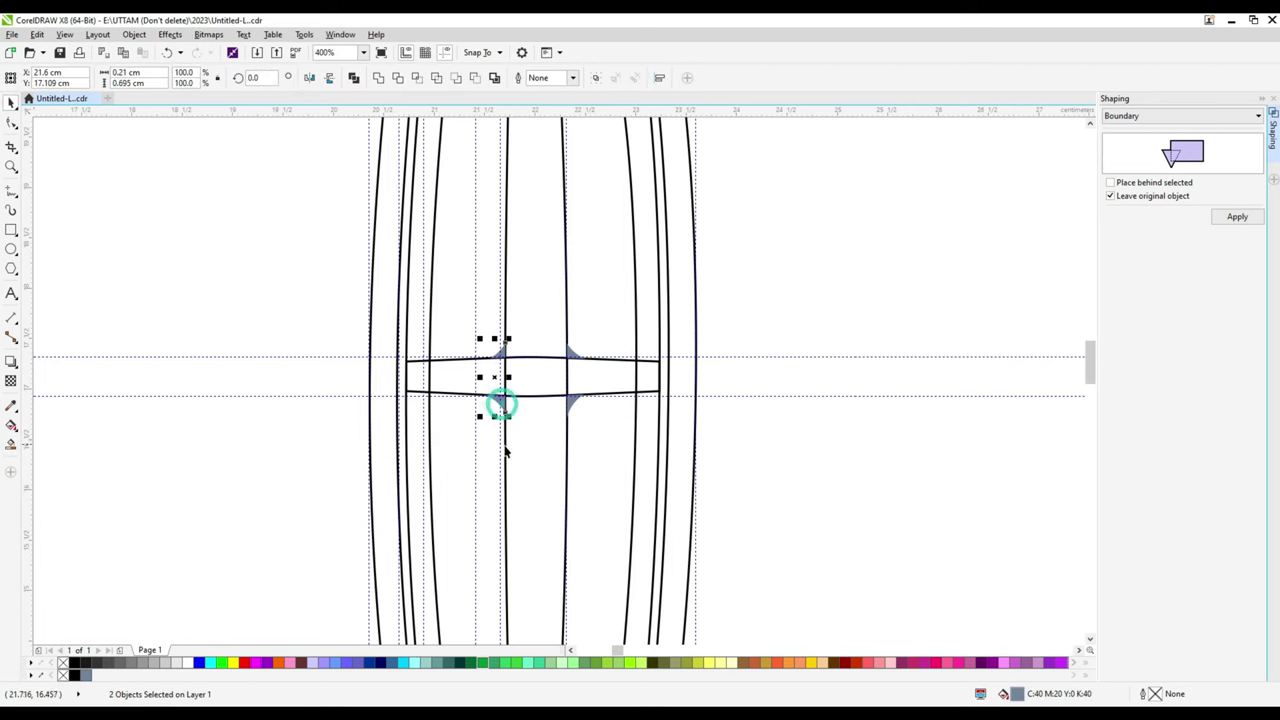
pyautogui.scroll(1, 480, 390)
pyautogui.moveTo(480, 390); pyautogui.dragTo(474, 392)
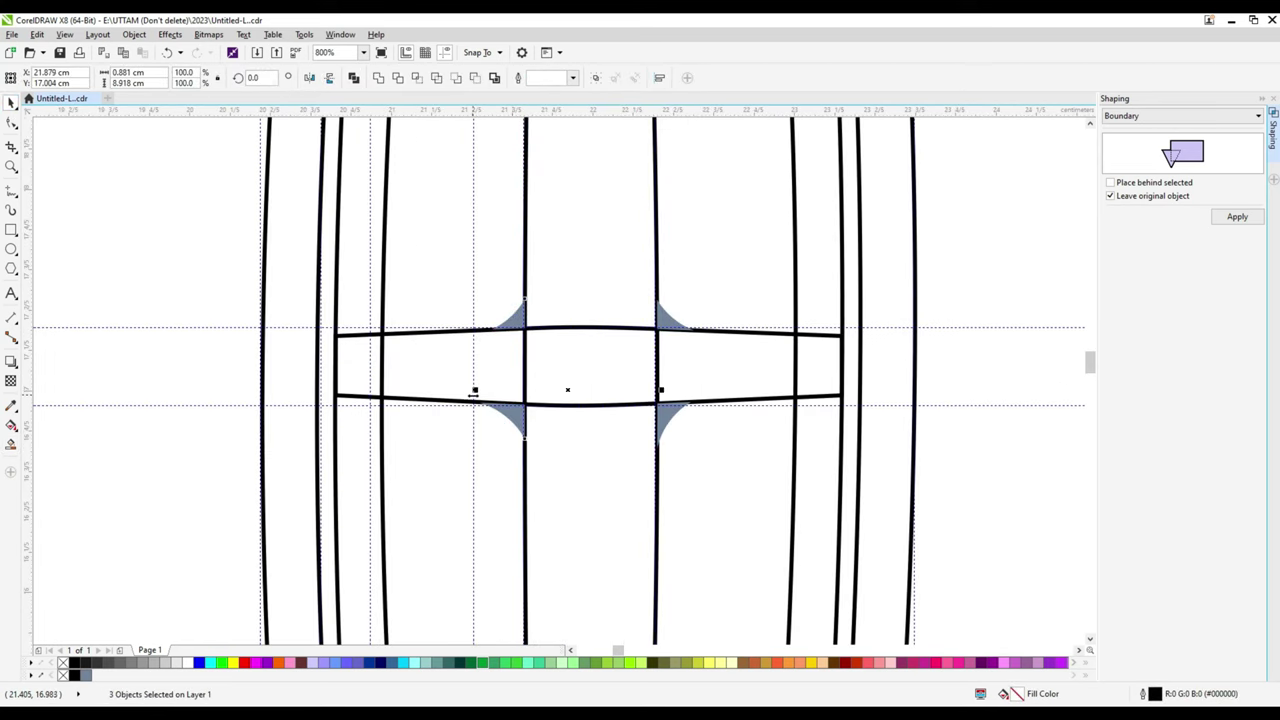
pyautogui.scroll(-1, 545, 405)
# - Try welding the fillets together, undoing the weld both times
pyautogui.moveTo(896, 320); pyautogui.dragTo(445, 432)
pyautogui.click(539, 332)
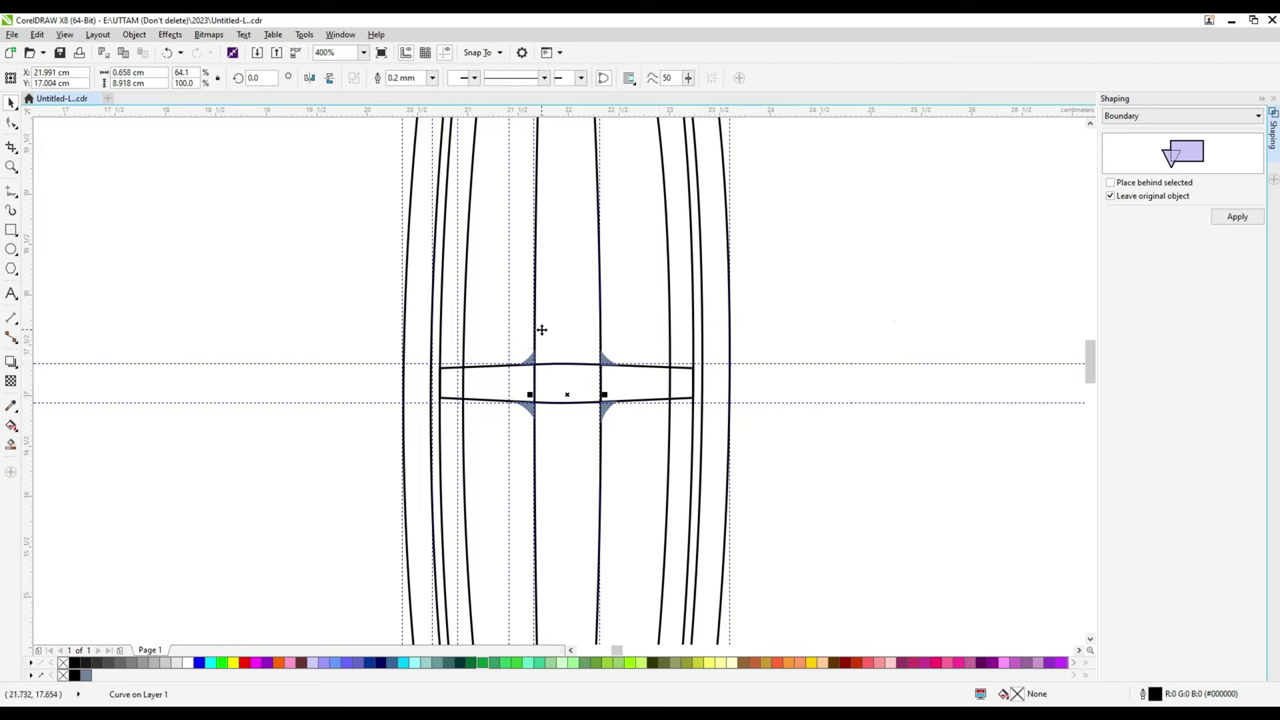
pyautogui.moveTo(640, 435); pyautogui.dragTo(500, 340)
pyautogui.scroll(1, 563, 325)
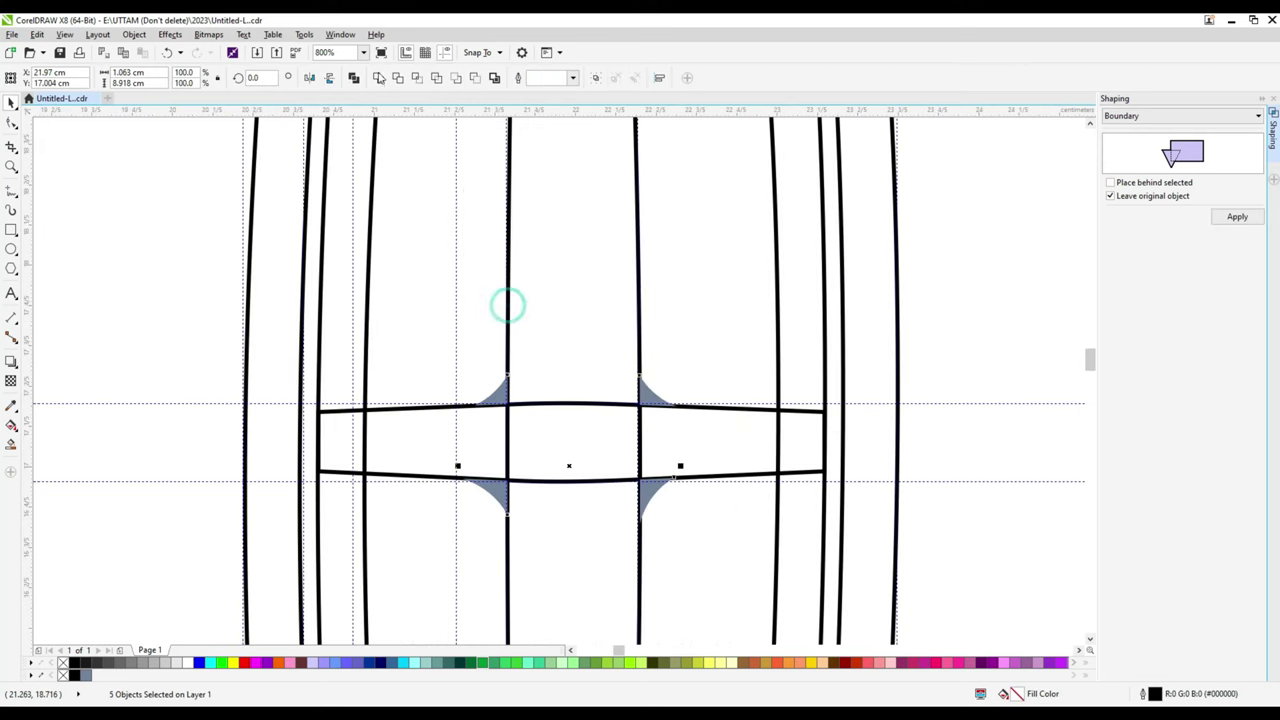
pyautogui.click(379, 78)
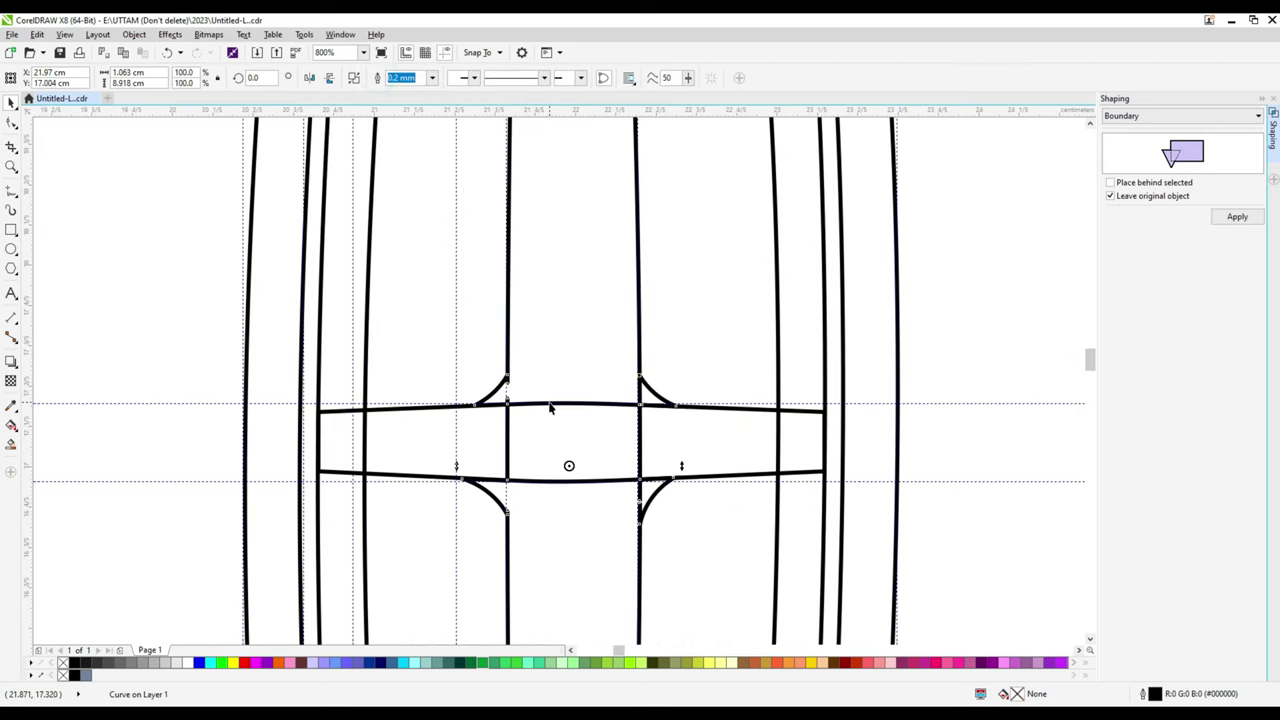
pyautogui.hotkey('ctrl', 'z')
pyautogui.click(379, 78)
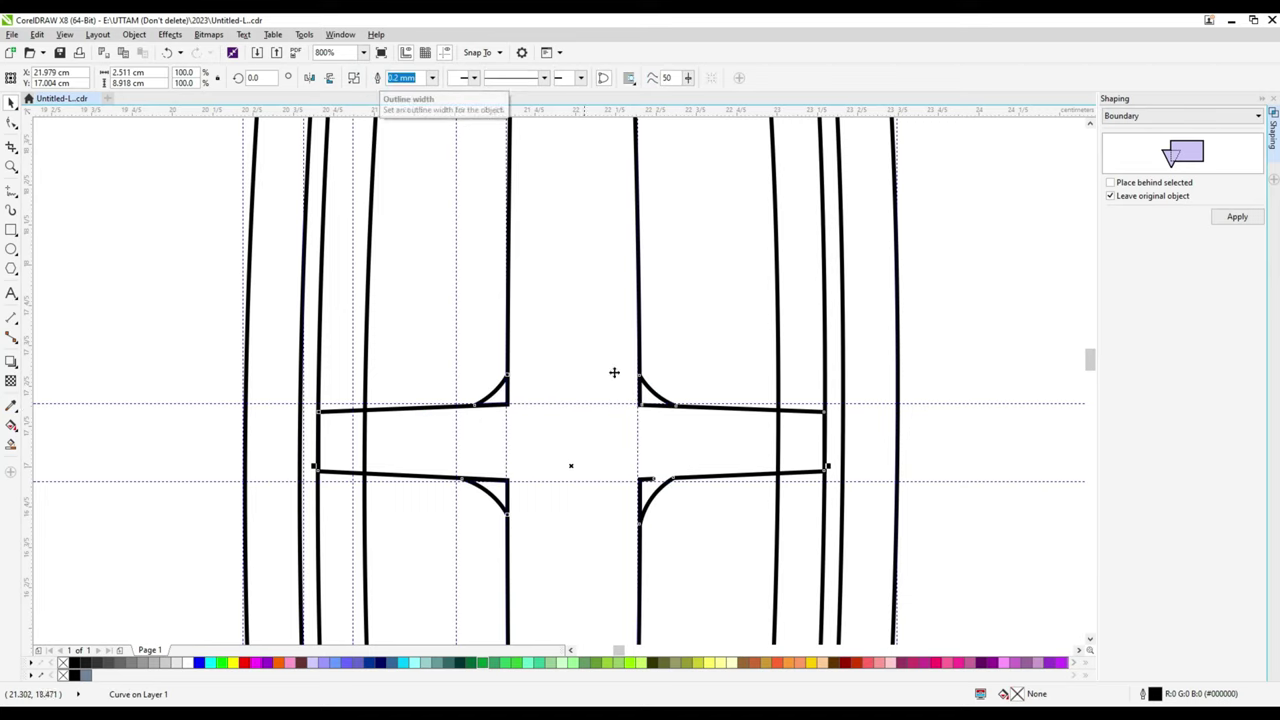
pyautogui.hotkey('ctrl', 'z')
pyautogui.click(96, 414)
# - Select the four grey fillets and set their outline width, undoing a further weld
pyautogui.moveTo(180, 283); pyautogui.dragTo(690, 534)
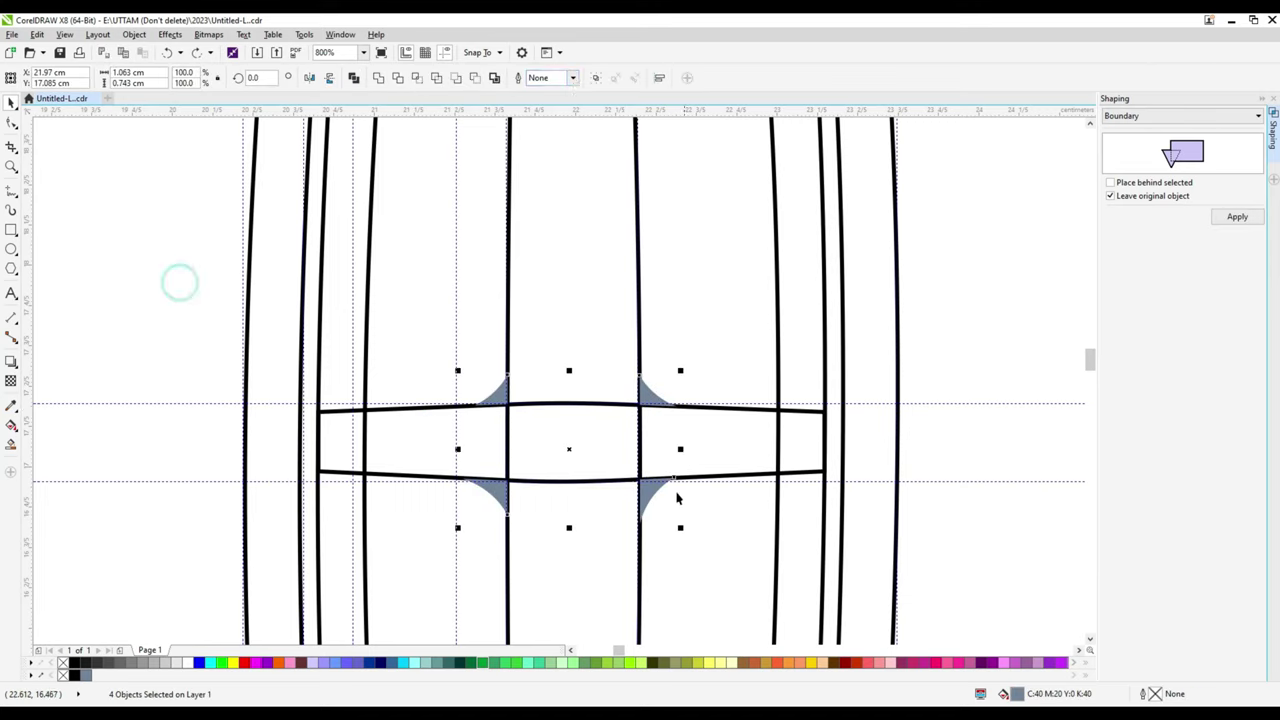
pyautogui.click(573, 77)
pyautogui.click(553, 111)
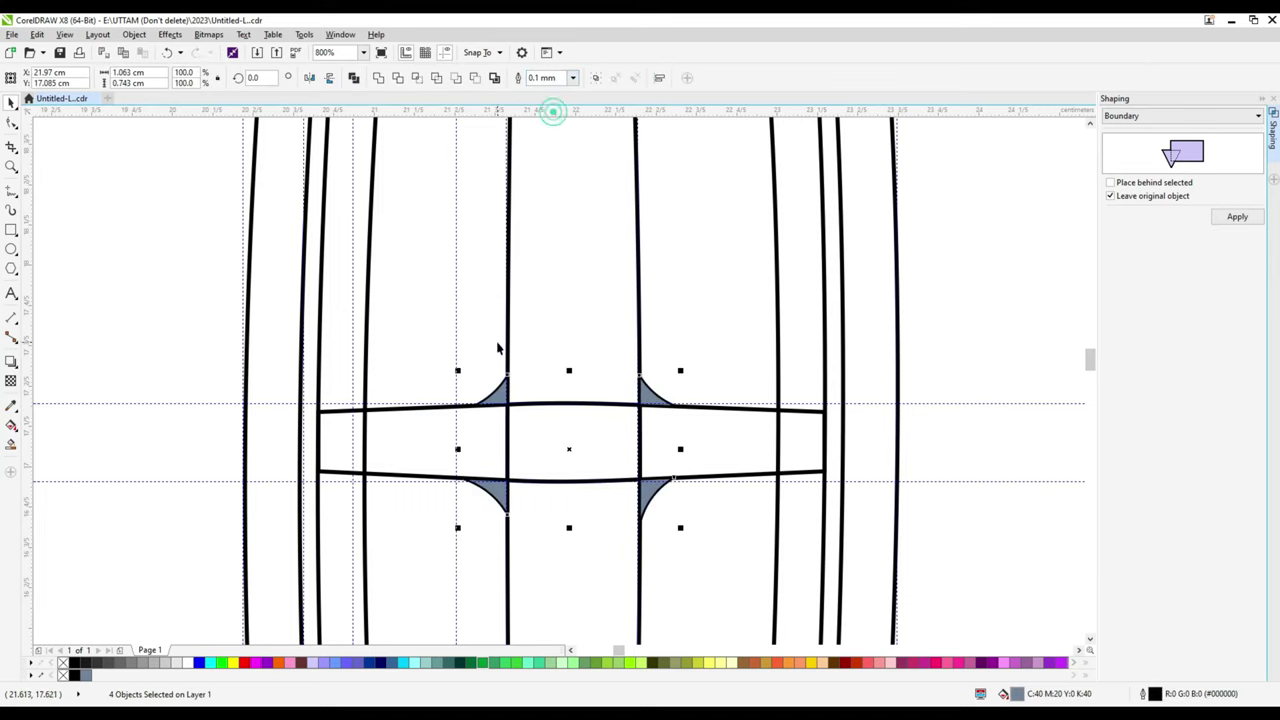
pyautogui.click(379, 78)
pyautogui.hotkey('ctrl', 'z')
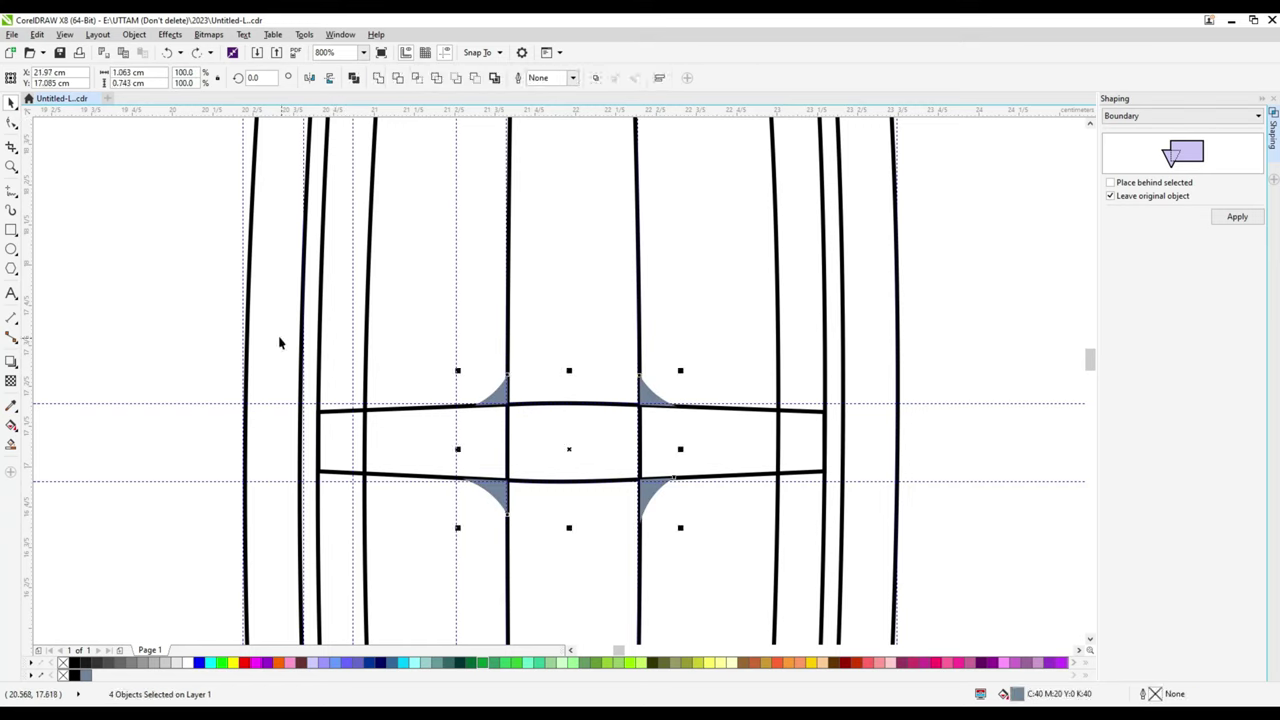
# - Reselect the left fillets and scale them up slightly
pyautogui.click(280, 343)
pyautogui.moveTo(155, 320); pyautogui.dragTo(741, 582)
pyautogui.moveTo(234, 323); pyautogui.dragTo(515, 540)
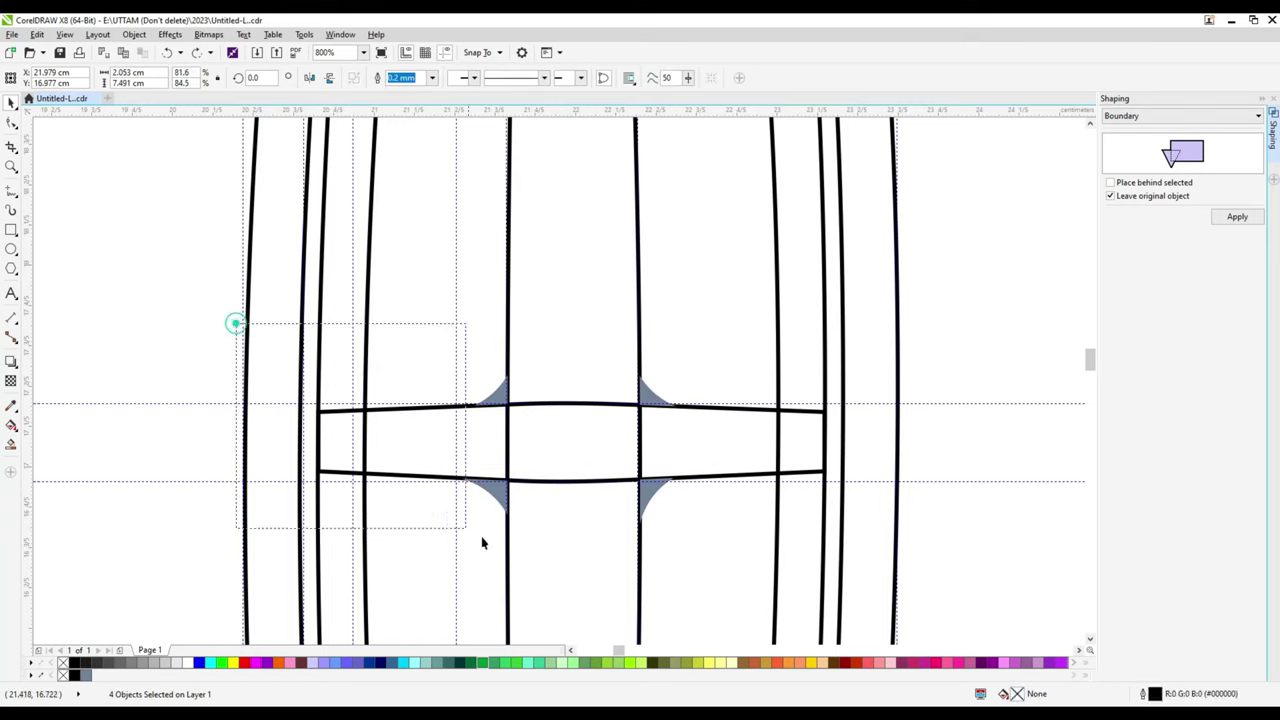
pyautogui.moveTo(452, 371); pyautogui.dragTo(449, 372)
pyautogui.scroll(1, 489, 442)
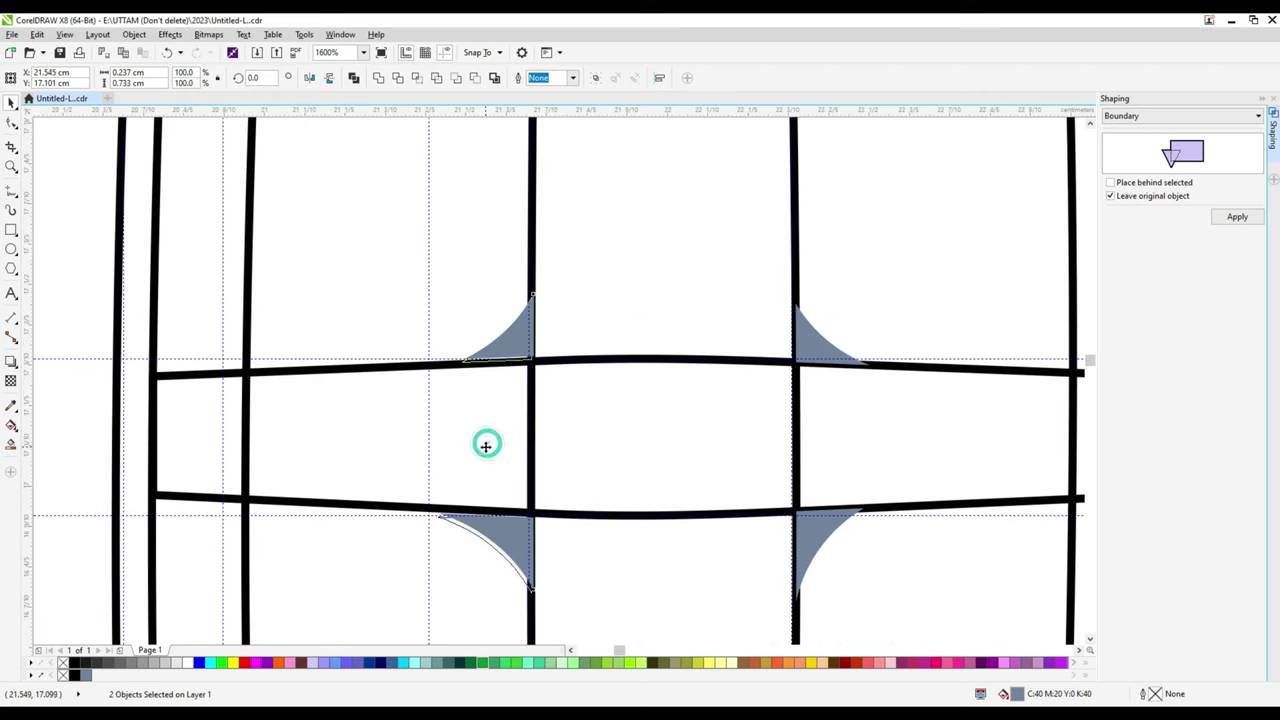
# - Select the strip's horizontal curves and trim them away between the central bars
pyautogui.click(460, 510)
pyautogui.scroll(1, 545, 524)
pyautogui.scroll(-2, 545, 524)
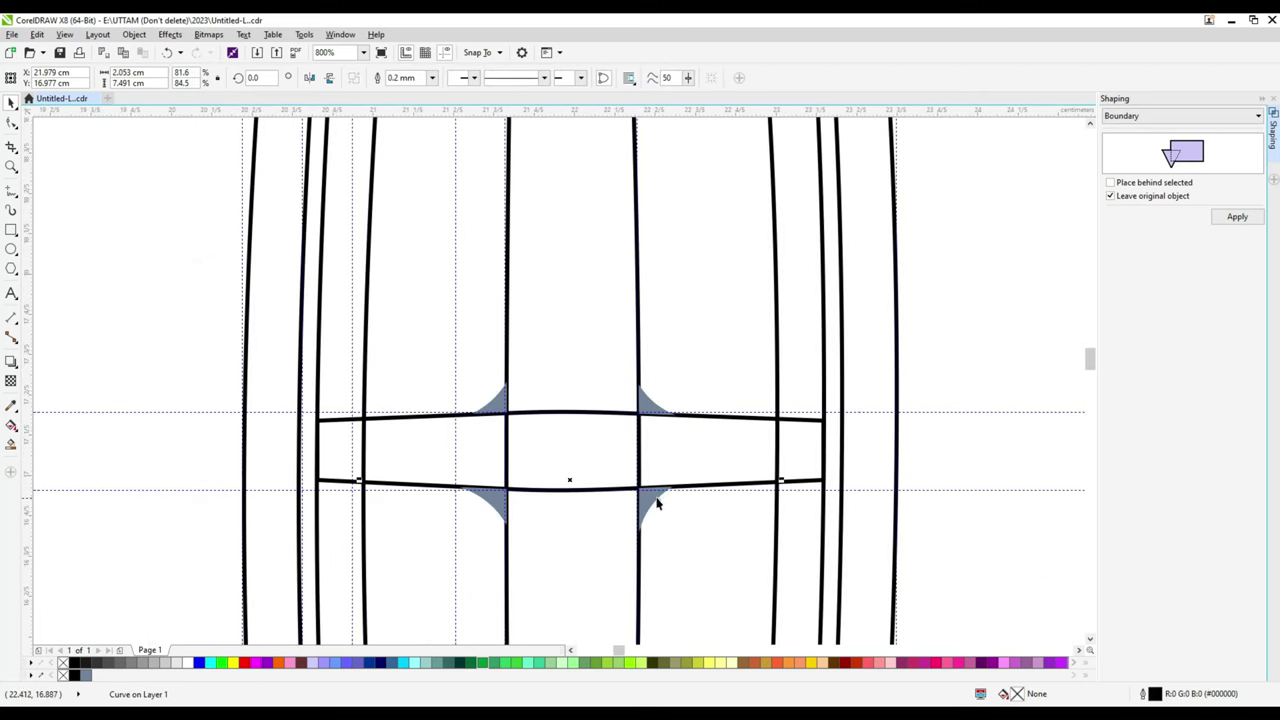
pyautogui.click(655, 500)
pyautogui.scroll(1, 653, 523)
pyautogui.scroll(1, 640, 475)
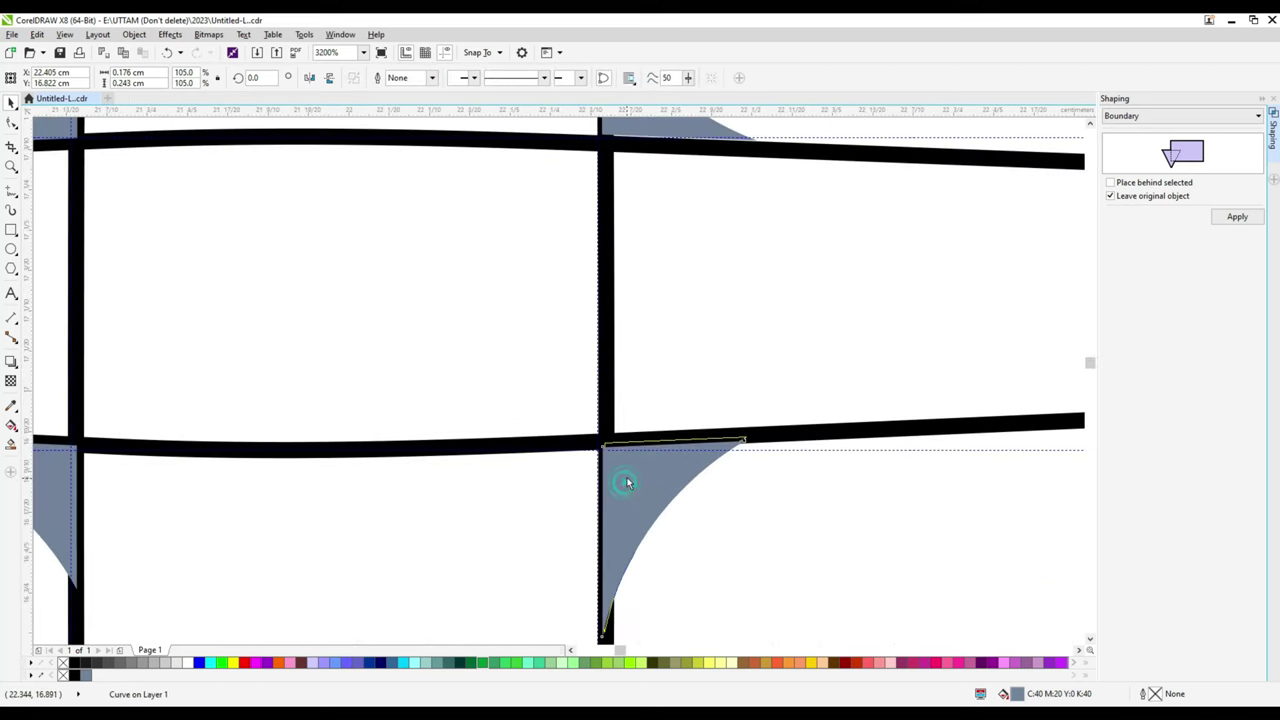
pyautogui.scroll(-1, 627, 483)
pyautogui.scroll(1, 618, 275)
pyautogui.click(614, 288)
pyautogui.scroll(-1, 629, 303)
pyautogui.scroll(-1, 533, 264)
pyautogui.click(533, 264)
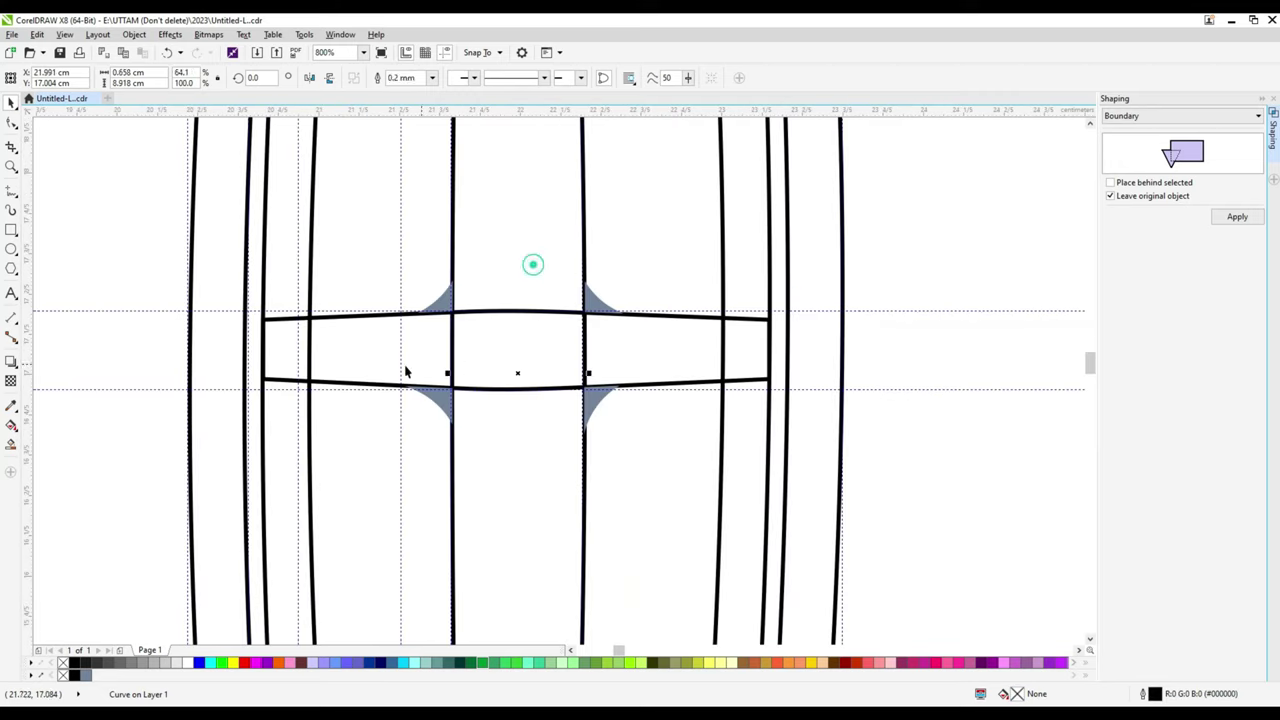
pyautogui.keyDown('shift'); pyautogui.click(371, 362); pyautogui.keyUp('shift')
pyautogui.click(378, 78)
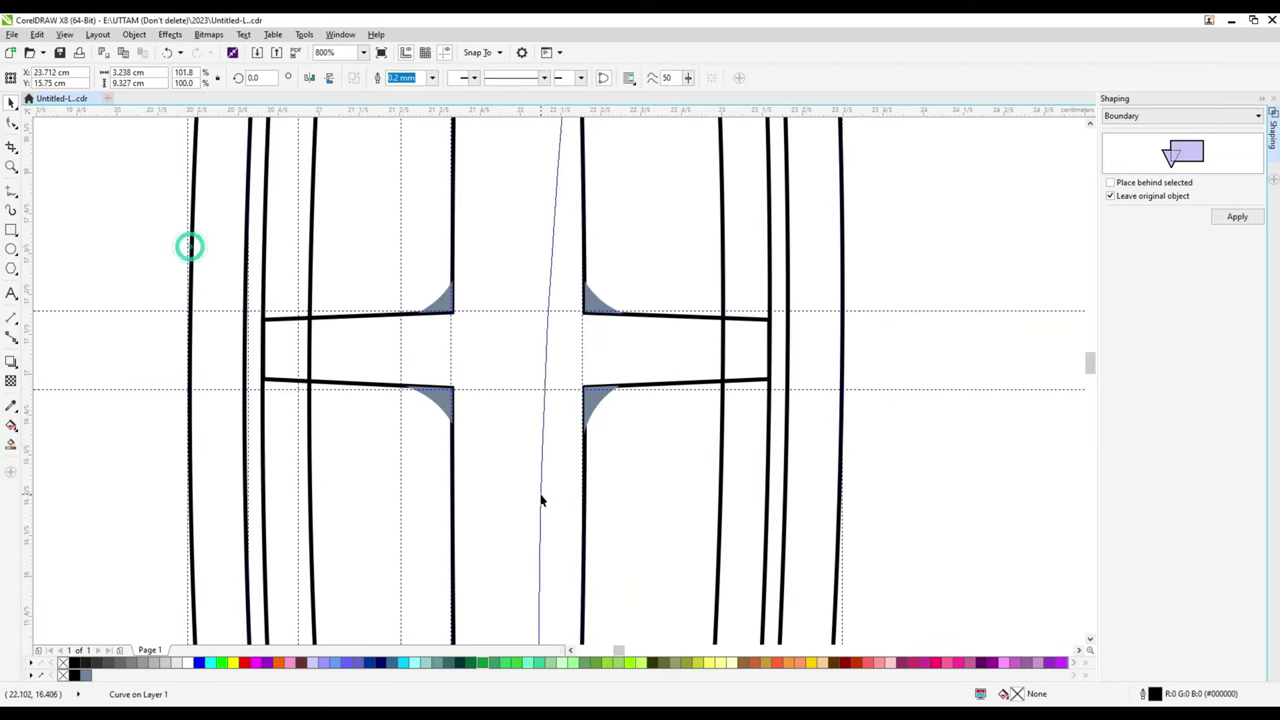
# - Weld the bars, strip halves and fillets, then undo back to separate filled fillets
pyautogui.moveTo(103, 251); pyautogui.dragTo(737, 523)
pyautogui.click(378, 78)
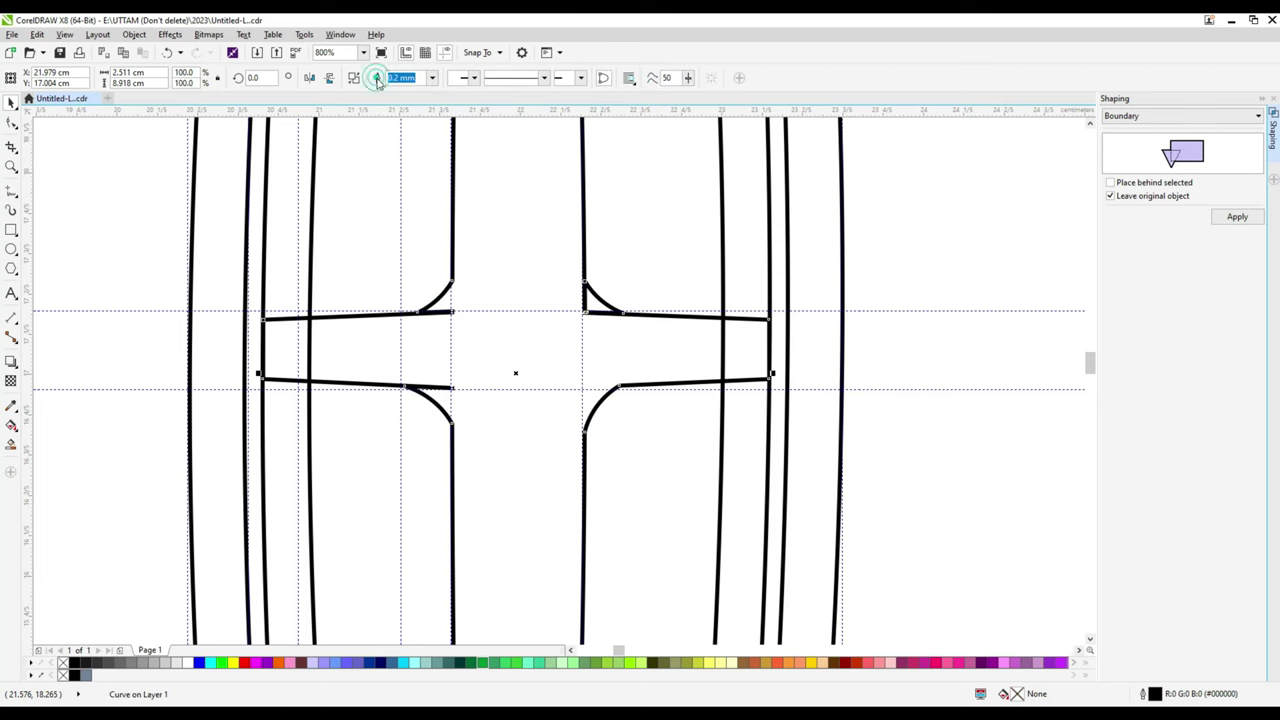
pyautogui.press('F10')
pyautogui.scroll(2, 586, 337)
pyautogui.moveTo(586, 337); pyautogui.dragTo(609, 351)
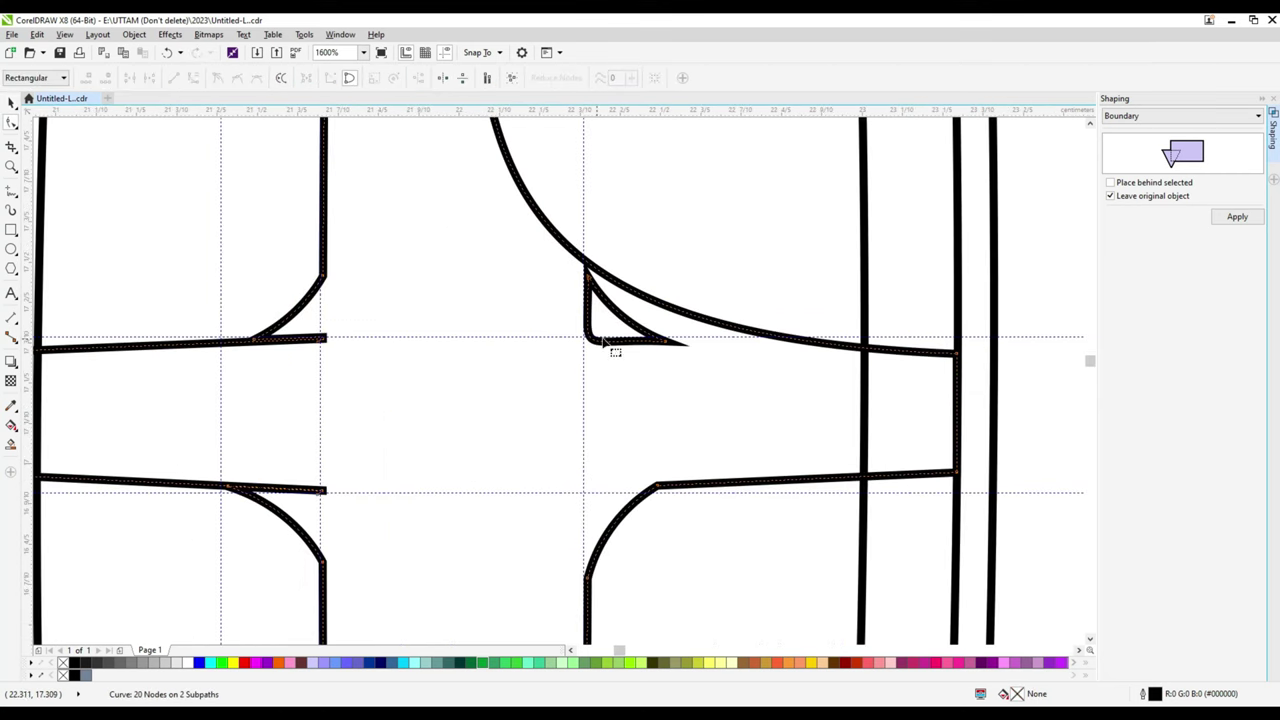
pyautogui.hotkey('ctrl', 'z')
pyautogui.scroll(-2, 607, 333)
pyautogui.hotkey('ctrl', 'z')
# - Select the upper-left C40 M20 Y0 K40 grey fillet and check the joints
pyautogui.click(934, 288)
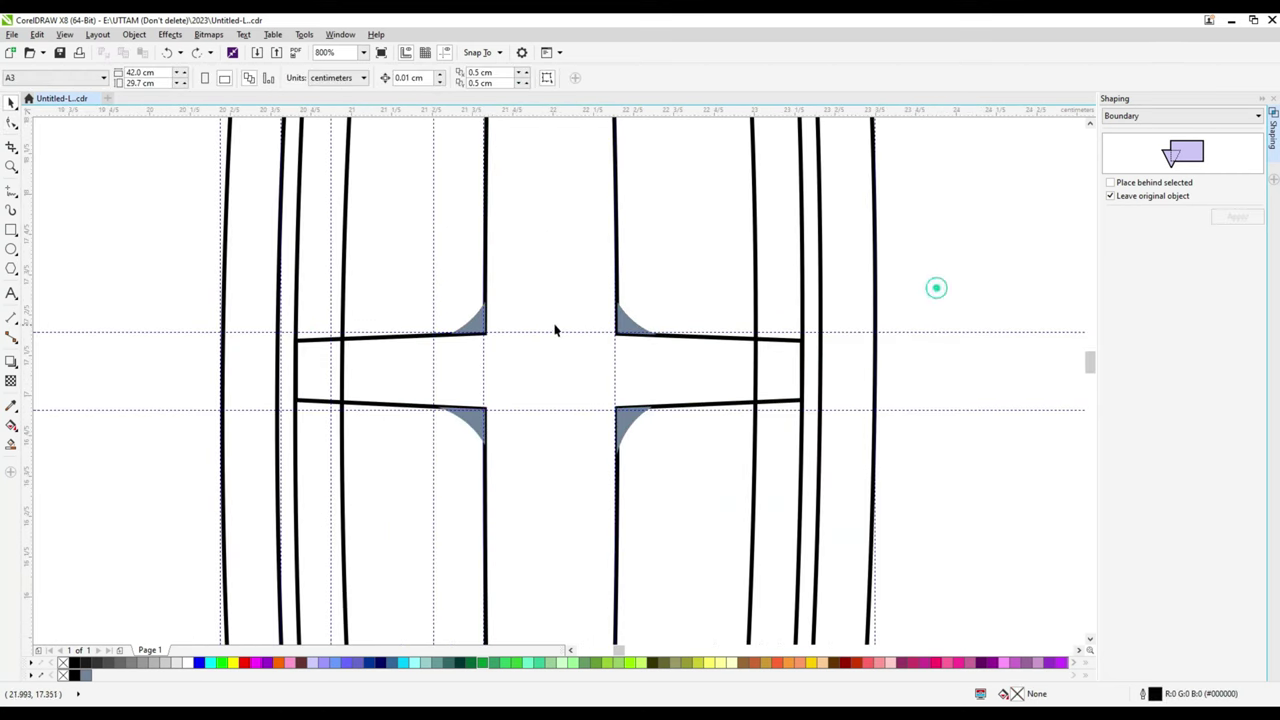
pyautogui.scroll(3, 620, 335)
pyautogui.click(620, 335)
pyautogui.scroll(-4, 611, 347)
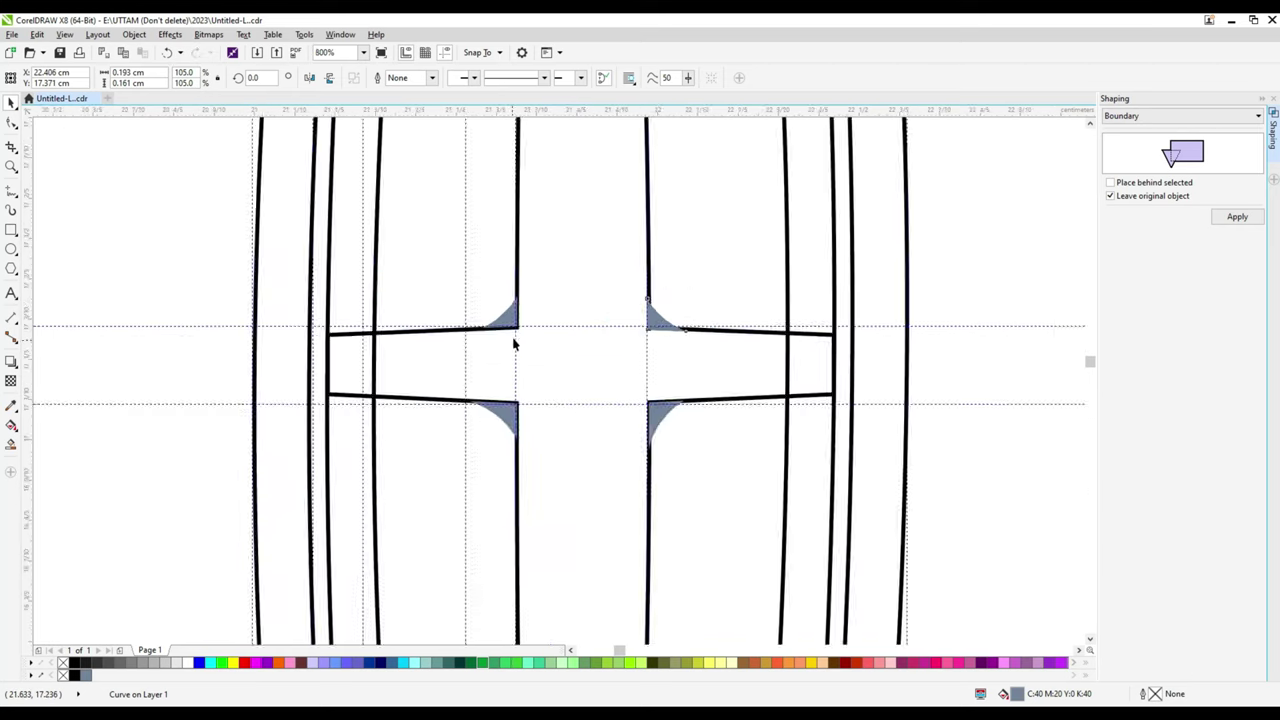
pyautogui.scroll(3, 514, 346)
pyautogui.hscroll(3, 428, 594)
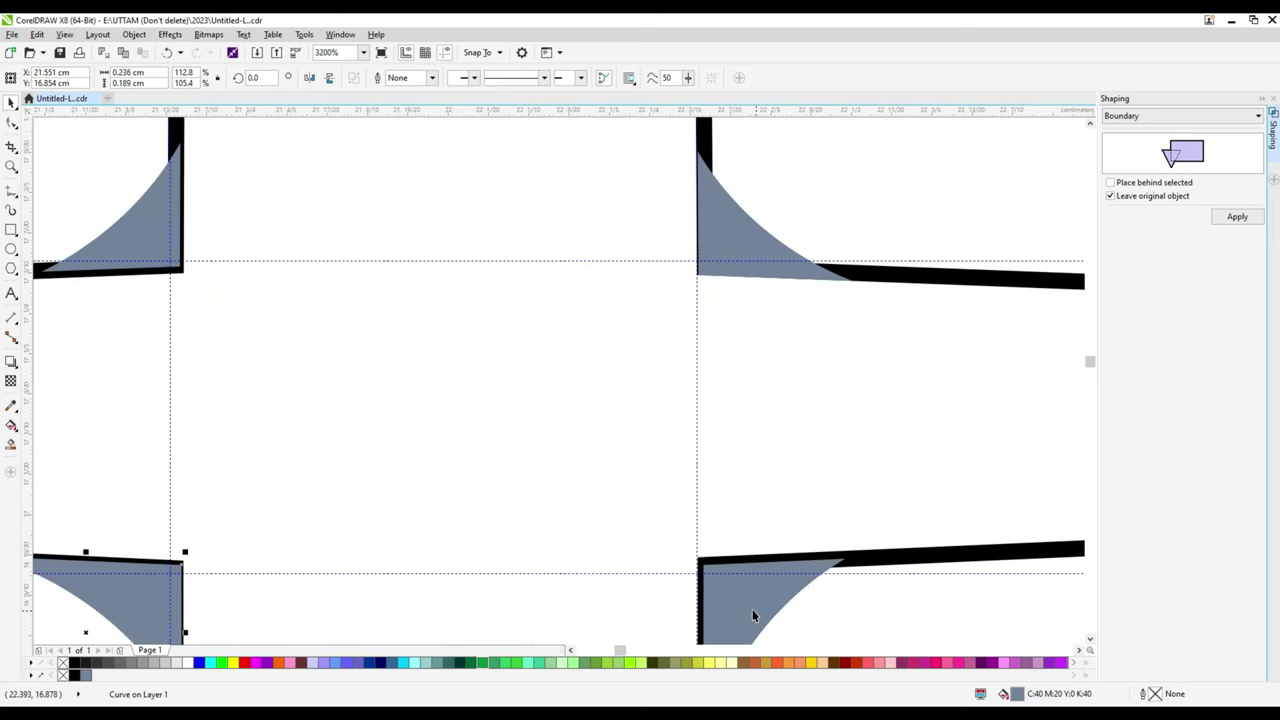
pyautogui.scroll(-2, 700, 555)
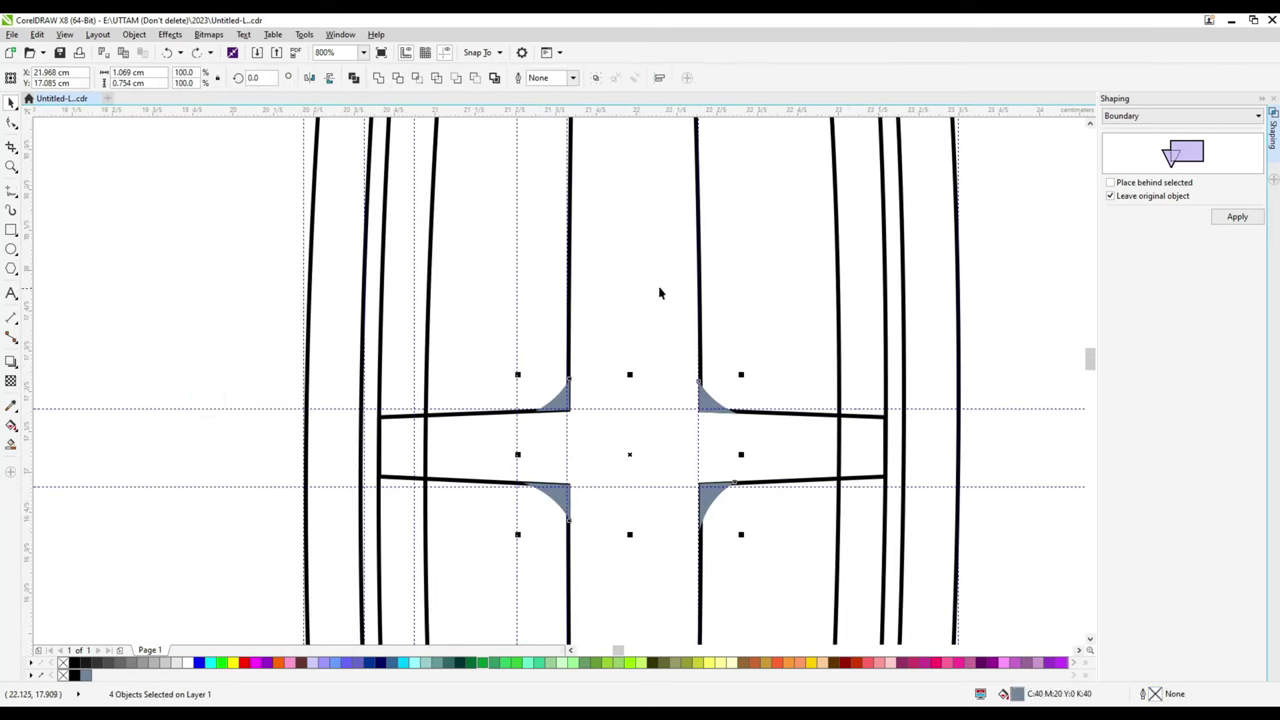
# - Delete the sharp corner nodes on the cross curve's right-hand joints
pyautogui.press('F10')
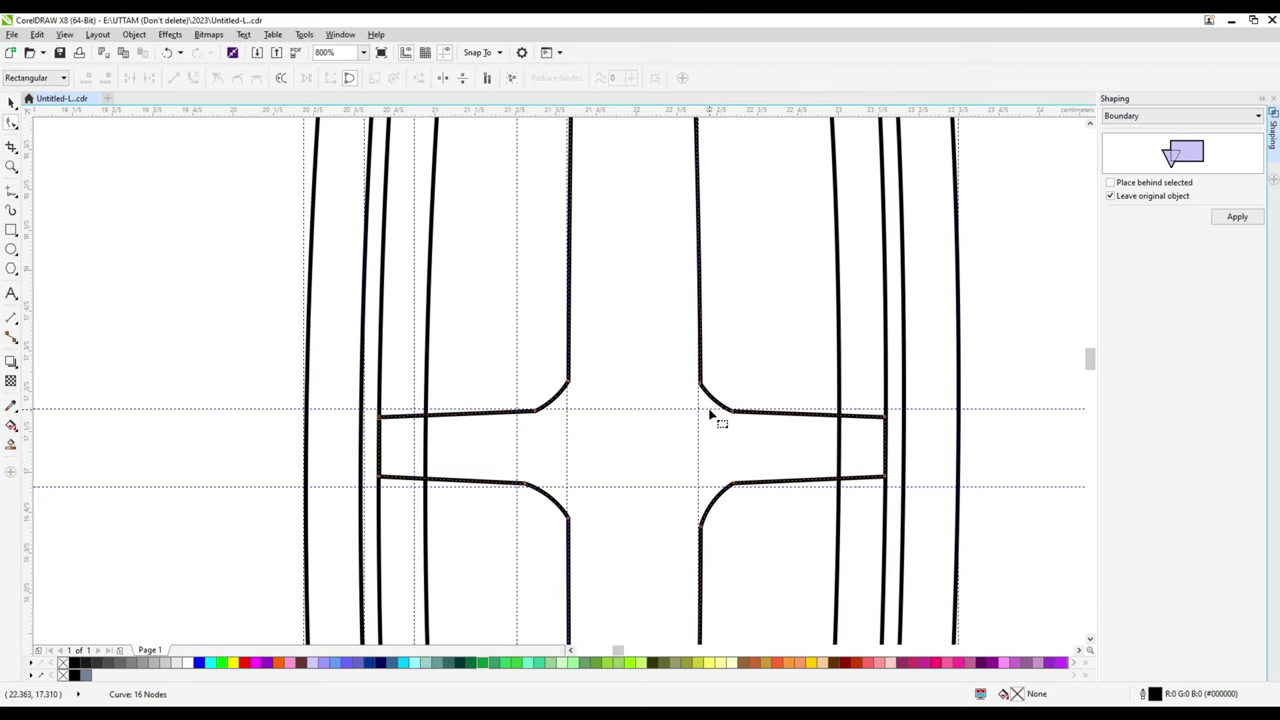
pyautogui.scroll(2, 712, 395)
pyautogui.click(693, 345)
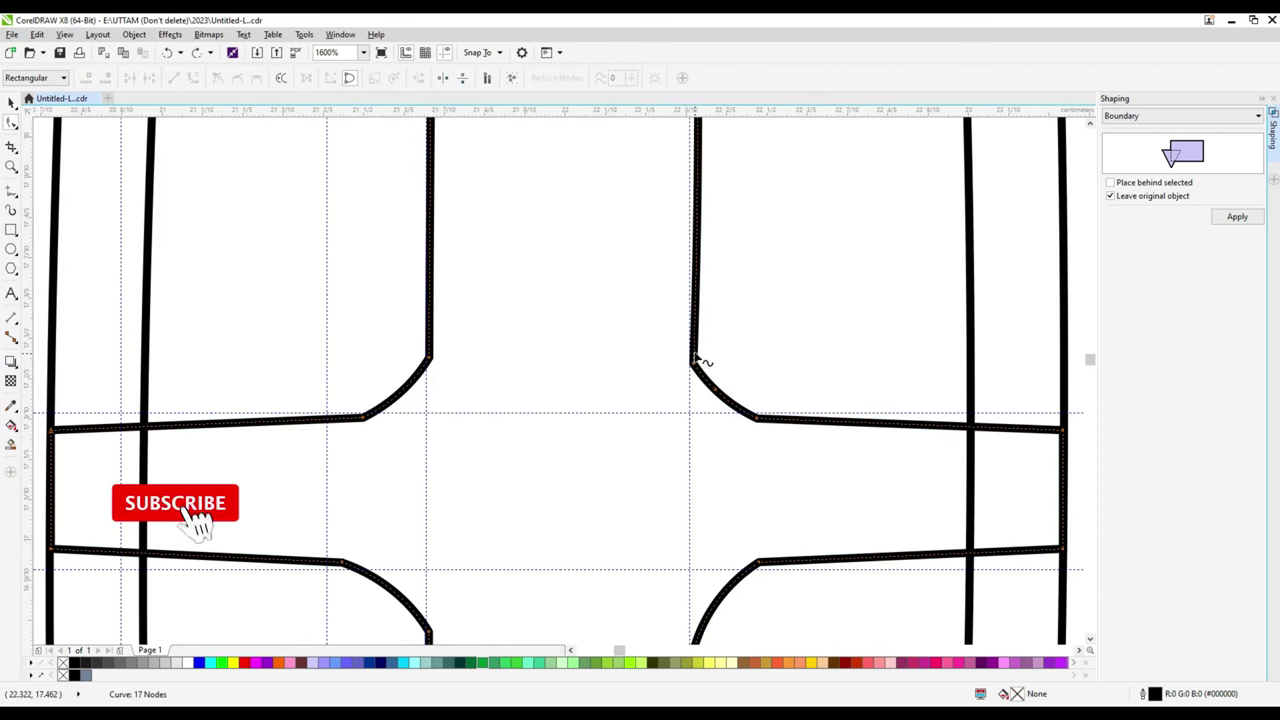
pyautogui.press('Delete')
pyautogui.scroll(-2, 651, 380)
pyautogui.scroll(2, 660, 385)
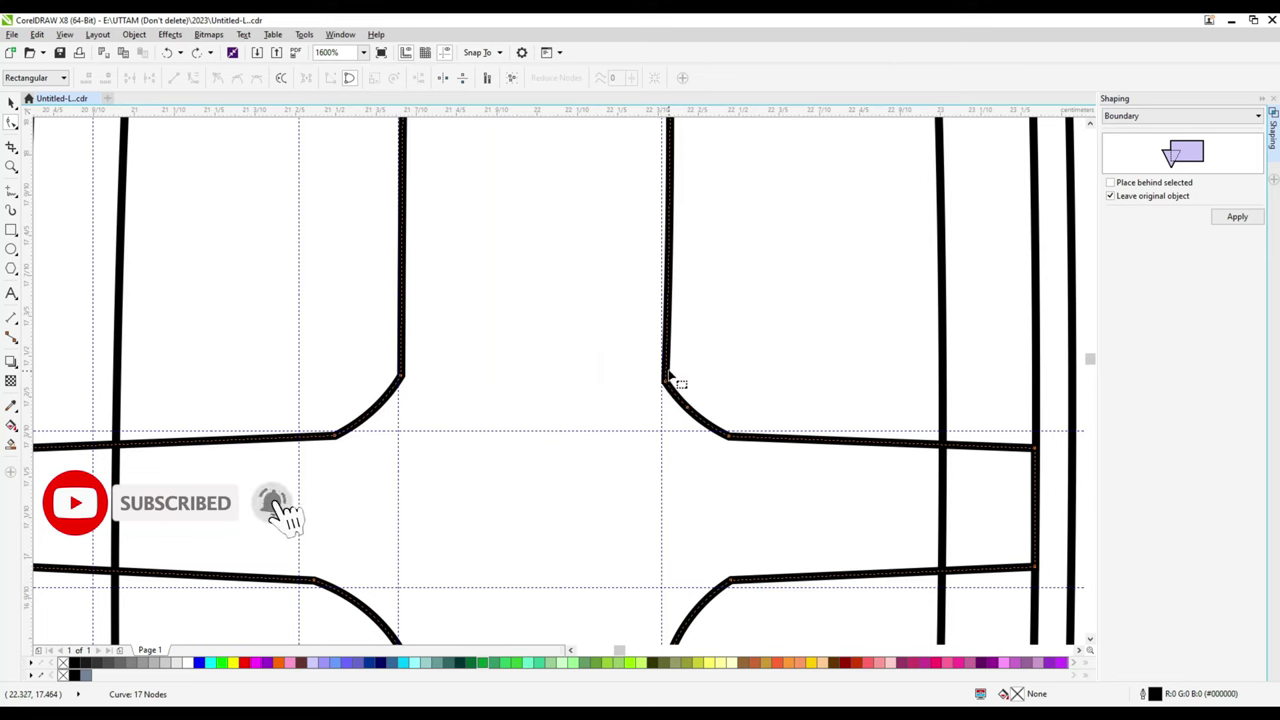
pyautogui.moveTo(709, 371); pyautogui.dragTo(634, 405)
pyautogui.press('Delete')
# - Add a node on the lower-right curve and delete its sharp corner node
pyautogui.click(740, 414)
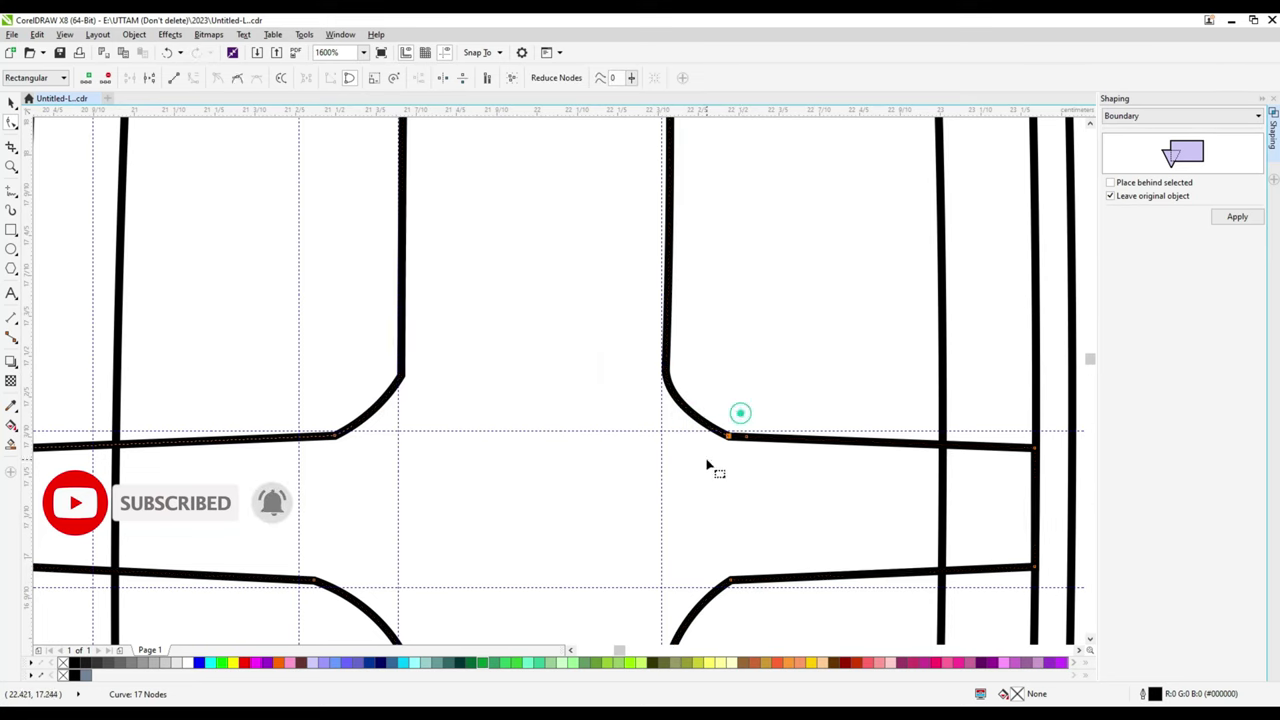
pyautogui.scroll(-2, 706, 463)
pyautogui.scroll(2, 691, 517)
pyautogui.doubleClick(683, 503)
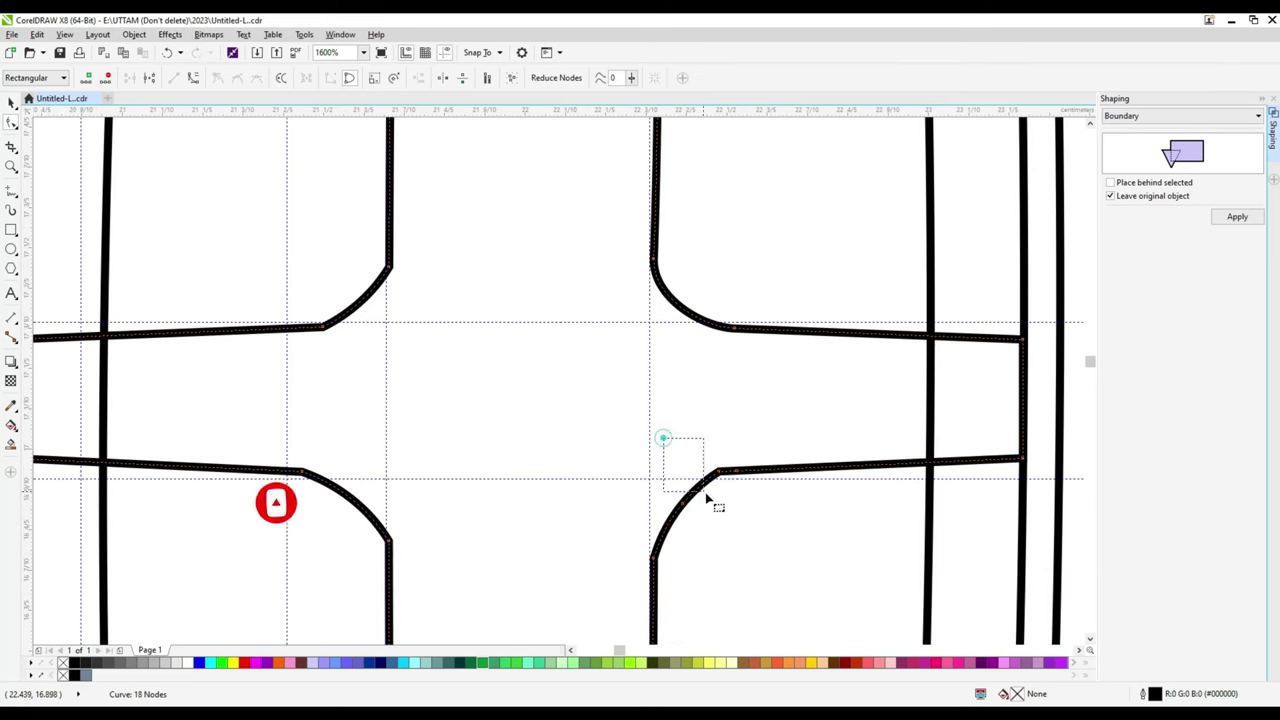
pyautogui.moveTo(663, 437); pyautogui.dragTo(727, 500)
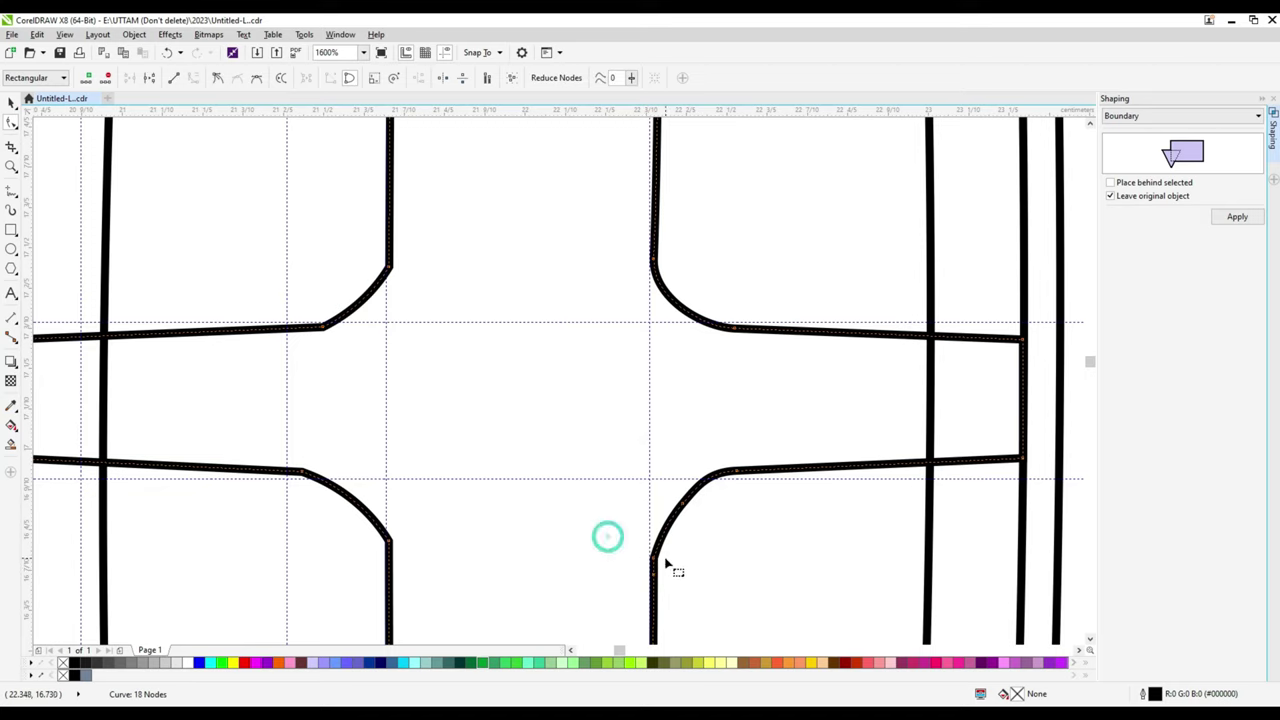
pyautogui.moveTo(606, 534); pyautogui.dragTo(677, 571)
pyautogui.press('Delete')
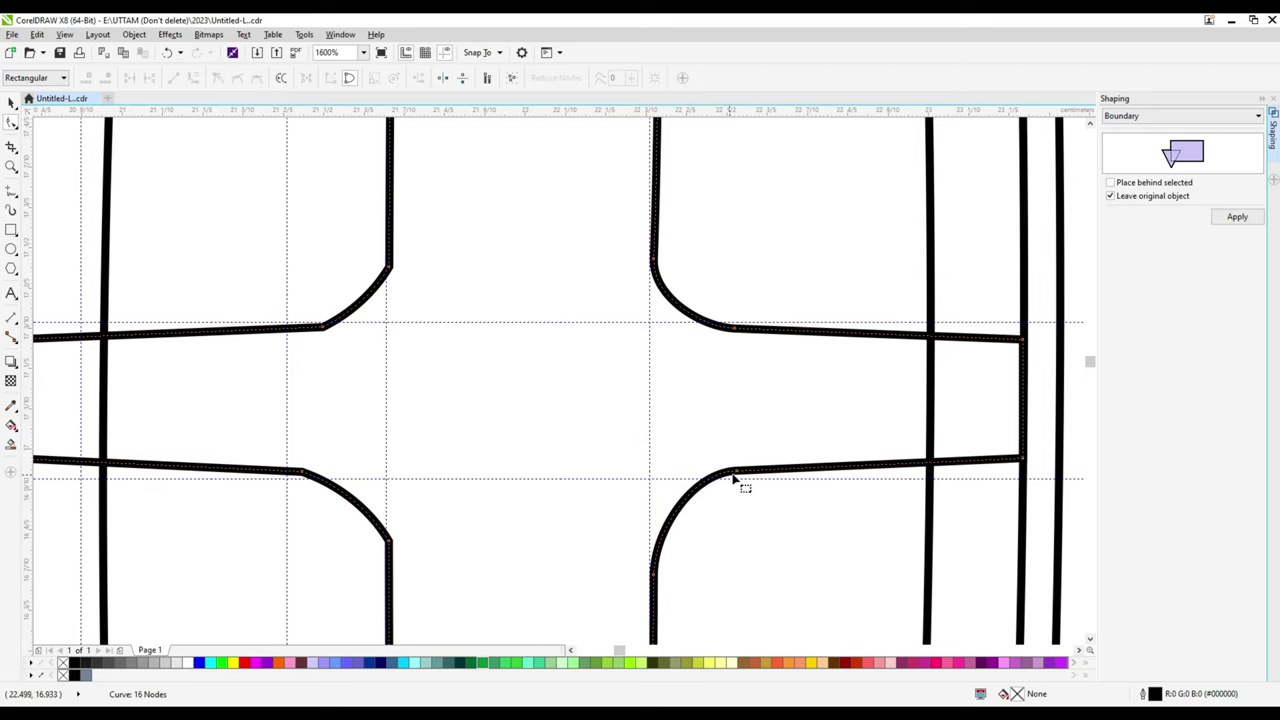
pyautogui.scroll(-2, 733, 480)
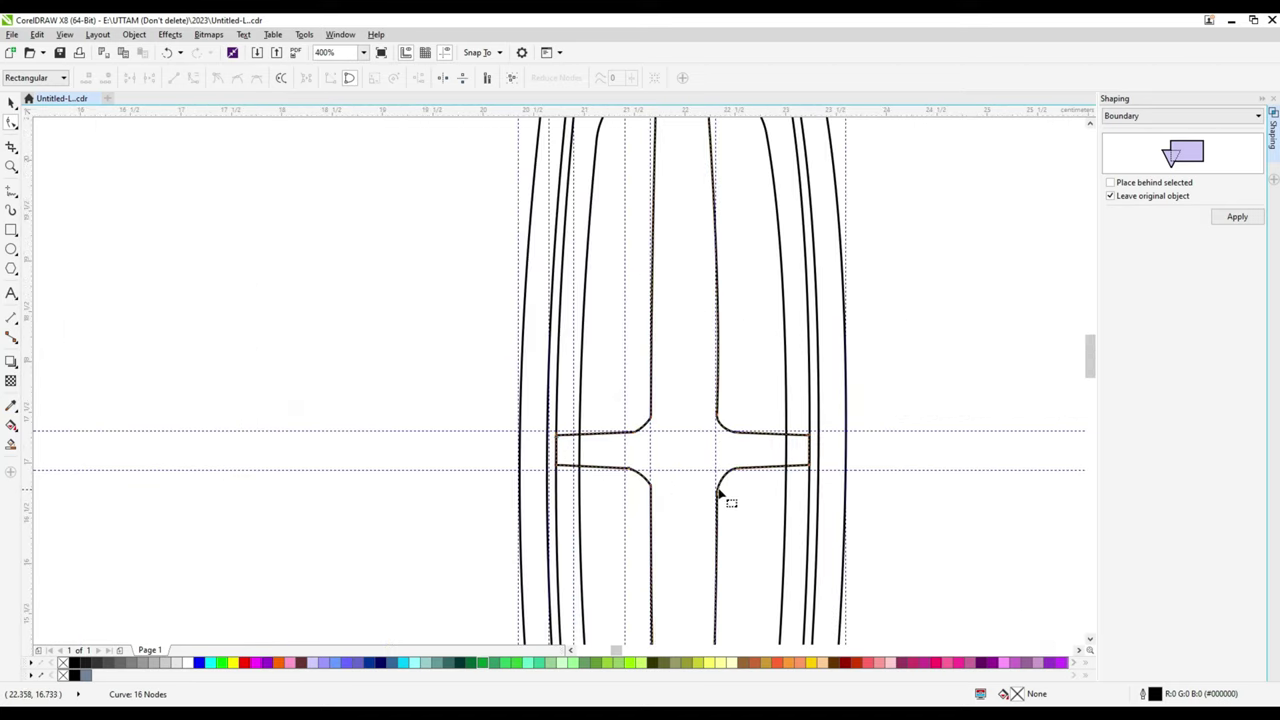
# - Weld the grey corner fills and cross lines into a single curve
pyautogui.click(9, 103)
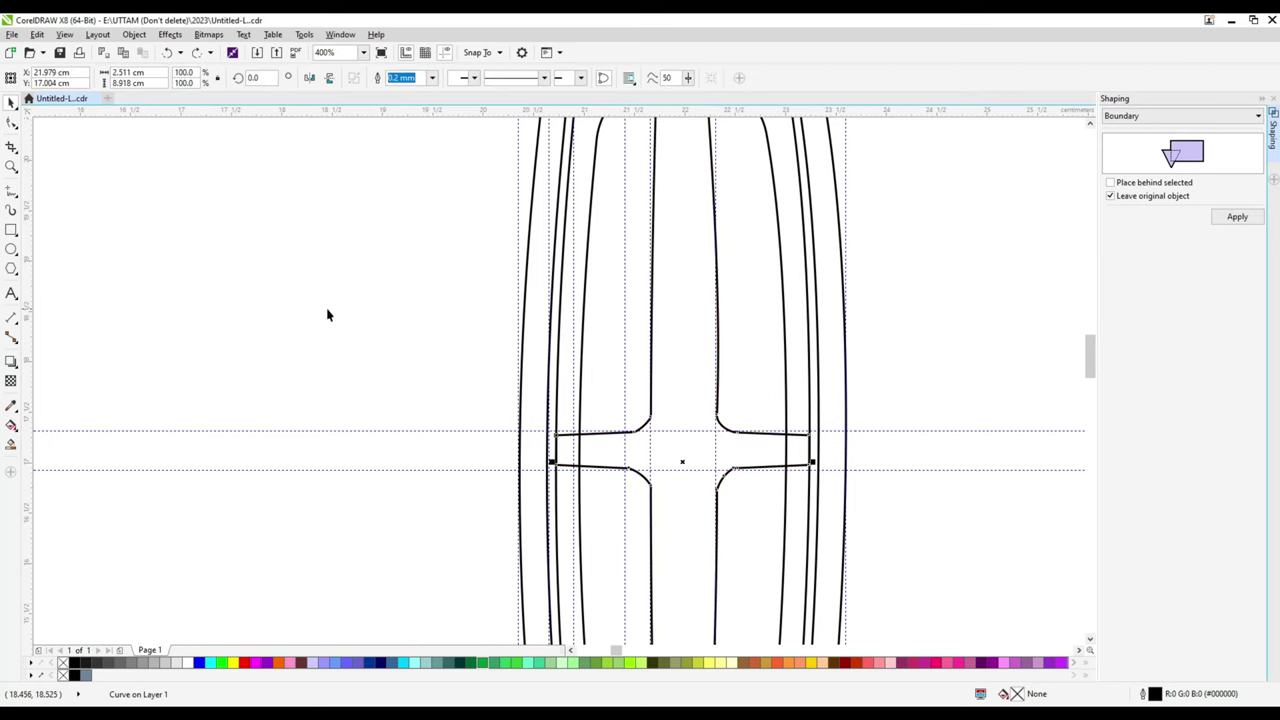
pyautogui.scroll(3, 608, 437)
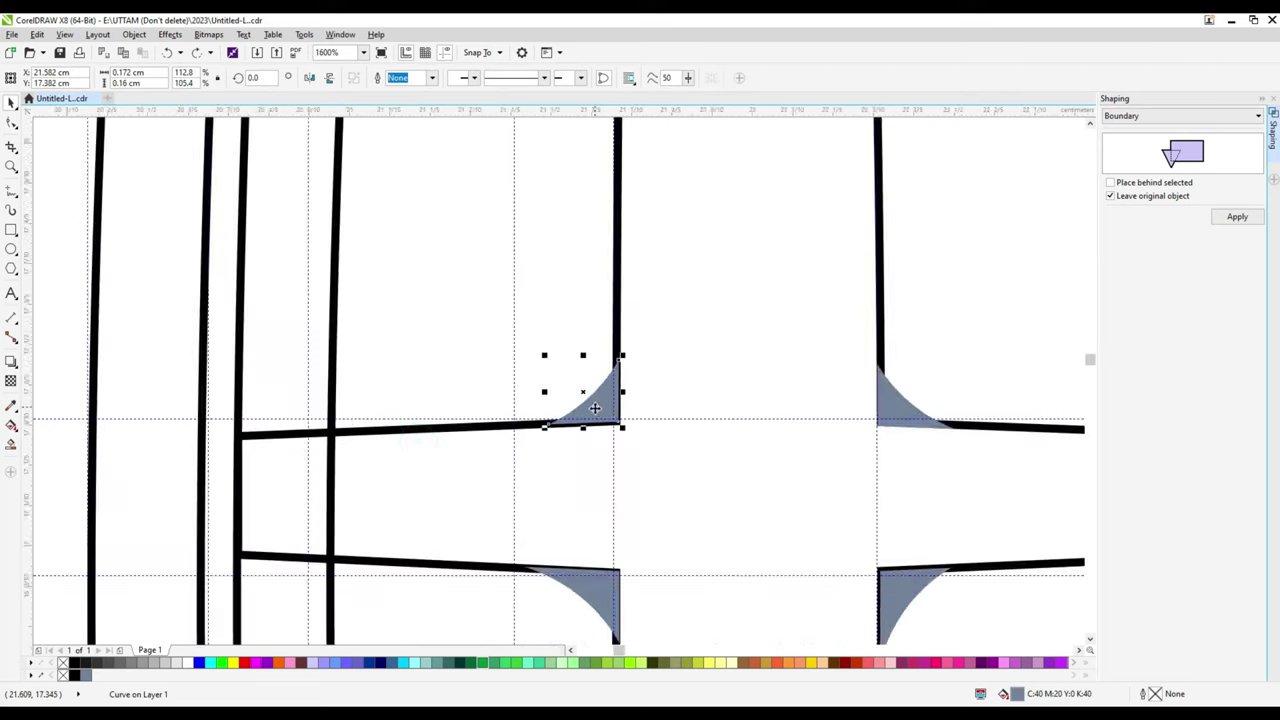
pyautogui.scroll(2, 598, 412)
pyautogui.scroll(-2, 598, 412)
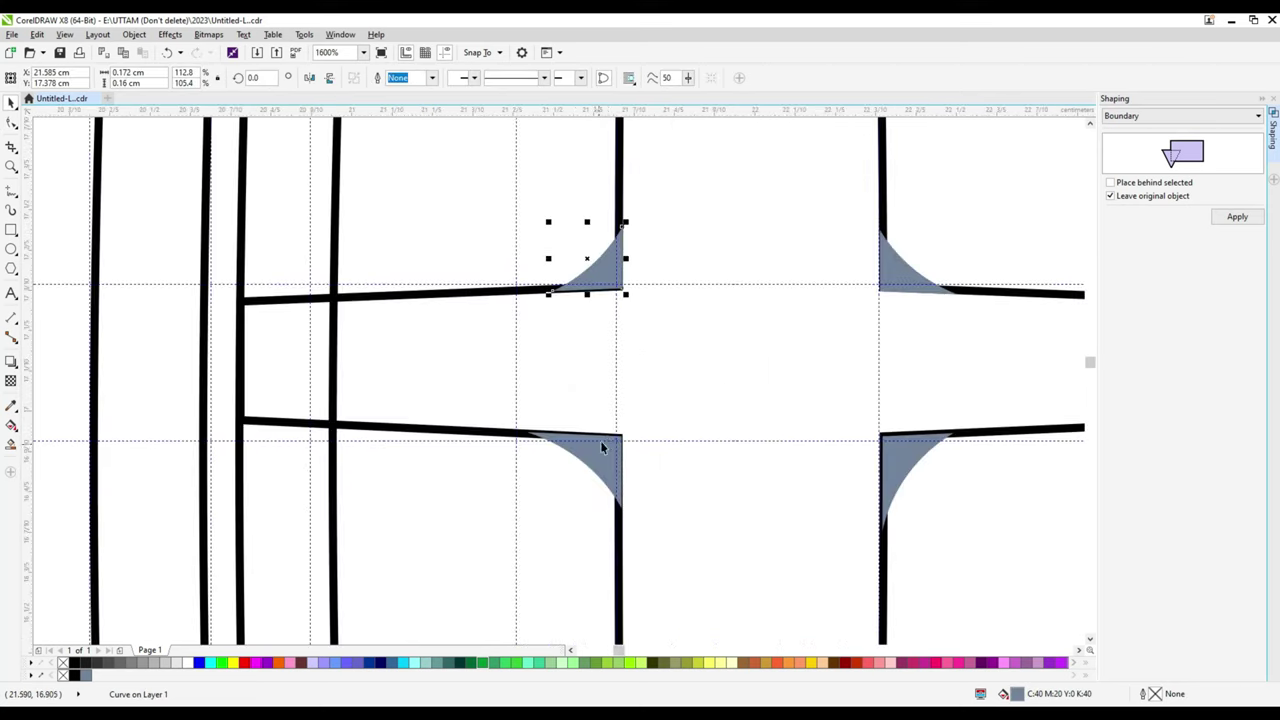
pyautogui.click(892, 464)
pyautogui.click(893, 279)
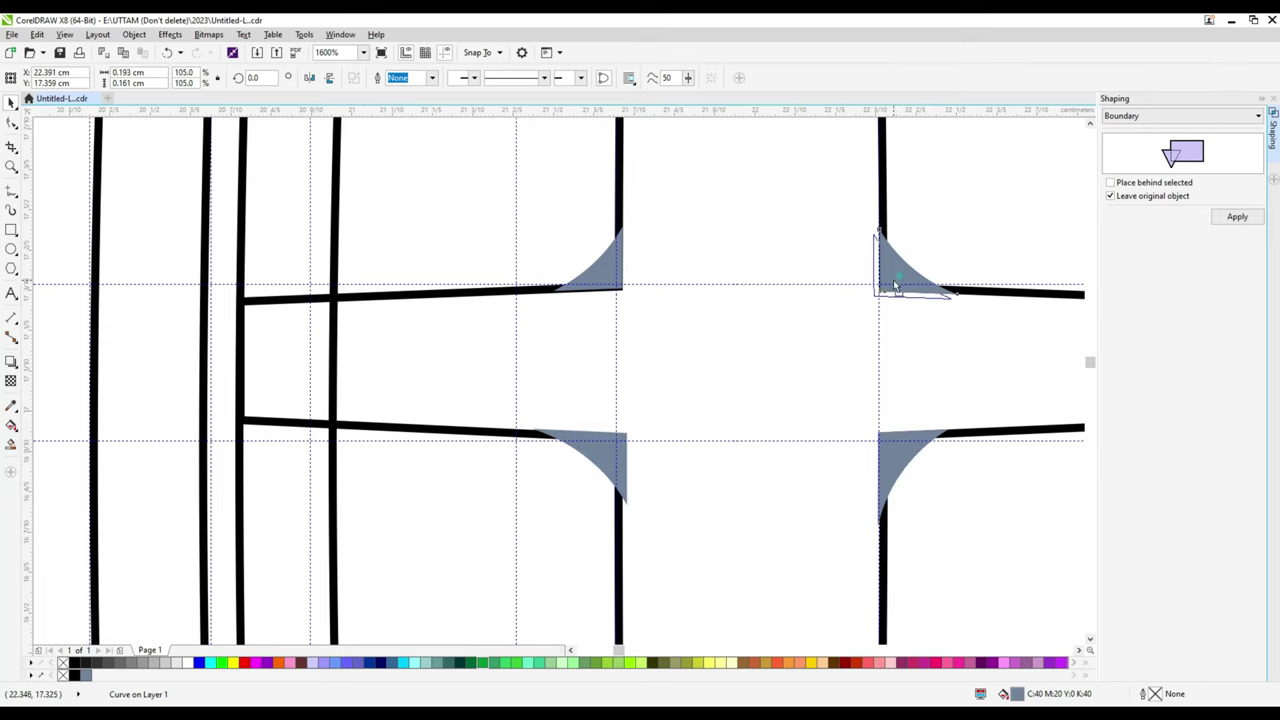
pyautogui.click(604, 278)
pyautogui.scroll(-1, 655, 445)
pyautogui.moveTo(322, 295); pyautogui.dragTo(980, 500)
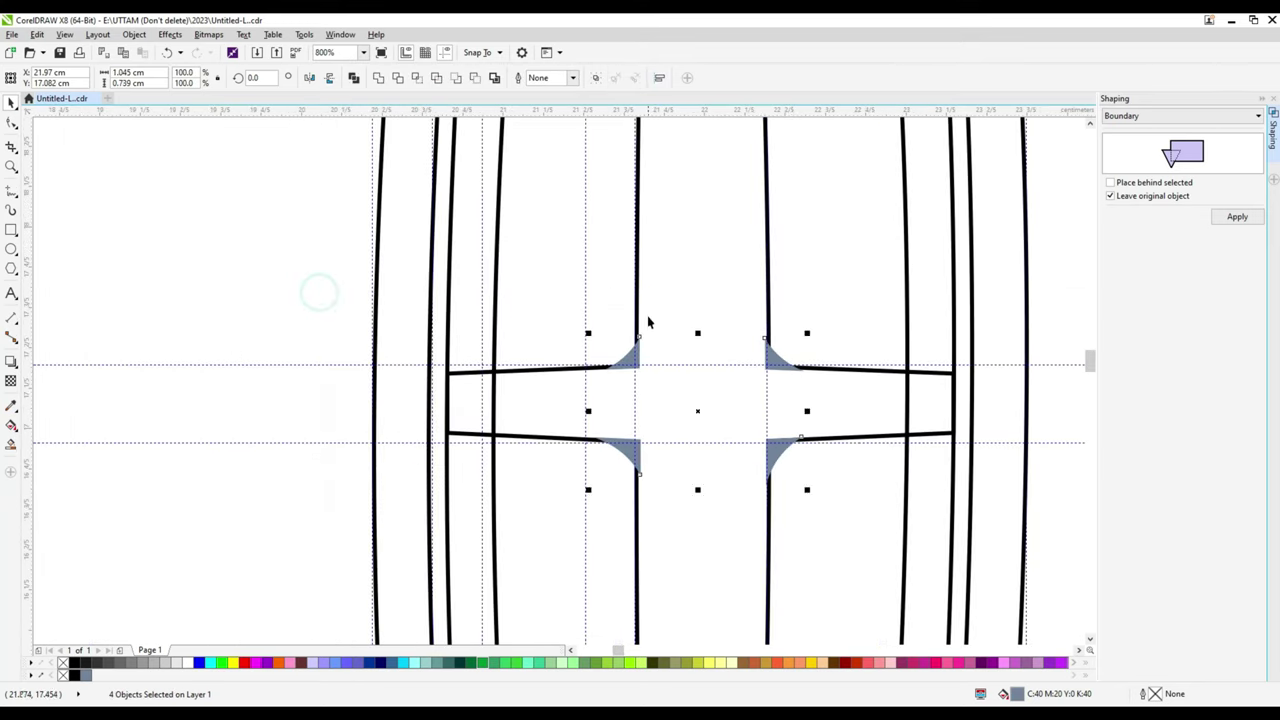
pyautogui.click(376, 79)
# - Delete the upper-right corner nodes and add a node to reshape that corner
pyautogui.click(11, 122)
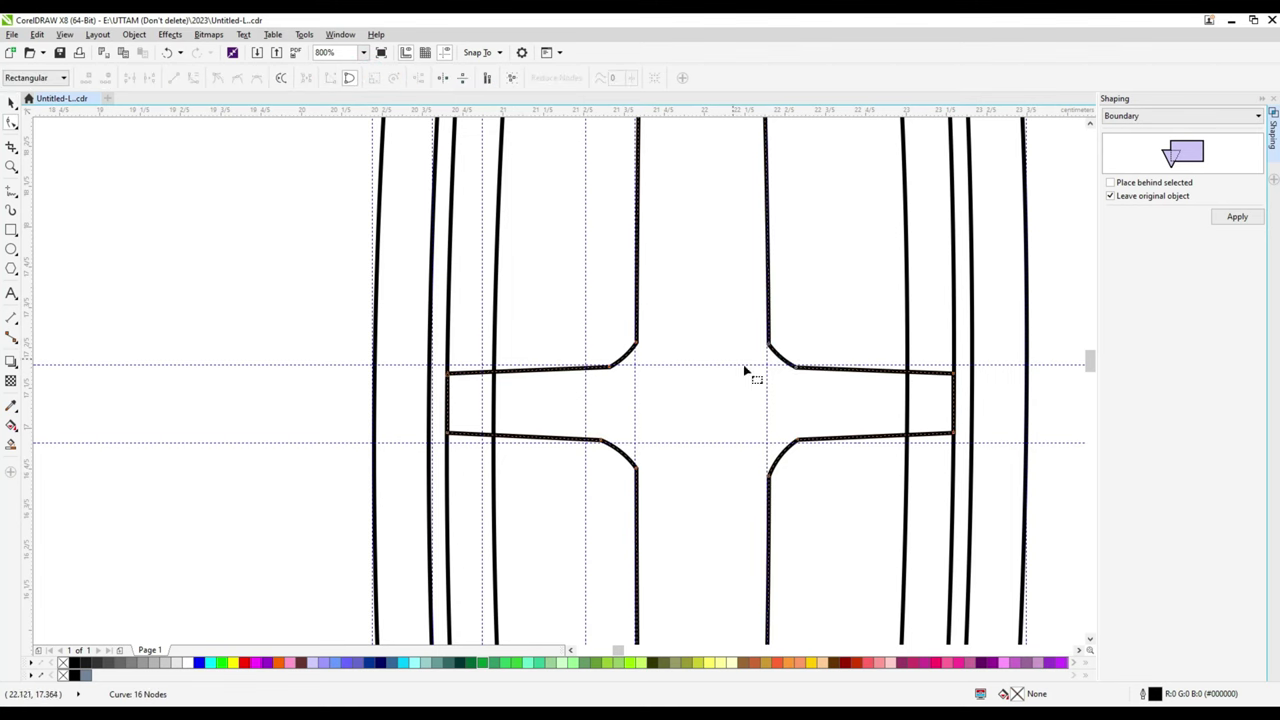
pyautogui.scroll(1, 749, 371)
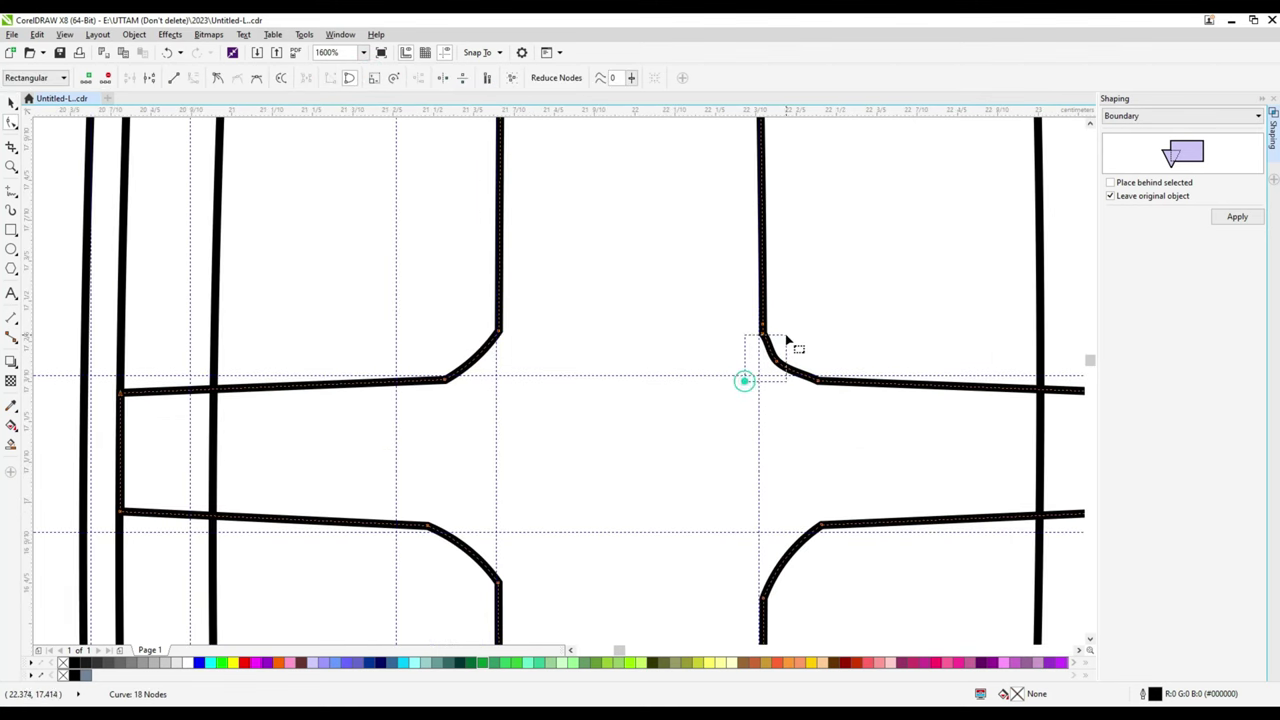
pyautogui.press('Delete')
pyautogui.doubleClick(812, 384)
pyautogui.click(818, 536)
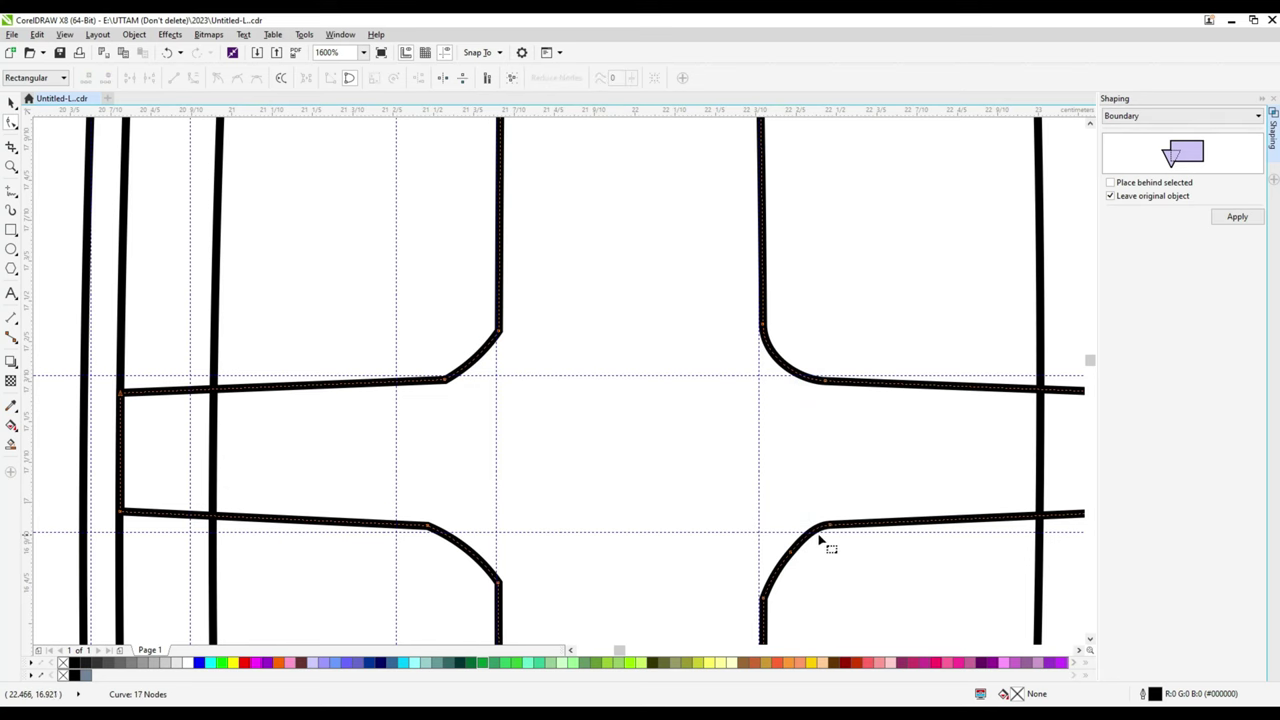
pyautogui.scroll(-1, 760, 540)
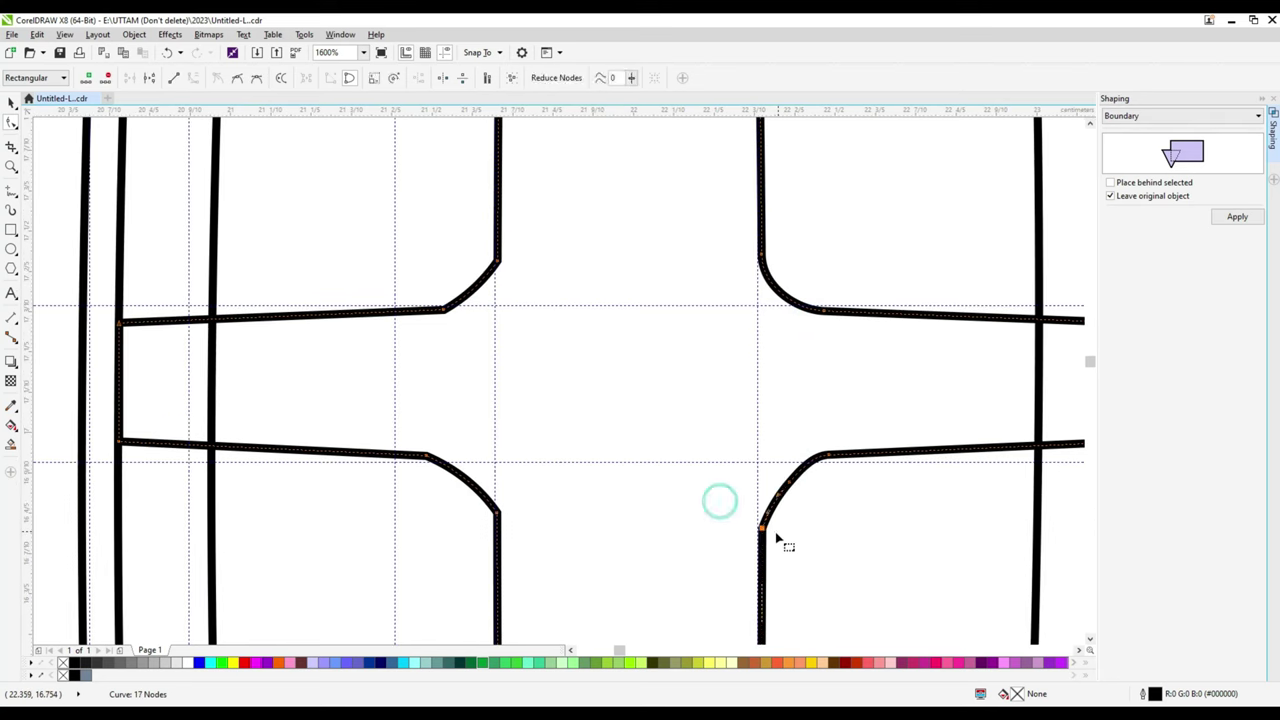
# - Drag nodes to round off the lower-right and chamfered lower-left corners
pyautogui.moveTo(765, 443); pyautogui.dragTo(812, 519)
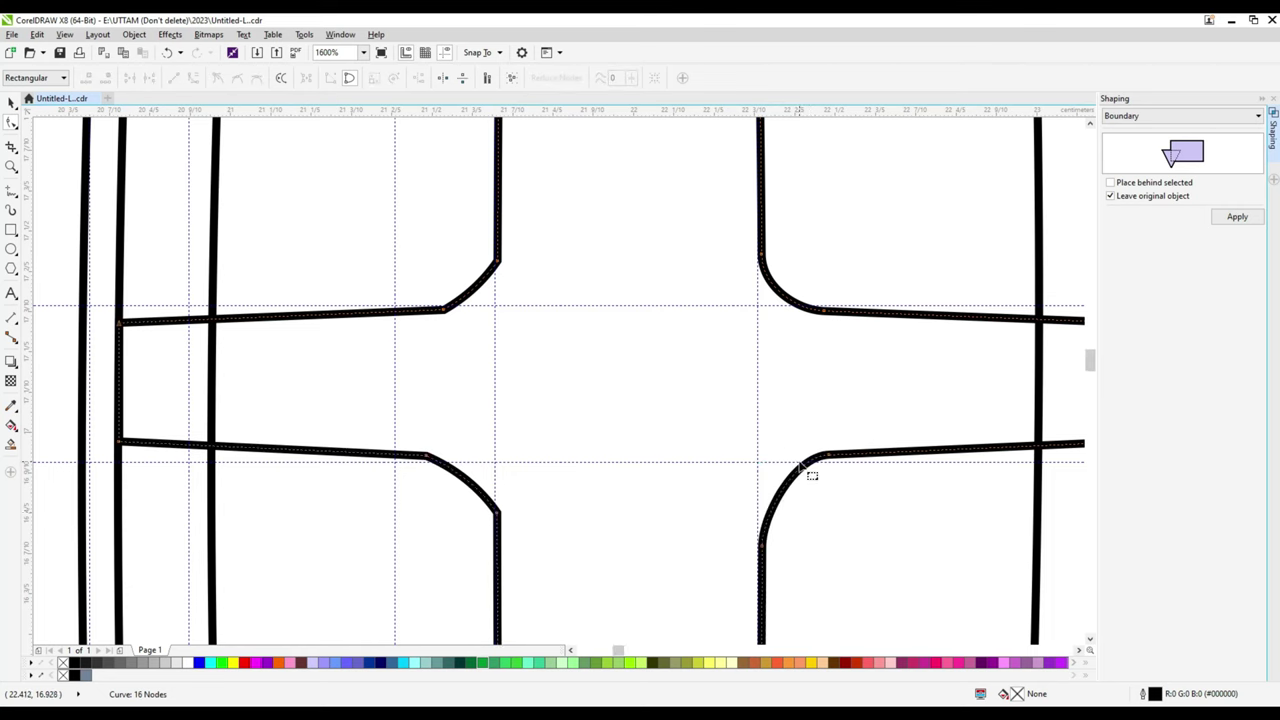
pyautogui.scroll(-1, 706, 506)
pyautogui.scroll(1, 823, 451)
pyautogui.moveTo(814, 443); pyautogui.dragTo(818, 462)
pyautogui.scroll(-1, 818, 462)
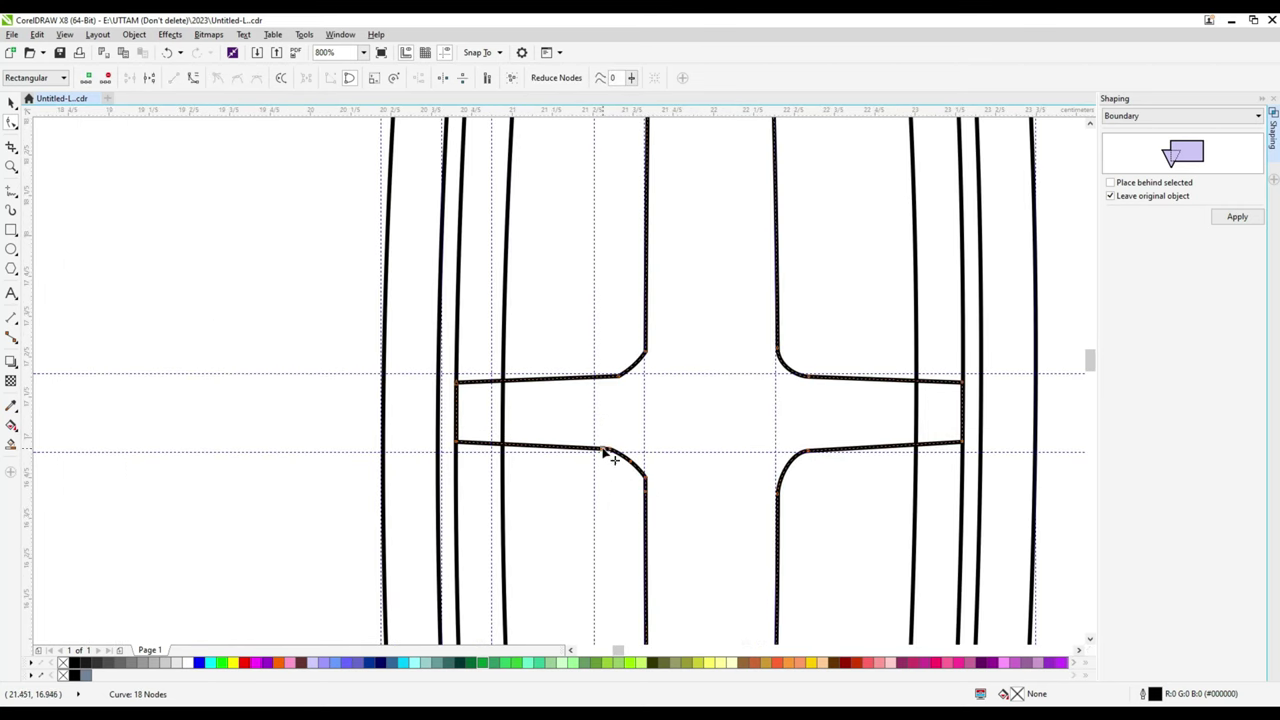
pyautogui.scroll(1, 604, 452)
pyautogui.scroll(-1, 606, 466)
pyautogui.scroll(1, 645, 372)
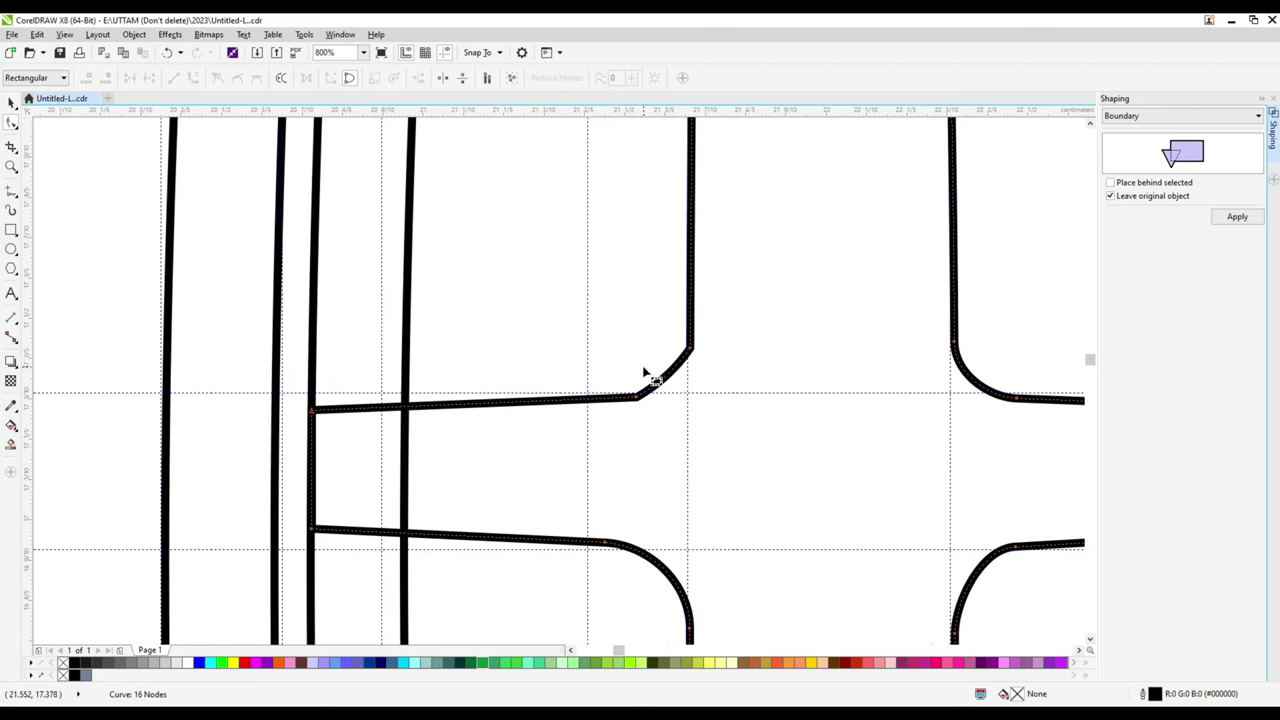
pyautogui.click(663, 374)
pyautogui.moveTo(636, 397)
pyautogui.mouseDown()
pyautogui.moveTo(605, 396)
pyautogui.moveTo(686, 434)
pyautogui.mouseUp()
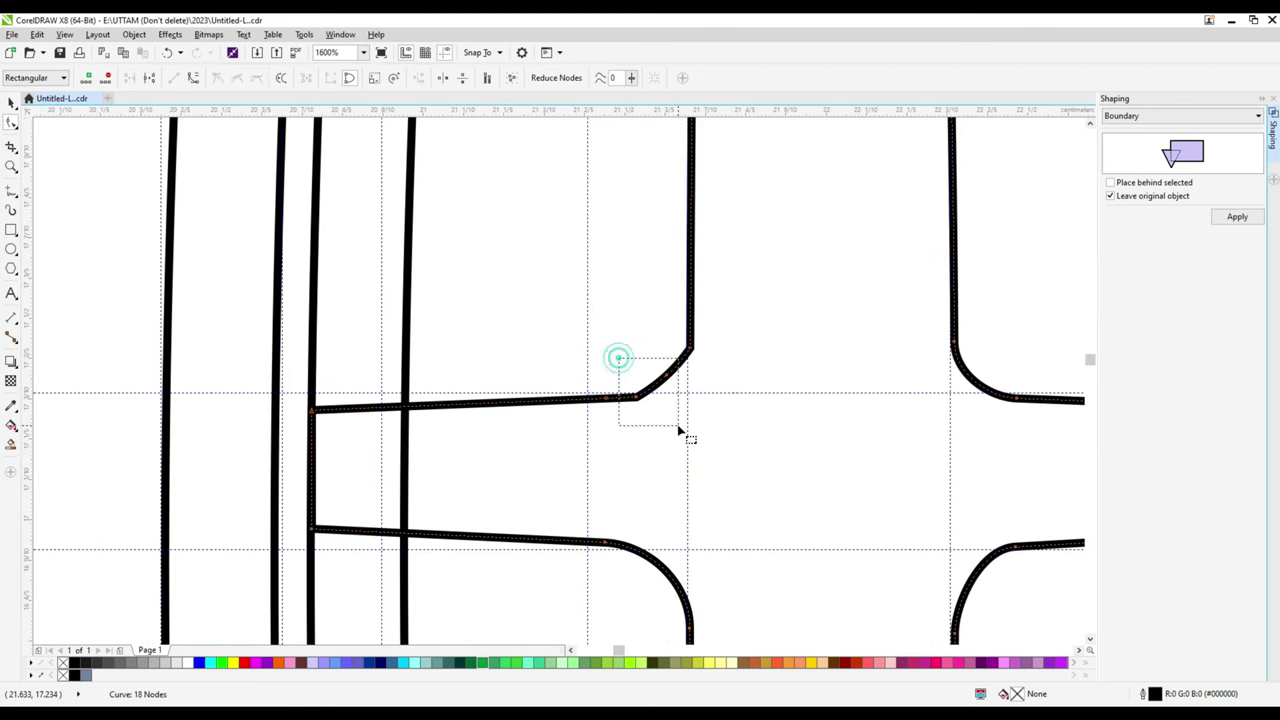
pyautogui.moveTo(690, 332); pyautogui.dragTo(690, 435)
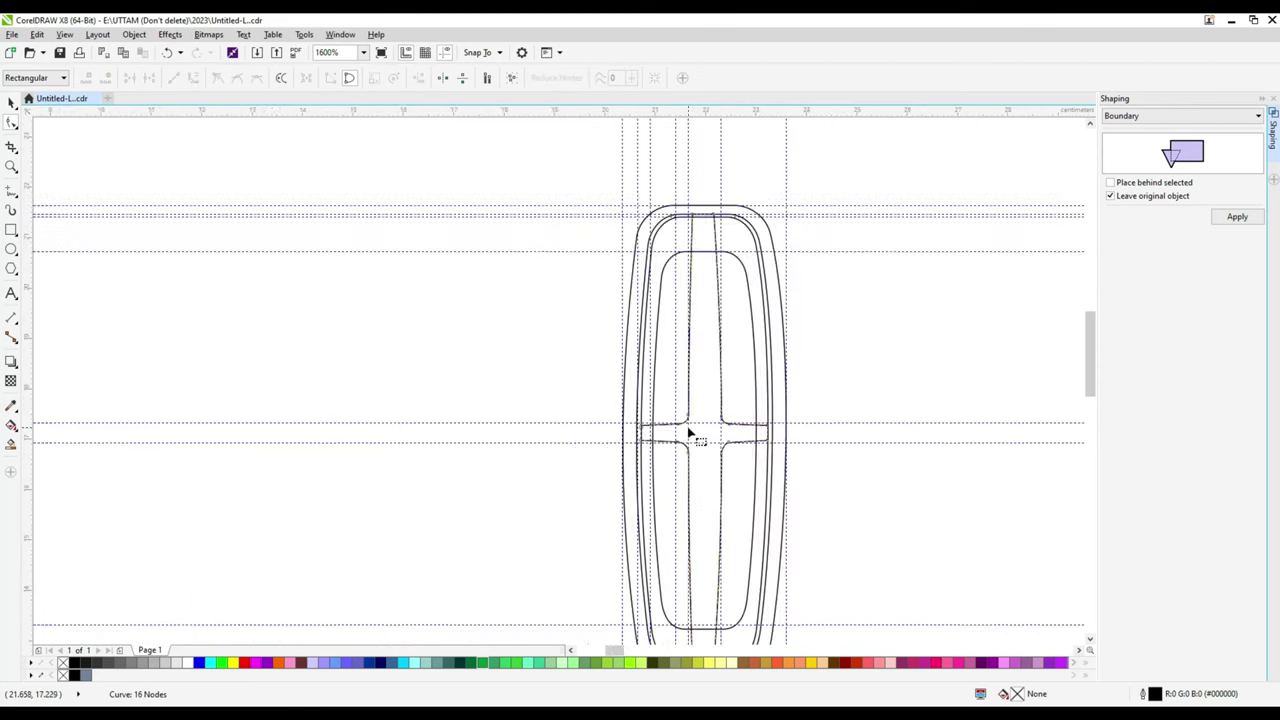
# - Stretch the inner rounded outline taller by dragging its top handle upward
pyautogui.scroll(-1, 670, 500)
pyautogui.scroll(1, 684, 442)
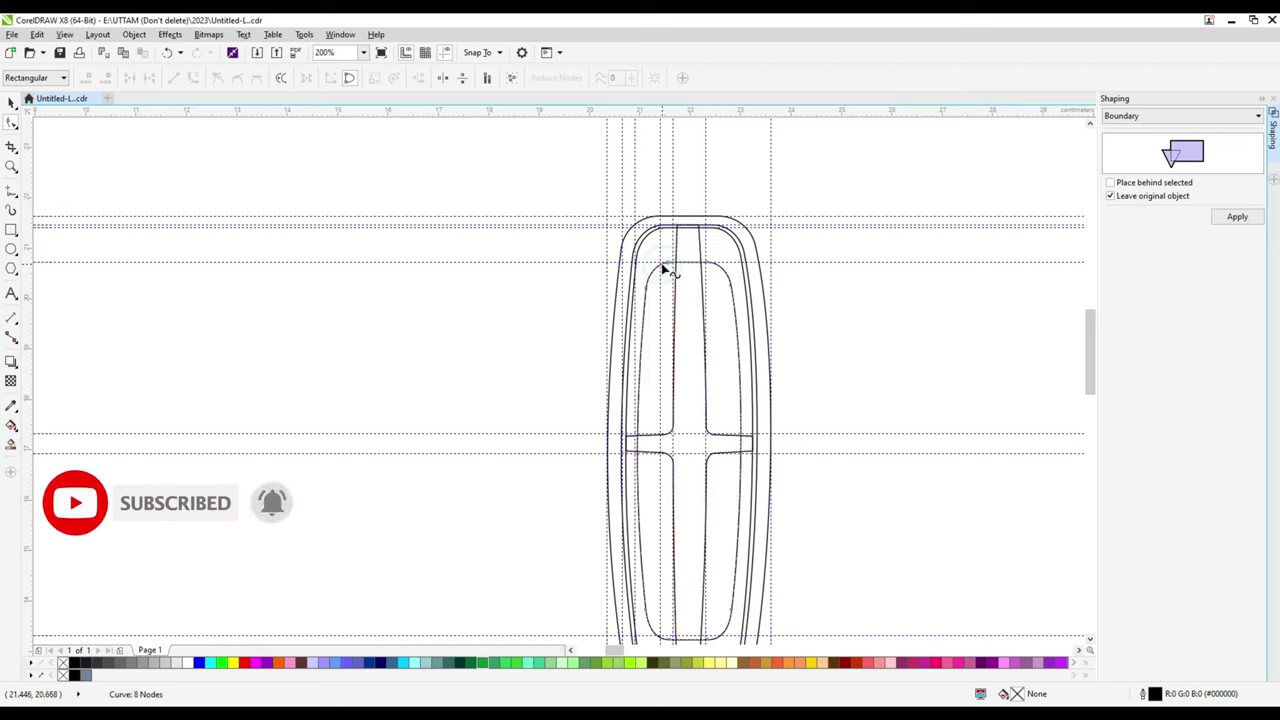
pyautogui.click(11, 104)
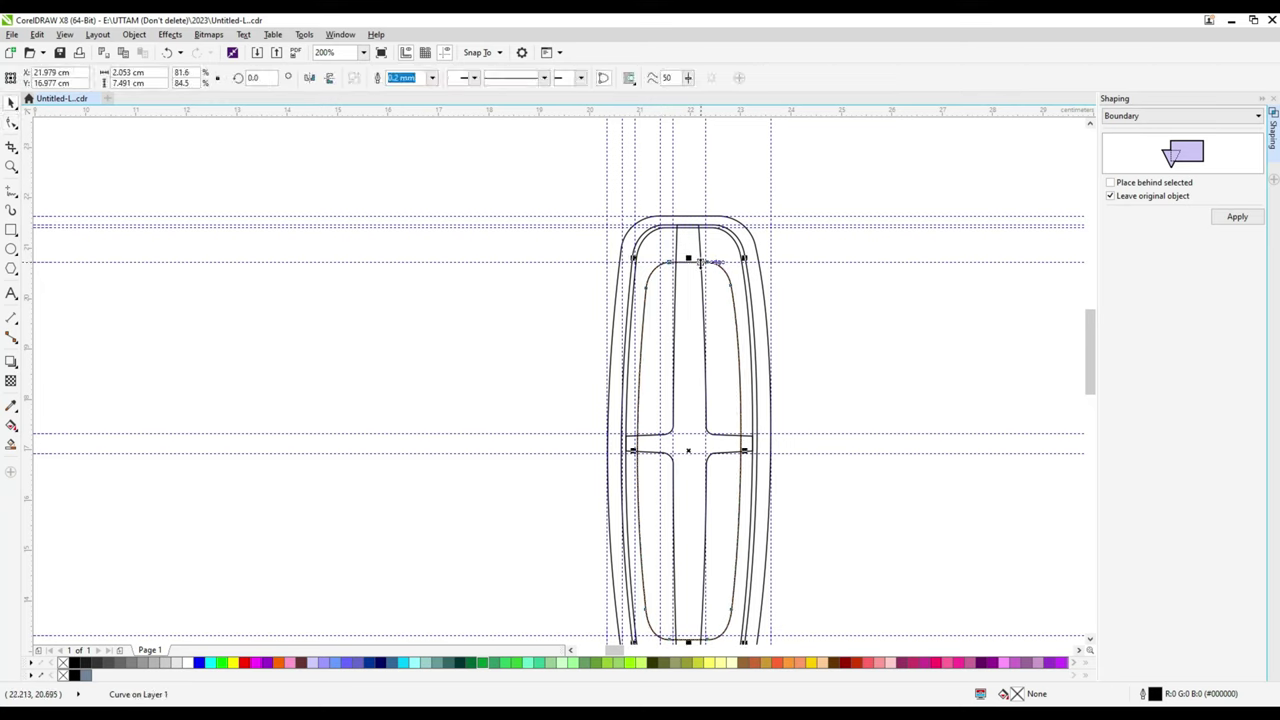
pyautogui.moveTo(689, 260); pyautogui.dragTo(688, 238)
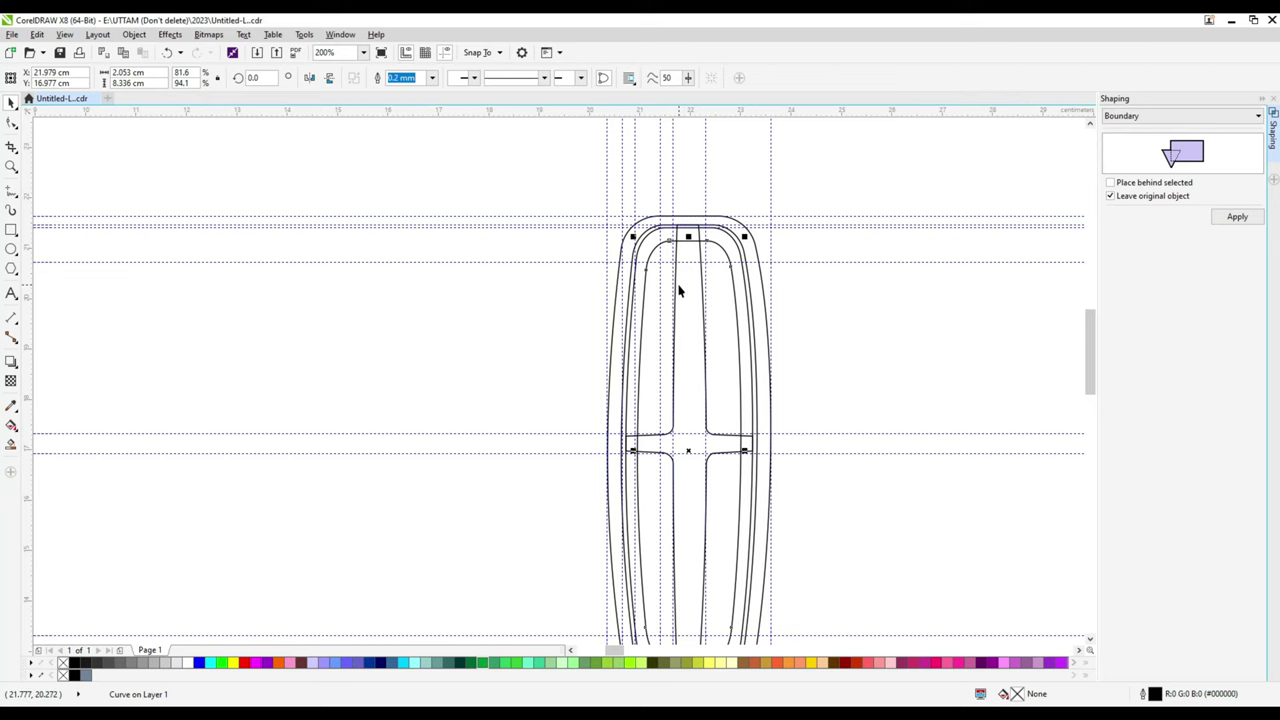
# - Apply the Boundary docker to create an outline, then select the badge's inner curve
pyautogui.scroll(-1, 663, 347)
pyautogui.scroll(1, 668, 447)
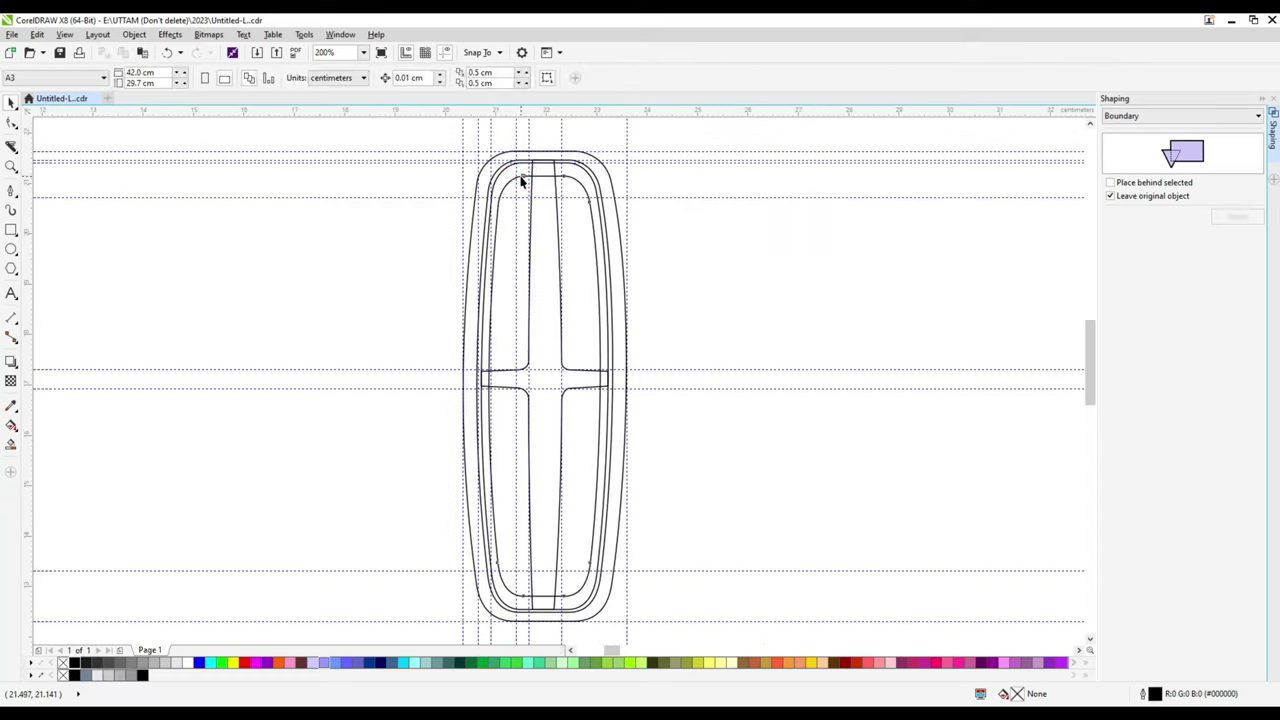
pyautogui.click(1237, 216)
pyautogui.scroll(1, 551, 175)
pyautogui.click(668, 606)
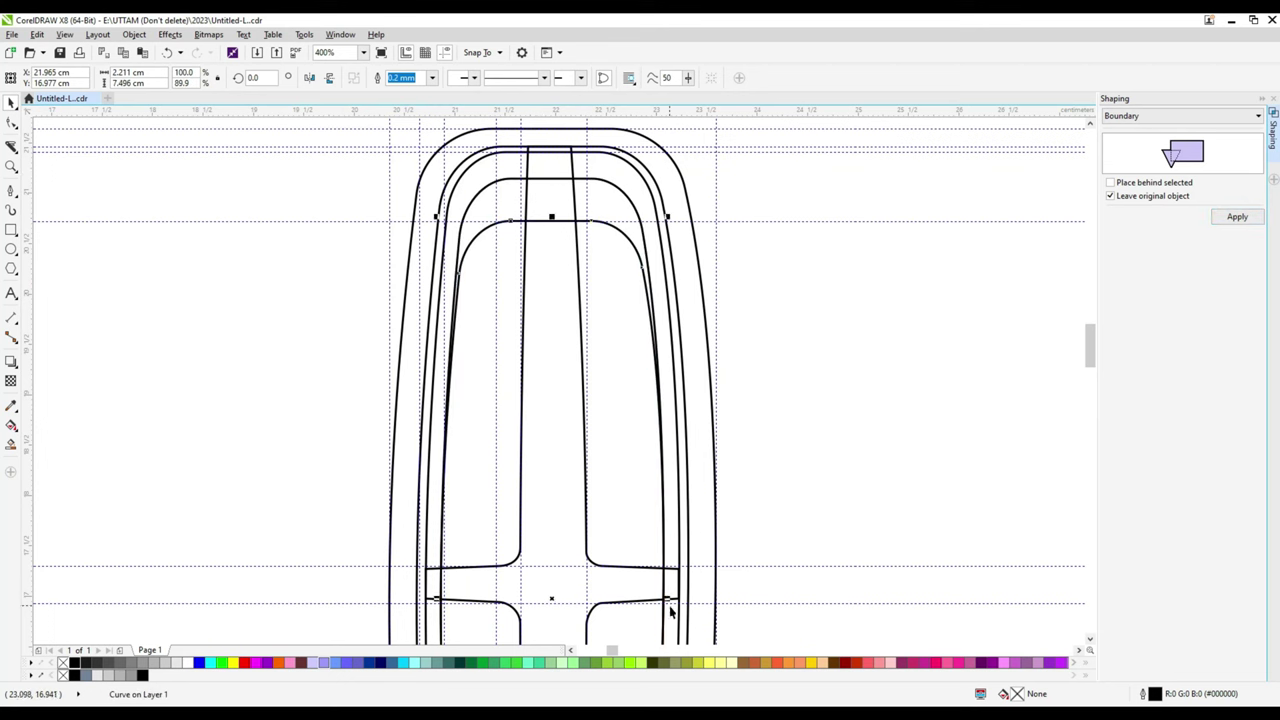
pyautogui.click(663, 608)
# - Draw a thin 4.035 × 0.112 cm rectangle spanning the badge along the crossbar
pyautogui.scroll(-1, 582, 424)
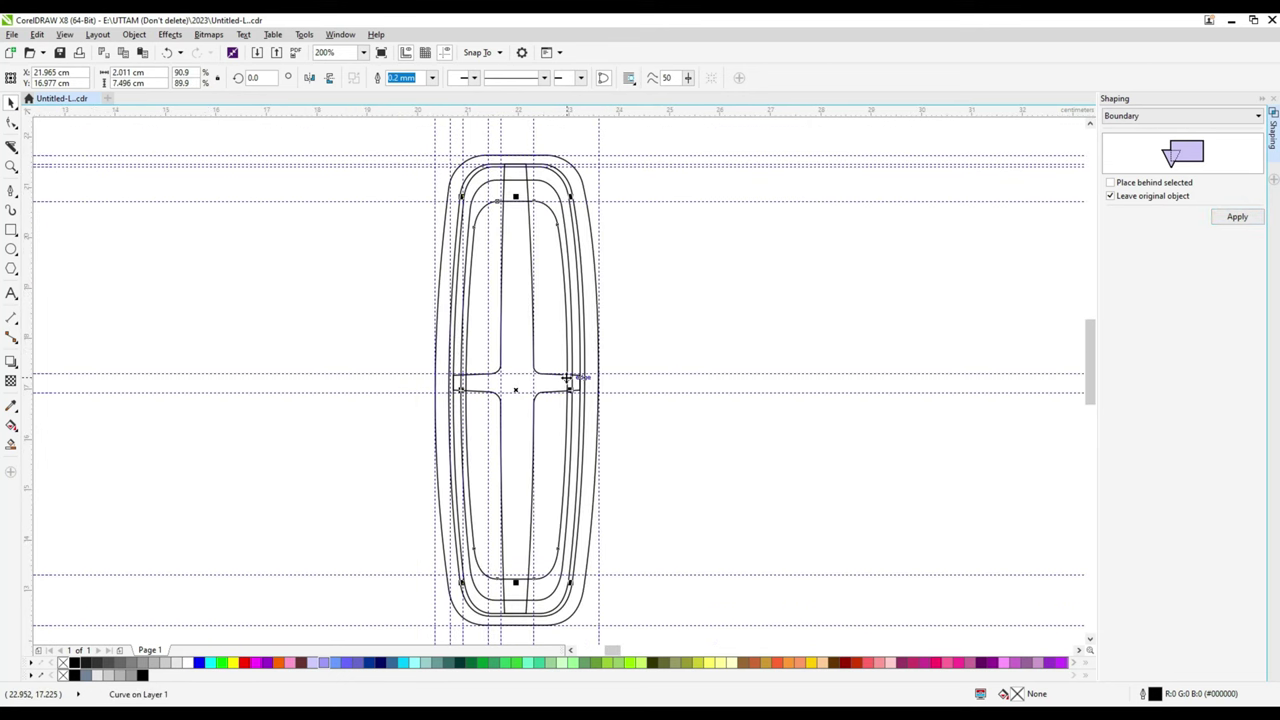
pyautogui.click(12, 232)
pyautogui.scroll(1, 332, 386)
pyautogui.moveTo(325, 383); pyautogui.dragTo(740, 397)
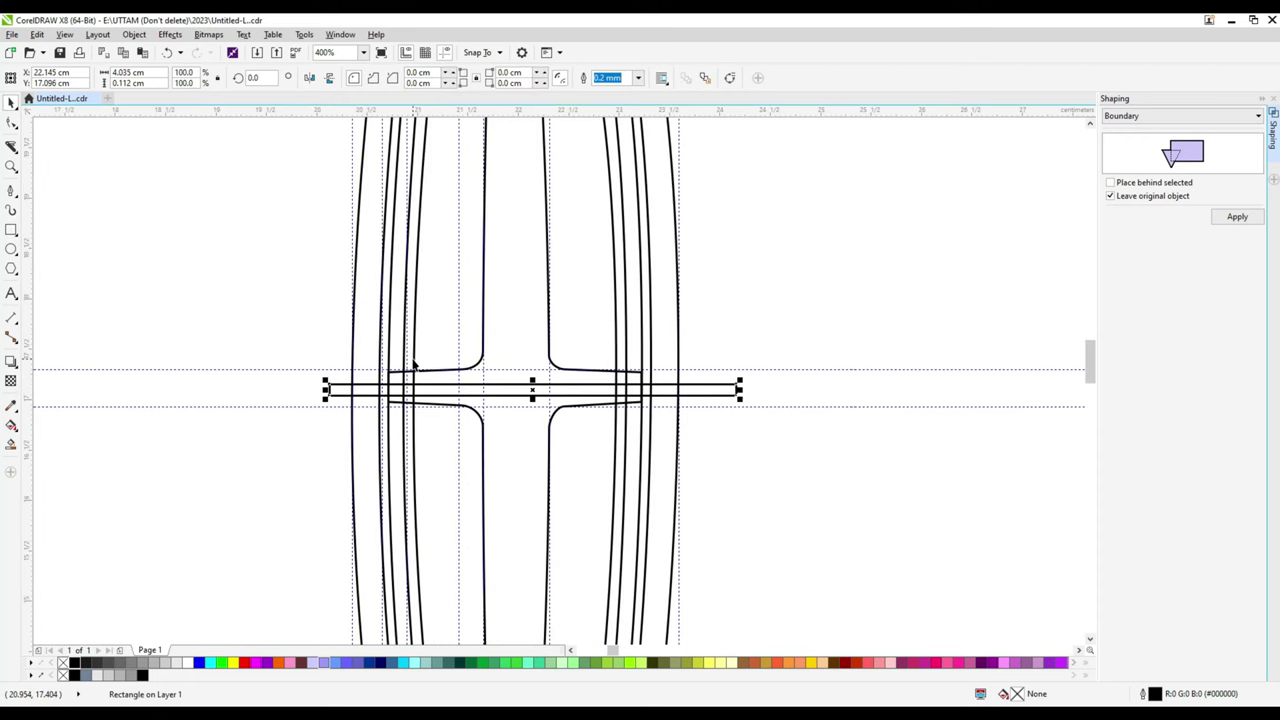
# - Delete the thin rectangle and draw two short lines inside the top of the badge
pyautogui.press('Delete')
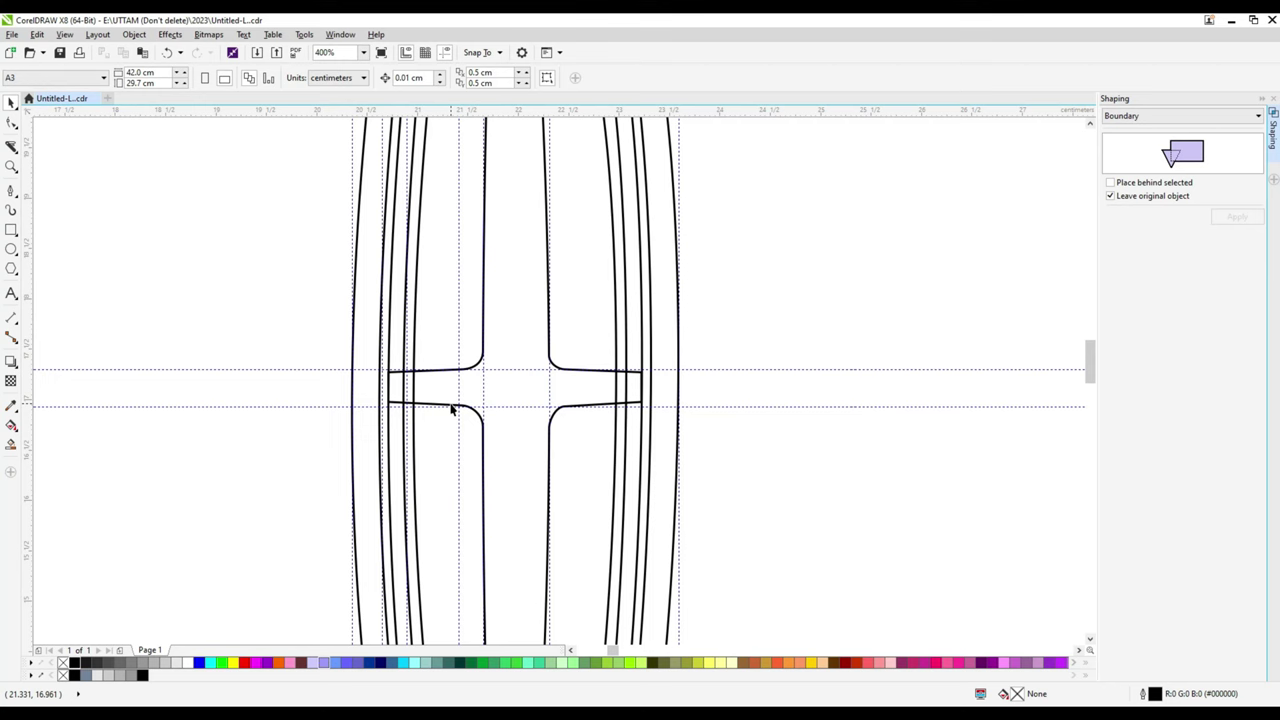
pyautogui.click(414, 350)
pyautogui.scroll(-1, 410, 398)
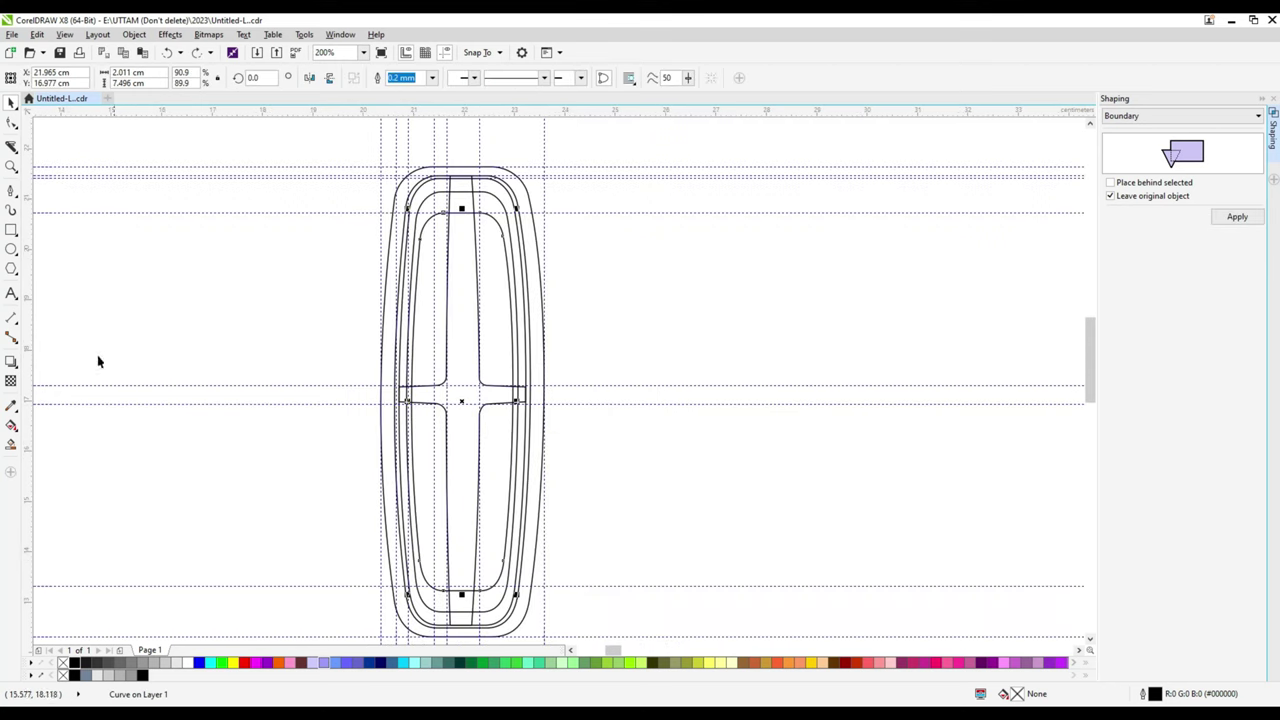
pyautogui.click(9, 190)
pyautogui.scroll(1, 433, 201)
pyautogui.click(414, 192)
pyautogui.doubleClick(440, 245)
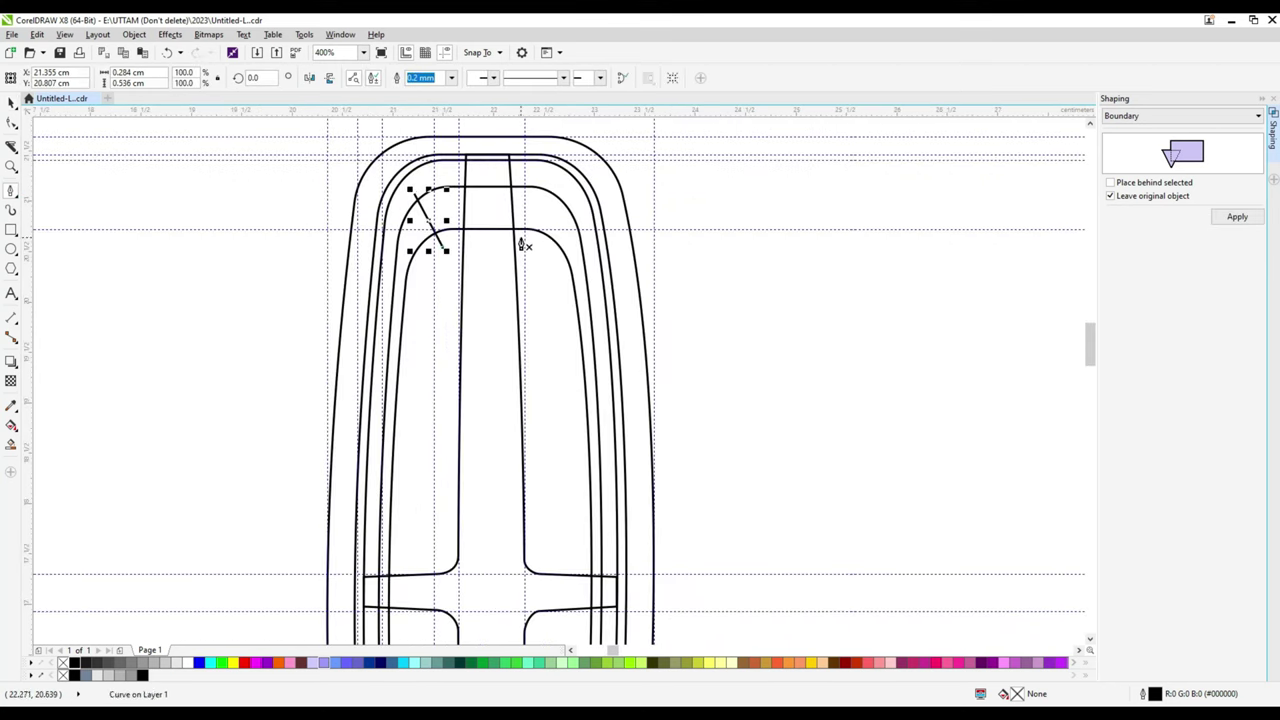
pyautogui.click(518, 238)
pyautogui.doubleClick(558, 182)
# - Draw two matching short lines inside the bottom of the badge
pyautogui.scroll(-2, 558, 186)
pyautogui.scroll(2, 463, 409)
pyautogui.click(464, 414)
pyautogui.doubleClick(452, 476)
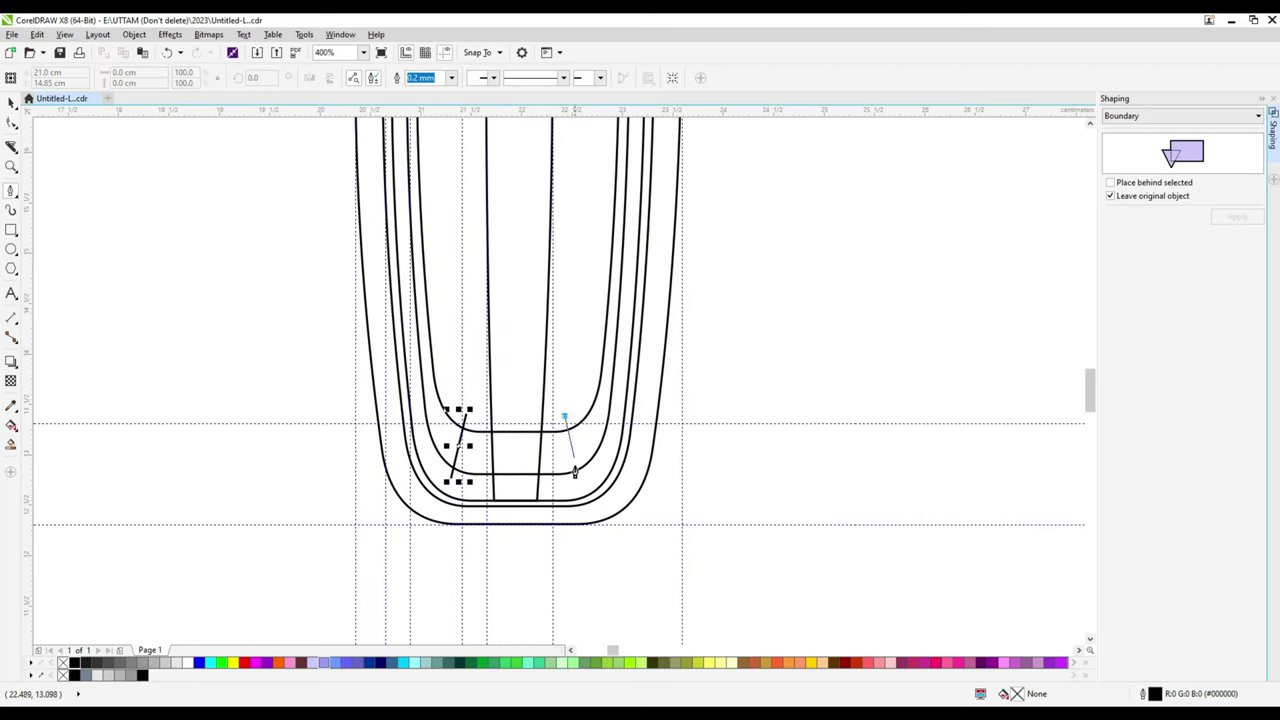
pyautogui.click(566, 414)
pyautogui.doubleClick(580, 484)
# - Smart Fill the side and upper strips grey, then draw a thin 3.293 × 0.043 cm rectangle across the middle
pyautogui.click(10, 445)
pyautogui.click(445, 420)
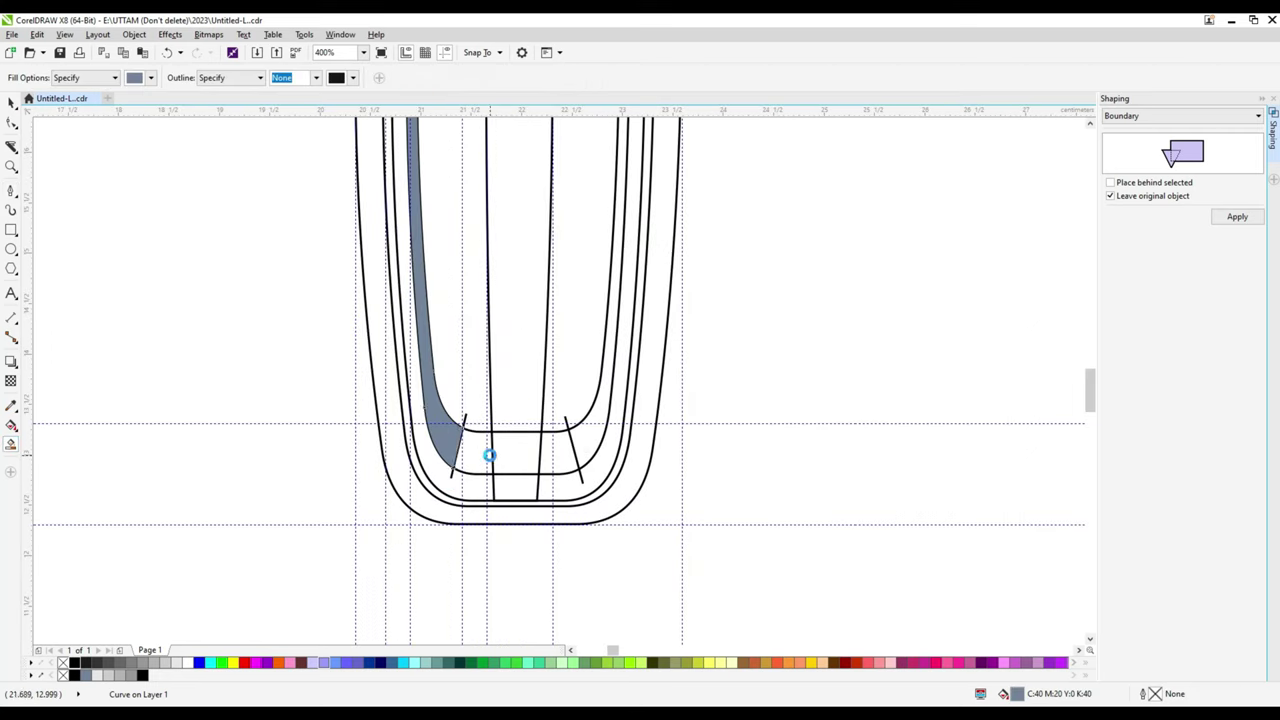
pyautogui.scroll(-2, 594, 443)
pyautogui.scroll(2, 545, 255)
pyautogui.click(440, 300)
pyautogui.click(648, 340)
pyautogui.scroll(-2, 628, 365)
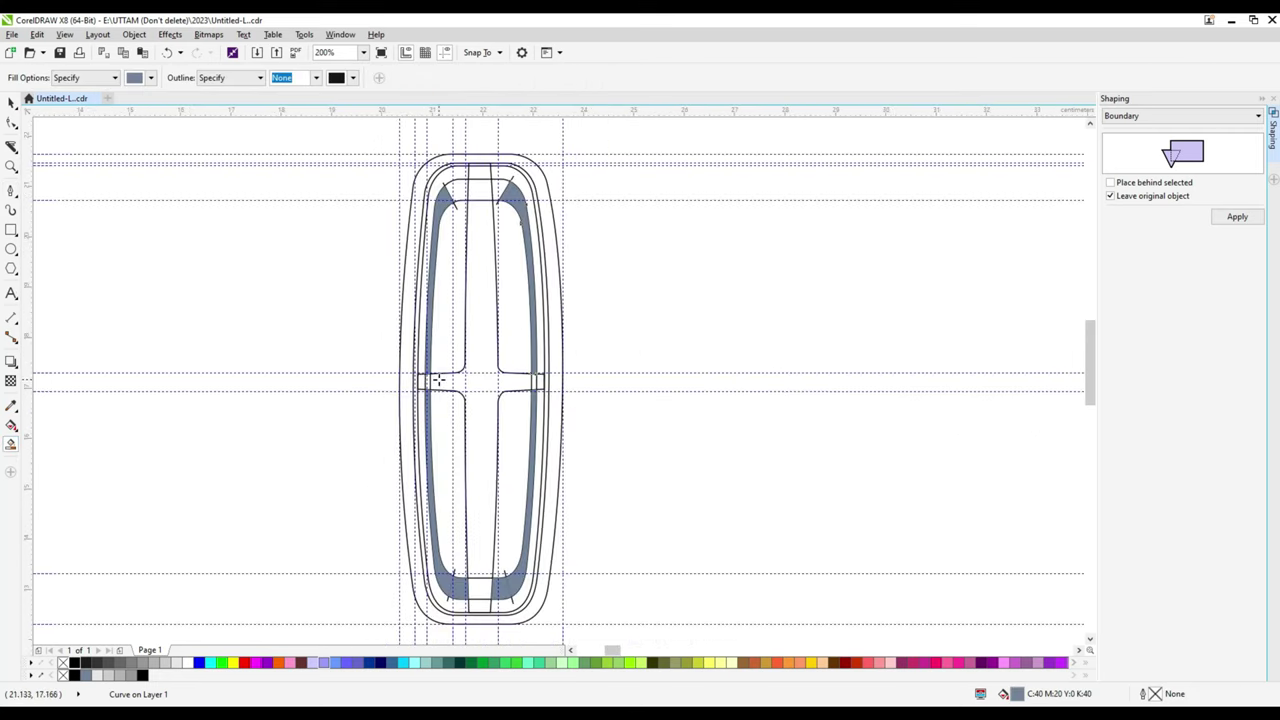
pyautogui.scroll(3, 437, 377)
pyautogui.click(11, 229)
pyautogui.moveTo(285, 368); pyautogui.dragTo(948, 376)
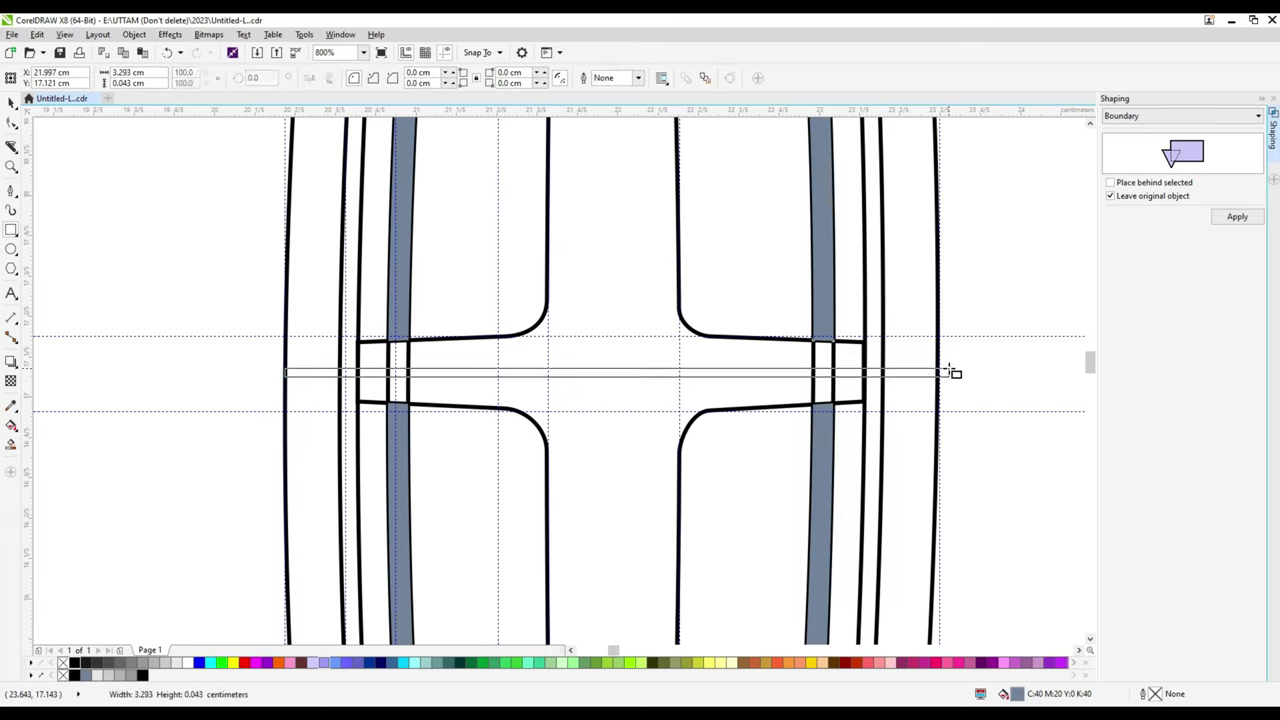
# - Trim the grey strips with the thin cross rectangle
pyautogui.click(10, 445)
pyautogui.click(393, 356)
pyautogui.press('space')
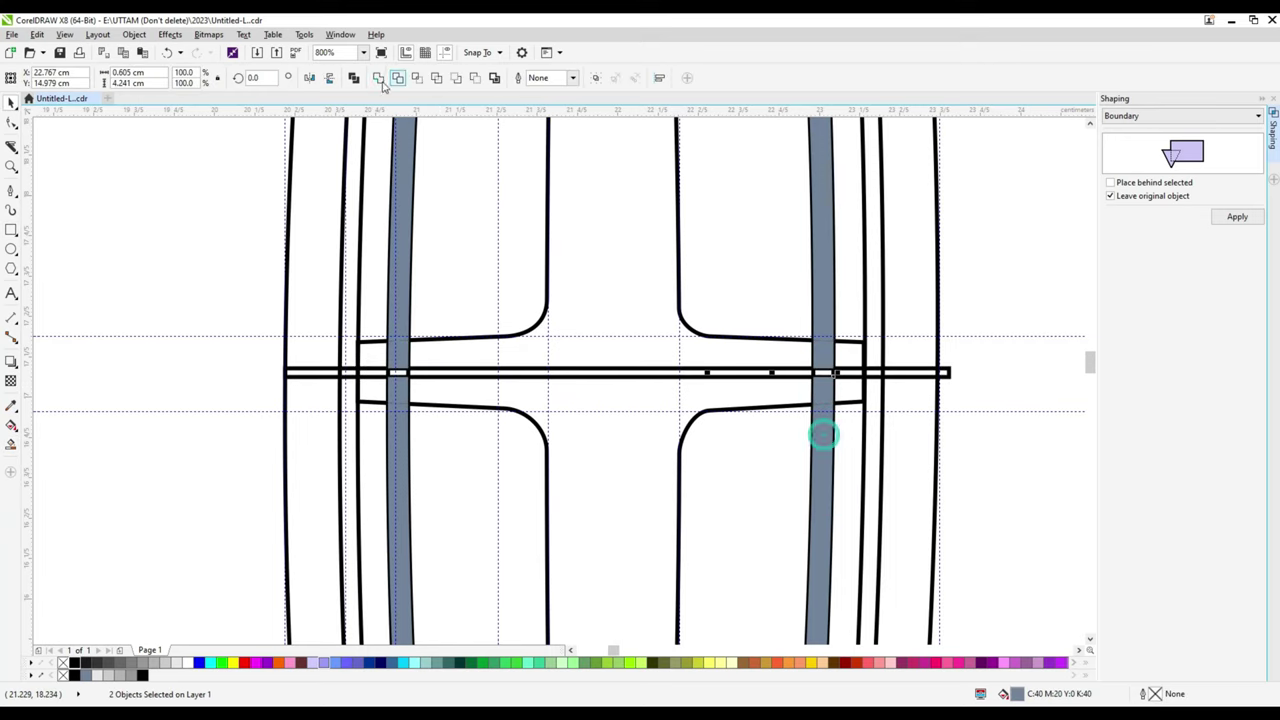
pyautogui.keyDown('shift'); pyautogui.click(823, 298); pyautogui.keyUp('shift')
# - Delete the long helper rectangle
pyautogui.click(397, 425)
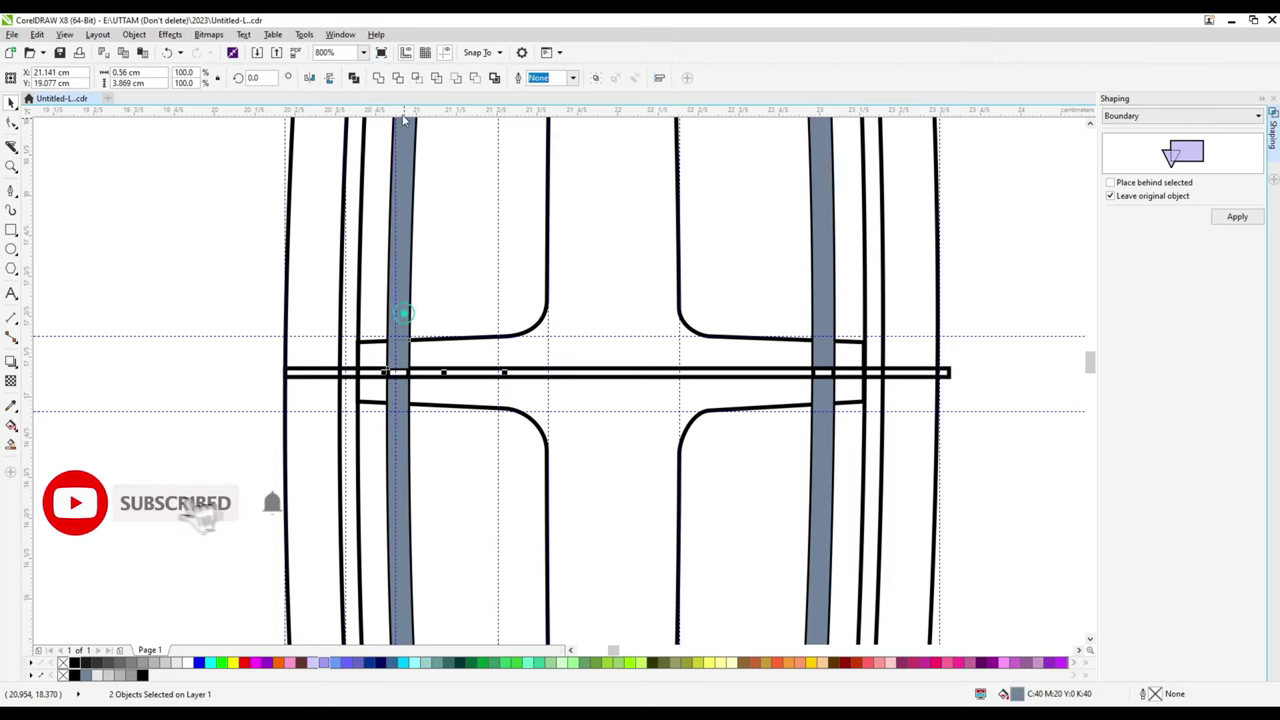
pyautogui.moveTo(325, 378); pyautogui.dragTo(200, 341)
pyautogui.rightClick(200, 341)
pyautogui.click(230, 489)
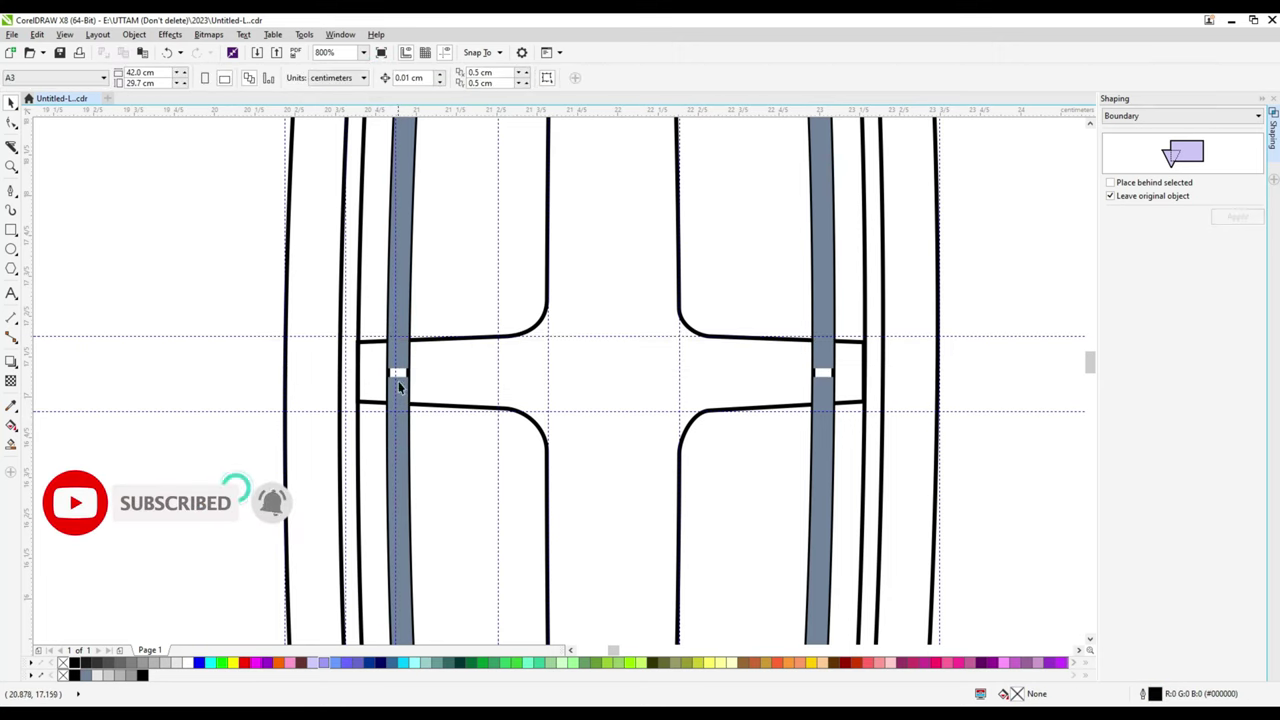
# - Delete a leftover piece near the cross strip and bring the curve to the front of the layer
pyautogui.click(443, 360)
pyautogui.rightClick(440, 340)
pyautogui.click(510, 489)
pyautogui.rightClick(509, 334)
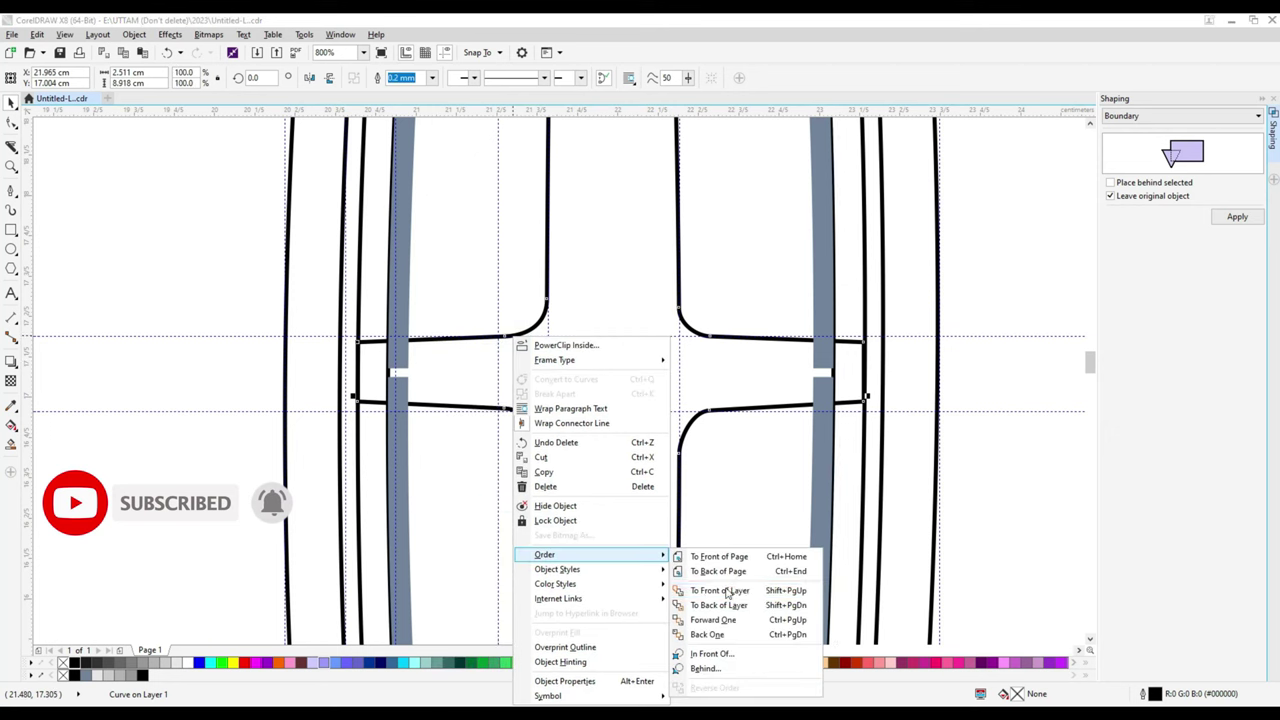
pyautogui.click(735, 592)
pyautogui.scroll(-3, 686, 277)
pyautogui.scroll(2, 514, 176)
# - Smart Fill the left and right top corner areas grey
pyautogui.click(381, 250)
pyautogui.click(11, 444)
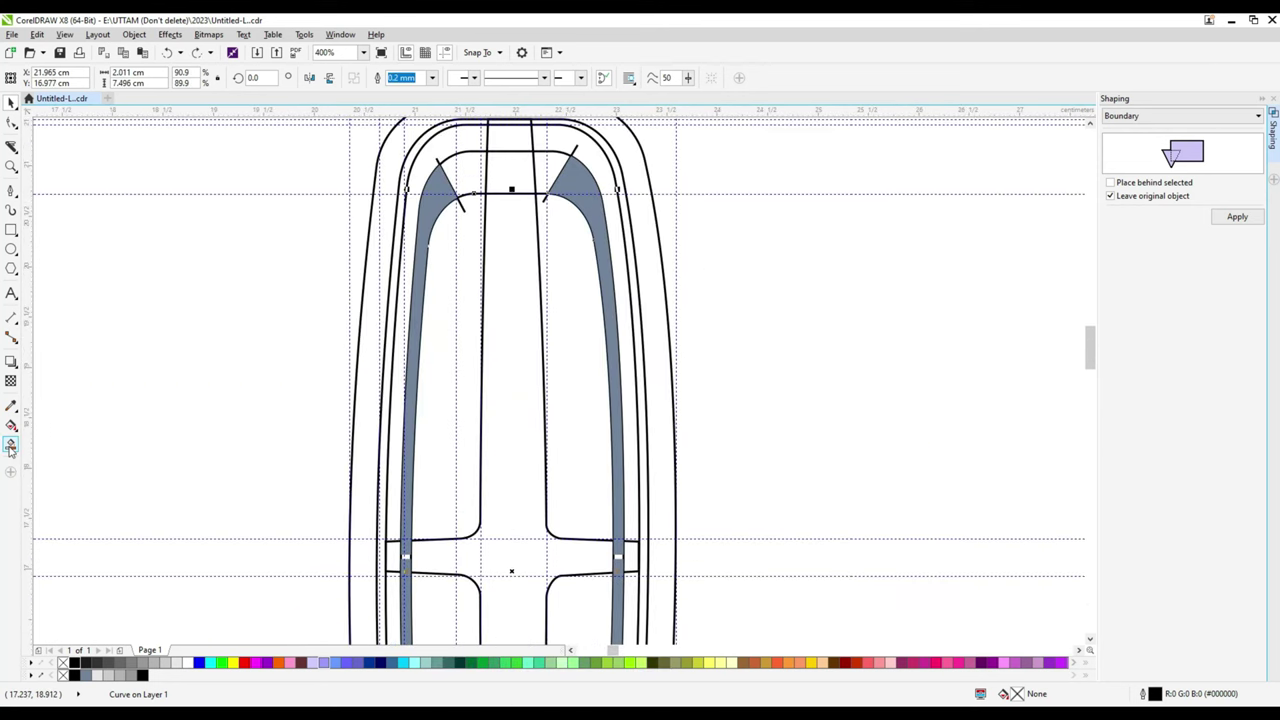
pyautogui.click(60, 480)
pyautogui.click(460, 180)
pyautogui.scroll(-2, 565, 148)
pyautogui.scroll(2, 565, 148)
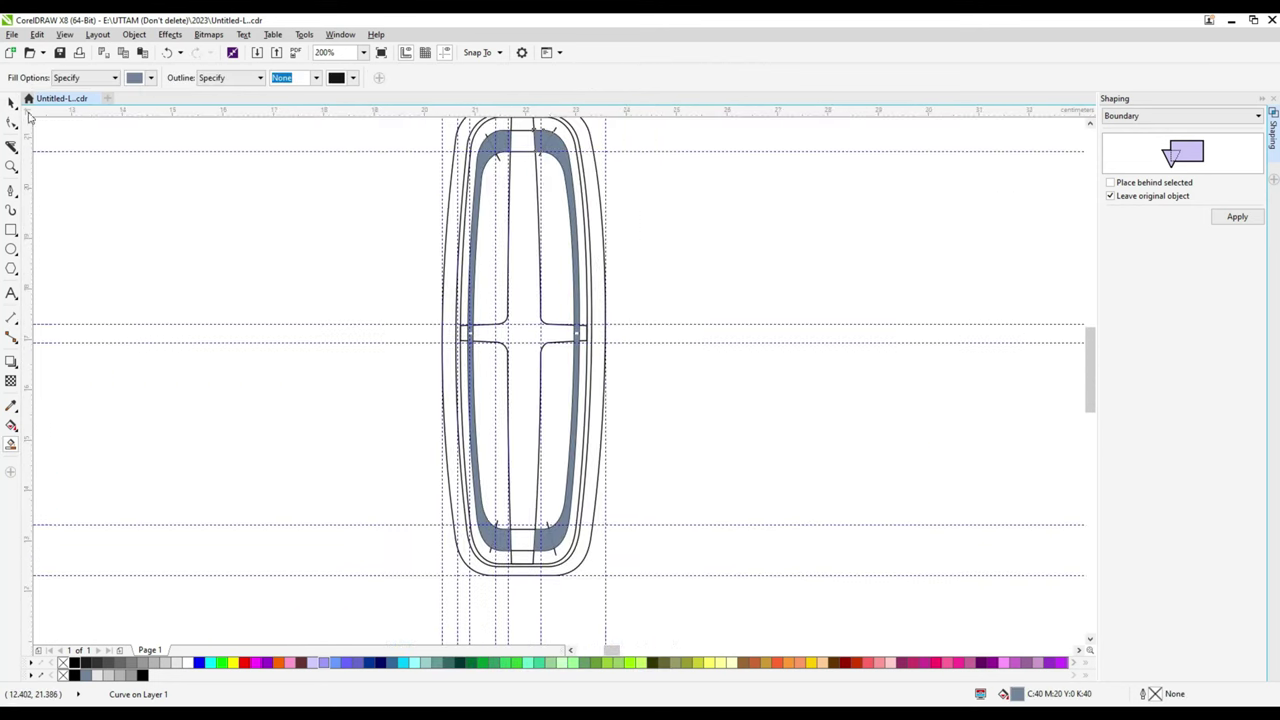
# - Select the top and bottom tick marks together with the top corner piece
pyautogui.press('space')
pyautogui.scroll(2, 477, 163)
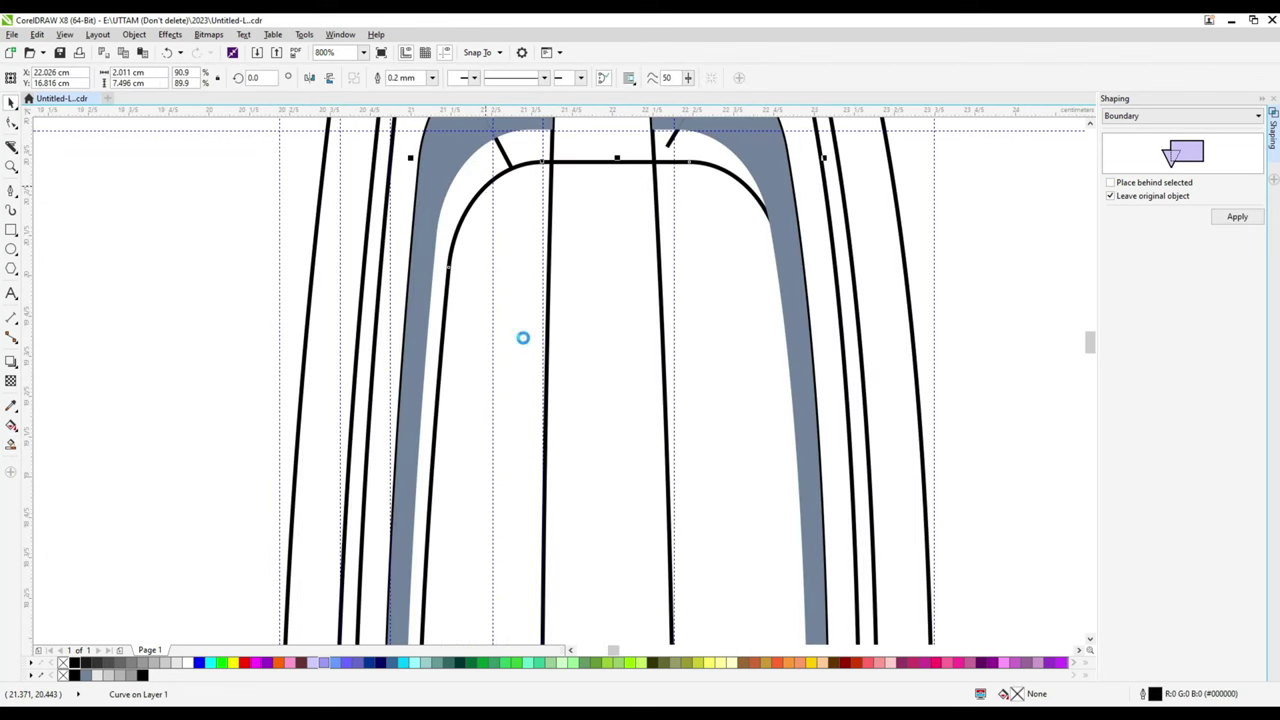
pyautogui.scroll(-2, 523, 337)
pyautogui.keyDown('shift'); pyautogui.click(497, 218); pyautogui.keyUp('shift')
pyautogui.scroll(-2, 660, 524)
pyautogui.scroll(3, 611, 494)
pyautogui.keyDown('shift'); pyautogui.click(550, 518); pyautogui.keyUp('shift')
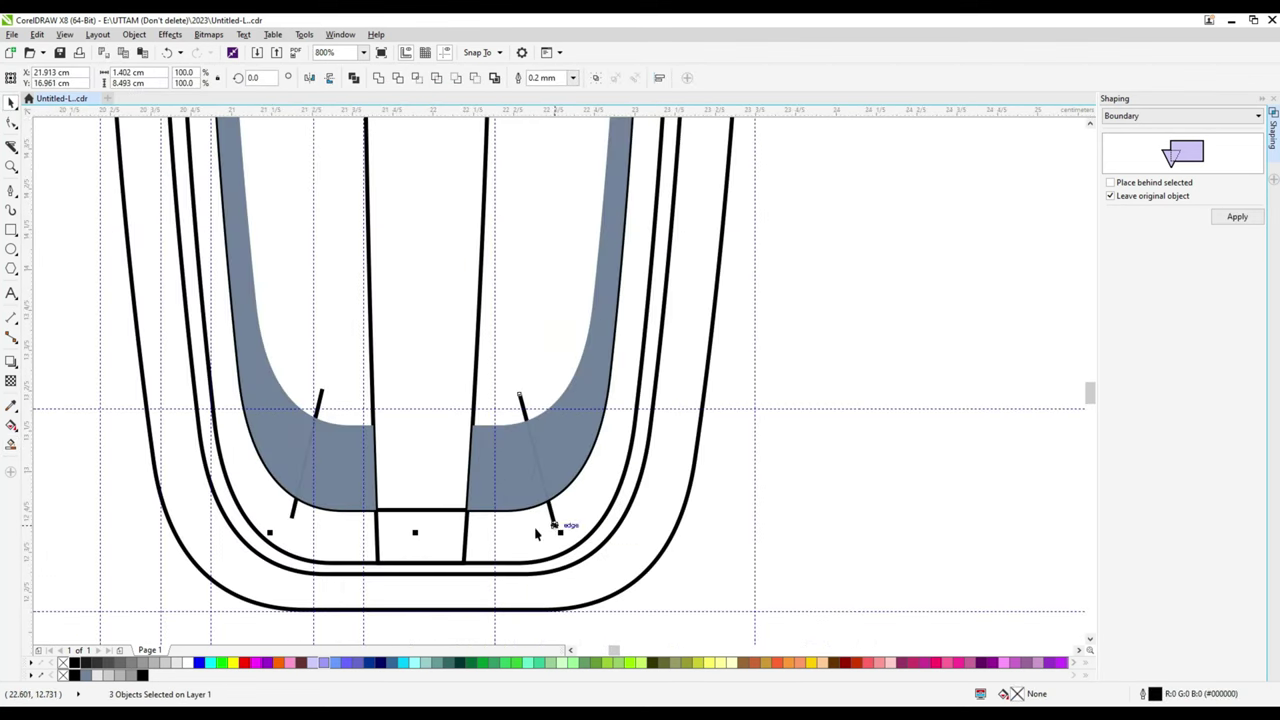
pyautogui.scroll(-2, 293, 513)
pyautogui.scroll(-2, 496, 482)
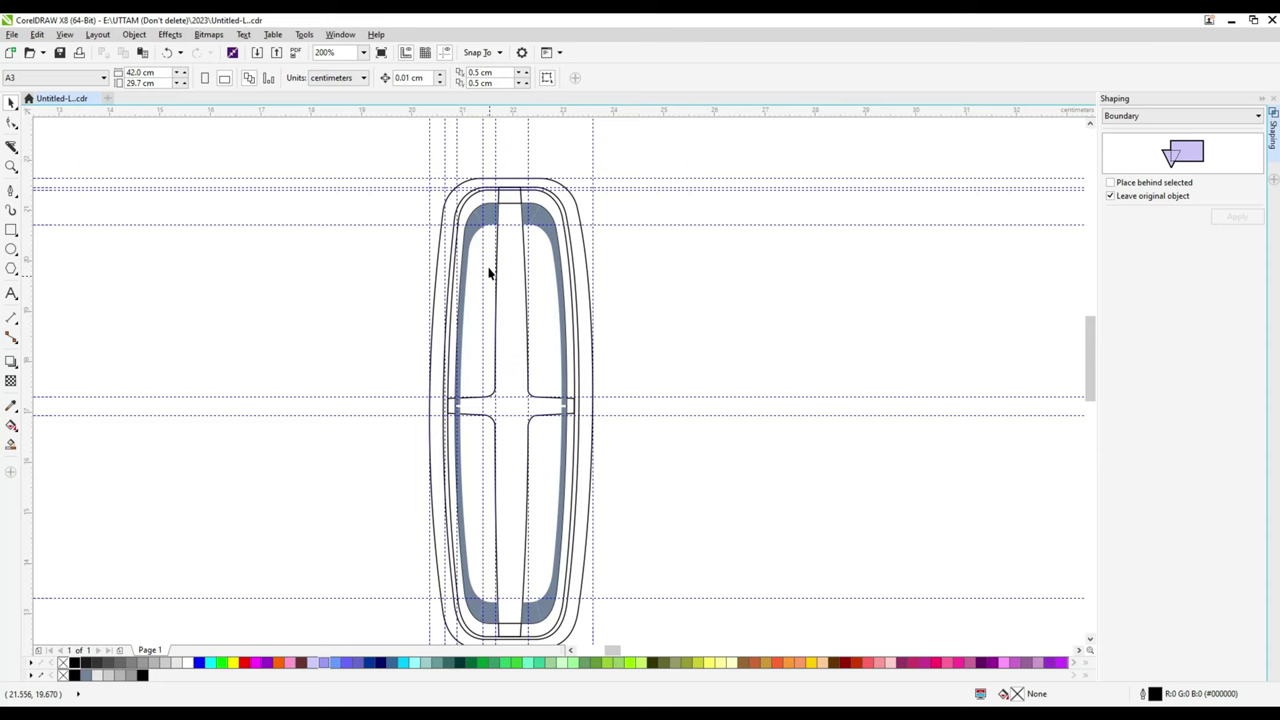
pyautogui.keyDown('shift'); pyautogui.click(540, 222); pyautogui.keyUp('shift')
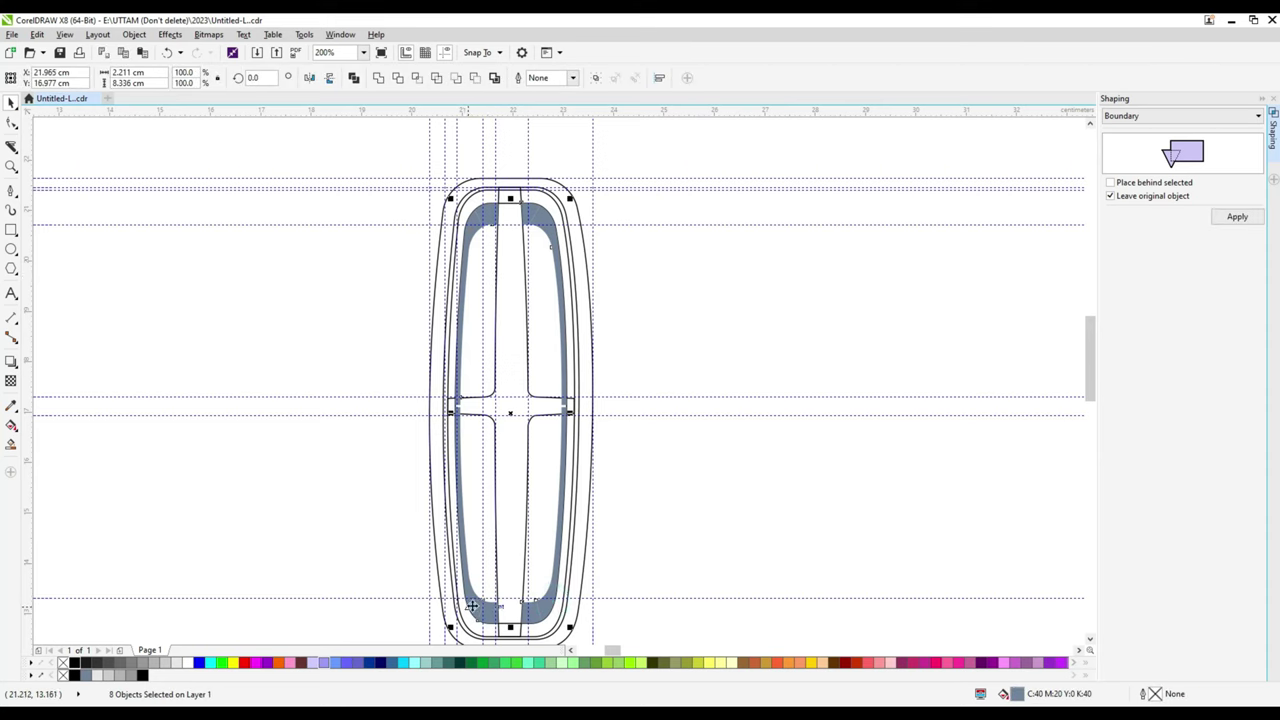
# - Give the selected pieces a Hairline outline and remove their fill
pyautogui.click(573, 77)
pyautogui.click(545, 95)
pyautogui.click(62, 663)
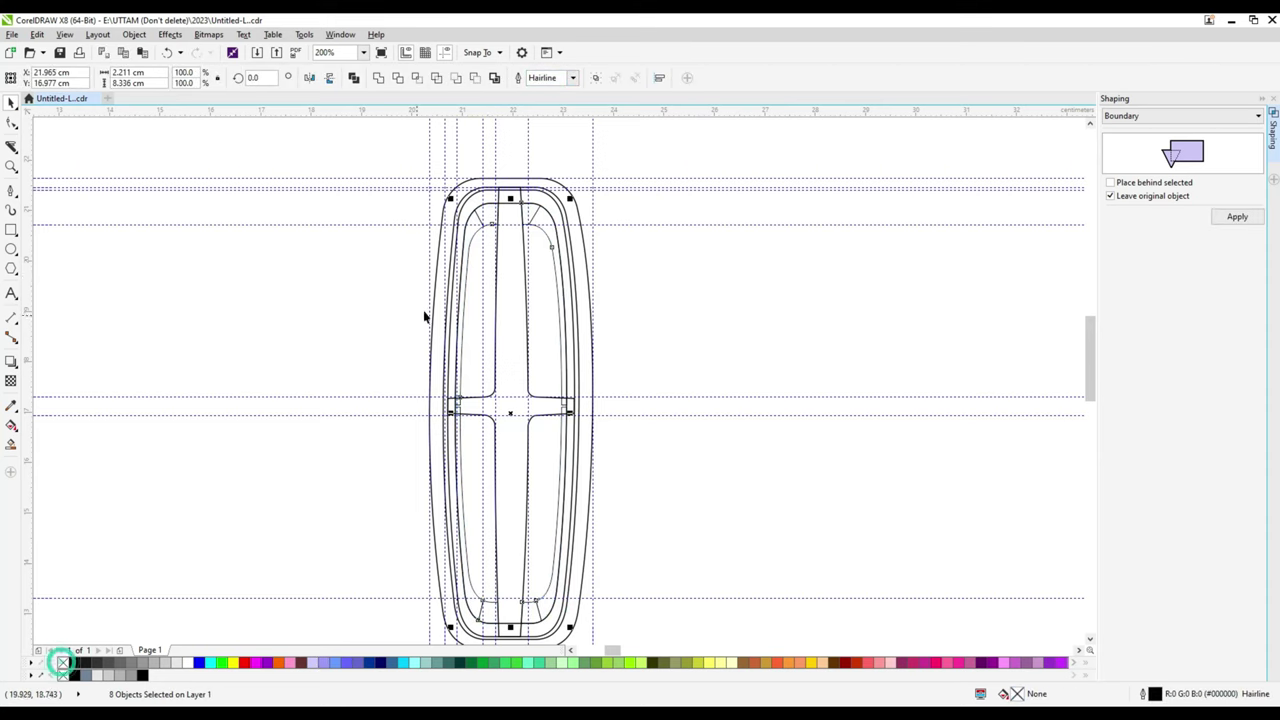
pyautogui.click(423, 314)
pyautogui.scroll(-1, 575, 355)
pyautogui.scroll(1, 575, 355)
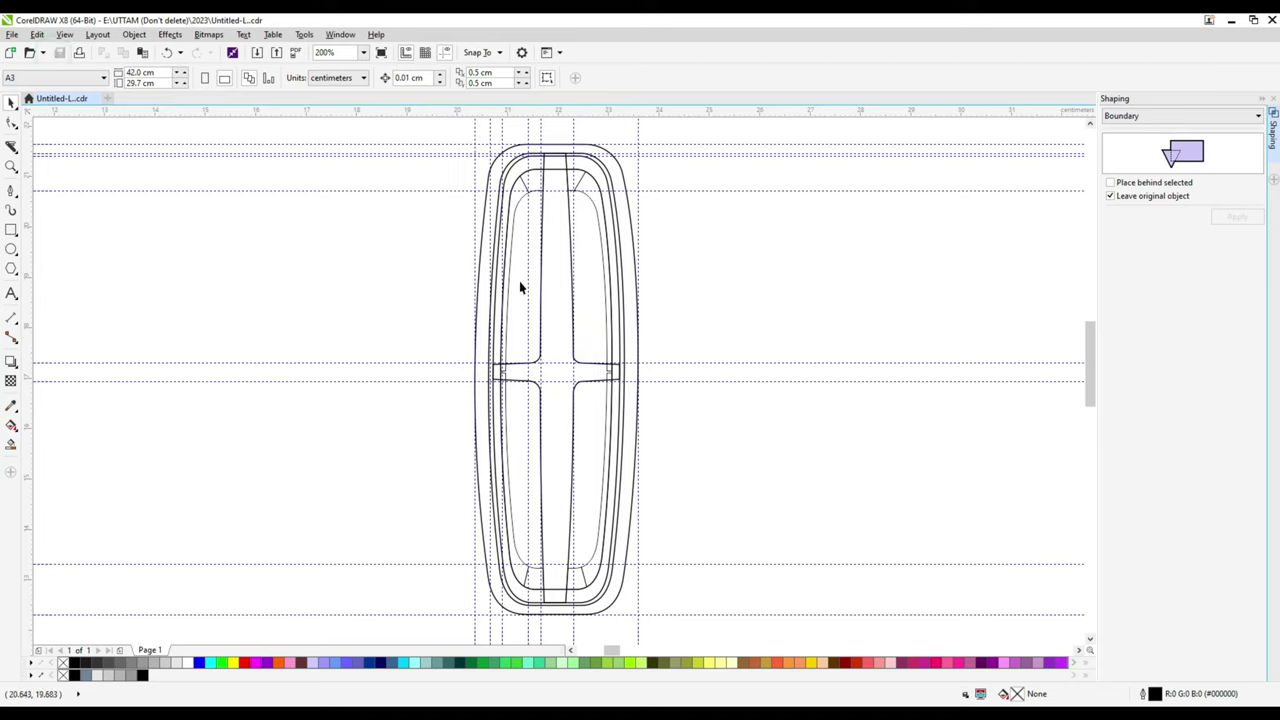
# - Move the inner cross and strip outlines right of the badge and fill its outer band grey
pyautogui.click(545, 148)
pyautogui.click(860, 150)
pyautogui.moveTo(808, 136); pyautogui.dragTo(503, 600)
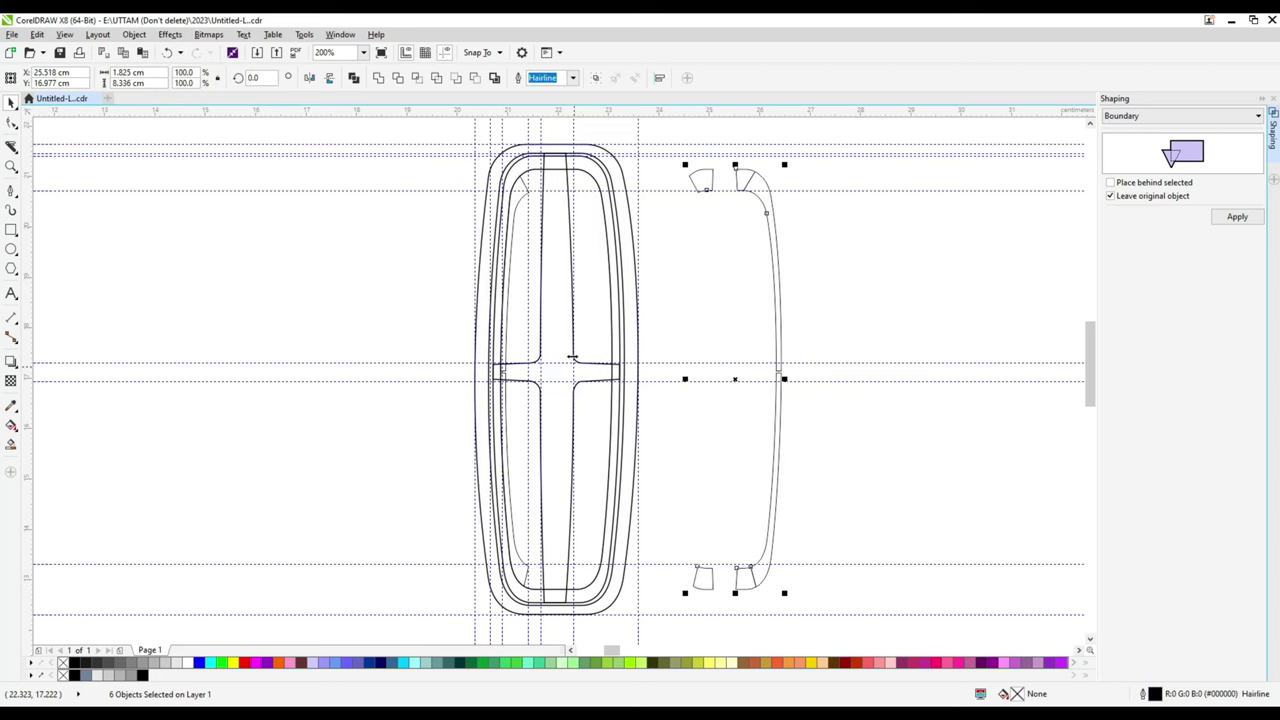
pyautogui.moveTo(538, 378); pyautogui.dragTo(778, 378)
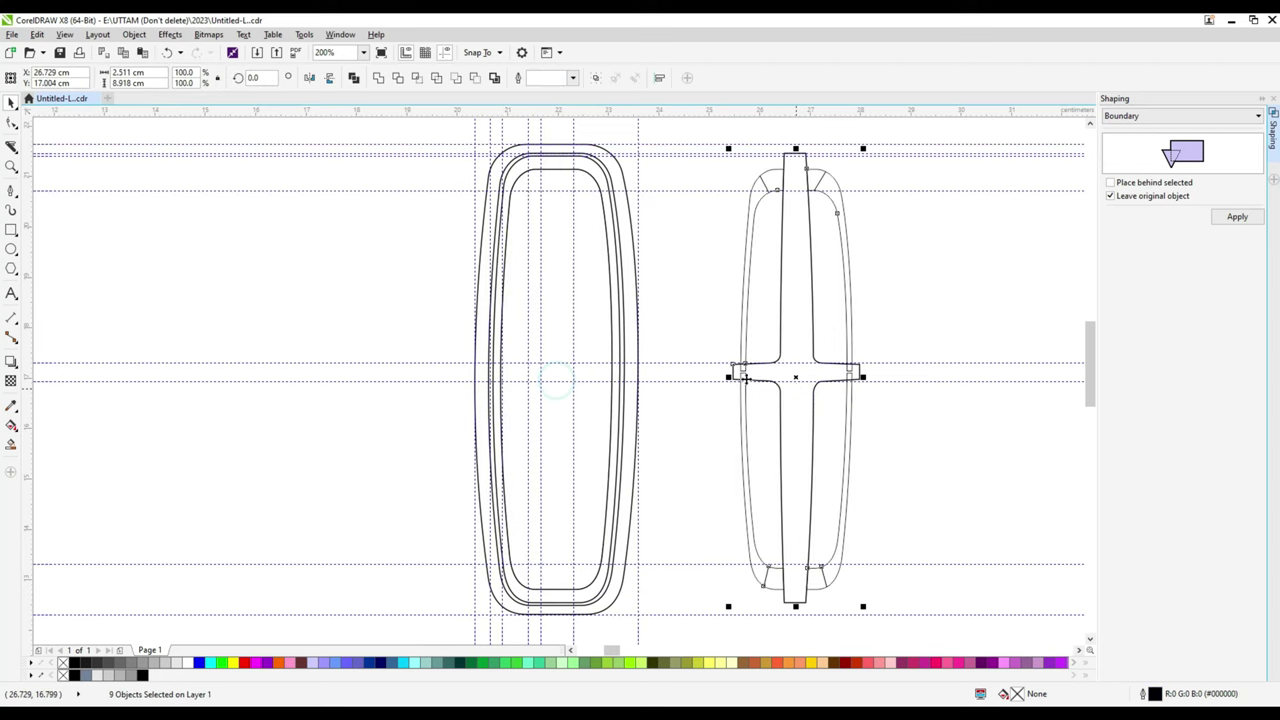
pyautogui.click(11, 443)
pyautogui.click(483, 418)
# - Delete the leftover outer curve segments and shape the two grey rings together
pyautogui.press('space')
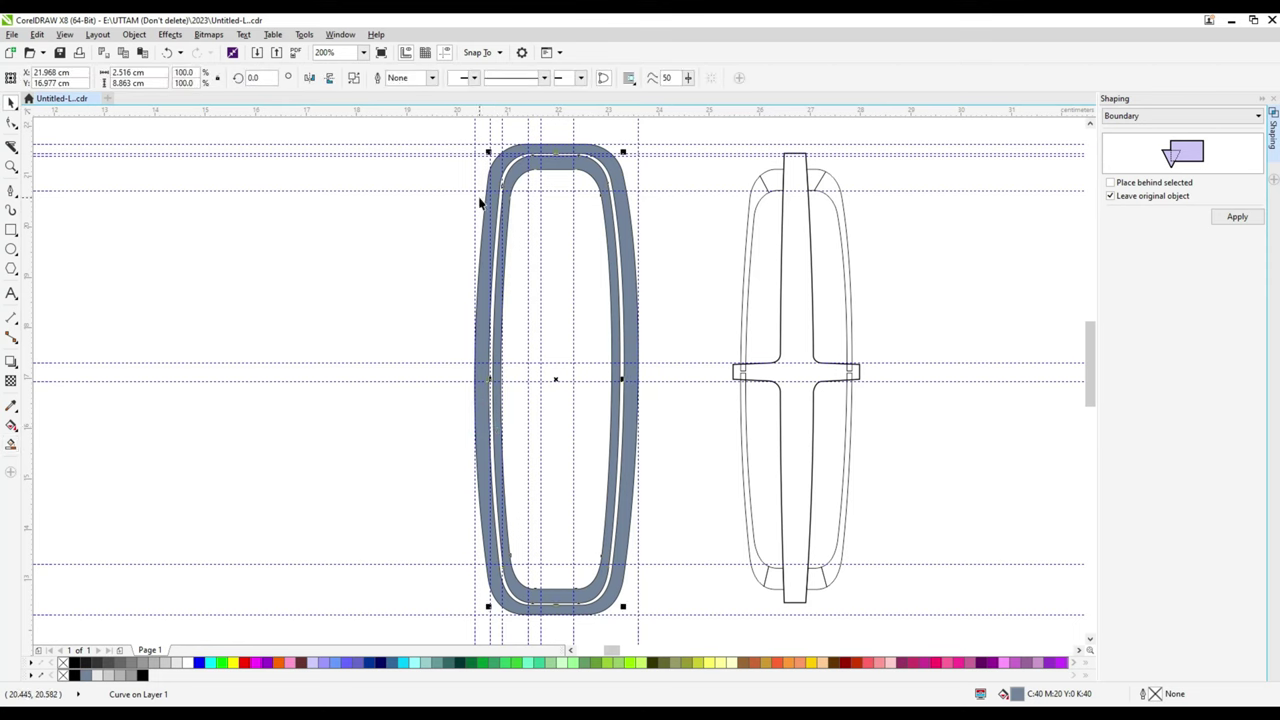
pyautogui.scroll(2, 518, 158)
pyautogui.press('Delete')
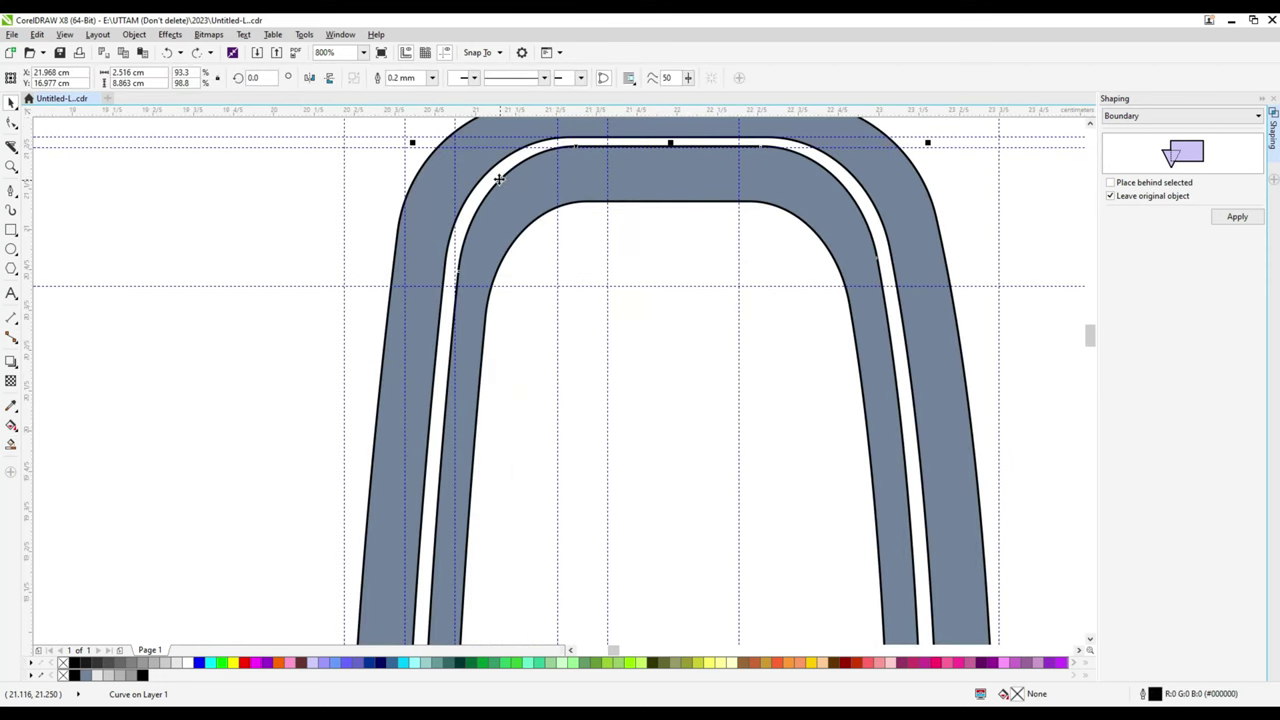
pyautogui.click(470, 190)
pyautogui.scroll(-2, 591, 532)
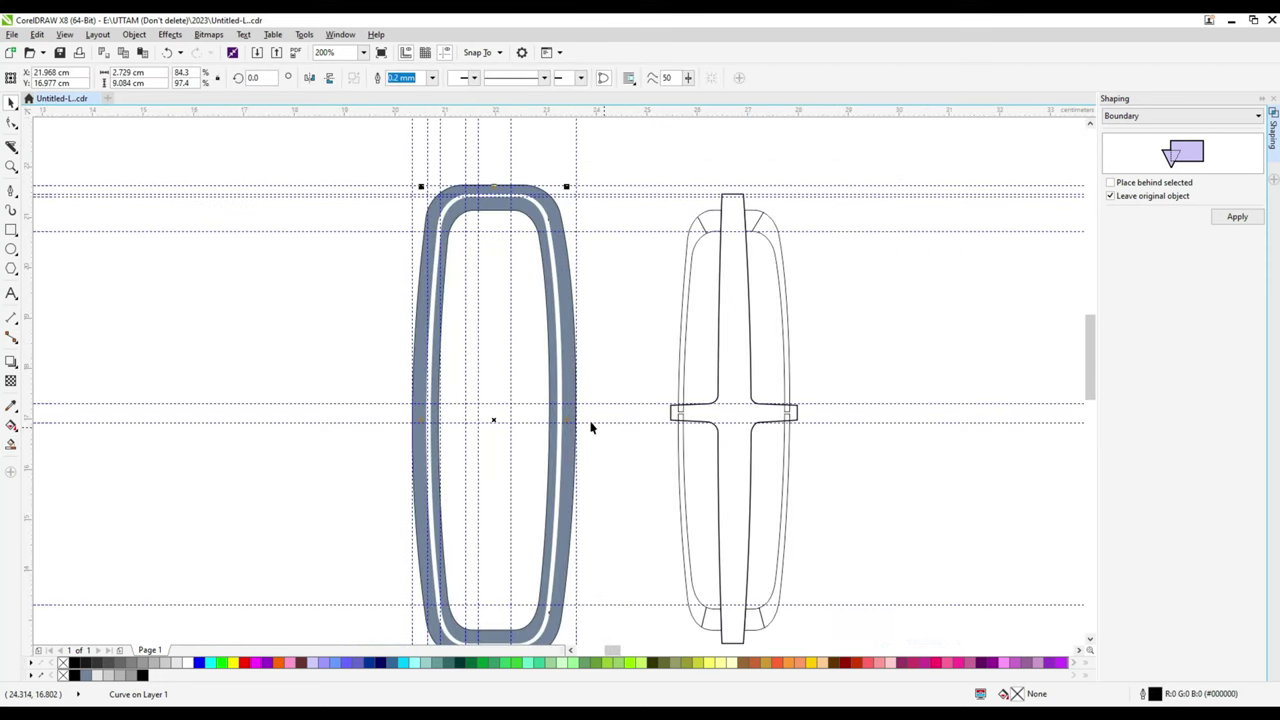
pyautogui.scroll(1, 566, 441)
pyautogui.scroll(-1, 600, 300)
pyautogui.scroll(2, 470, 211)
pyautogui.click(466, 210)
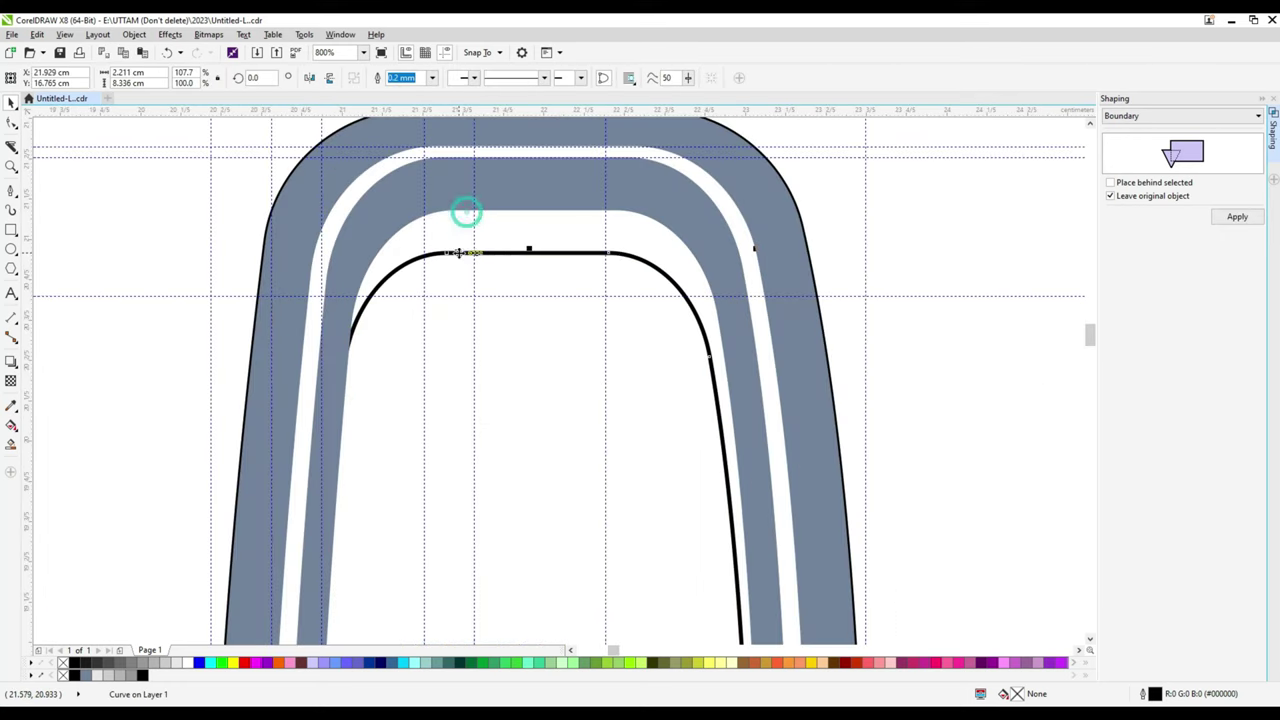
pyautogui.keyDown('shift'); pyautogui.click(340, 165); pyautogui.keyUp('shift')
pyautogui.click(476, 80)
pyautogui.scroll(-3, 711, 229)
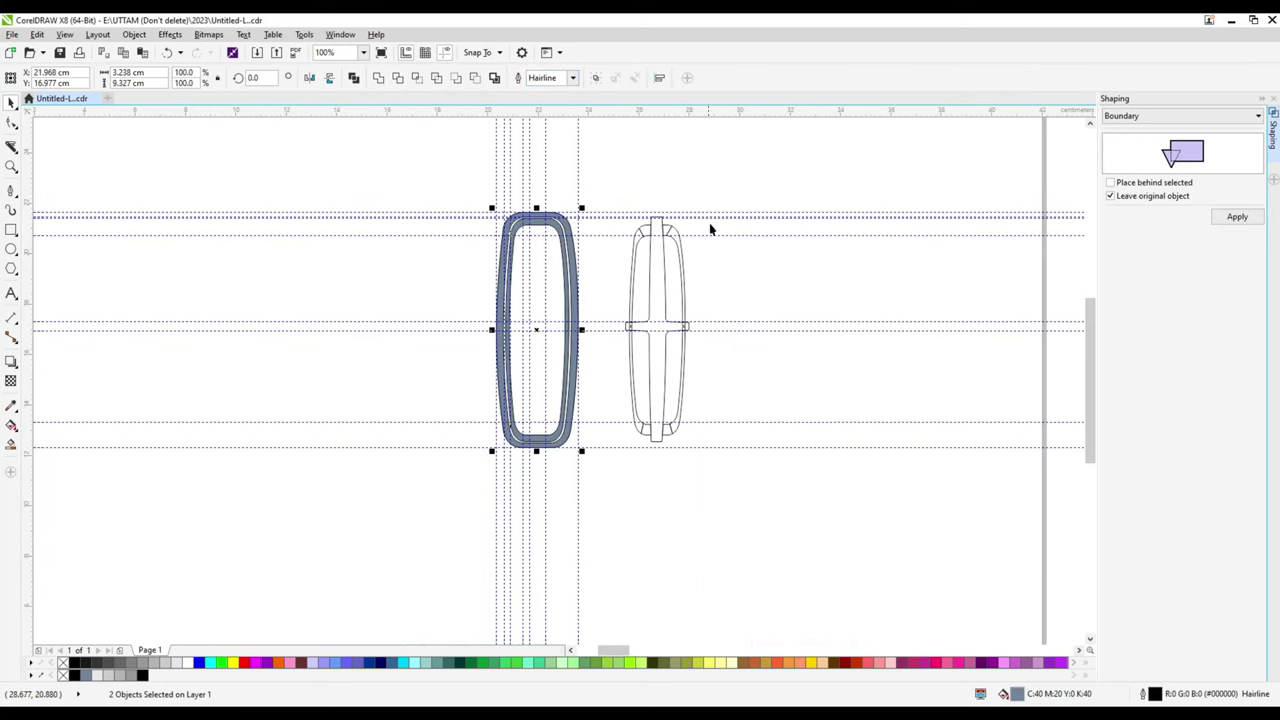
# - Select the badge's pieces, check their context menu, and clear the selection
pyautogui.click(660, 331)
pyautogui.scroll(3, 541, 362)
pyautogui.rightClick(682, 426)
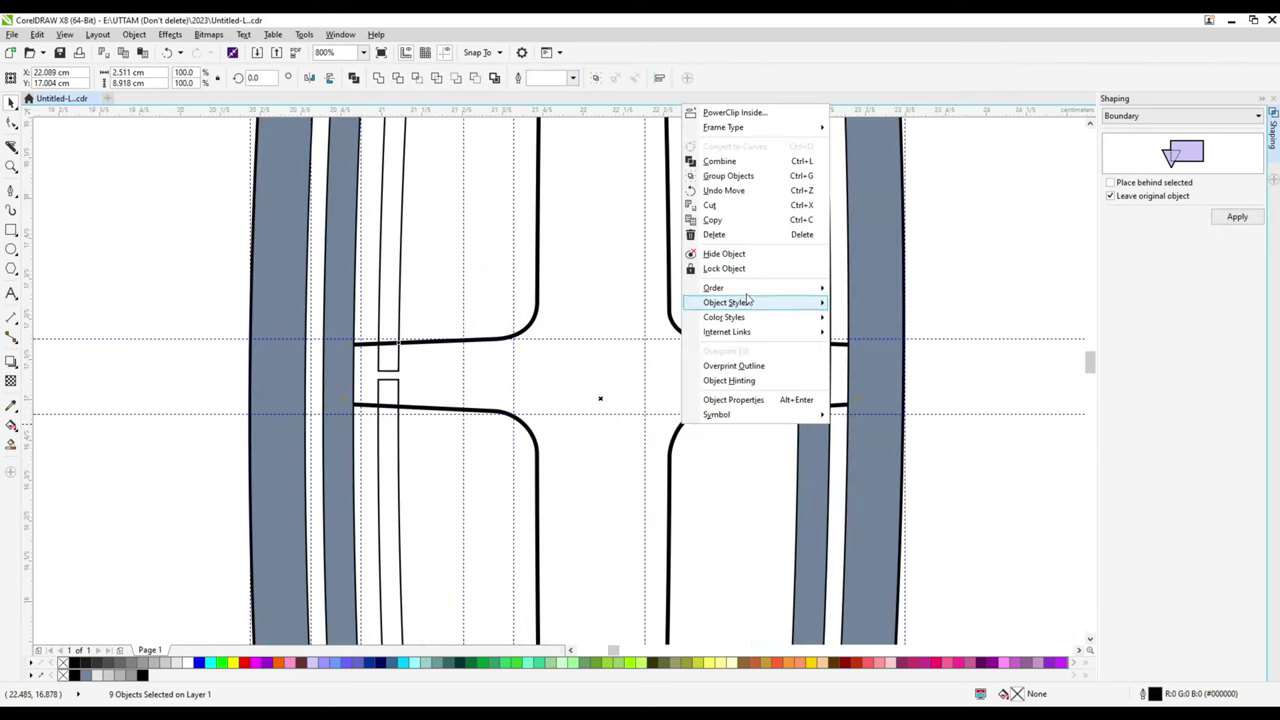
pyautogui.press('Escape')
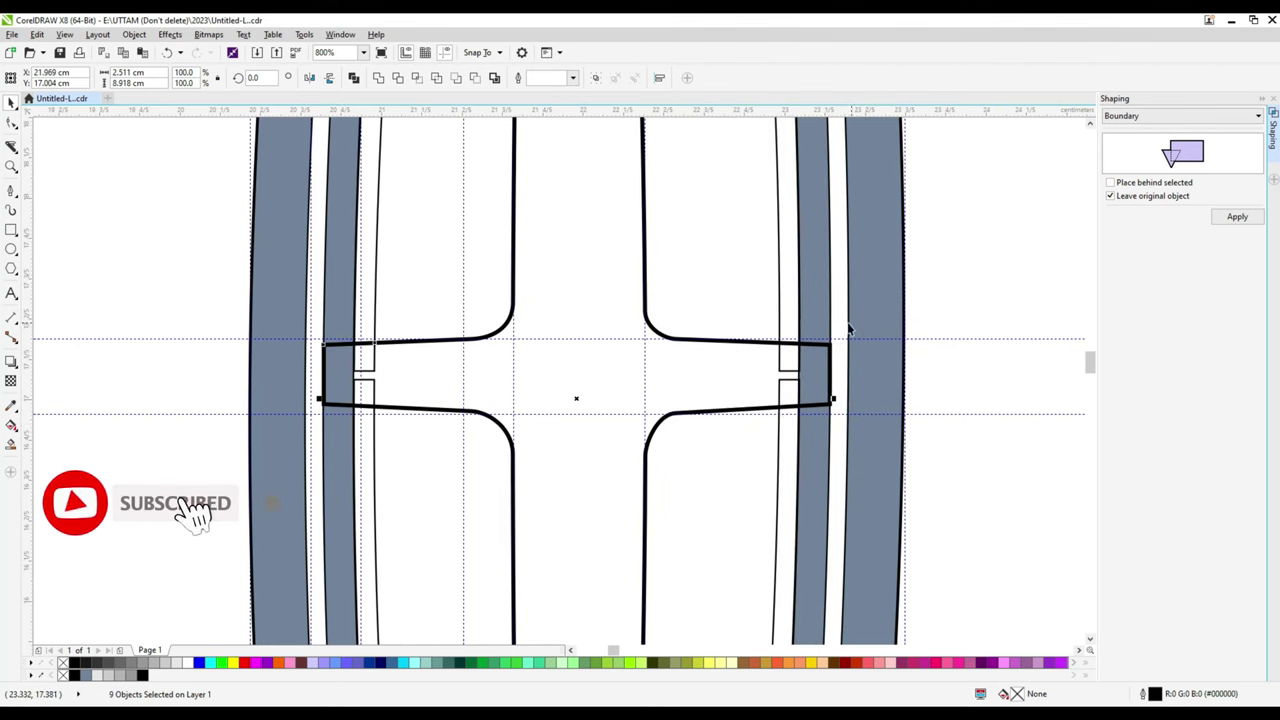
pyautogui.scroll(-2, 846, 329)
pyautogui.click(871, 288)
pyautogui.moveTo(1090, 408); pyautogui.dragTo(1088, 400)
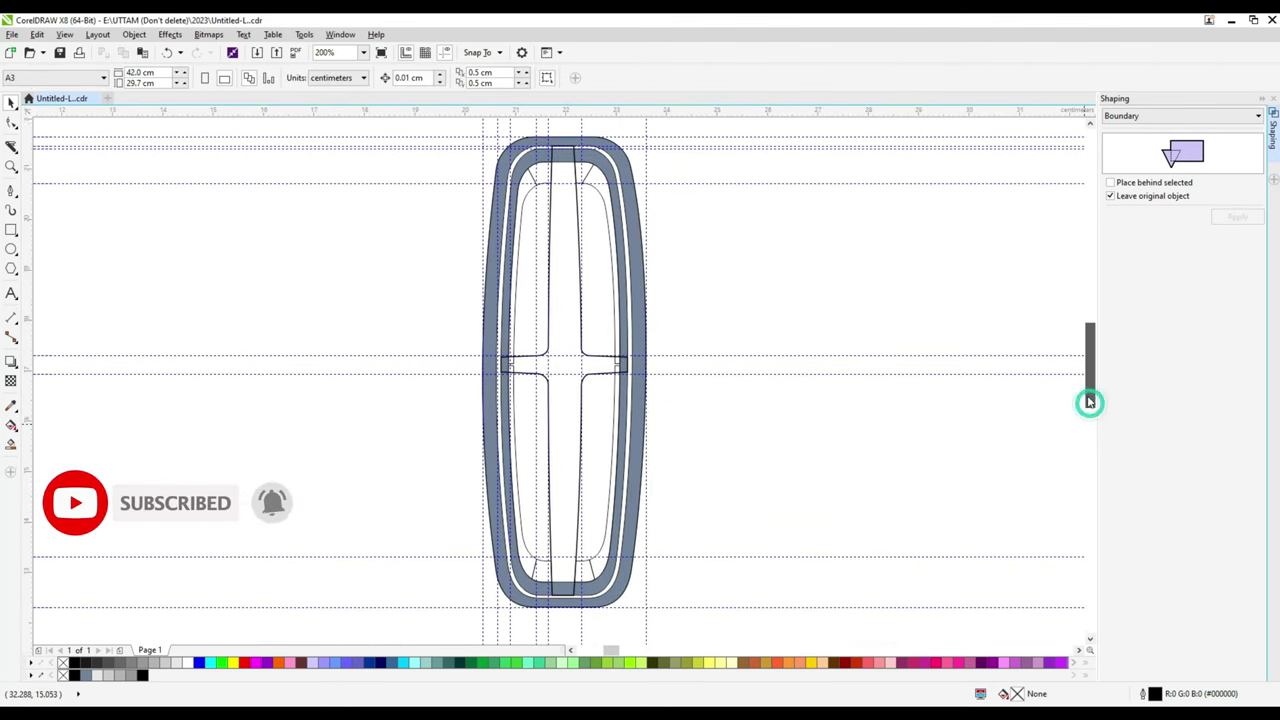
# - Fill the cross, the areas beside it and the inner ring areas grey
pyautogui.click(567, 233)
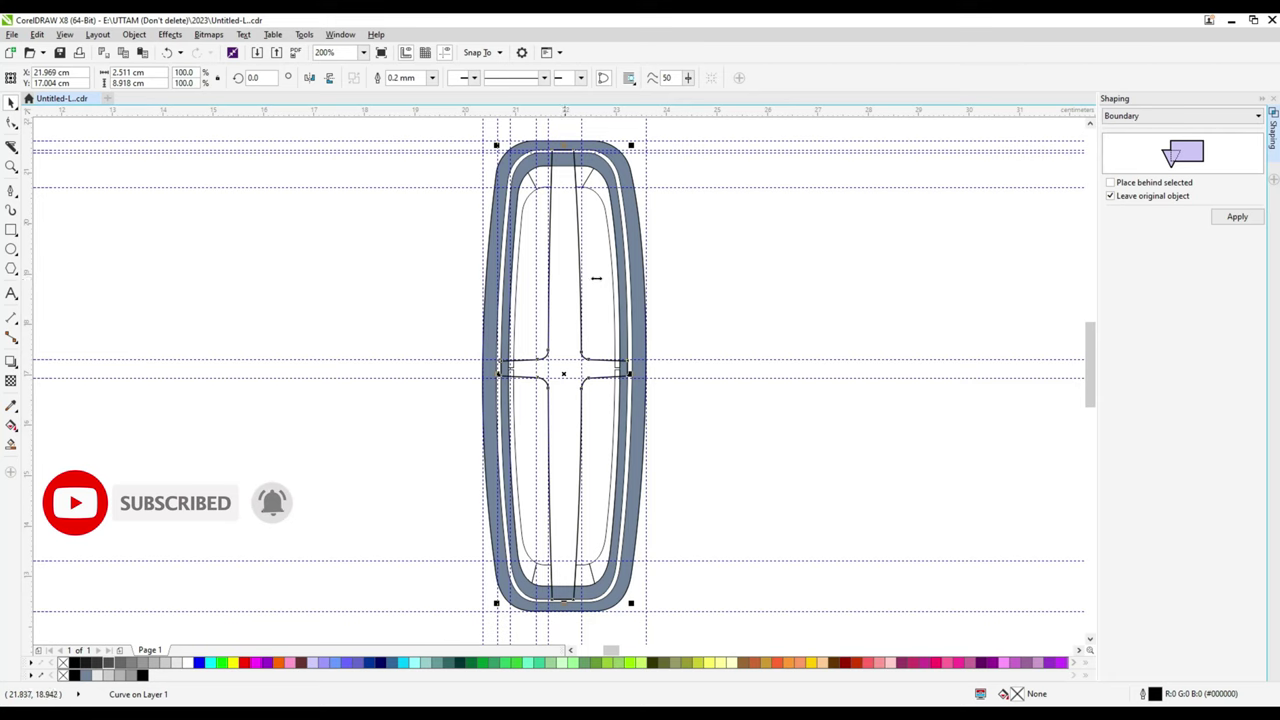
pyautogui.click(548, 314)
pyautogui.click(531, 209)
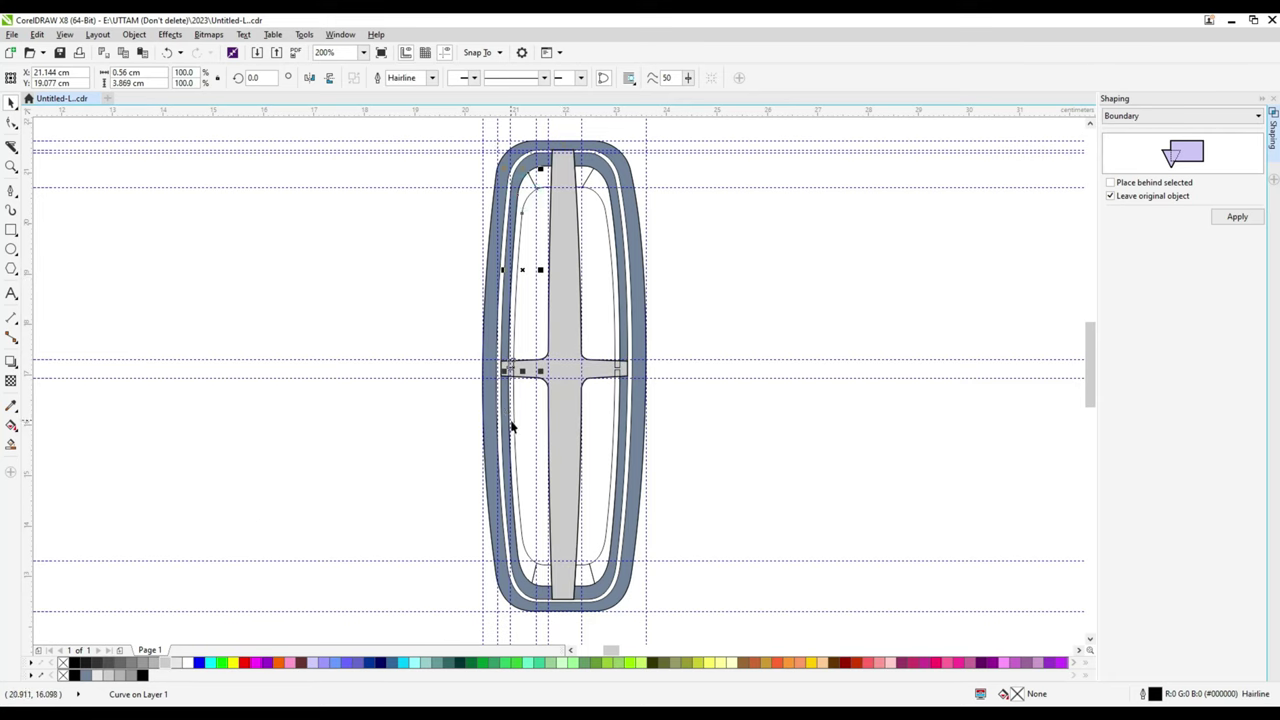
pyautogui.keyDown('shift'); pyautogui.click(603, 532); pyautogui.keyUp('shift')
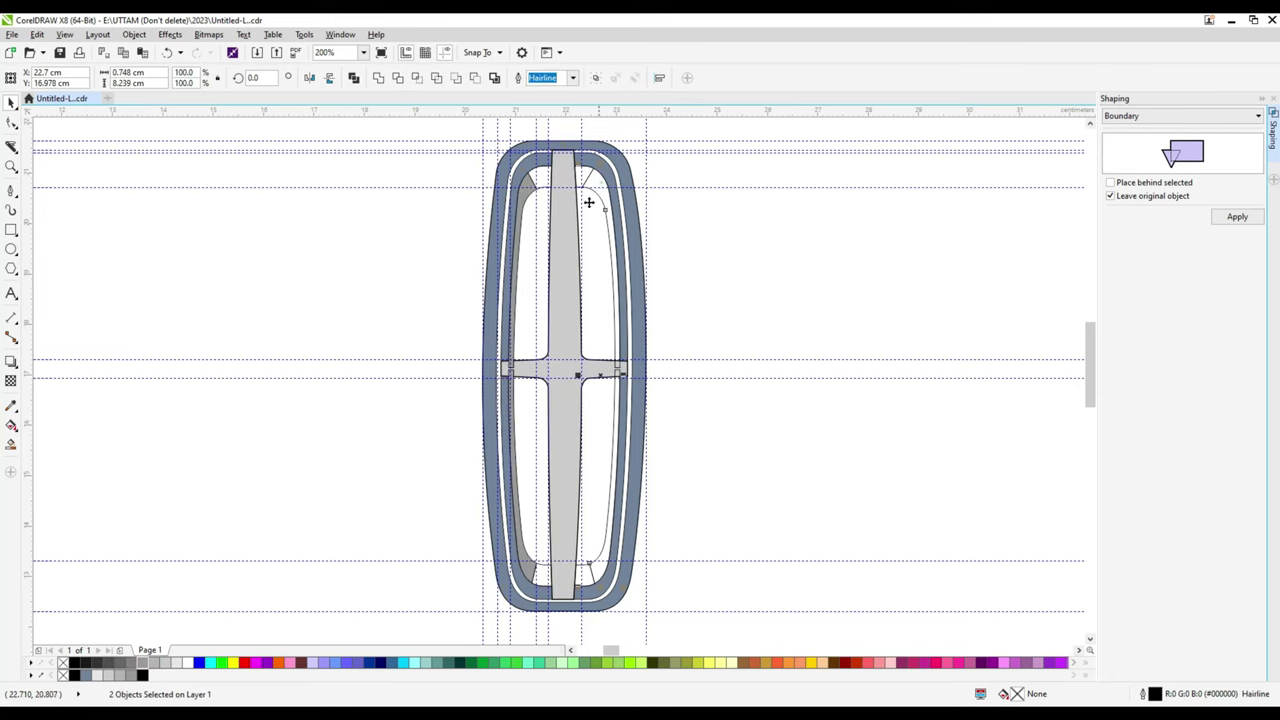
pyautogui.click(145, 673)
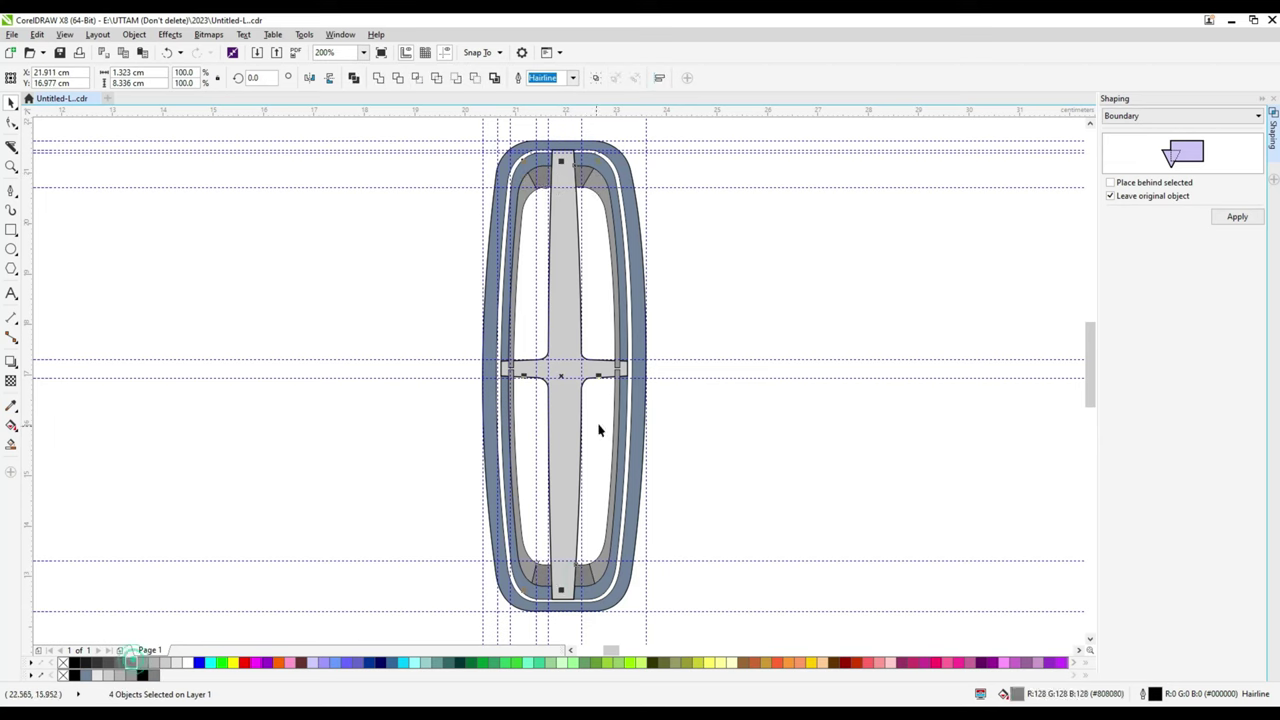
pyautogui.press('Escape')
# - Bring the cross bar to the front, fill the outer ring grey, and apply Boundary keeping the original
pyautogui.rightClick(593, 378)
pyautogui.click(803, 400)
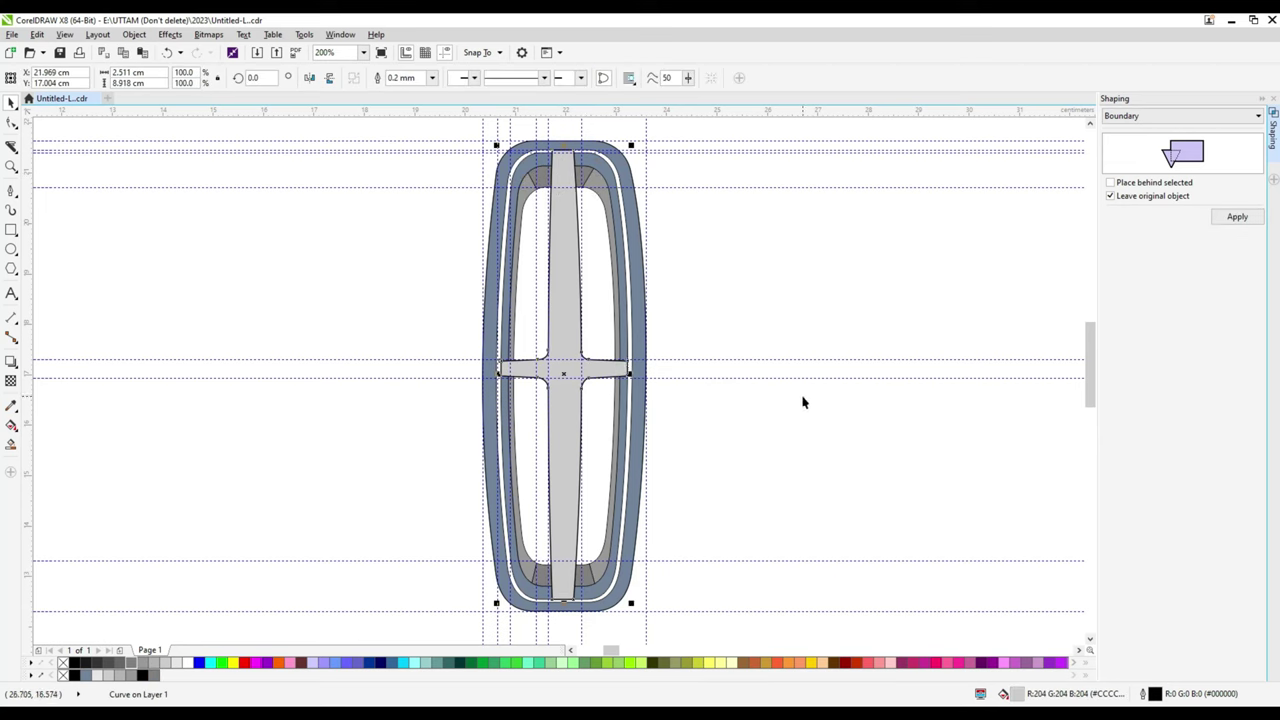
pyautogui.click(145, 673)
pyautogui.press('Escape')
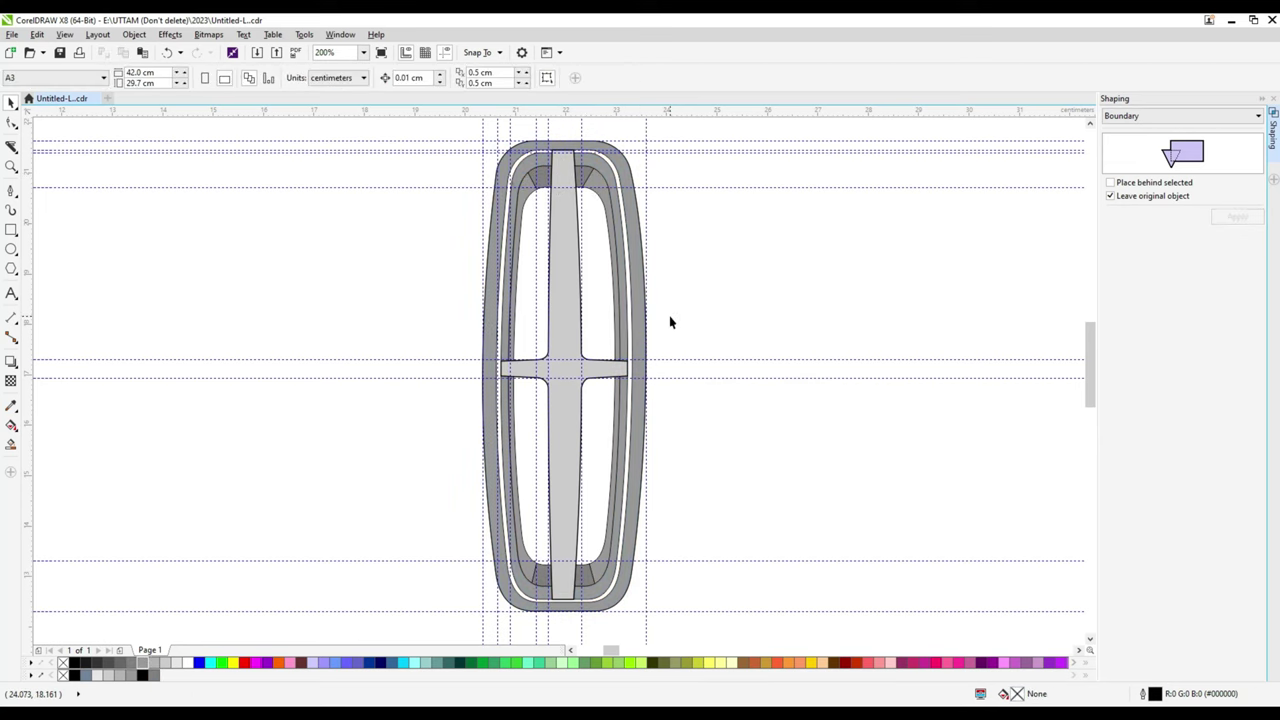
pyautogui.click(644, 327)
pyautogui.click(1237, 216)
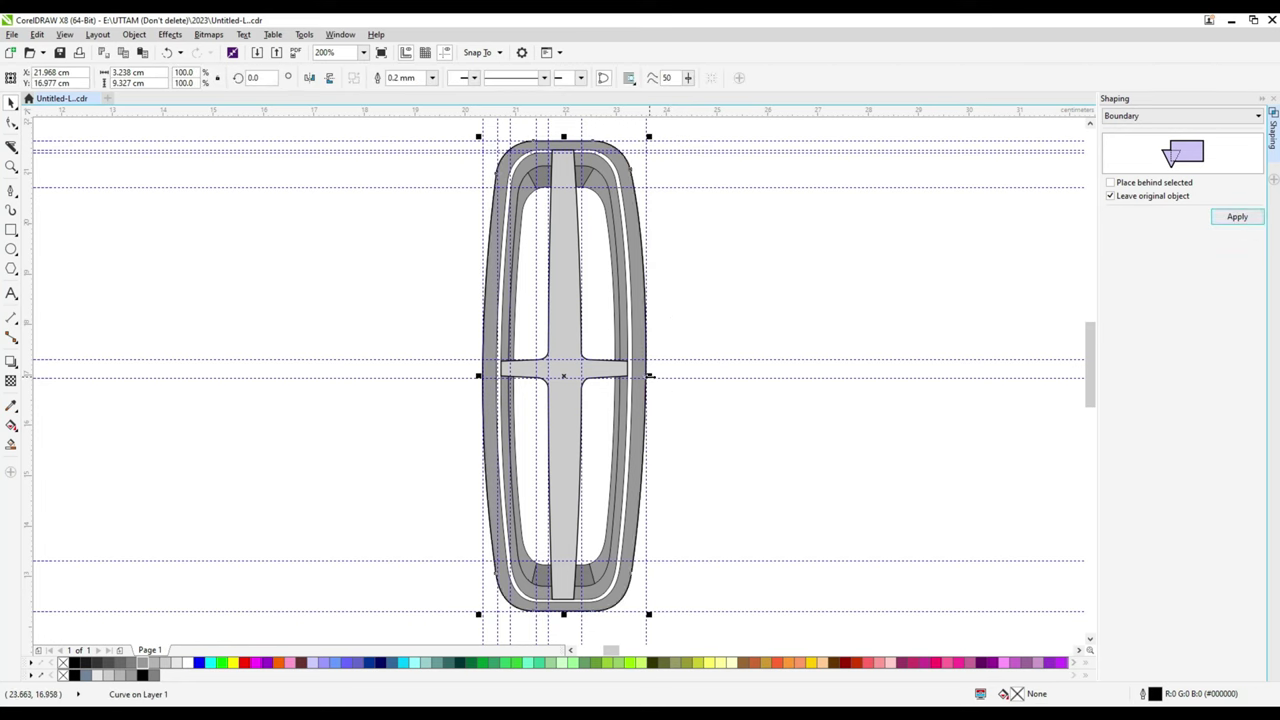
# - Fill the outer ring curve light grey from the palette
pyautogui.scroll(3, 589, 566)
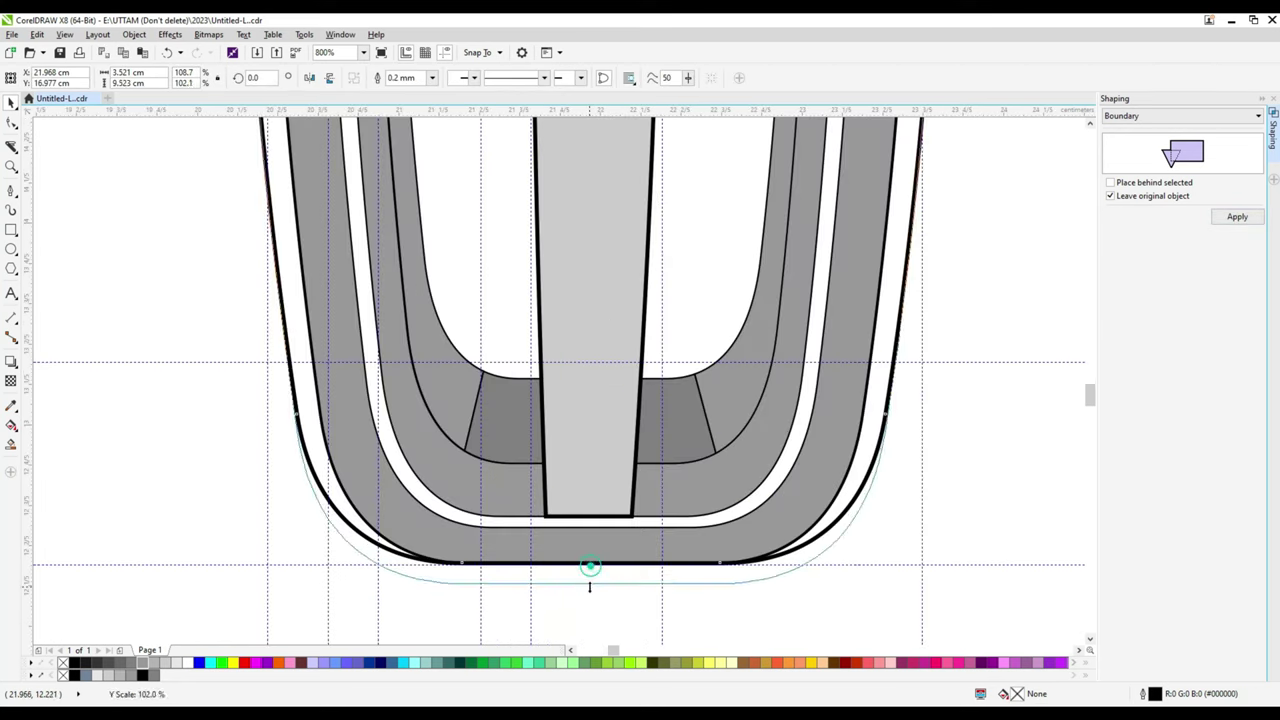
pyautogui.scroll(-3, 589, 540)
pyautogui.scroll(3, 614, 509)
pyautogui.scroll(-3, 616, 513)
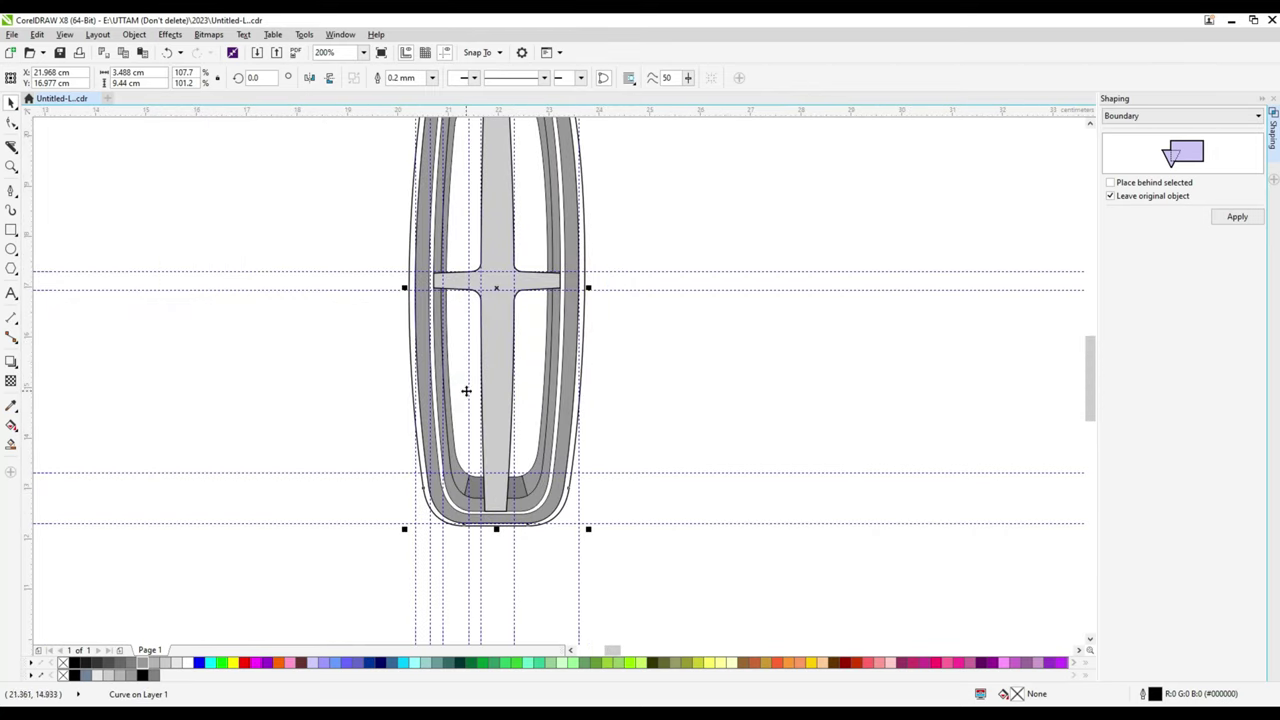
pyautogui.scroll(2, 560, 394)
pyautogui.scroll(2, 490, 270)
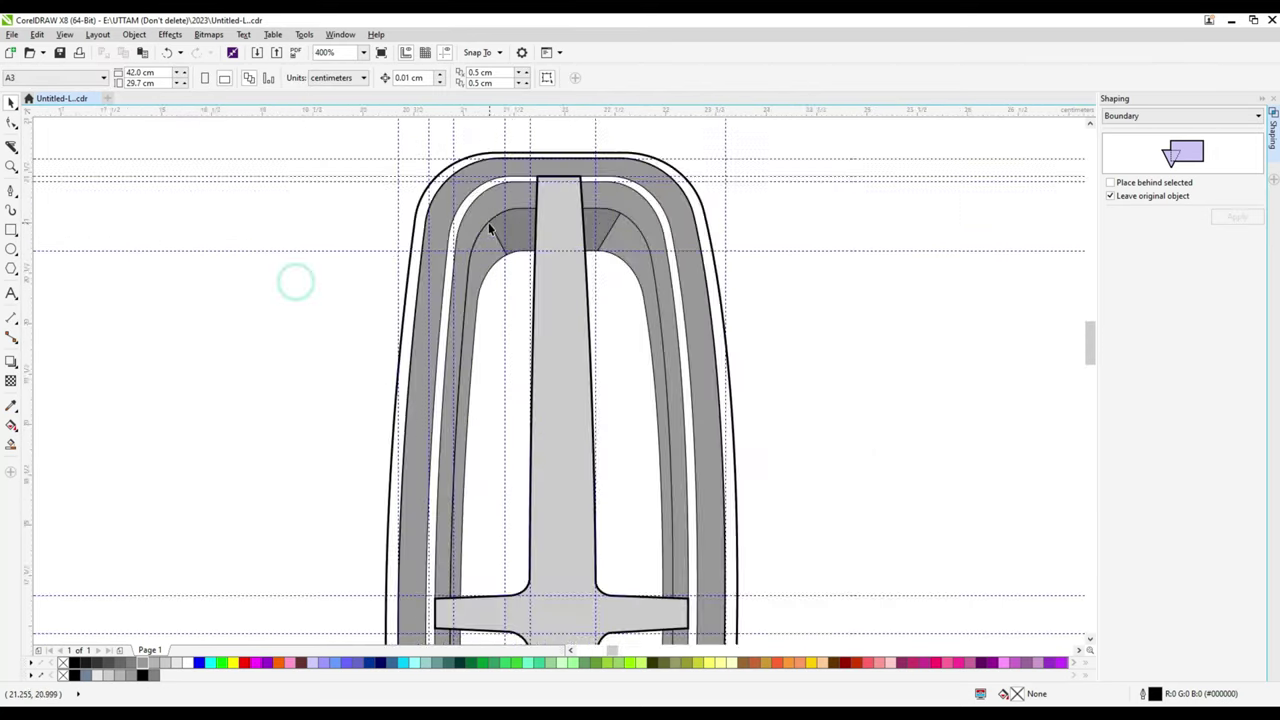
pyautogui.scroll(1, 294, 280)
pyautogui.click(429, 209)
pyautogui.scroll(-3, 817, 294)
pyautogui.scroll(1, 606, 468)
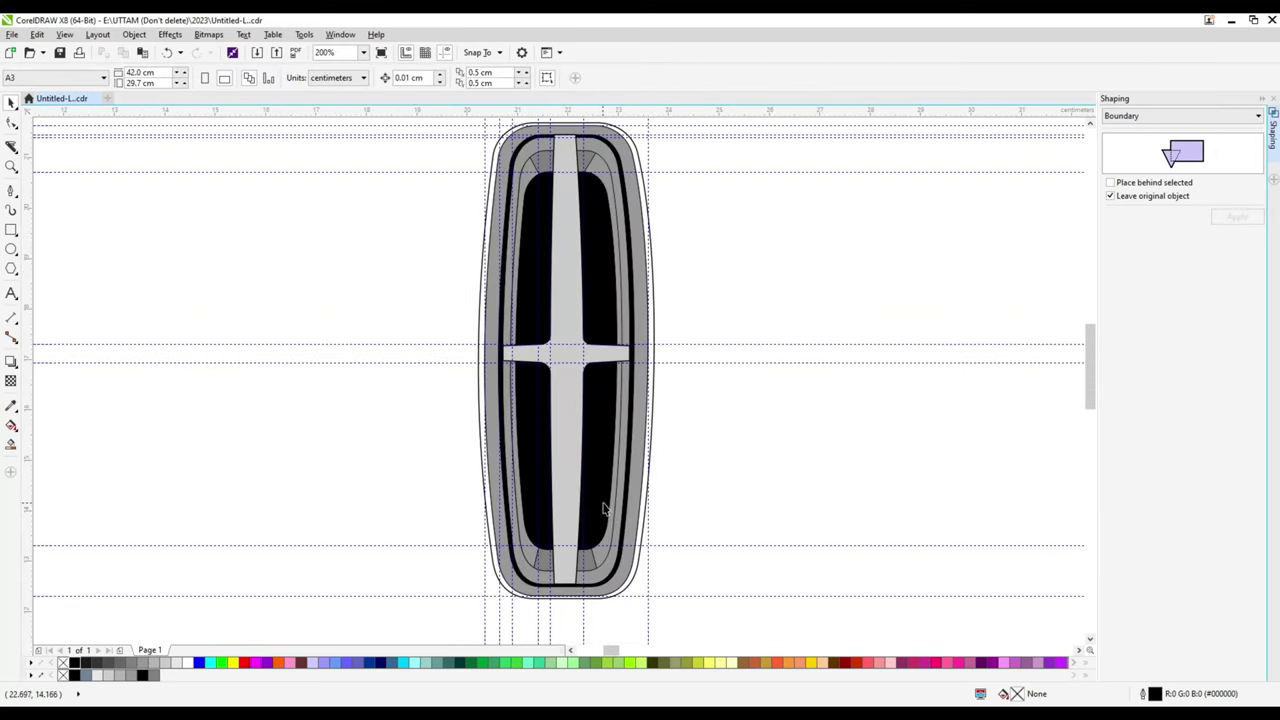
pyautogui.click(614, 513)
pyautogui.click(165, 662)
# - Fill the new boundary curve black so the badge's openings show black
pyautogui.click(651, 317)
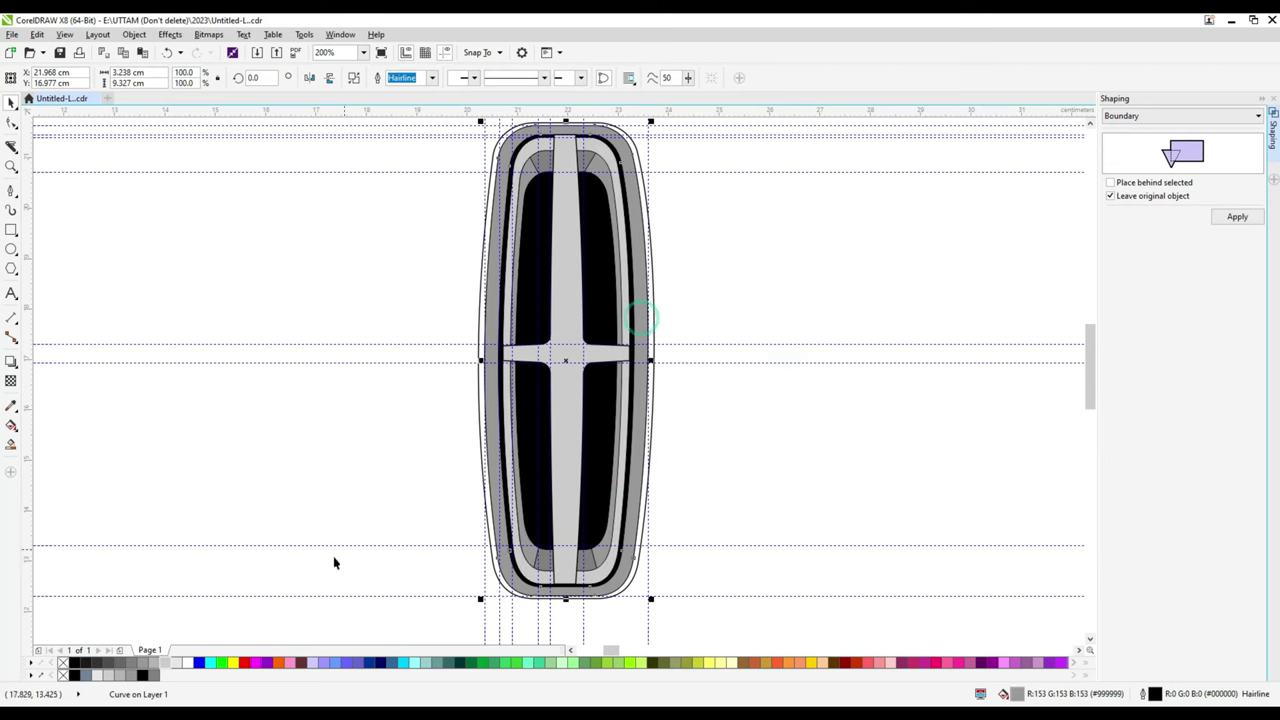
pyautogui.click(177, 662)
pyautogui.click(74, 662)
pyautogui.click(174, 557)
pyautogui.scroll(-1, 437, 420)
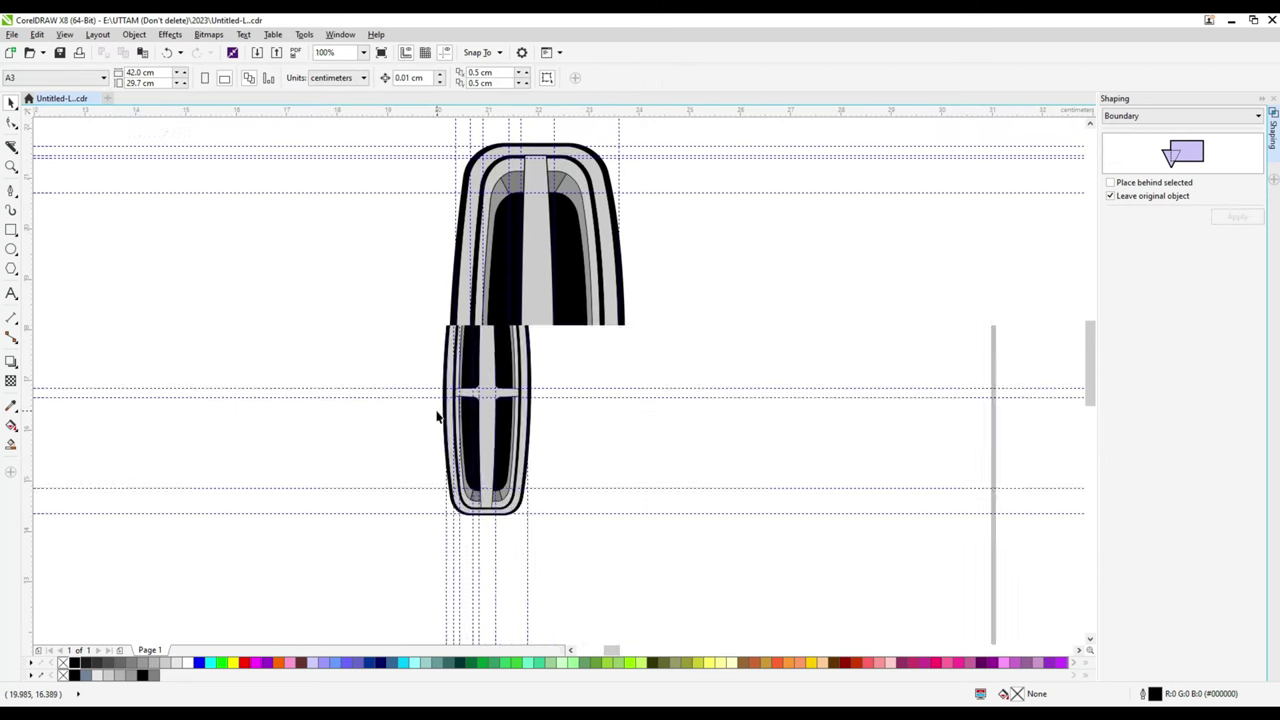
pyautogui.scroll(1, 572, 400)
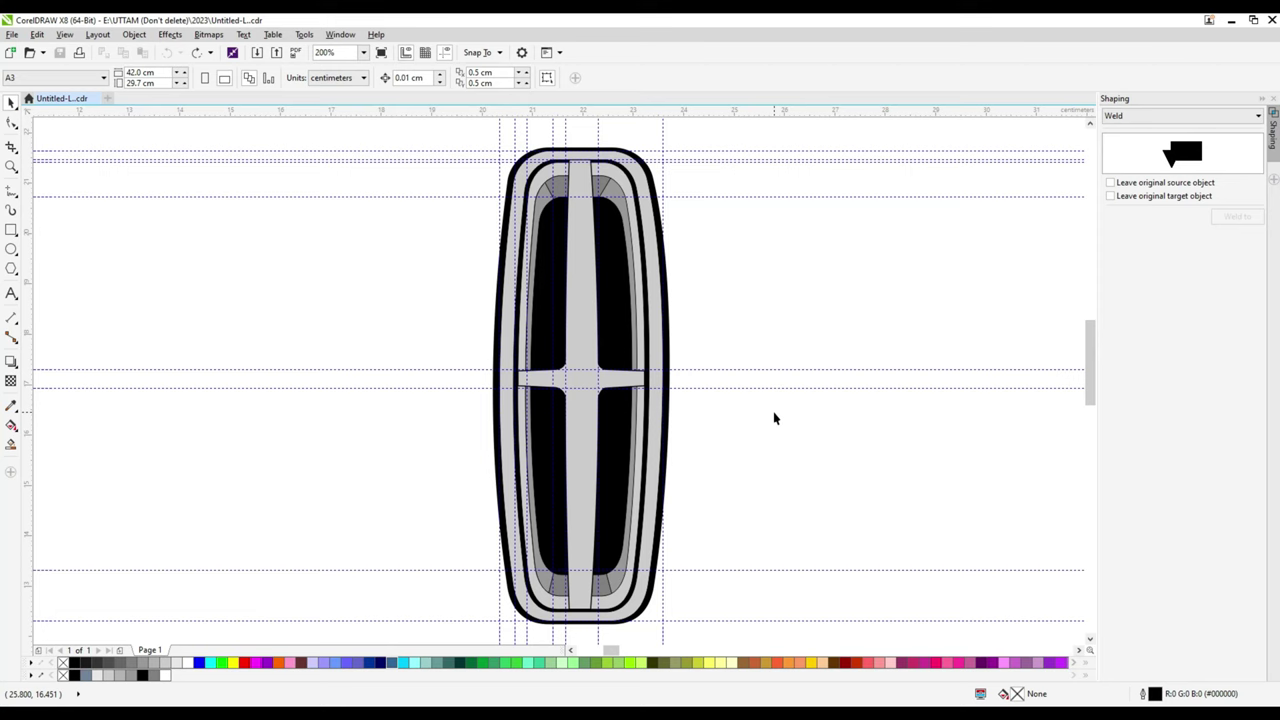
pyautogui.click(608, 274)
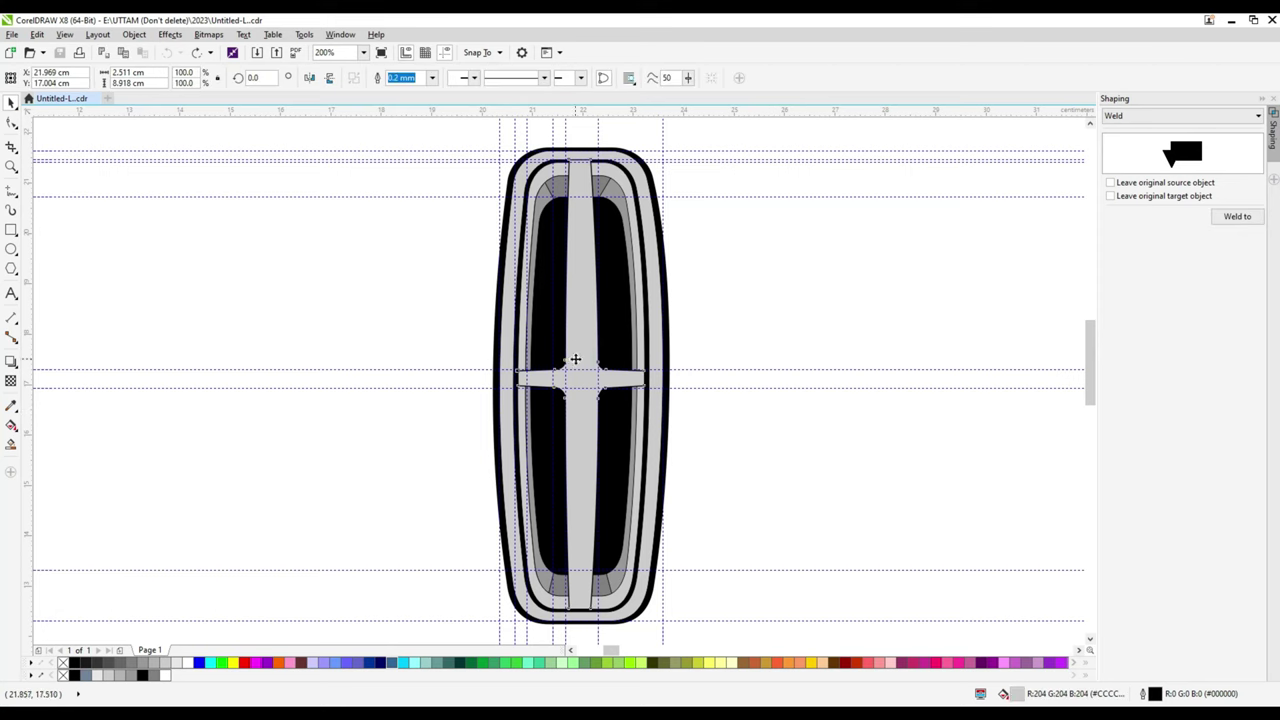
# - Give the central bar a silver fountain-fill preset from Personal fills
pyautogui.hotkey('shift', 'F11')
pyautogui.moveTo(647, 245); pyautogui.dragTo(865, 247)
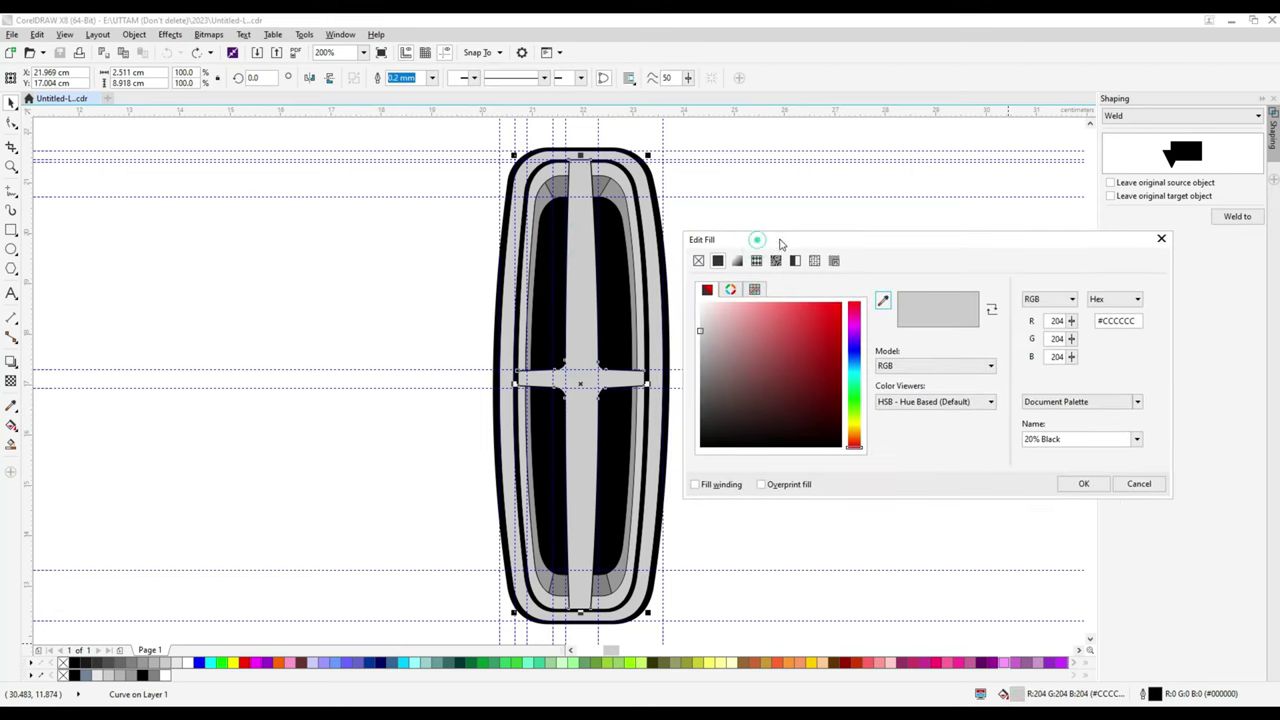
pyautogui.click(736, 261)
pyautogui.click(803, 330)
pyautogui.click(817, 455)
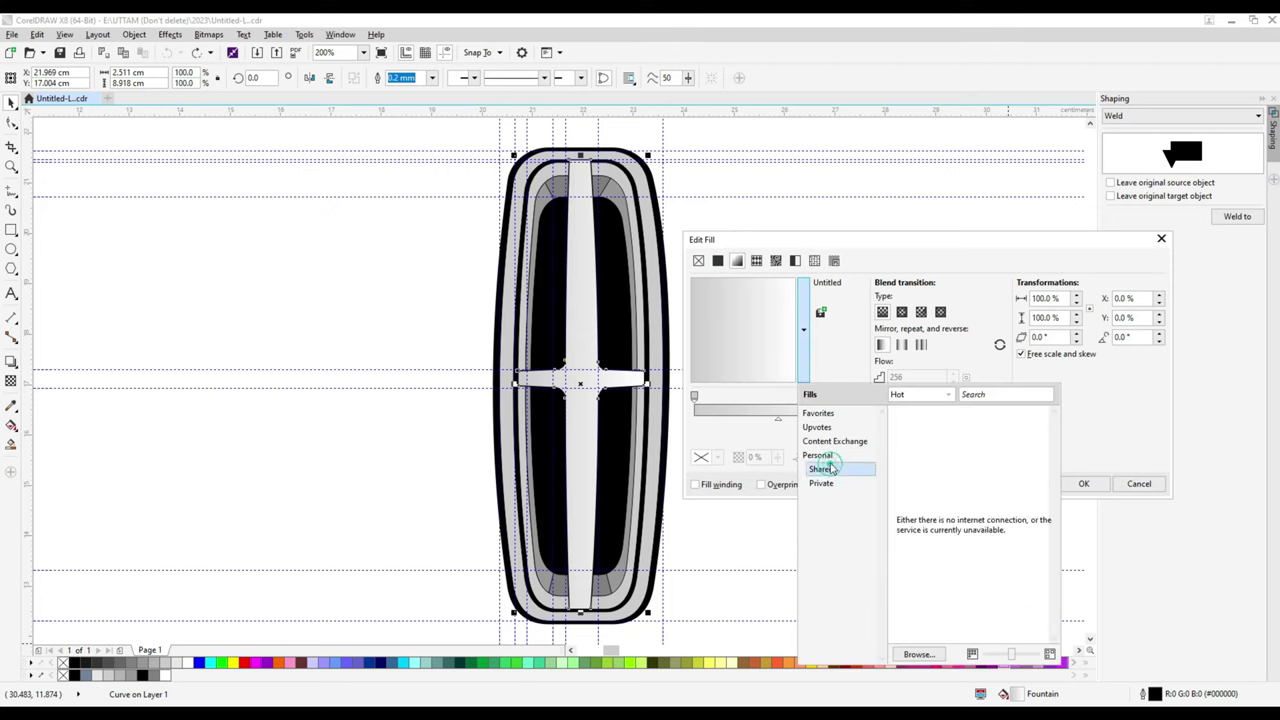
pyautogui.click(988, 432)
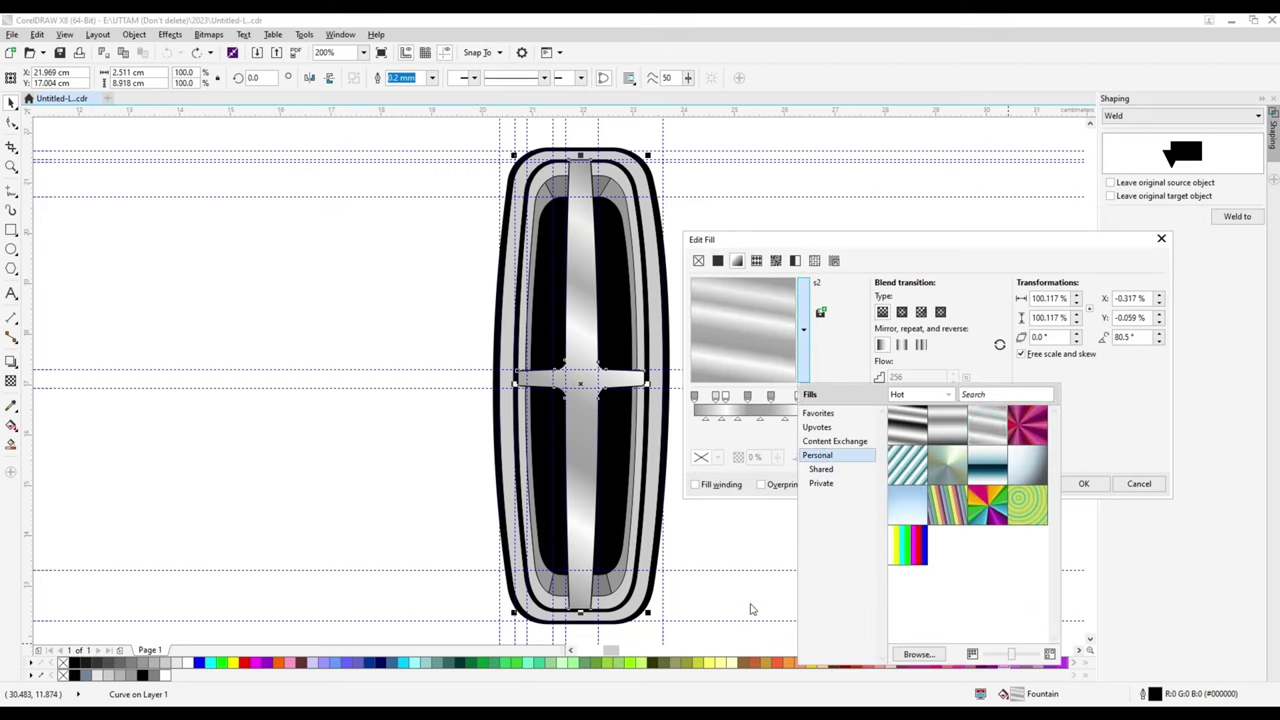
pyautogui.click(751, 606)
# - Rotate the gradient, slide a stop to 48% and make the end stop white
pyautogui.click(716, 398)
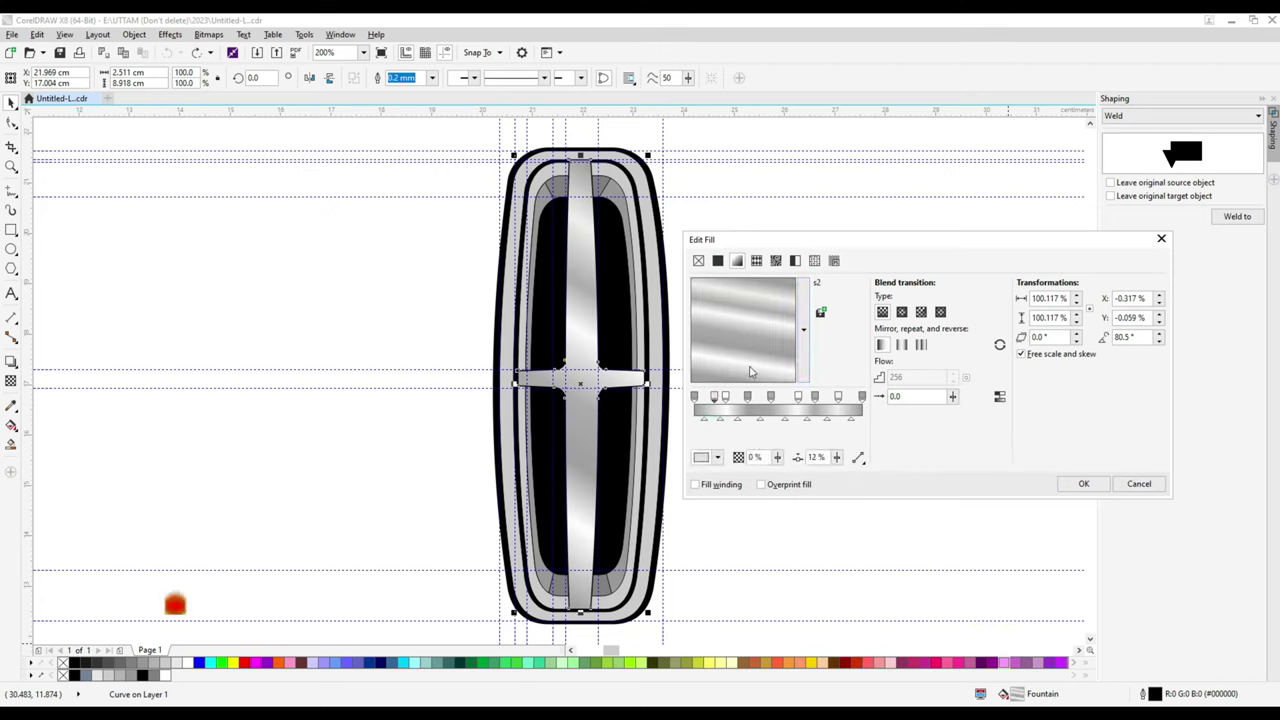
pyautogui.moveTo(745, 335)
pyautogui.mouseDown()
pyautogui.moveTo(743, 383)
pyautogui.moveTo(734, 371)
pyautogui.mouseUp()
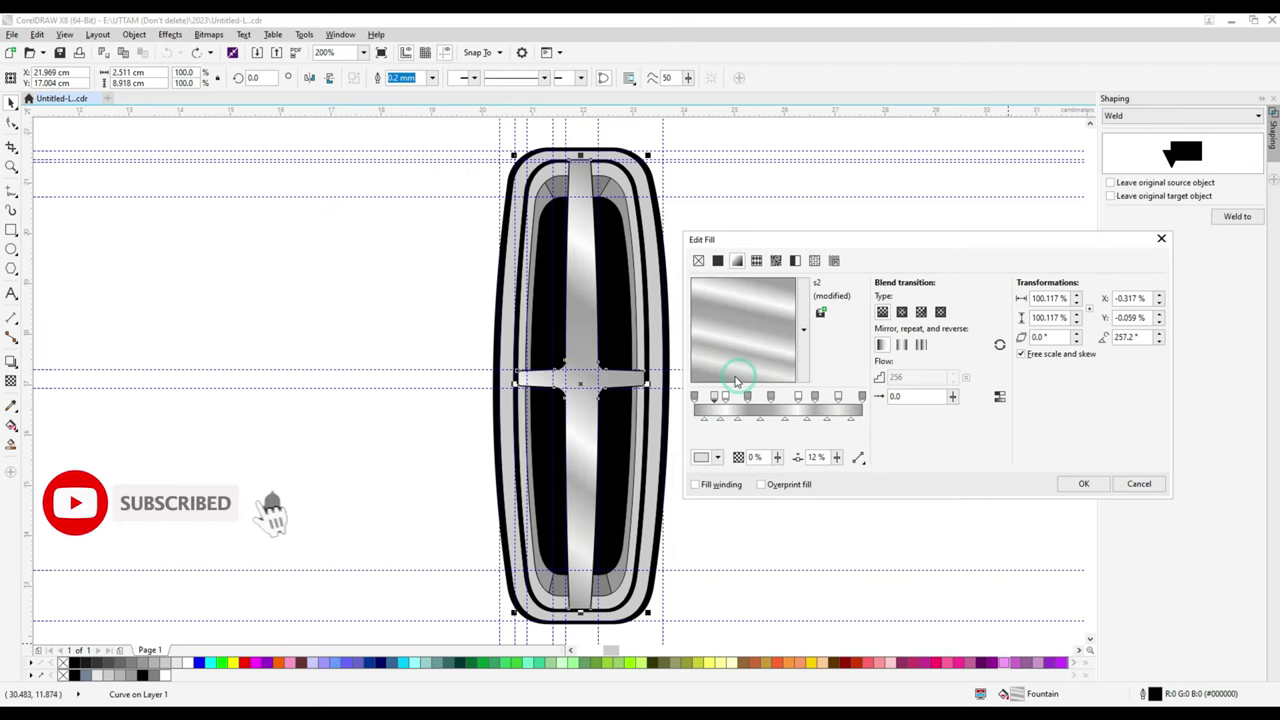
pyautogui.click(799, 400)
pyautogui.moveTo(799, 405); pyautogui.dragTo(778, 405)
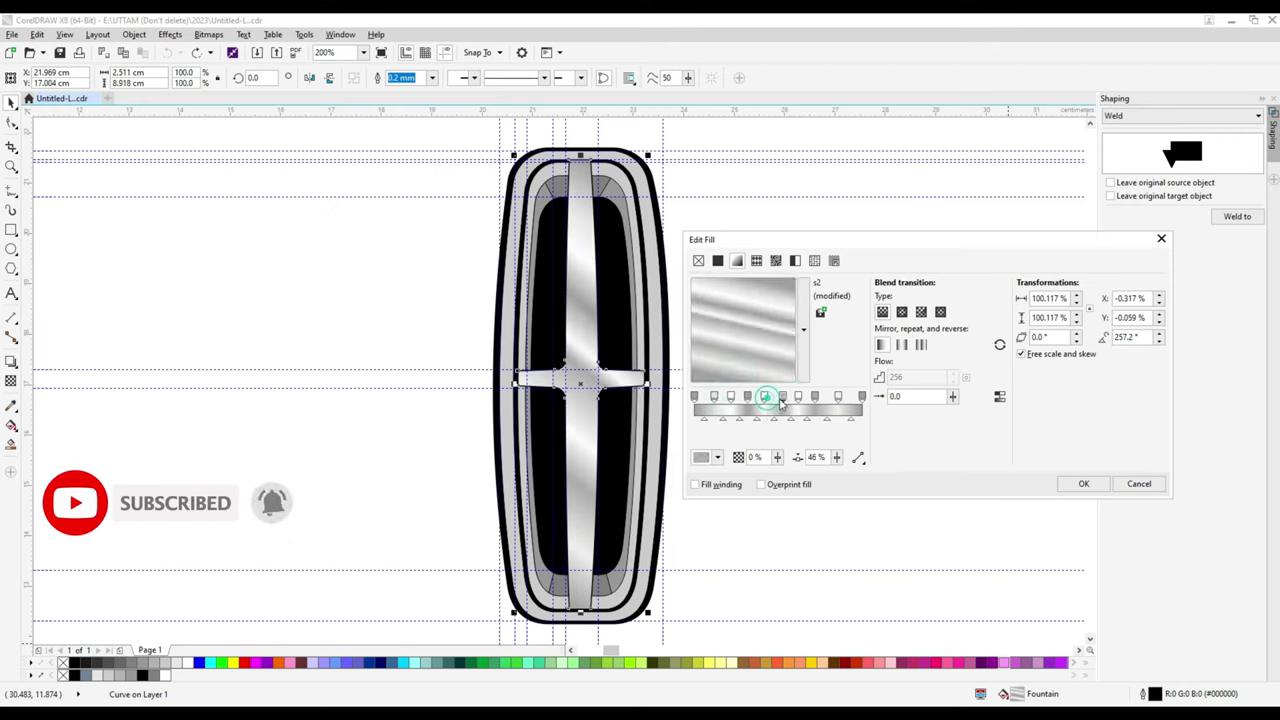
pyautogui.click(838, 397)
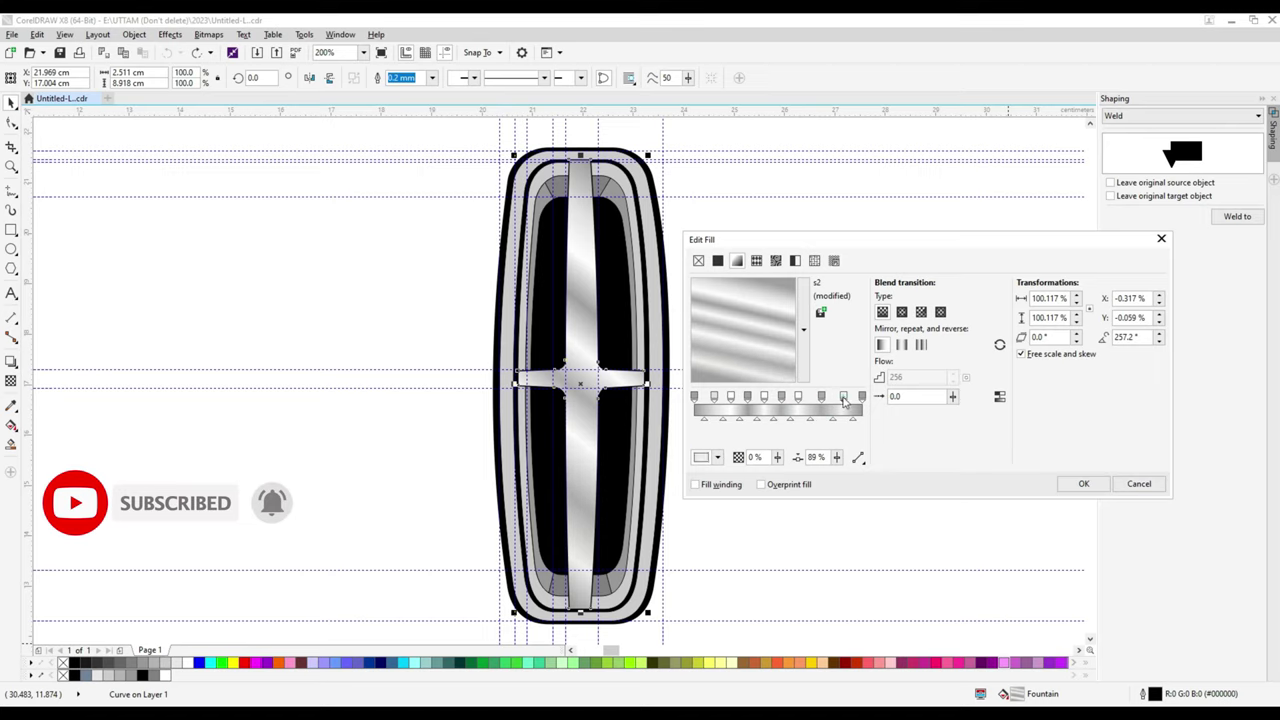
pyautogui.click(717, 457)
pyautogui.click(905, 520)
# - Move a stop to 12%, add a grey stop near 16%, shift another to 27%, with horizontal bands
pyautogui.moveTo(728, 400)
pyautogui.mouseDown()
pyautogui.moveTo(716, 415)
pyautogui.moveTo(746, 397)
pyautogui.mouseUp()
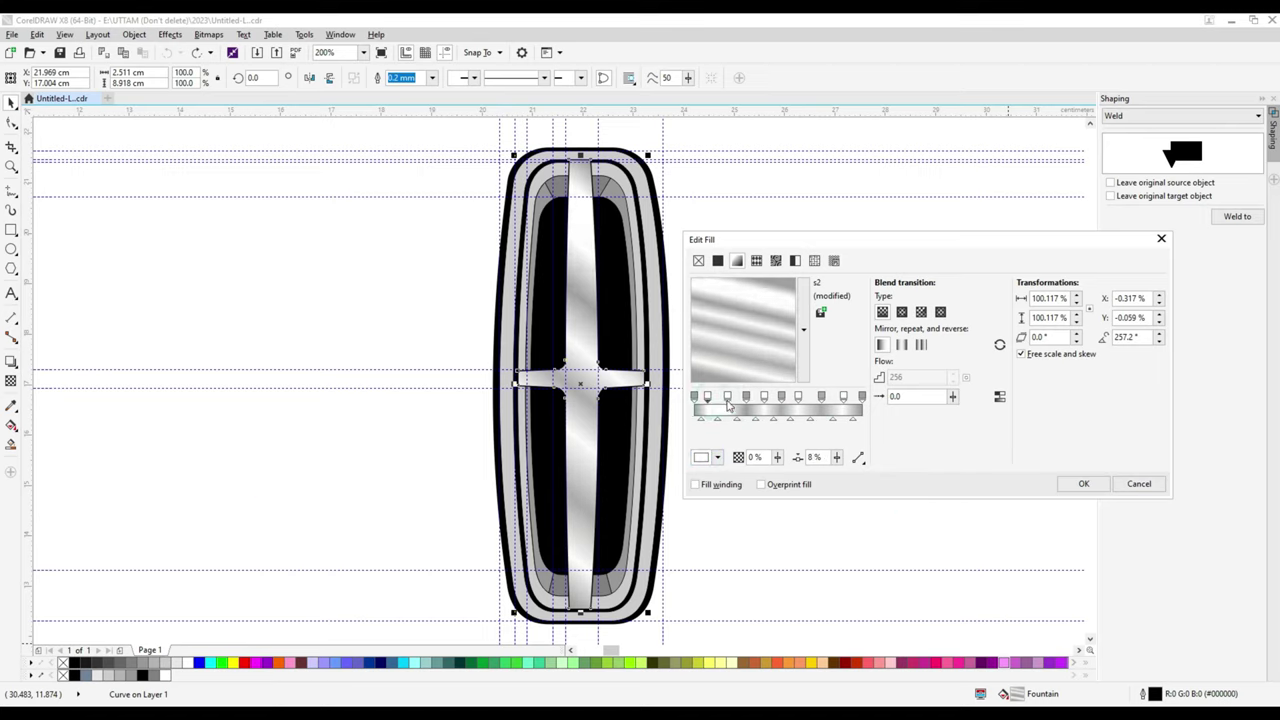
pyautogui.doubleClick(723, 410)
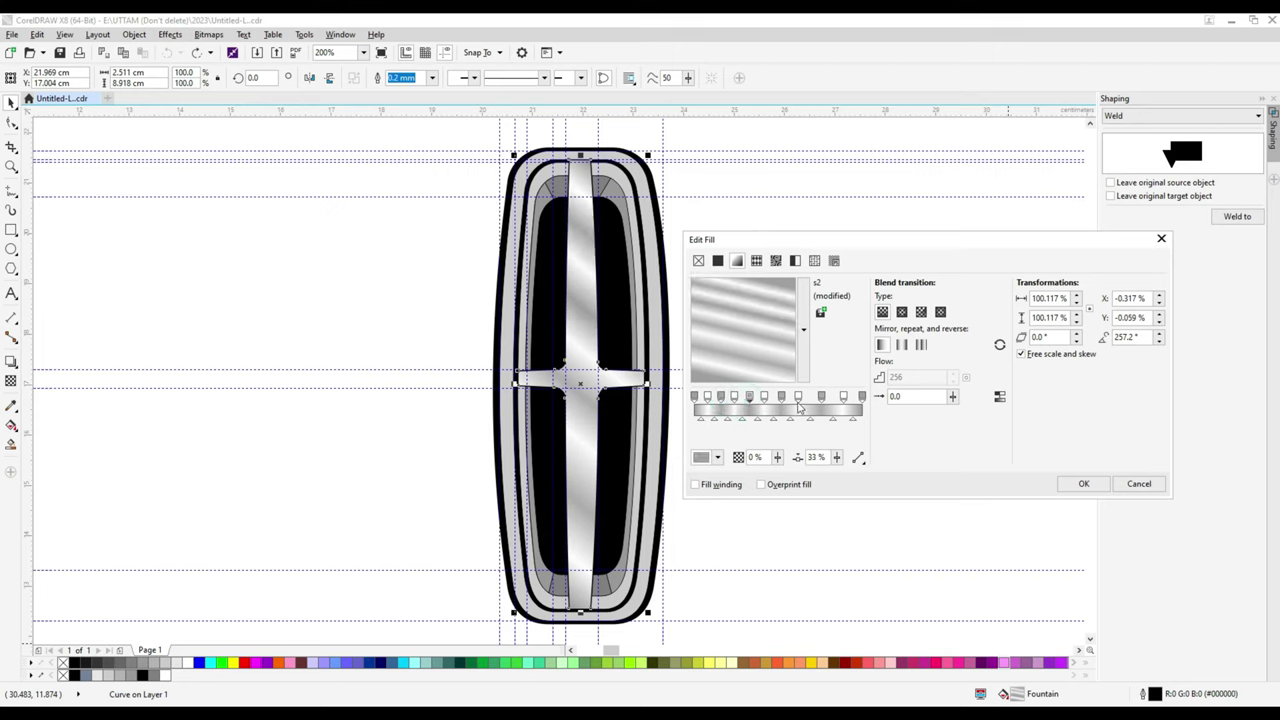
pyautogui.moveTo(783, 405); pyautogui.dragTo(769, 400)
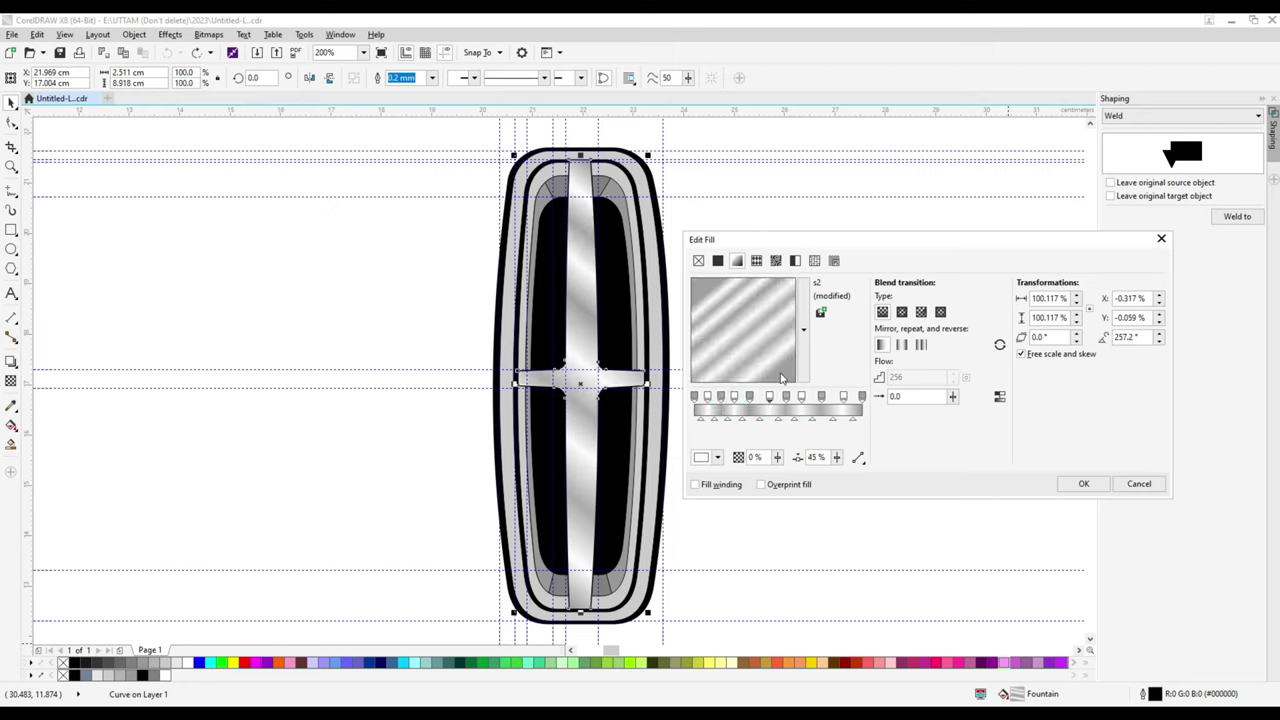
pyautogui.moveTo(748, 397); pyautogui.dragTo(776, 397)
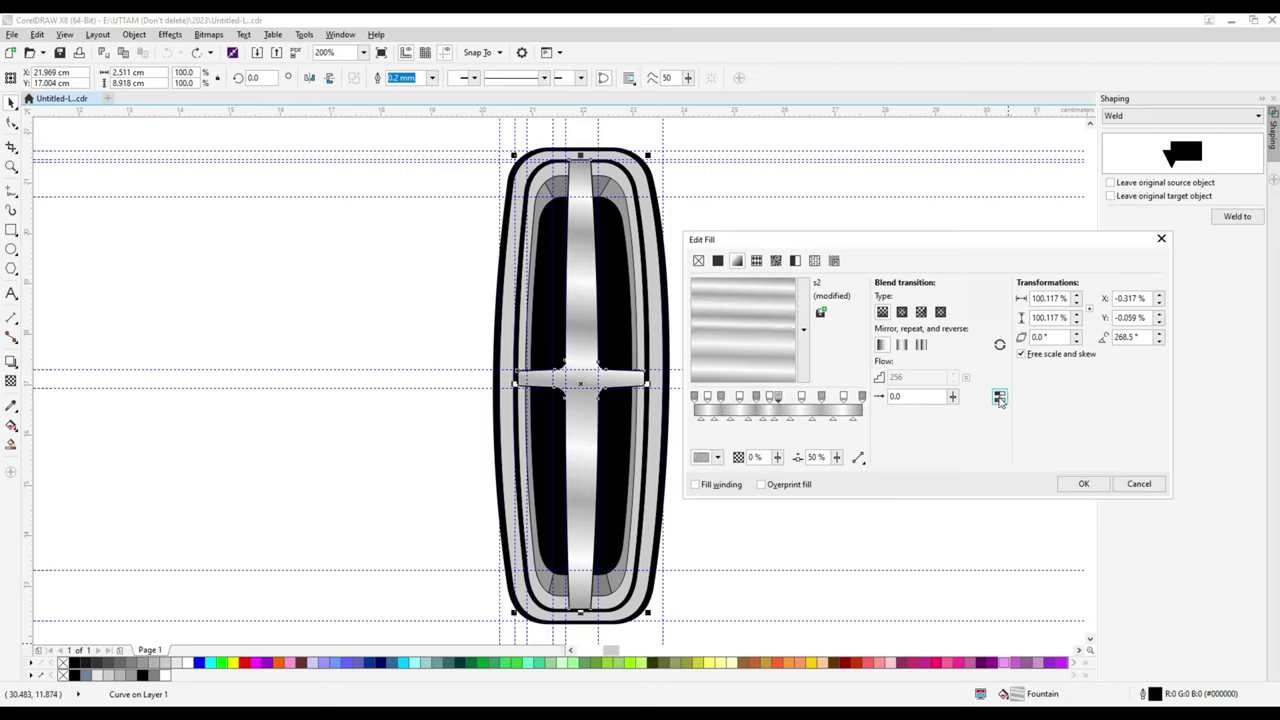
# - Apply the silver fill, then copy the bar's fill onto the frame rings
pyautogui.click(1083, 484)
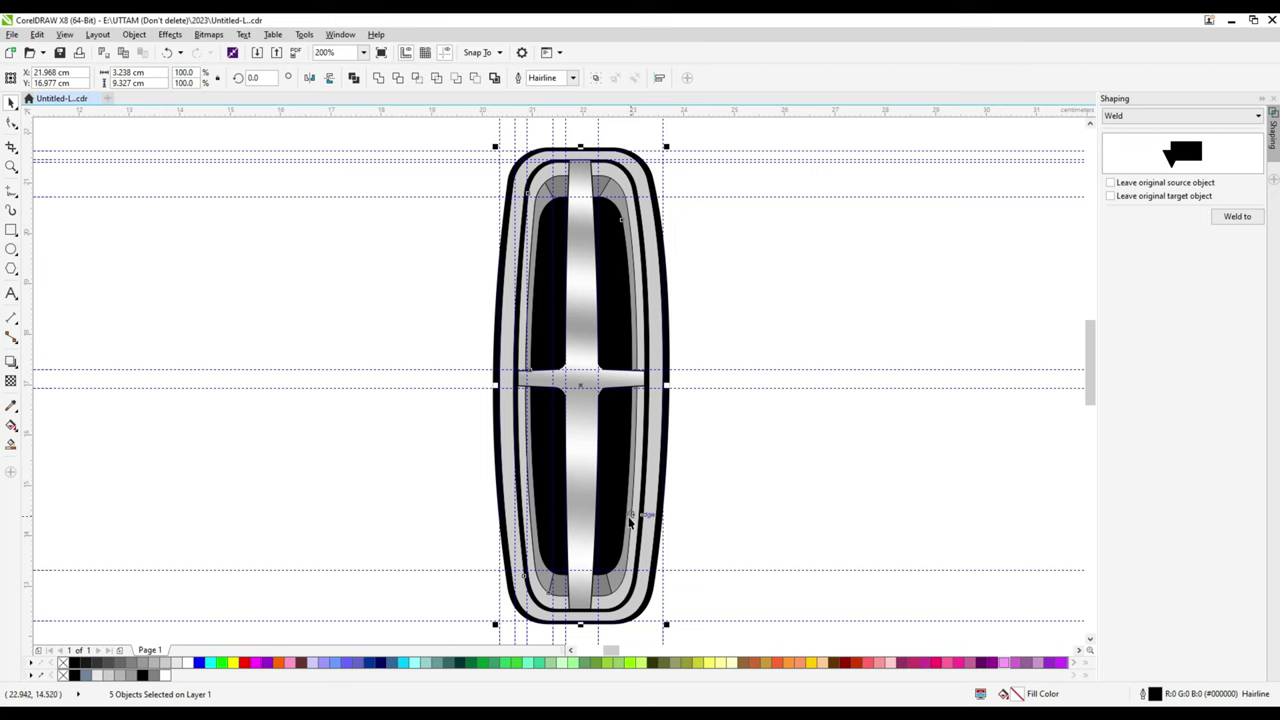
pyautogui.click(37, 34)
pyautogui.click(106, 220)
pyautogui.click(658, 396)
pyautogui.click(563, 257)
pyautogui.click(748, 244)
# - Copy the silver bar's fill onto the two small top corner wedges
pyautogui.click(607, 189)
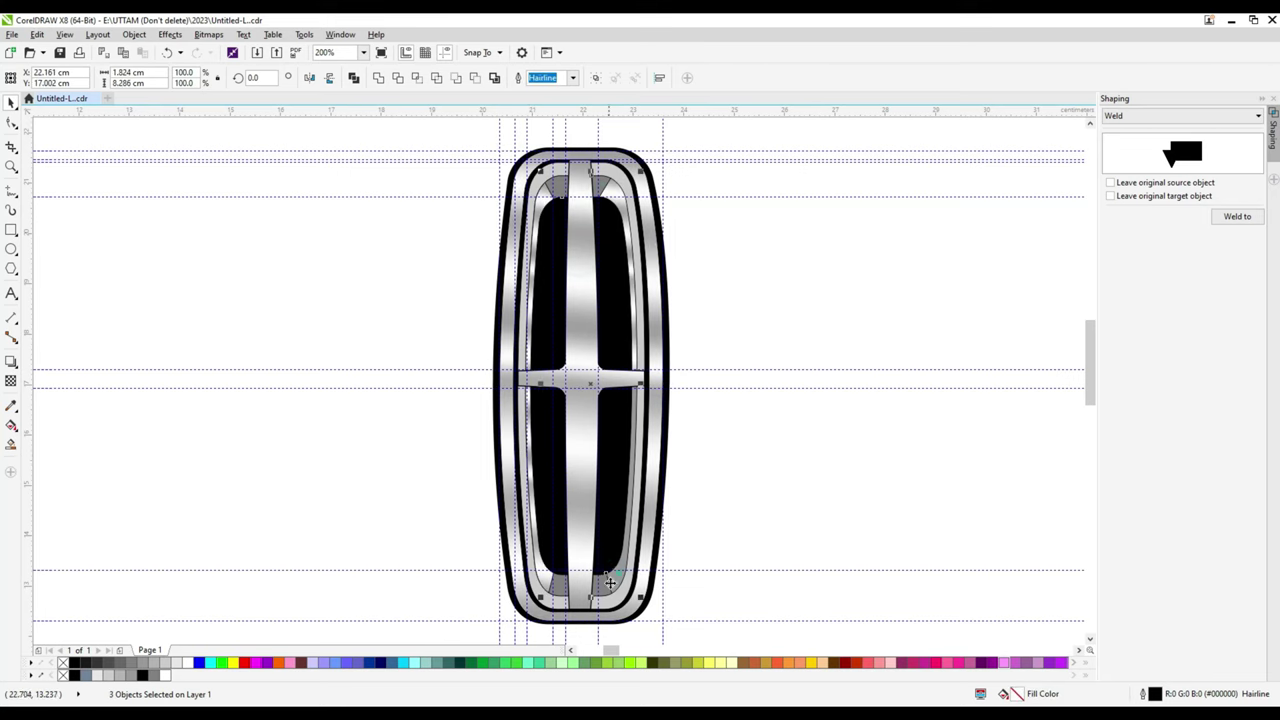
pyautogui.click(37, 34)
pyautogui.click(106, 220)
pyautogui.click(652, 395)
pyautogui.click(545, 185)
pyautogui.scroll(2, 557, 195)
pyautogui.scroll(-1, 557, 195)
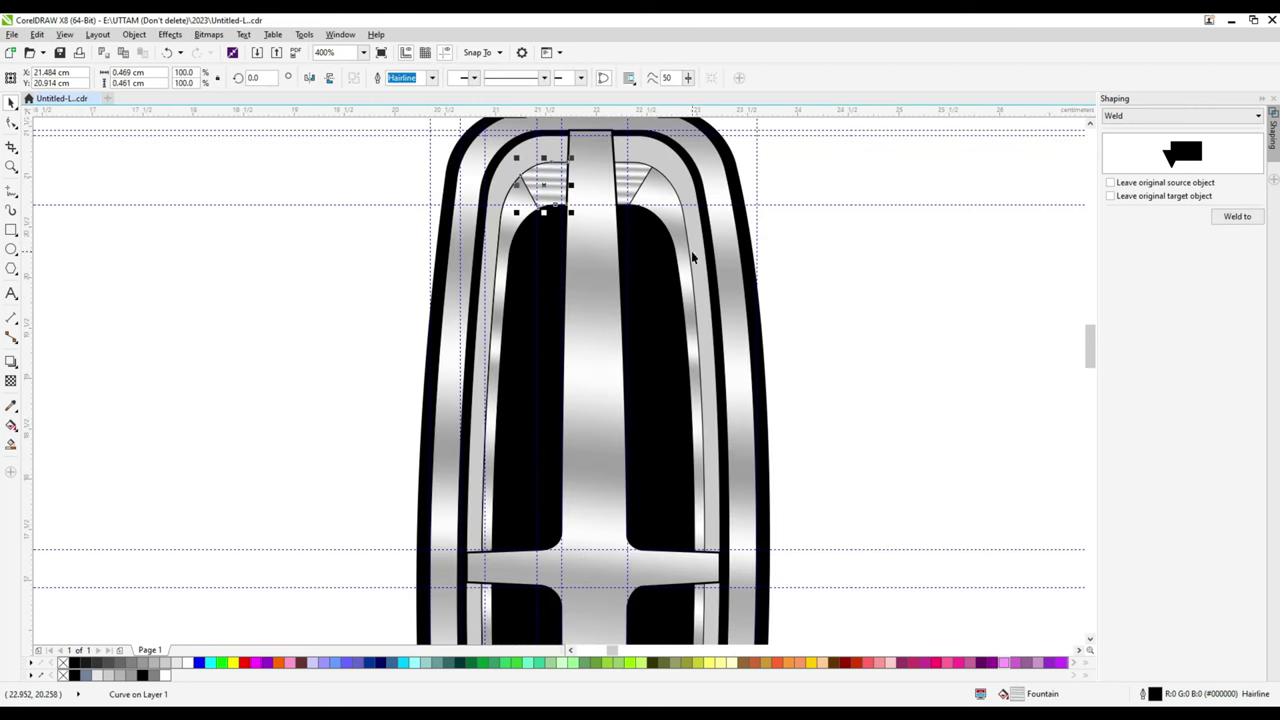
pyautogui.scroll(-2, 691, 257)
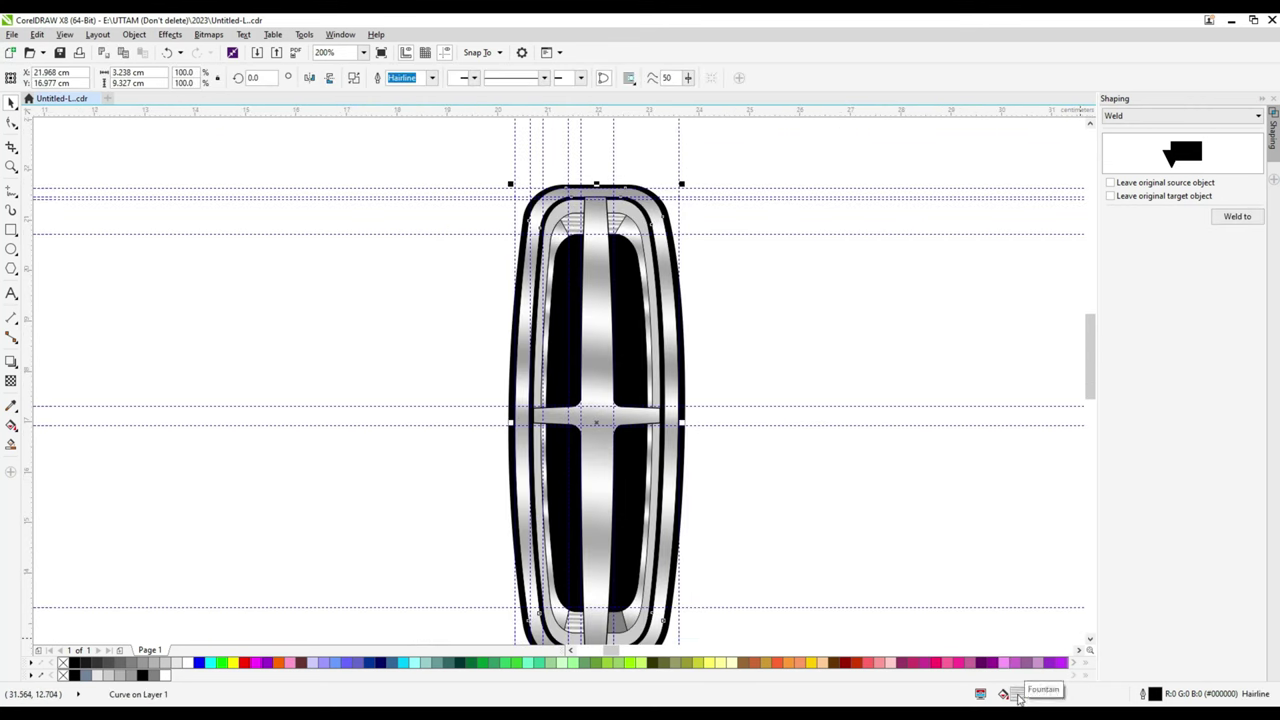
pyautogui.scroll(-2, 706, 295)
pyautogui.scroll(2, 675, 352)
# - Select the left corner wedge to adjust its gradient with the Interactive Fill tool
pyautogui.click(607, 163)
pyautogui.scroll(2, 607, 163)
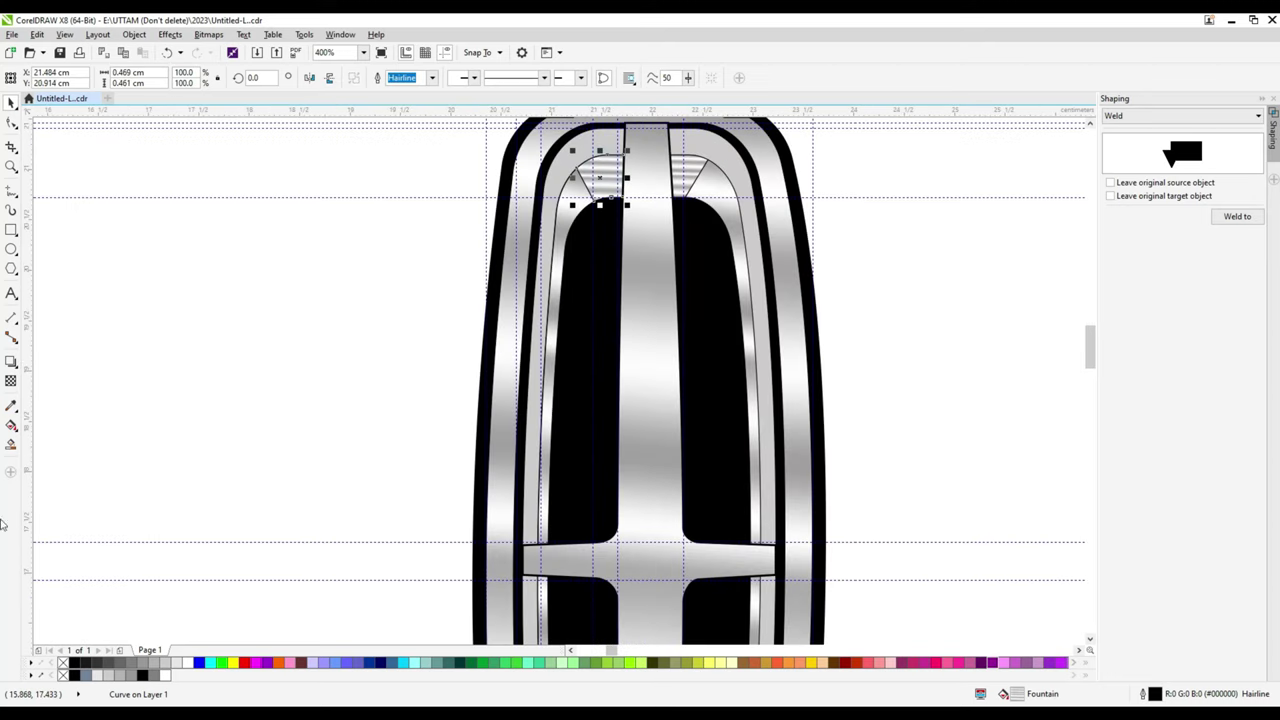
pyautogui.click(11, 424)
pyautogui.scroll(1, 603, 150)
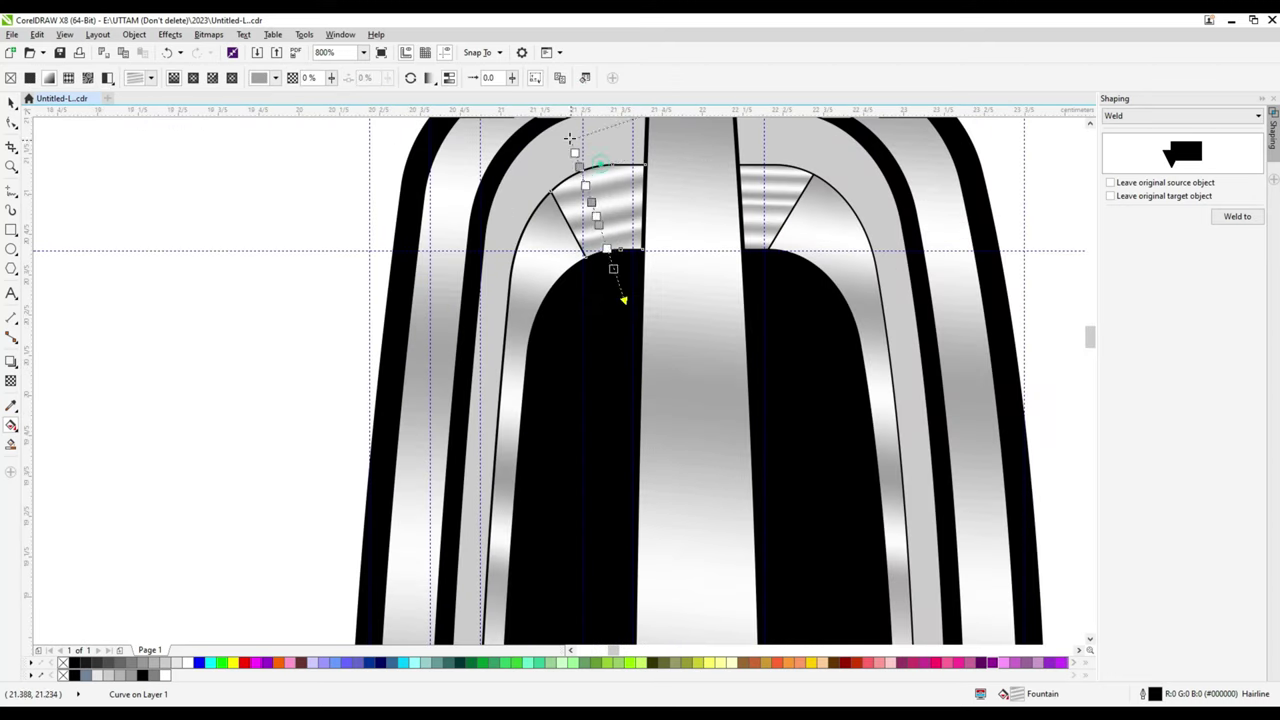
# - Run both corner wedges' gradients downward and stretch a gradient to the cross strip
pyautogui.moveTo(570, 137); pyautogui.dragTo(632, 392)
pyautogui.click(784, 185)
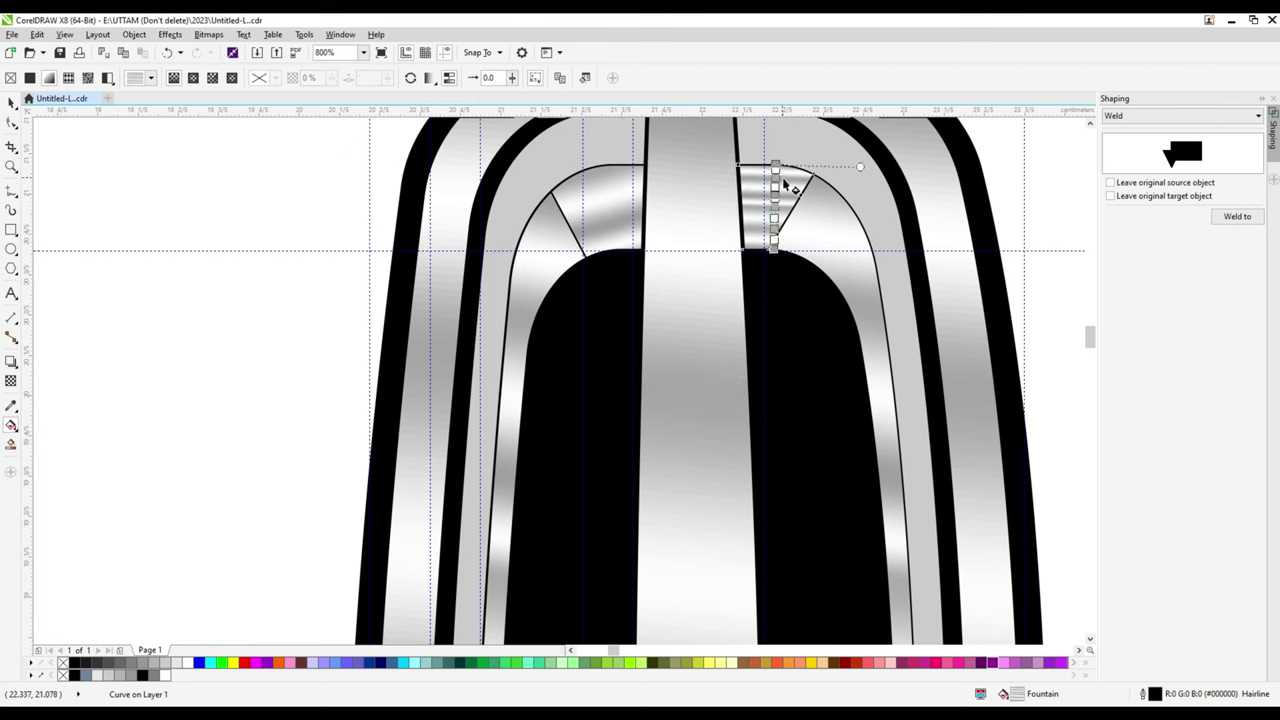
pyautogui.moveTo(775, 165); pyautogui.dragTo(717, 382)
pyautogui.scroll(-2, 718, 381)
pyautogui.scroll(1, 590, 520)
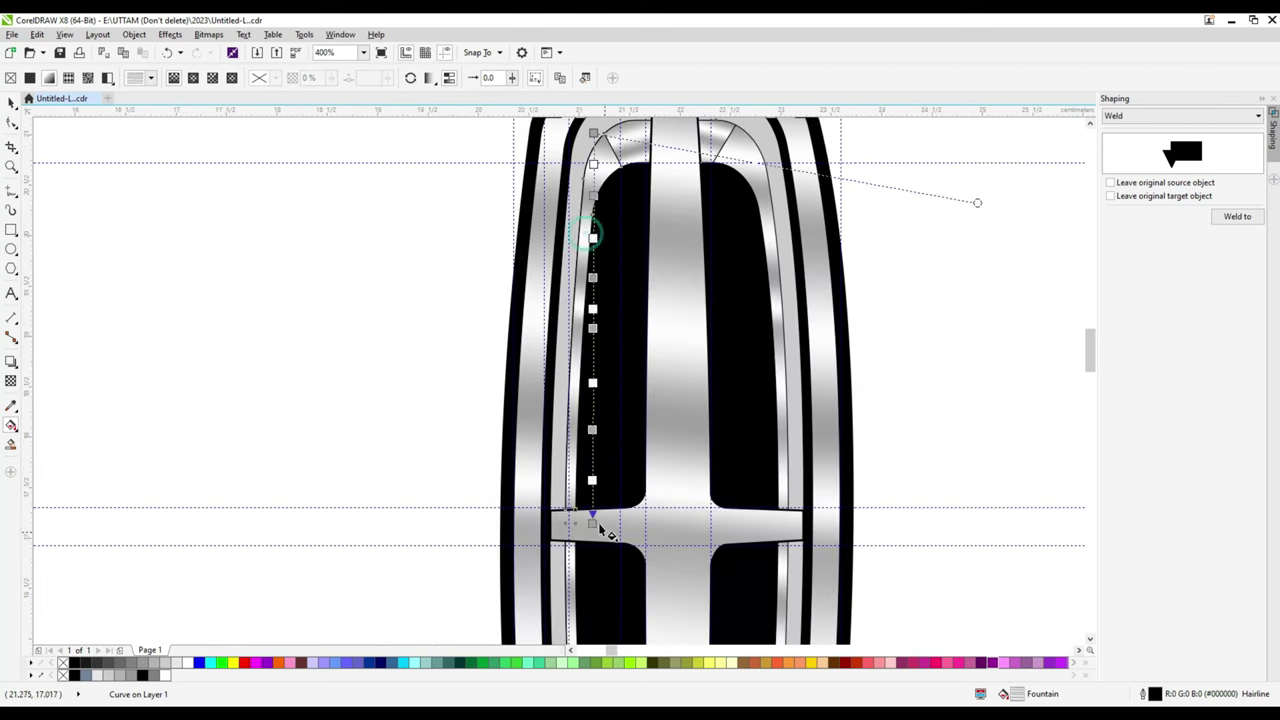
pyautogui.moveTo(591, 523); pyautogui.dragTo(581, 565)
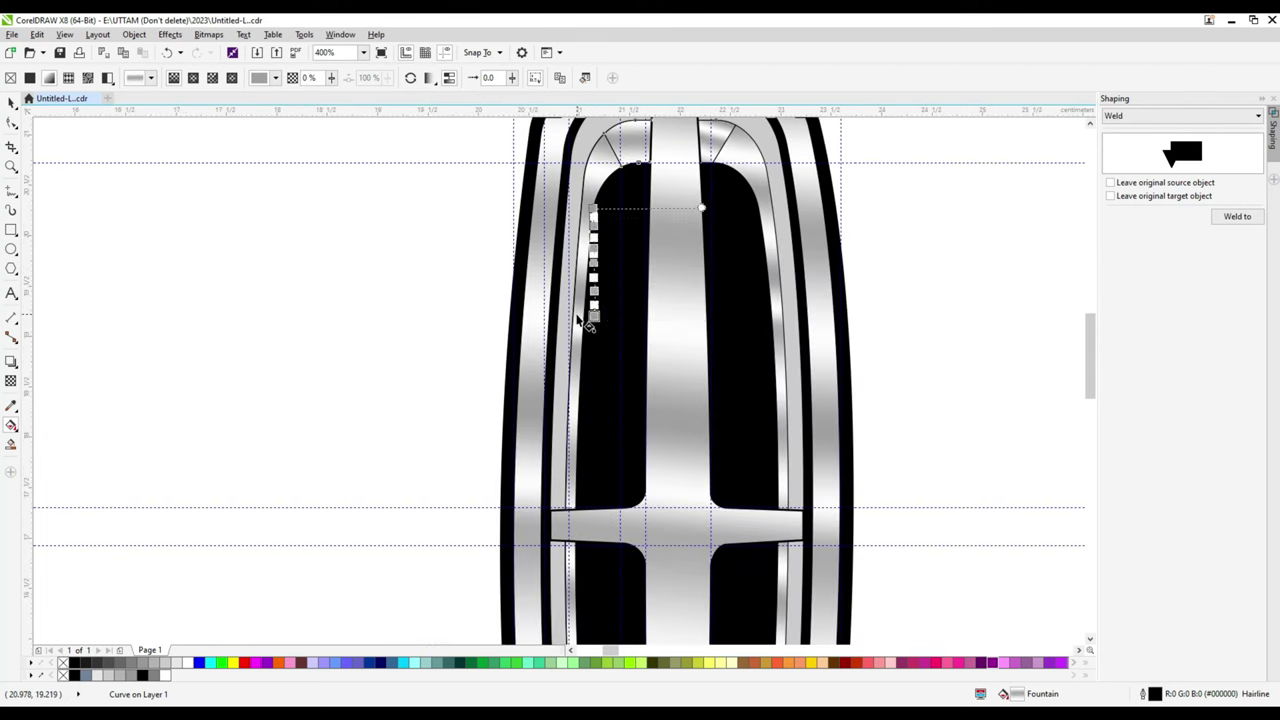
pyautogui.scroll(2, 602, 240)
# - Make the top two fill nodes black and stretch the fill vector up-right
pyautogui.click(655, 193)
pyautogui.click(683, 224)
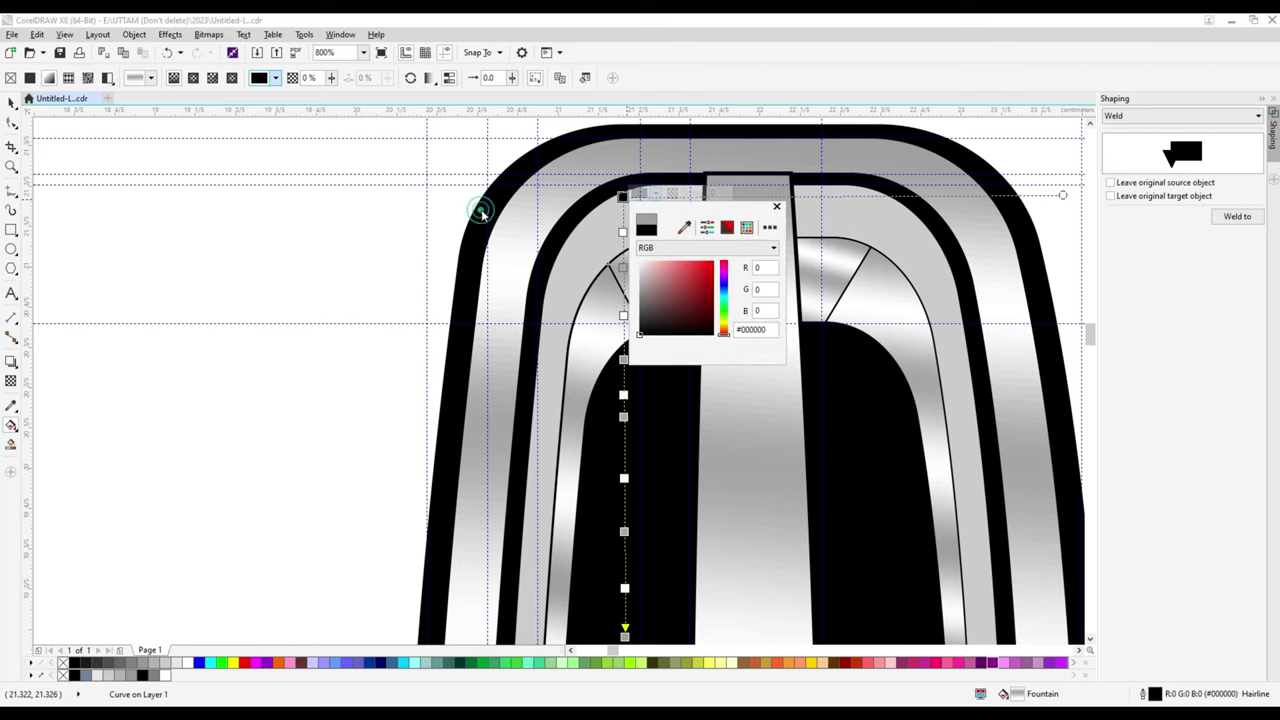
pyautogui.click(484, 208)
pyautogui.click(622, 265)
pyautogui.click(645, 425)
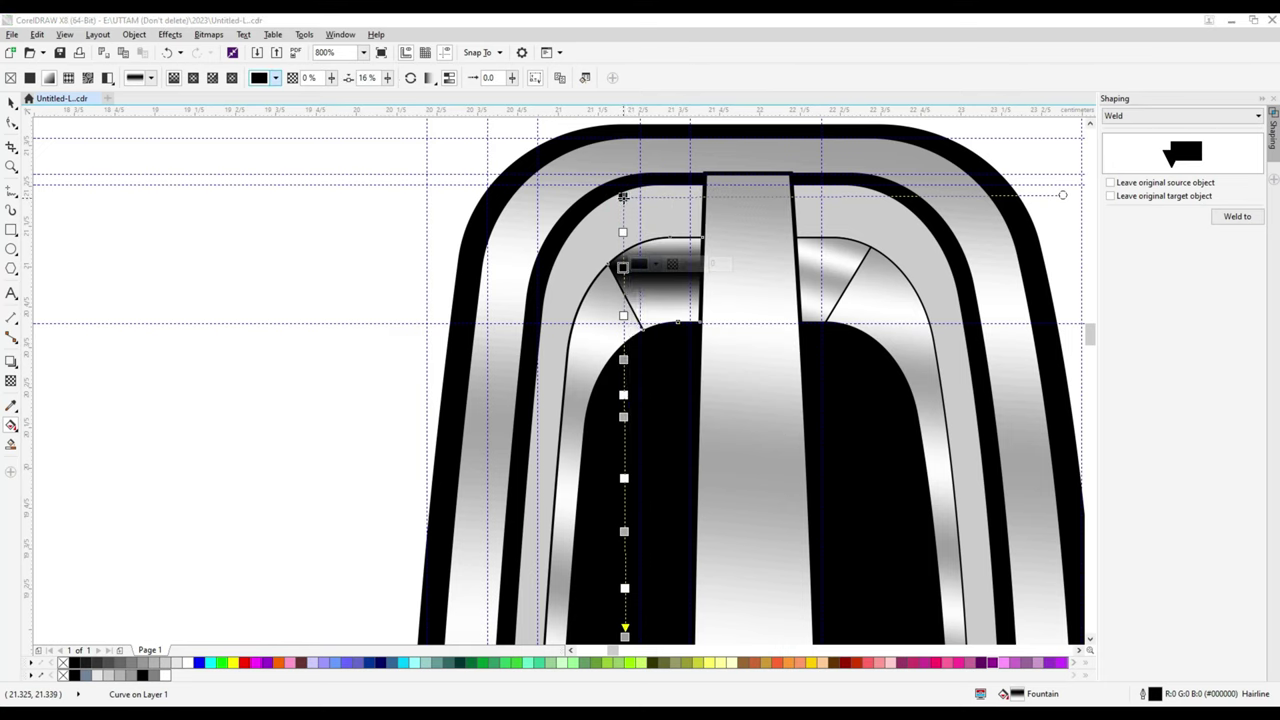
pyautogui.moveTo(622, 196); pyautogui.dragTo(650, 165)
# - Raise the right wedge's top gradient node, blacken the small strip's node, and spread its fill
pyautogui.click(808, 265)
pyautogui.click(834, 241)
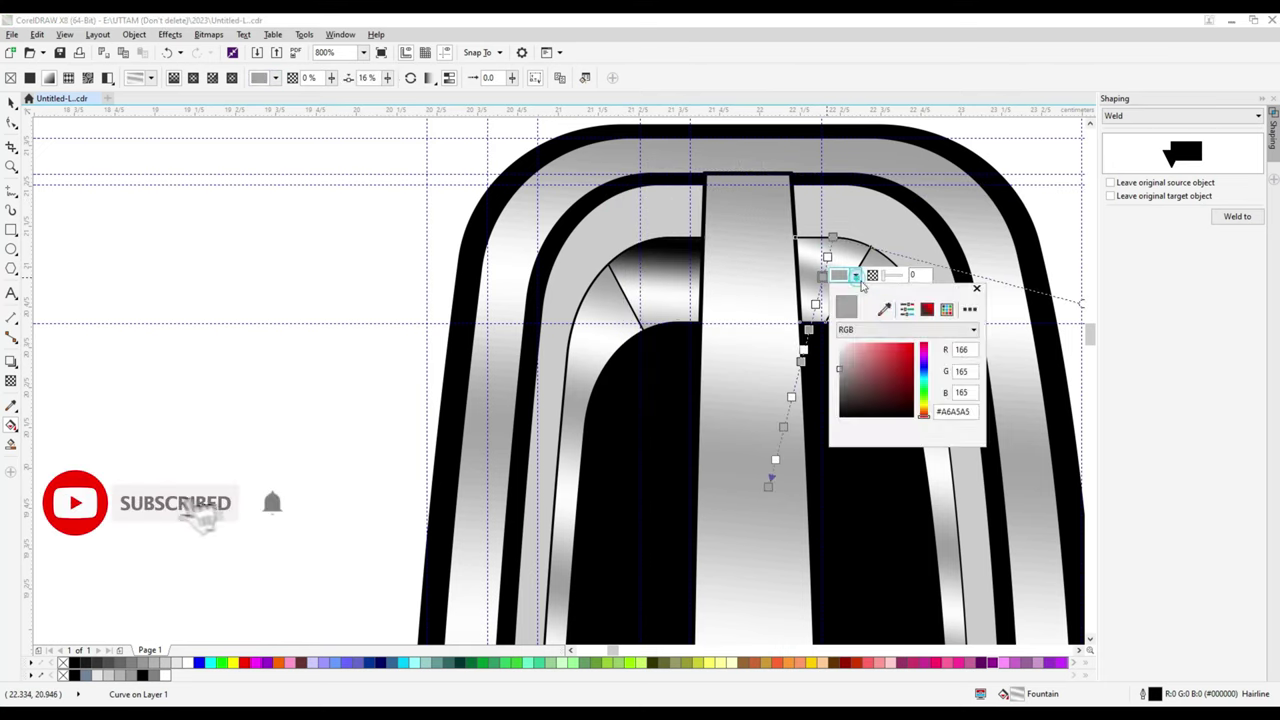
pyautogui.moveTo(834, 241); pyautogui.dragTo(840, 191)
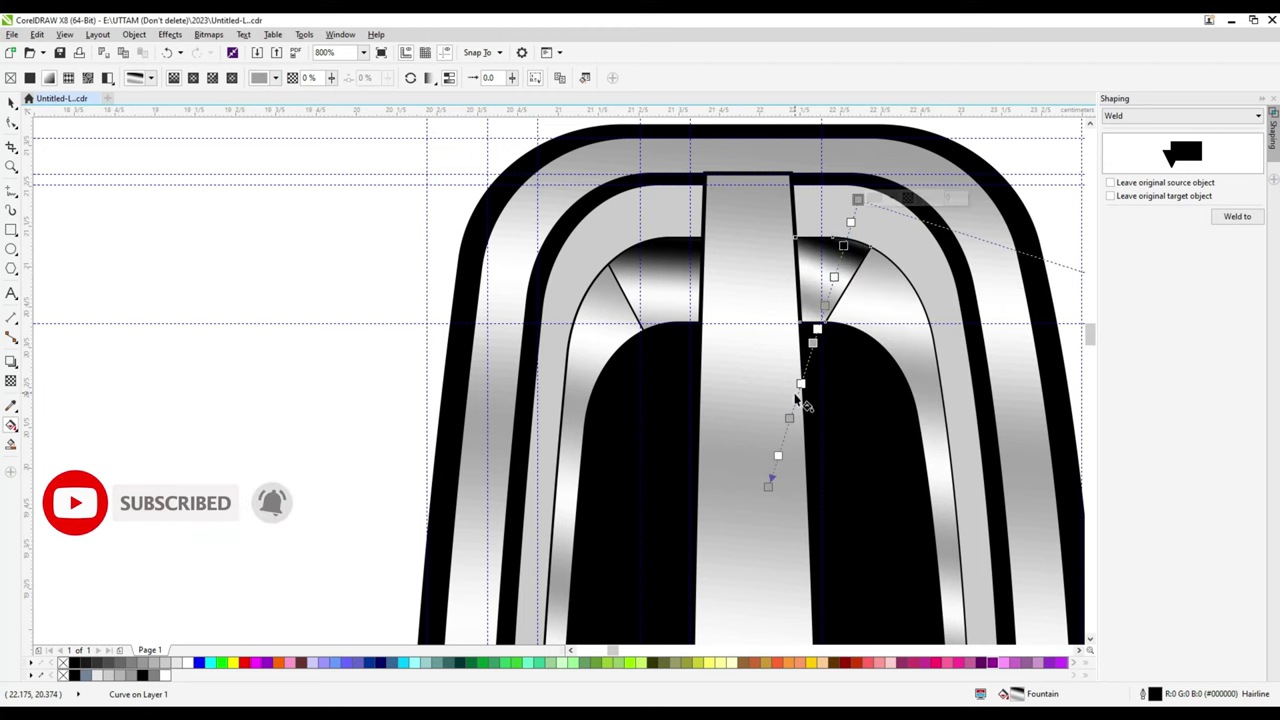
pyautogui.scroll(-2, 800, 230)
pyautogui.scroll(-1, 766, 251)
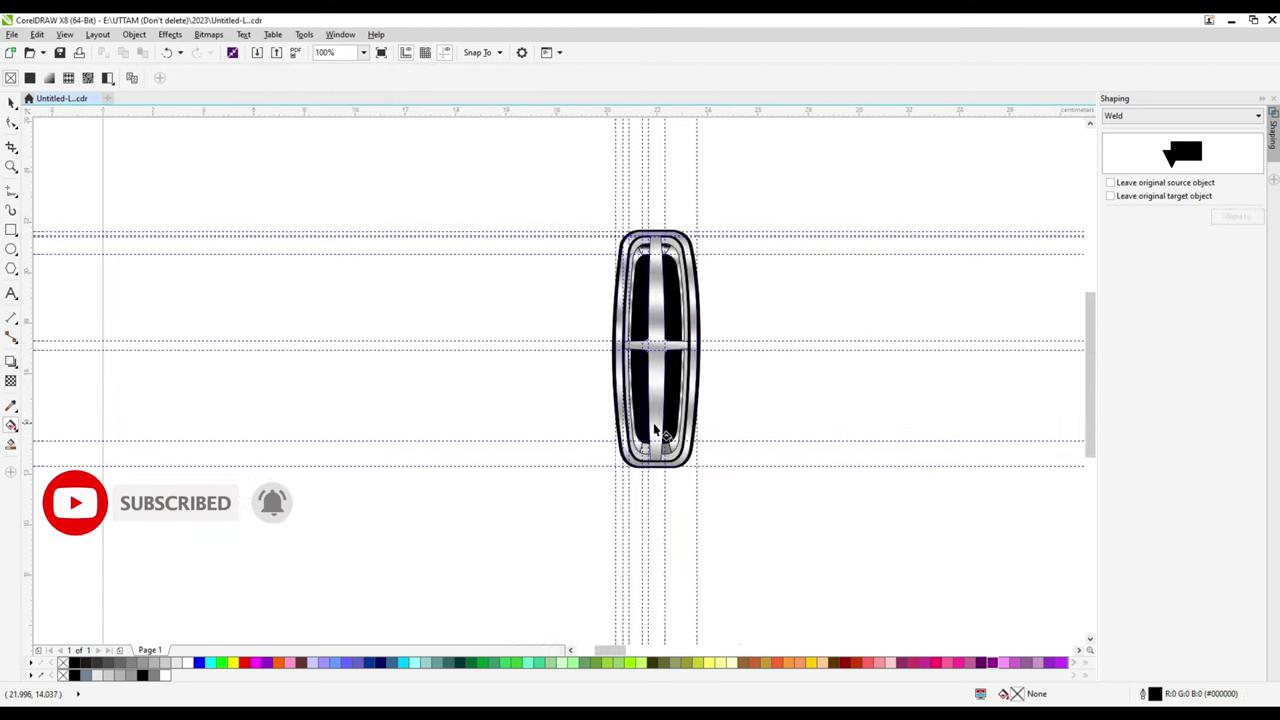
pyautogui.scroll(2, 630, 460)
pyautogui.scroll(1, 633, 488)
pyautogui.scroll(2, 633, 488)
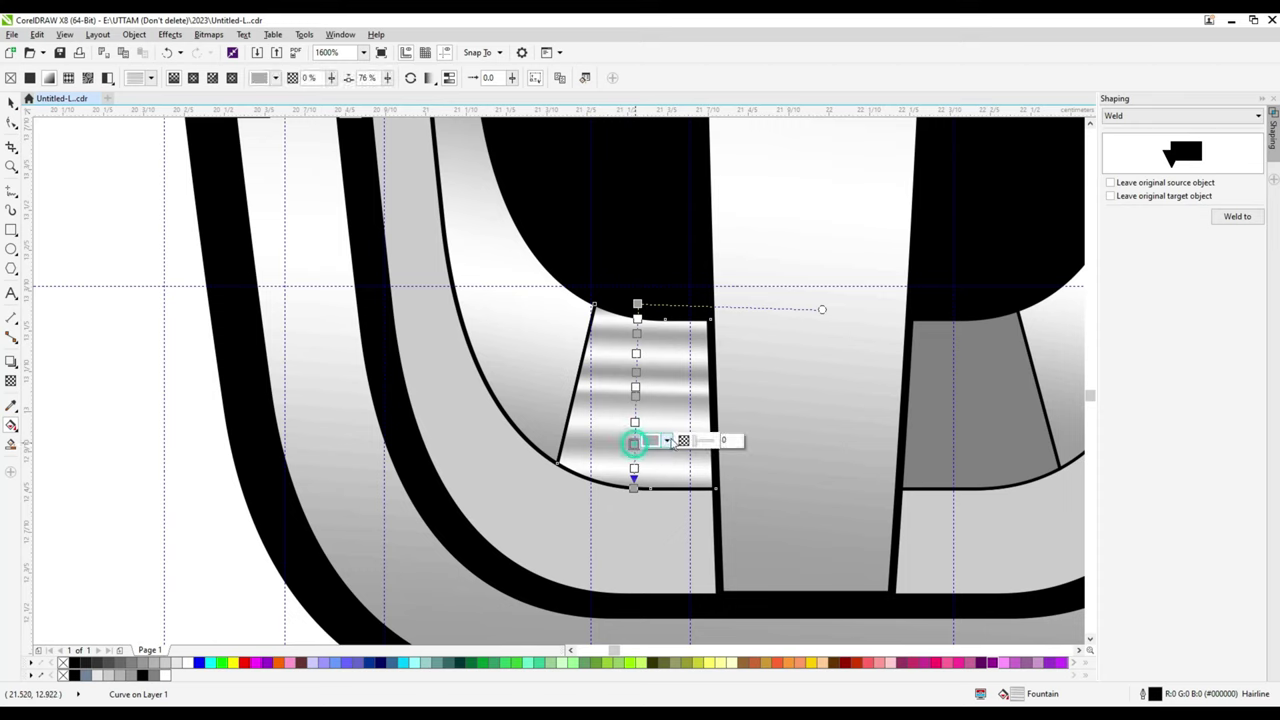
pyautogui.click(667, 441)
pyautogui.click(657, 463)
pyautogui.moveTo(633, 487); pyautogui.dragTo(632, 530)
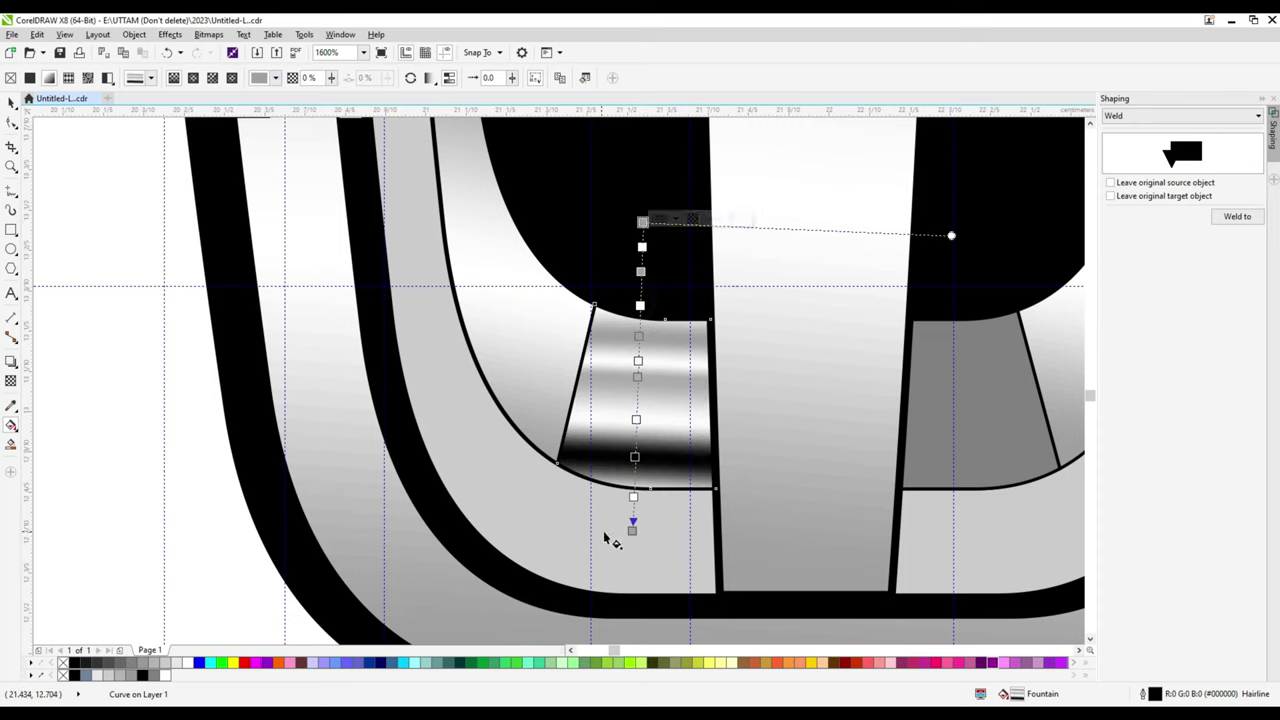
# - Copy the shaded strip's fill onto the grey wedge on the right
pyautogui.click(980, 443)
pyautogui.click(37, 34)
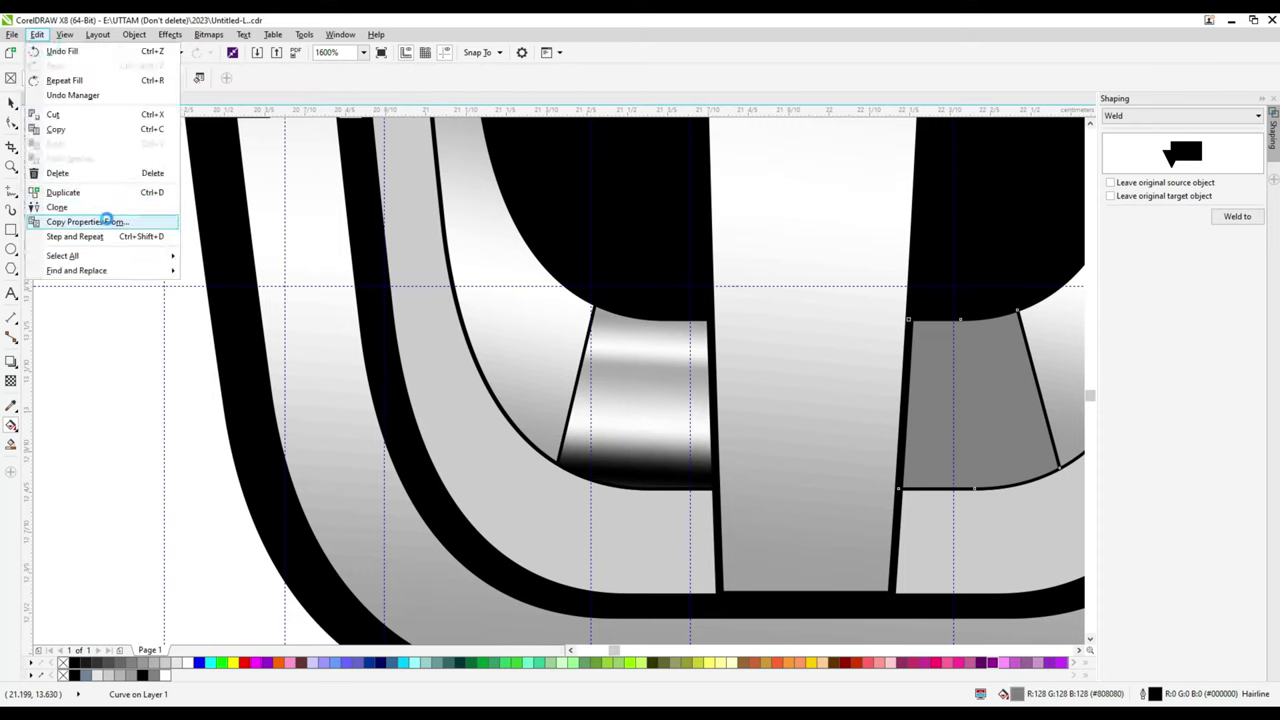
pyautogui.click(106, 221)
pyautogui.click(657, 400)
pyautogui.click(606, 420)
pyautogui.scroll(-2, 540, 345)
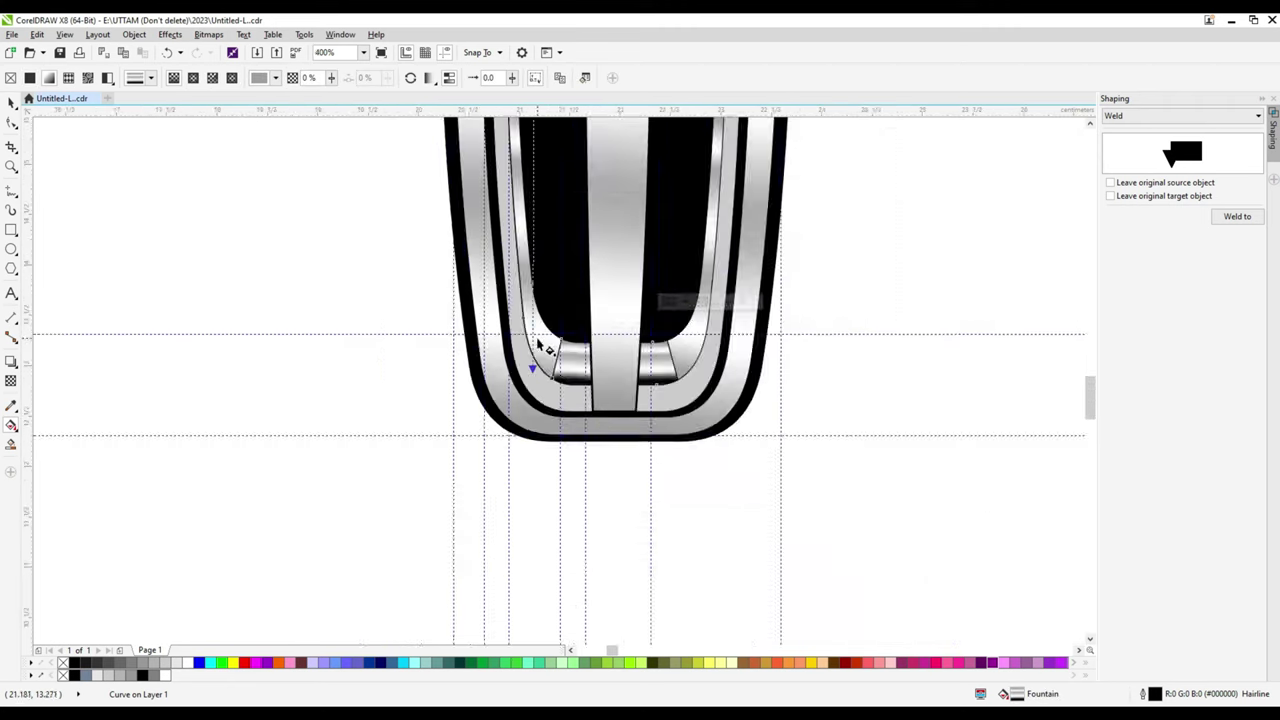
# - Copy the fill from another badge piece onto the selected shape with Copy Properties From
pyautogui.click(37, 34)
pyautogui.click(106, 221)
pyautogui.click(657, 391)
pyautogui.click(586, 429)
pyautogui.scroll(-2, 586, 429)
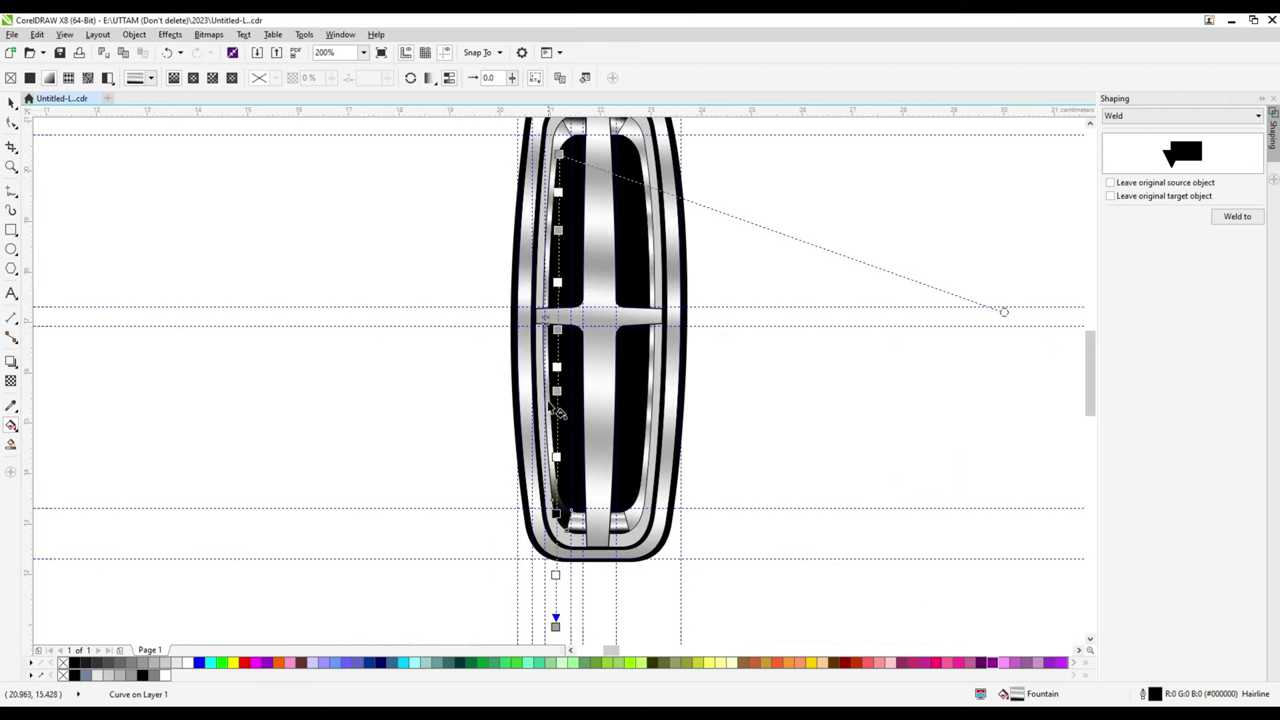
pyautogui.scroll(2, 558, 413)
# - Set another shape's gradient node to black and pull its fill node down
pyautogui.click(560, 528)
pyautogui.scroll(-2, 565, 420)
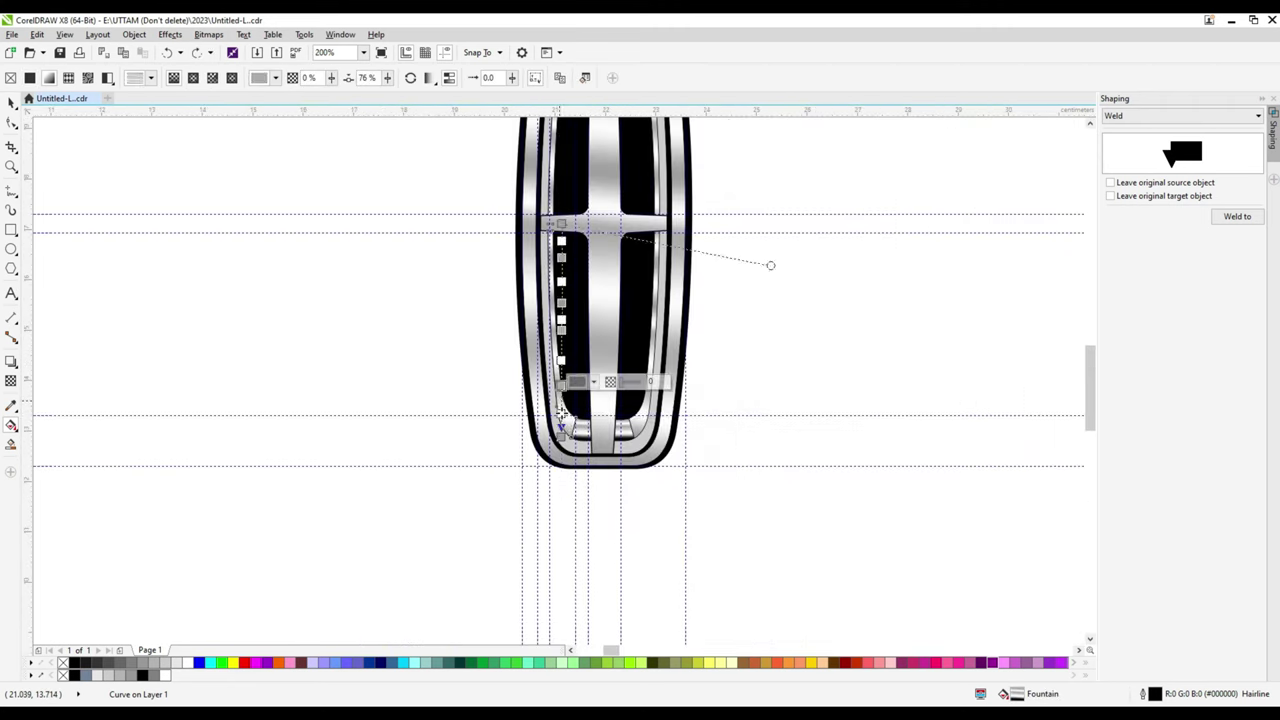
pyautogui.scroll(2, 561, 413)
pyautogui.click(589, 369)
pyautogui.click(626, 403)
pyautogui.click(723, 323)
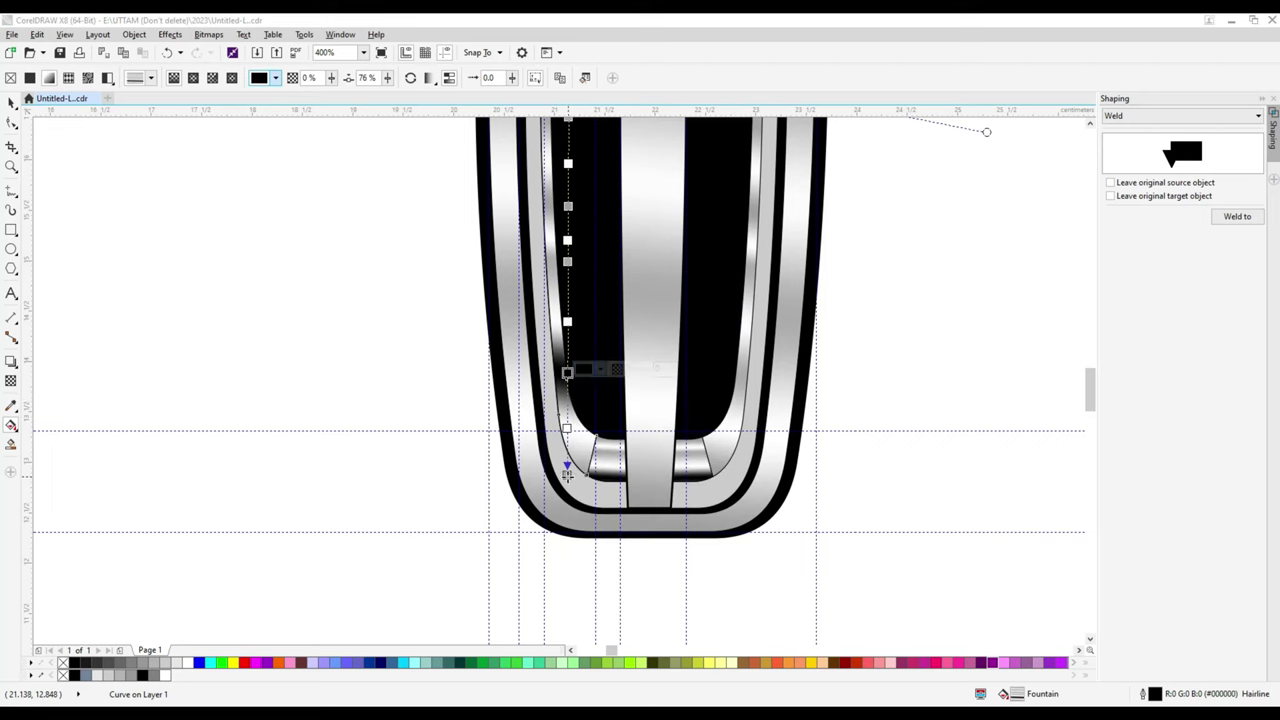
pyautogui.moveTo(567, 476); pyautogui.dragTo(586, 571)
pyautogui.scroll(-2, 710, 355)
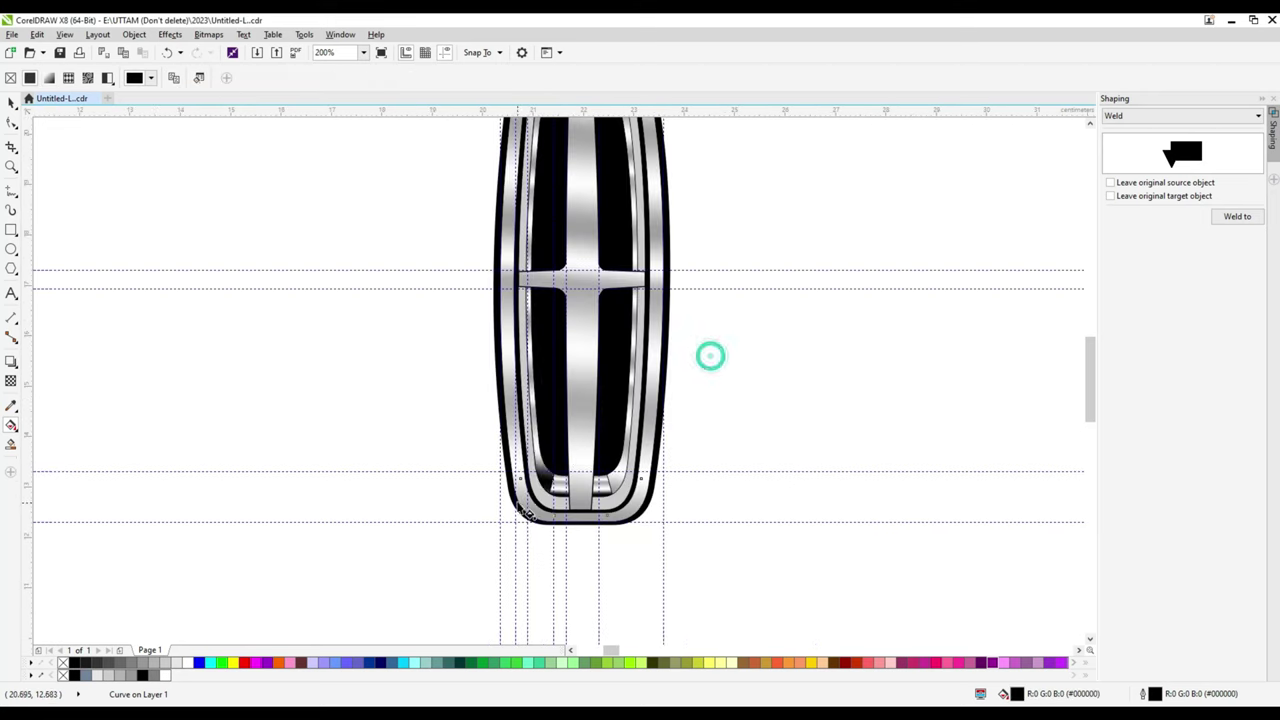
# - Place the centre-right strip's fill vector start at the top, then select the cross strip
pyautogui.click(620, 445)
pyautogui.scroll(-2, 620, 445)
pyautogui.scroll(2, 612, 331)
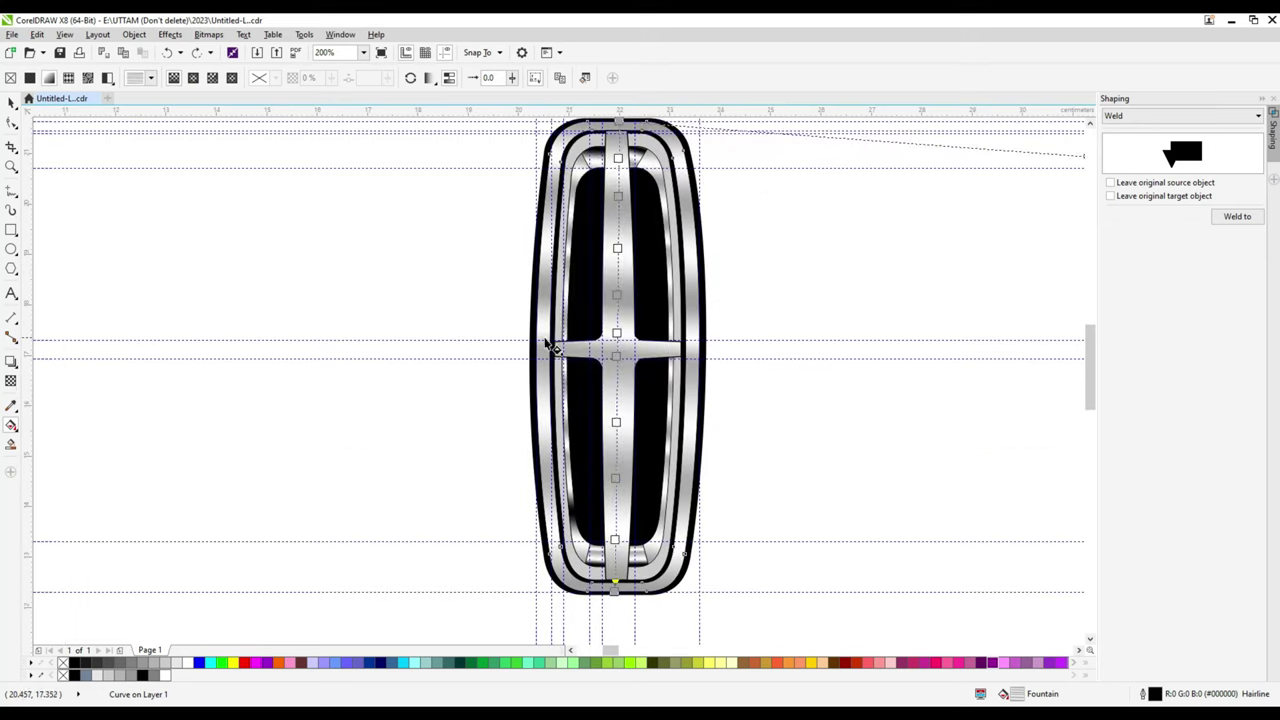
pyautogui.click(655, 325)
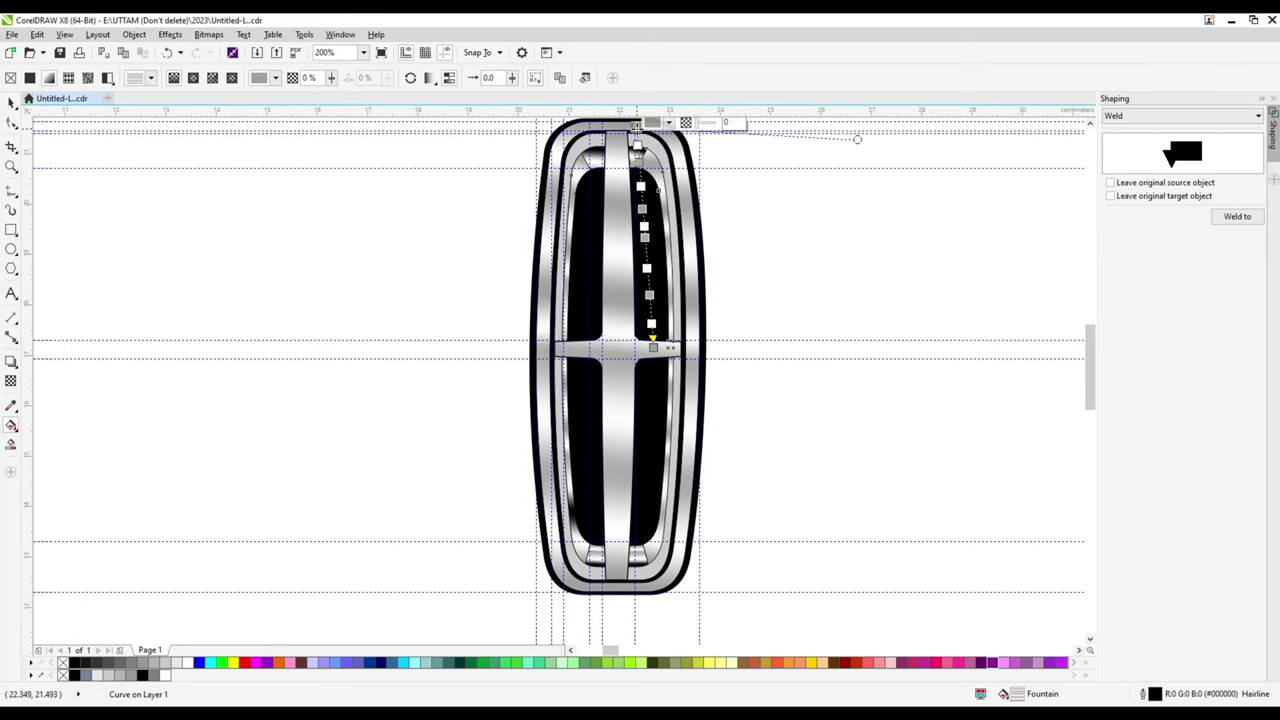
pyautogui.moveTo(650, 150); pyautogui.dragTo(641, 128)
pyautogui.press('space')
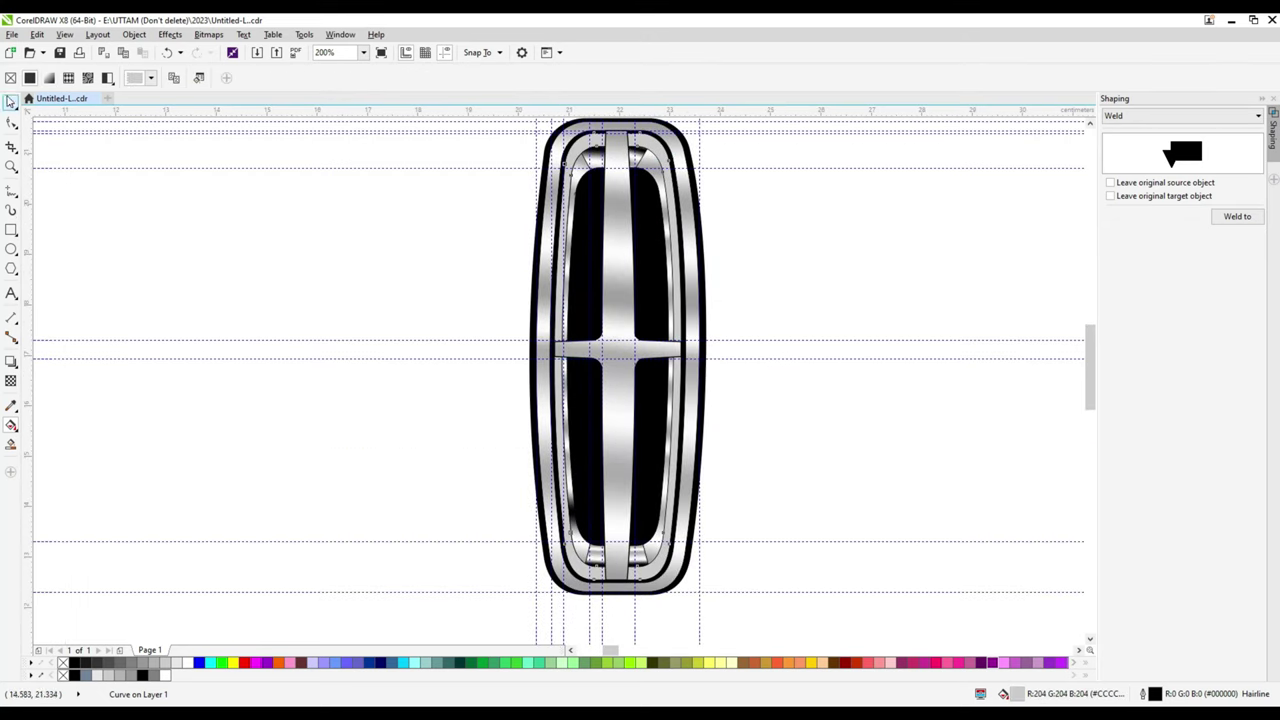
pyautogui.click(562, 250)
pyautogui.scroll(2, 568, 235)
# - Copy only the fill from another badge piece onto the selected lower wedge
pyautogui.click(37, 34)
pyautogui.click(90, 225)
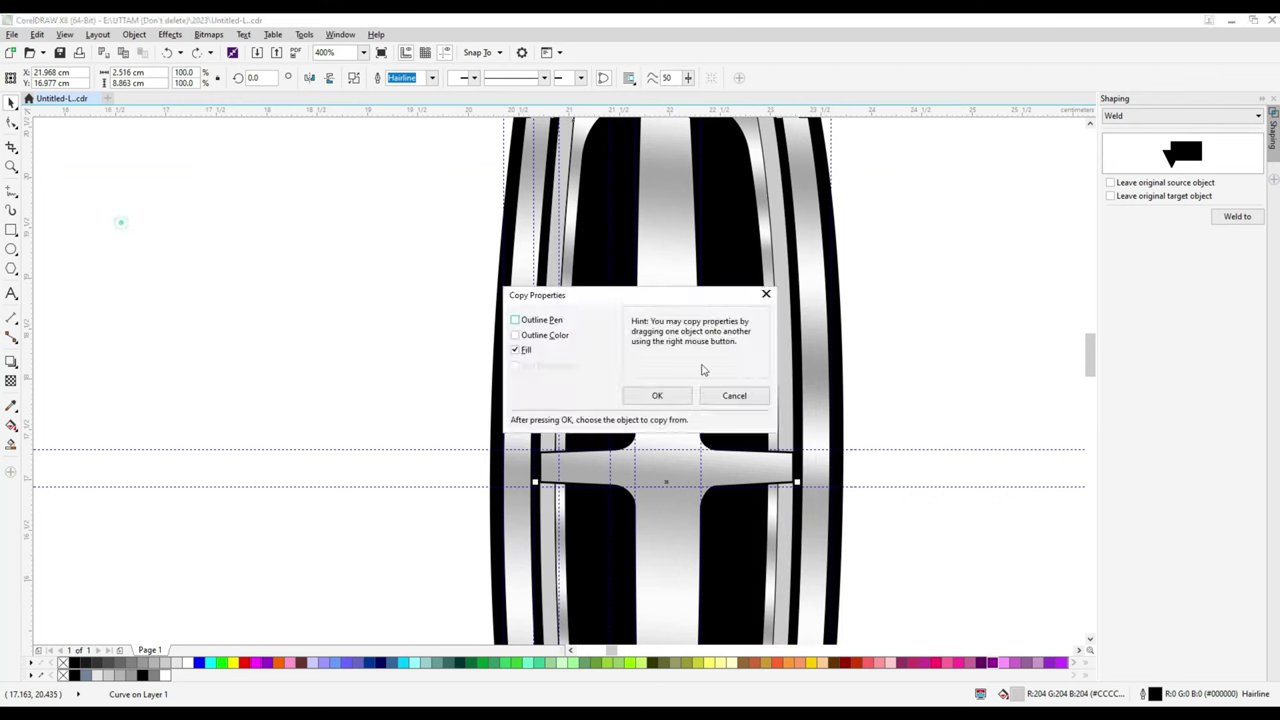
pyautogui.click(654, 394)
pyautogui.click(766, 463)
pyautogui.scroll(-2, 766, 463)
# - Recolour a node, delete two nodes, and move nodes to 78%, 21% and 46% in the fountain fill
pyautogui.doubleClick(1030, 697)
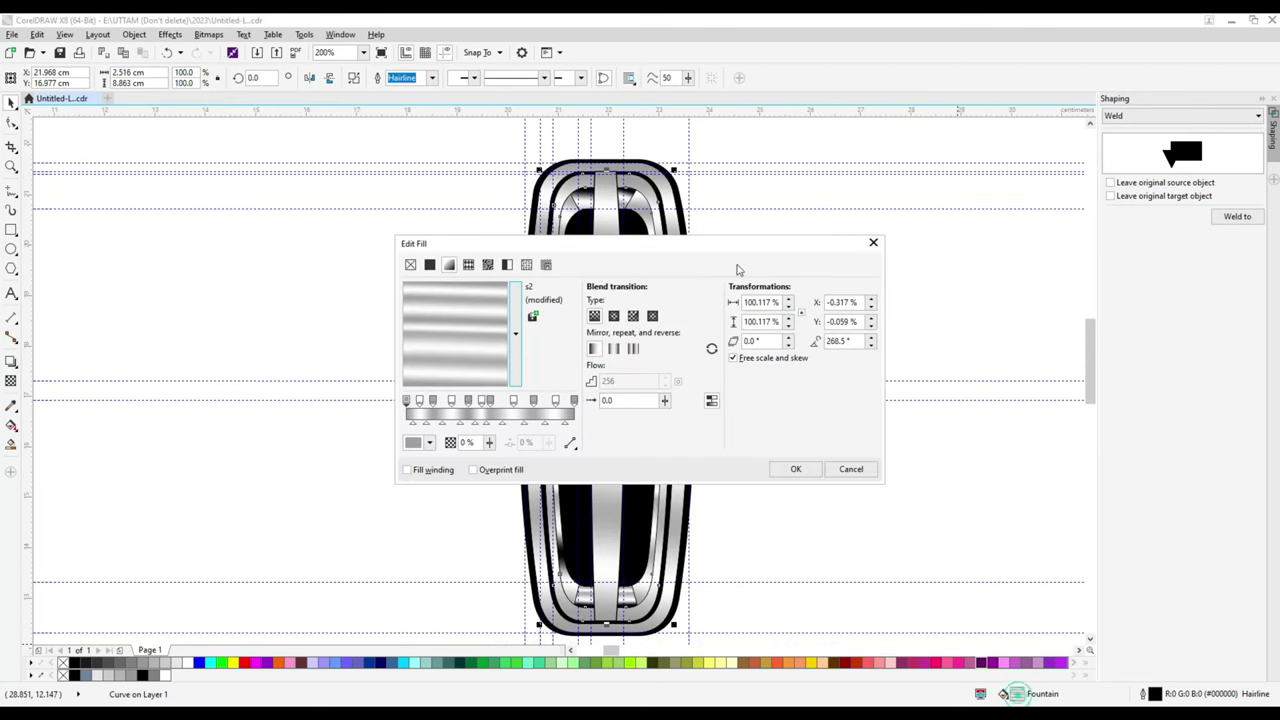
pyautogui.click(731, 398)
pyautogui.click(728, 440)
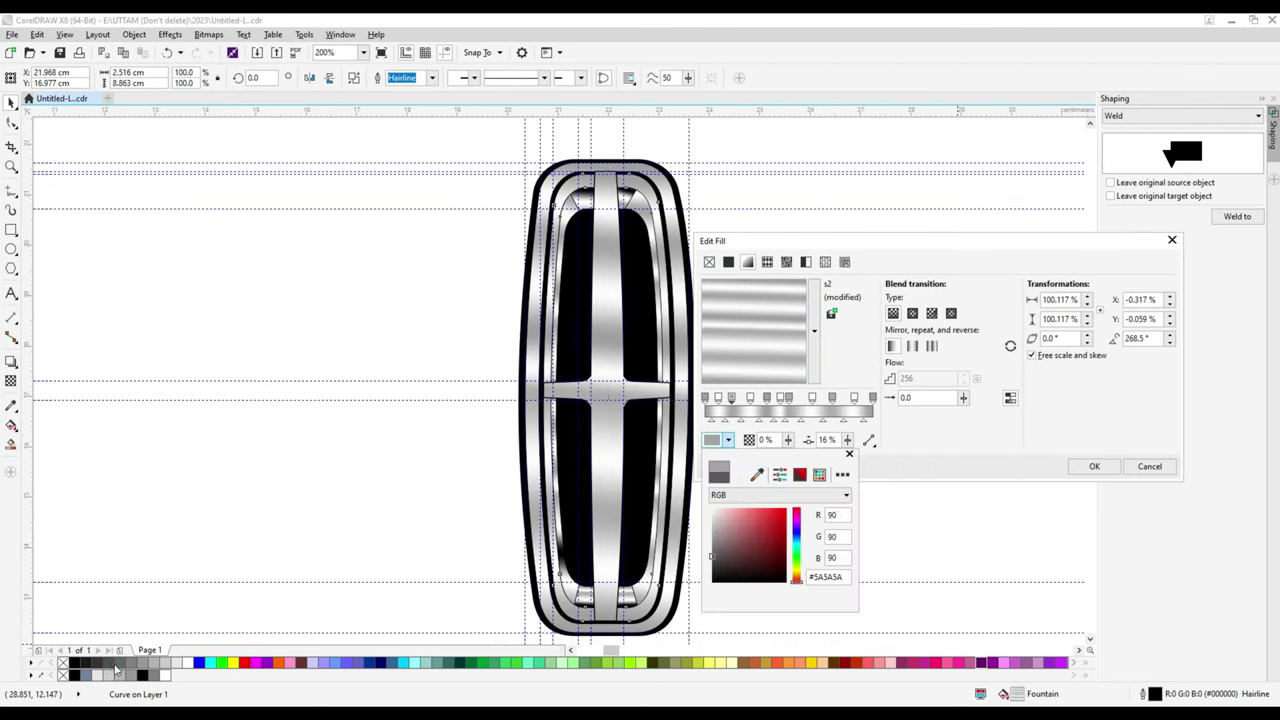
pyautogui.click(770, 422)
pyautogui.click(729, 440)
pyautogui.doubleClick(784, 398)
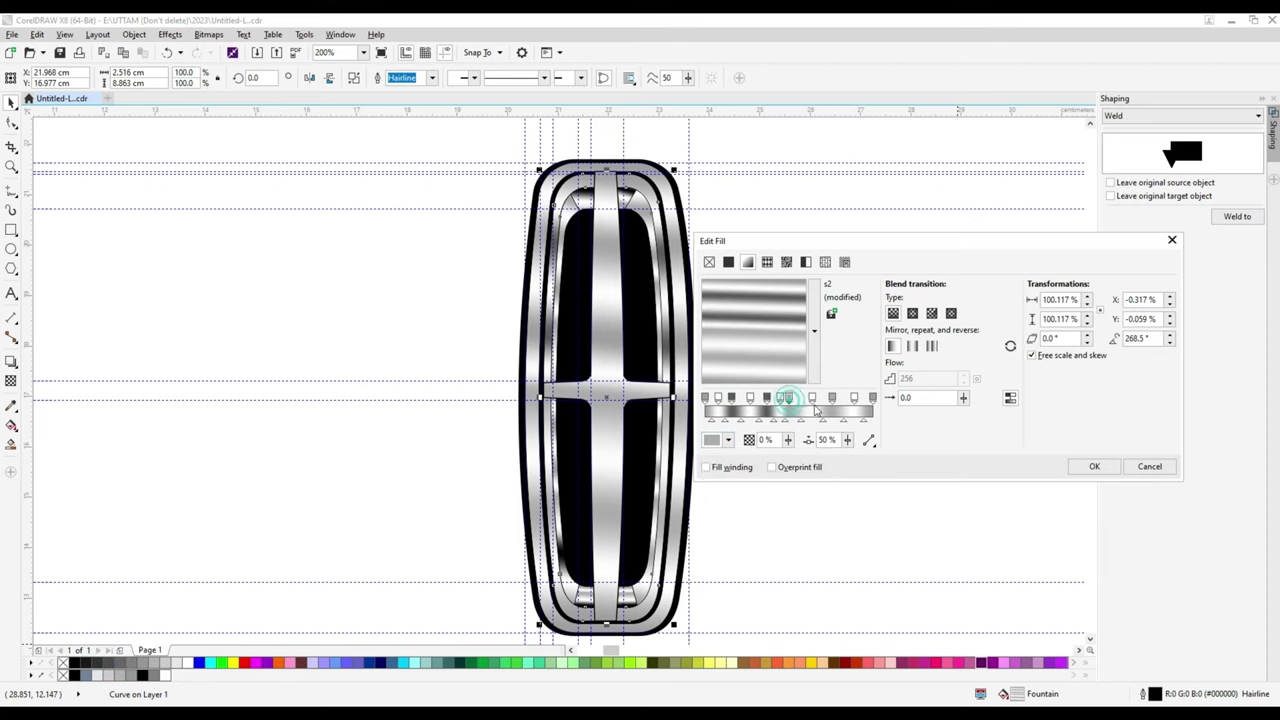
pyautogui.doubleClick(831, 398)
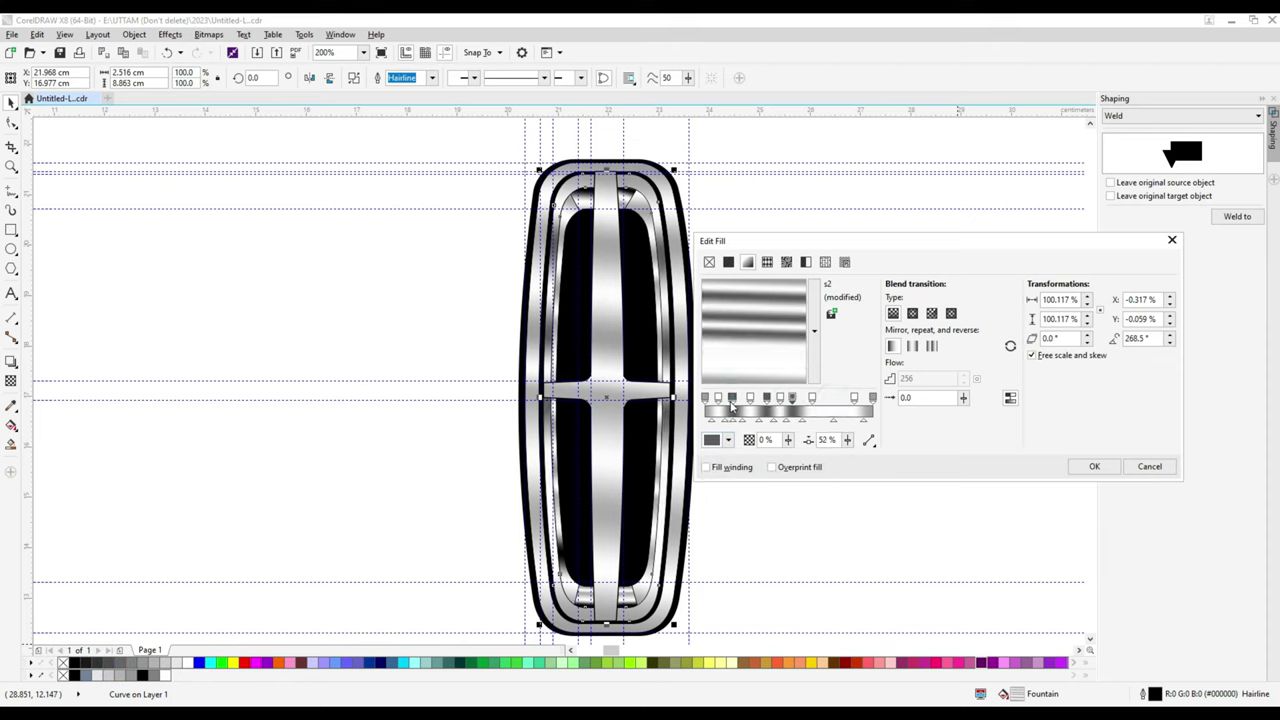
pyautogui.moveTo(803, 403); pyautogui.dragTo(836, 418)
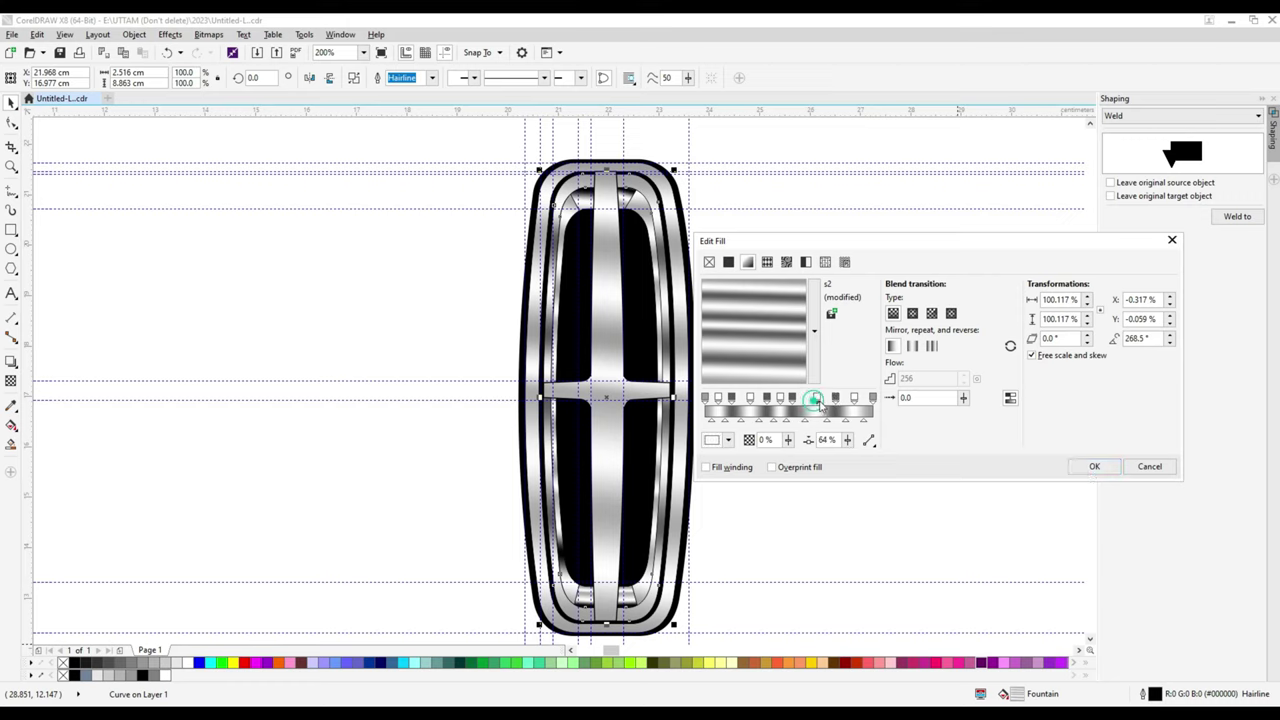
pyautogui.moveTo(716, 402); pyautogui.dragTo(829, 405)
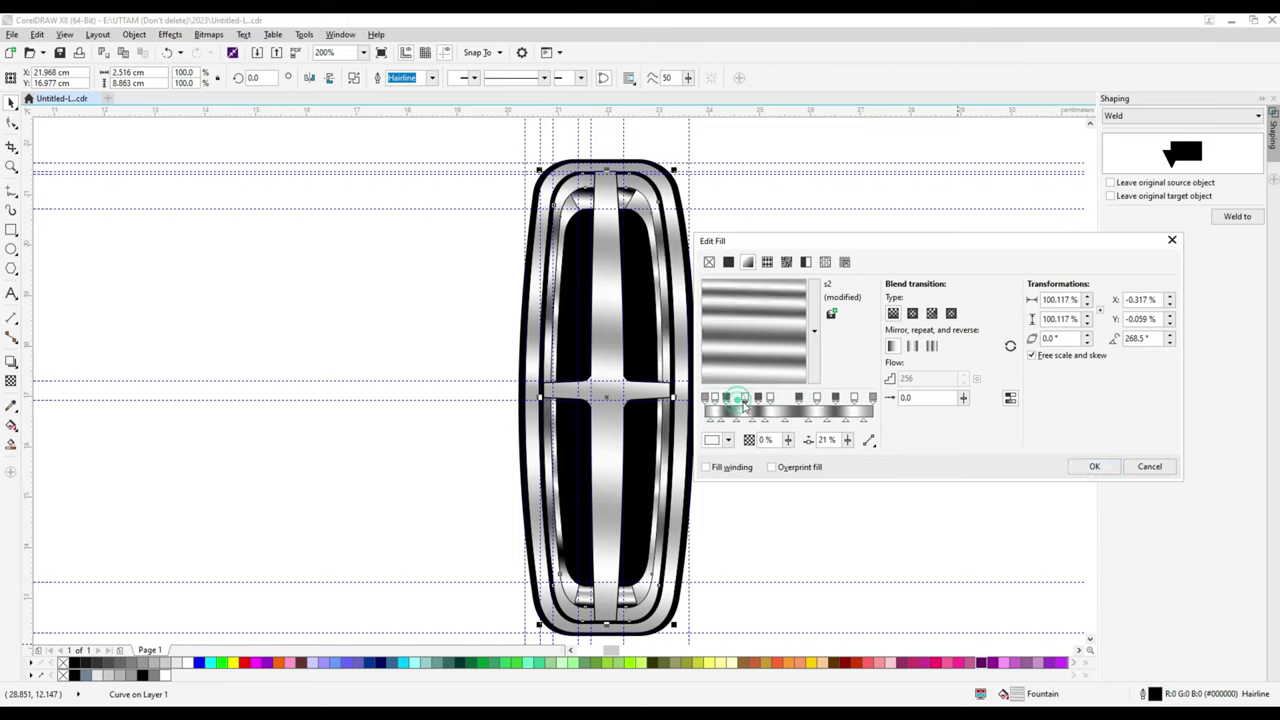
pyautogui.moveTo(849, 401); pyautogui.dragTo(815, 405)
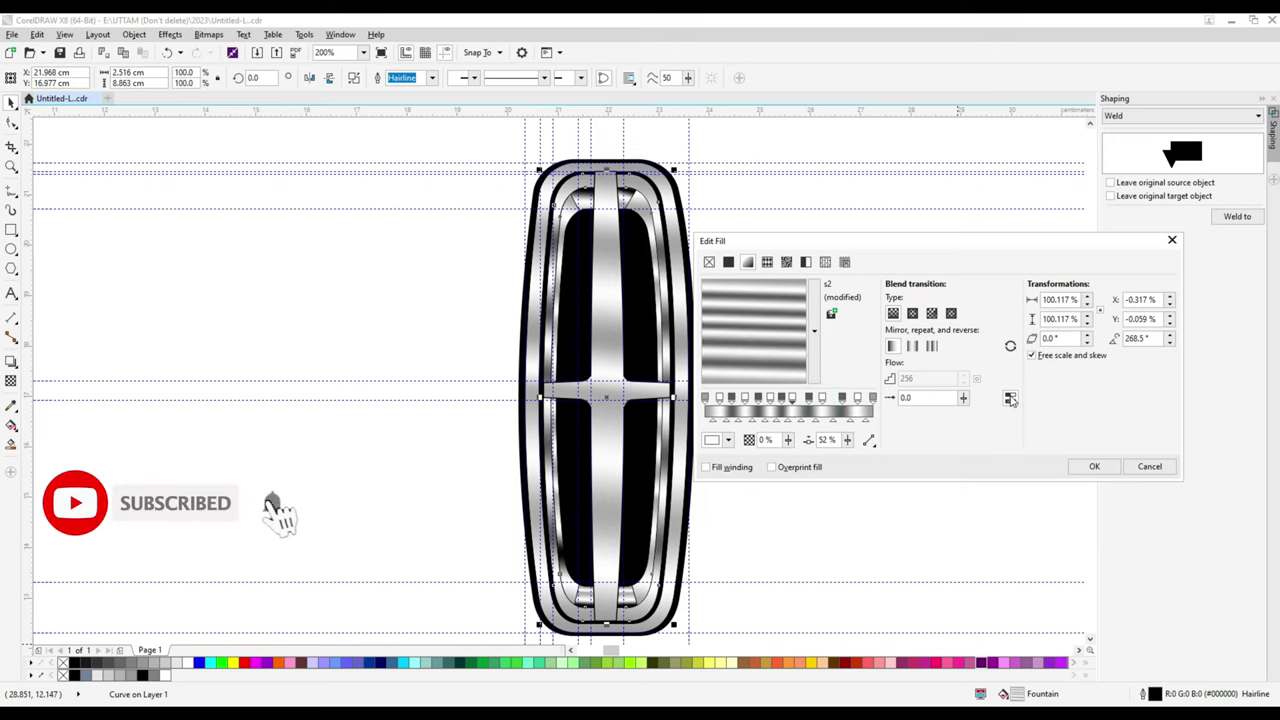
pyautogui.click(1094, 466)
# - Make the right wedge's gradient run vertically
pyautogui.scroll(2, 585, 585)
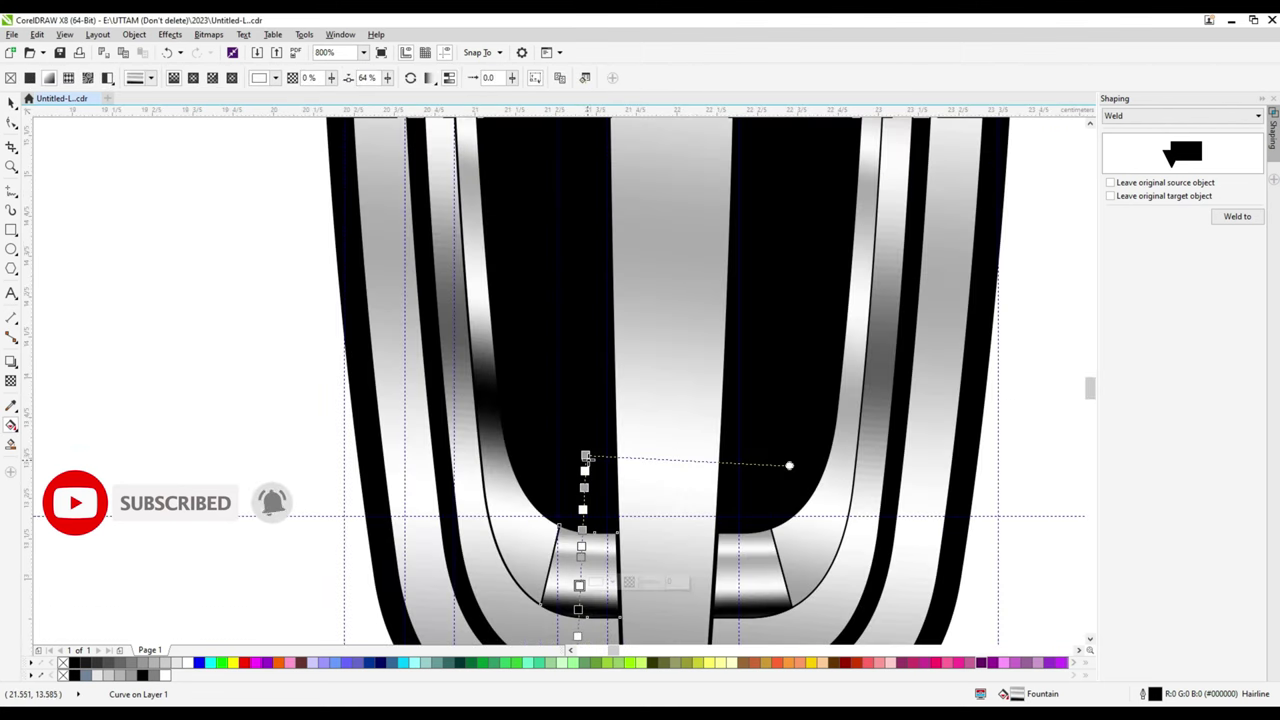
pyautogui.scroll(-1, 585, 495)
pyautogui.scroll(1, 585, 500)
pyautogui.moveTo(754, 502)
pyautogui.mouseDown()
pyautogui.moveTo(747, 285)
pyautogui.moveTo(752, 520)
pyautogui.mouseUp()
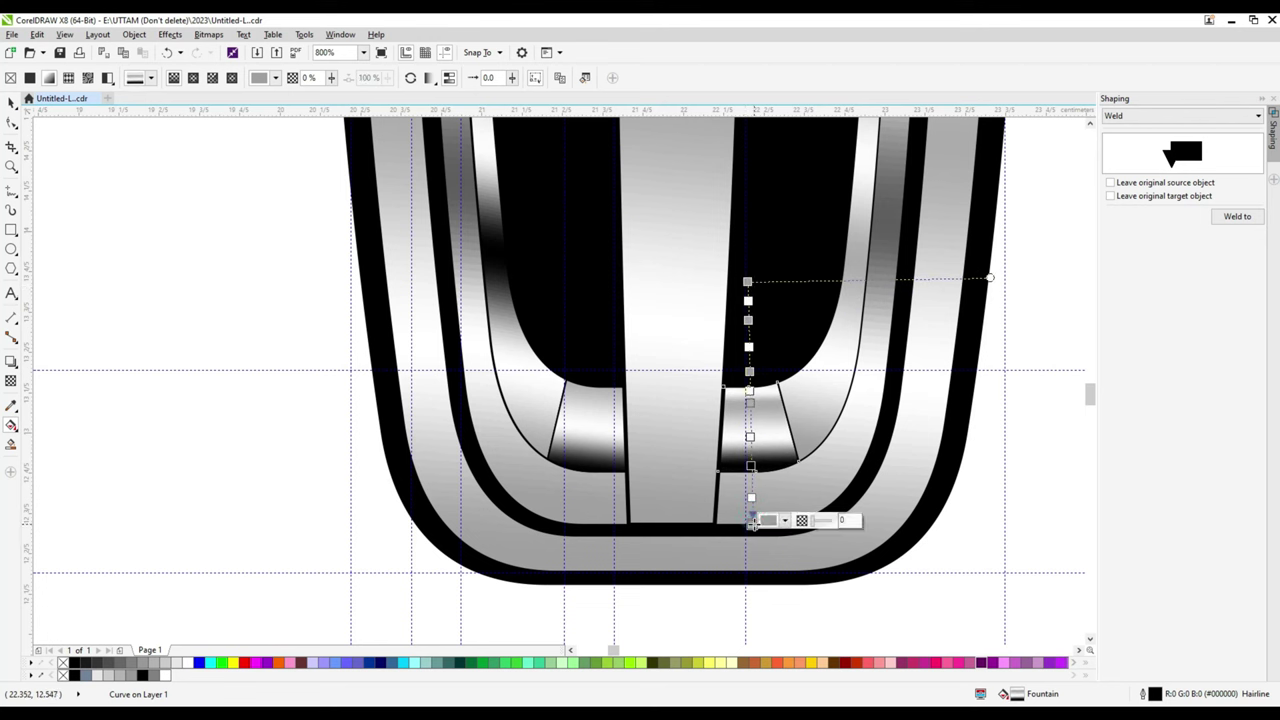
pyautogui.scroll(-2, 600, 350)
# - Copy another piece's fill properties onto the selected chrome part
pyautogui.click(408, 348)
pyautogui.scroll(-1, 408, 348)
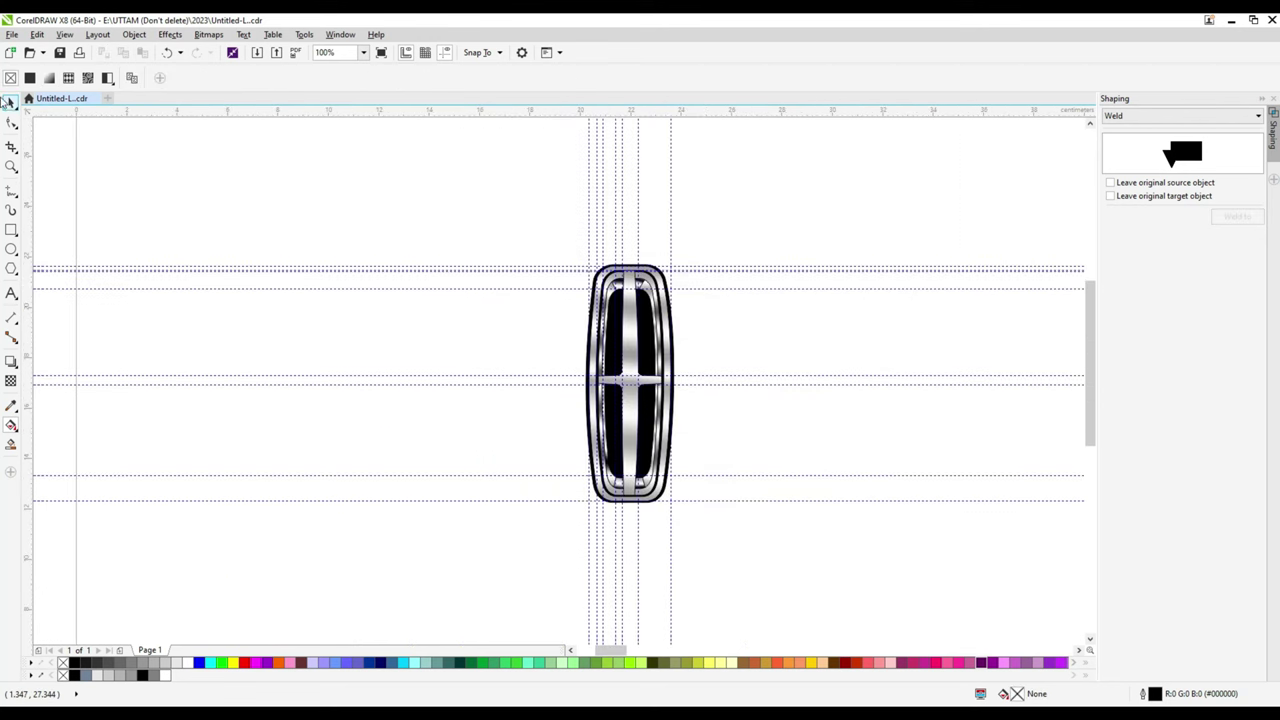
pyautogui.scroll(1, 655, 418)
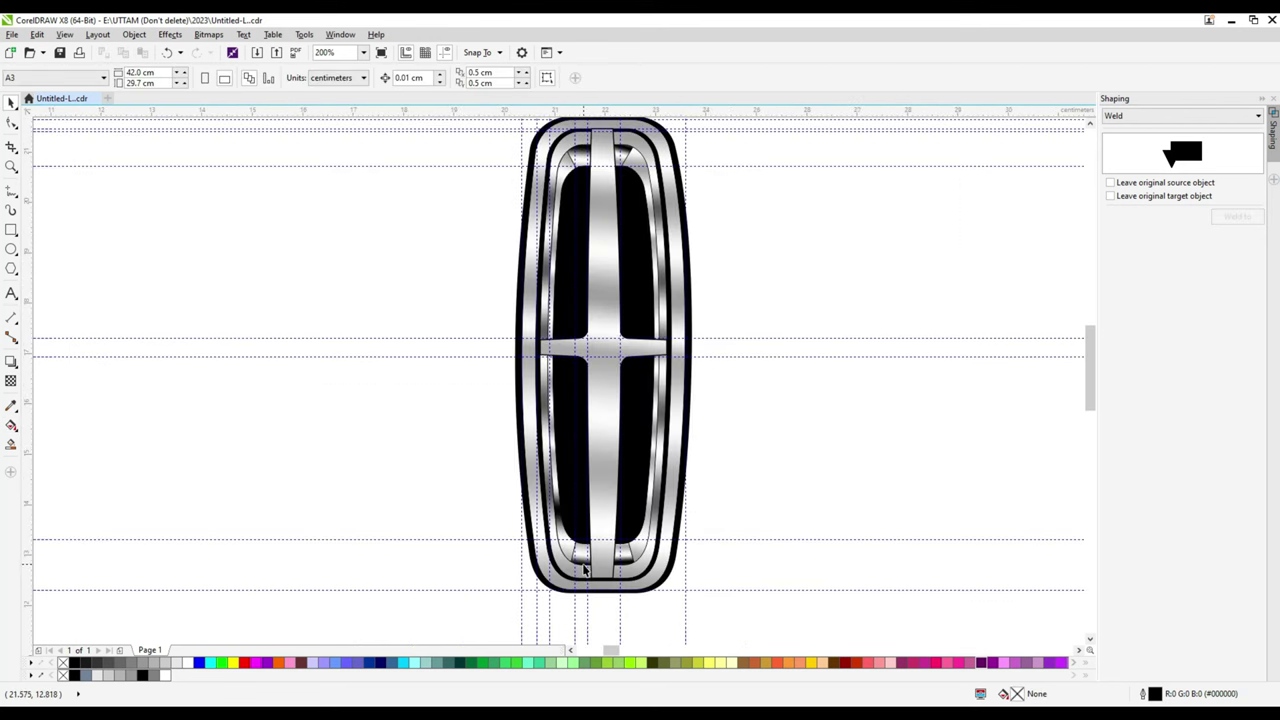
pyautogui.click(37, 34)
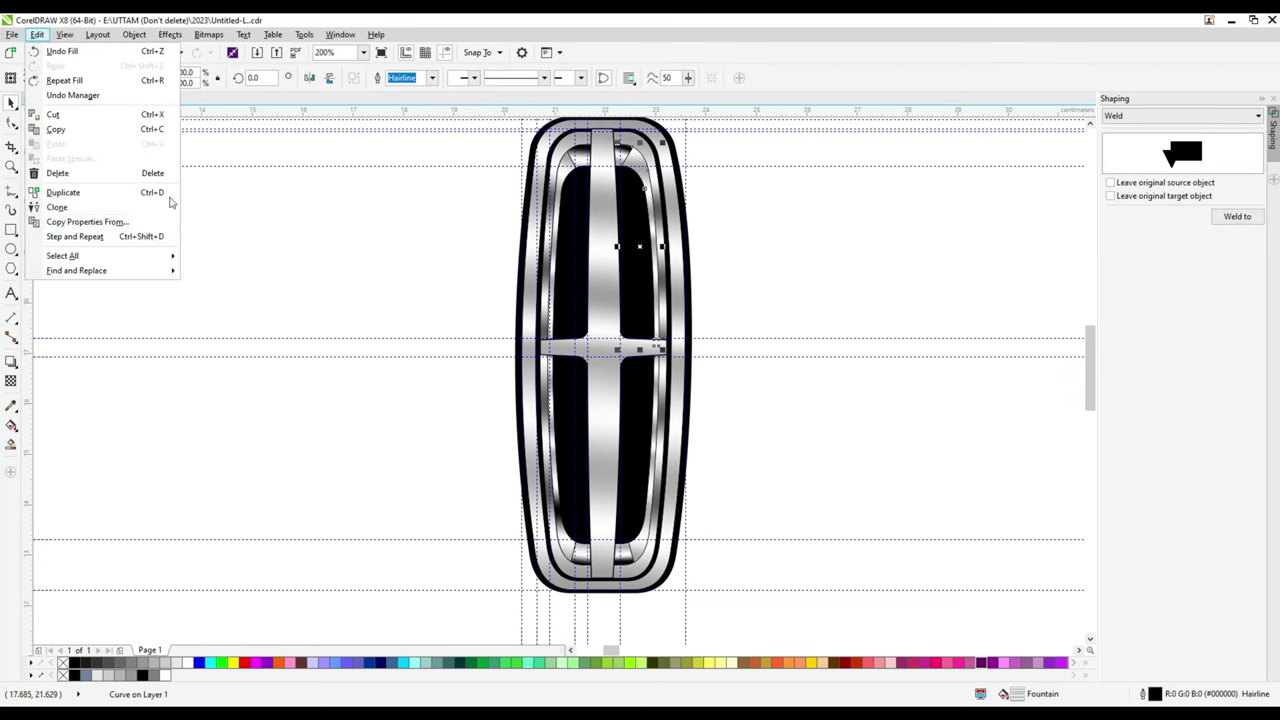
pyautogui.click(90, 222)
pyautogui.click(654, 394)
# - Rotate the piece's fountain fill stripe direction in Edit Fill and apply it
pyautogui.press('F11')
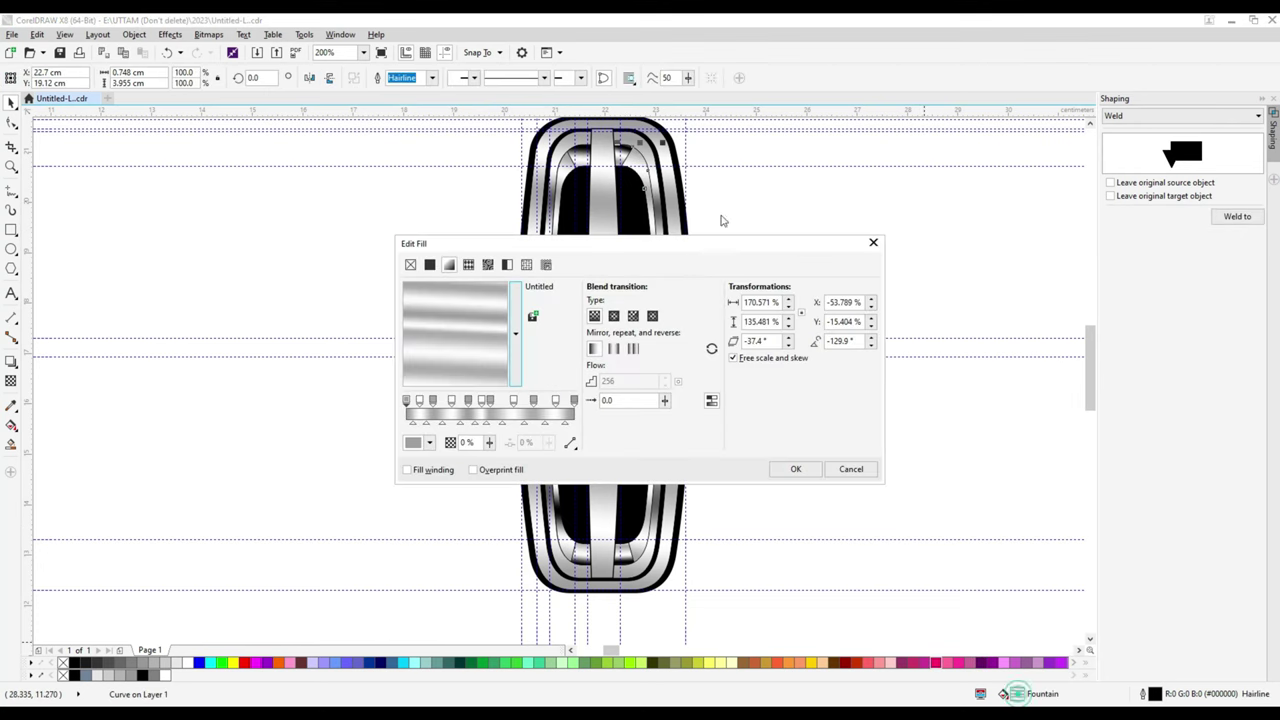
pyautogui.moveTo(720, 242); pyautogui.dragTo(1077, 242)
pyautogui.moveTo(830, 300); pyautogui.dragTo(813, 376)
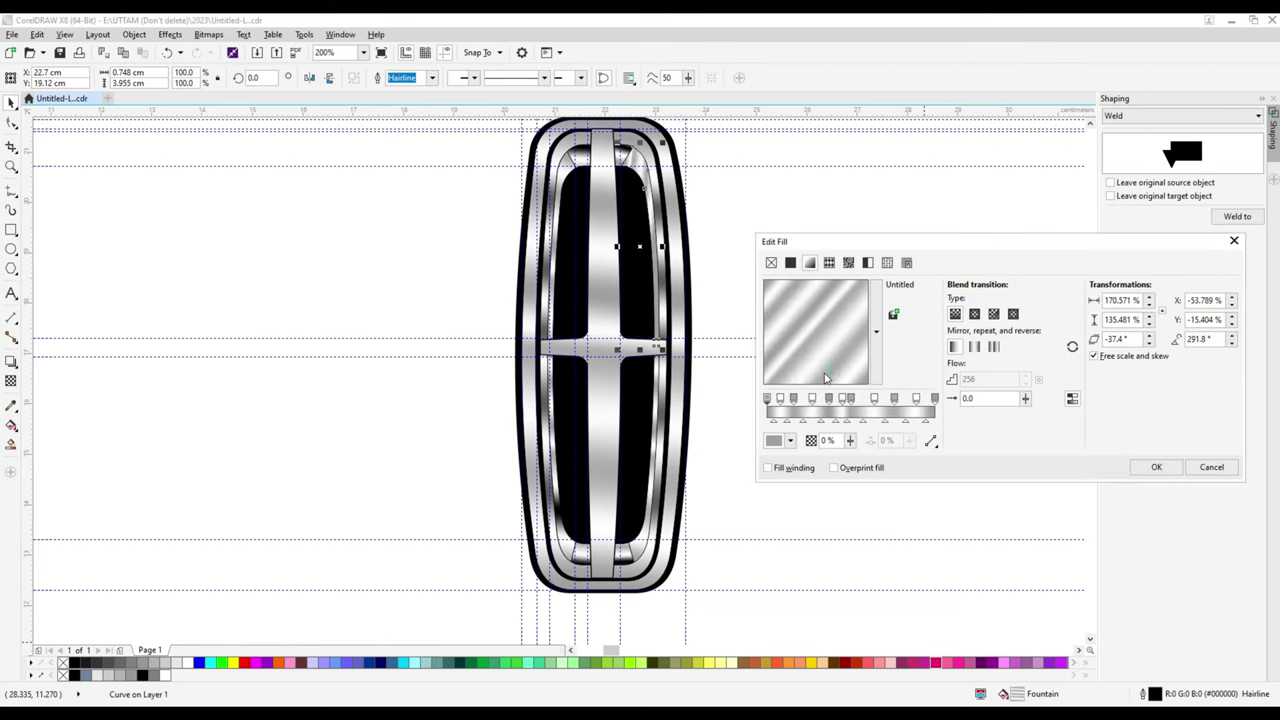
pyautogui.click(1156, 467)
# - Turn the next piece's stripes horizontal with a black node sampled from the badge
pyautogui.press('Tab')
pyautogui.press('F11')
pyautogui.moveTo(686, 242); pyautogui.dragTo(1064, 239)
pyautogui.moveTo(838, 365)
pyautogui.mouseDown()
pyautogui.moveTo(817, 354)
pyautogui.moveTo(820, 370)
pyautogui.mouseUp()
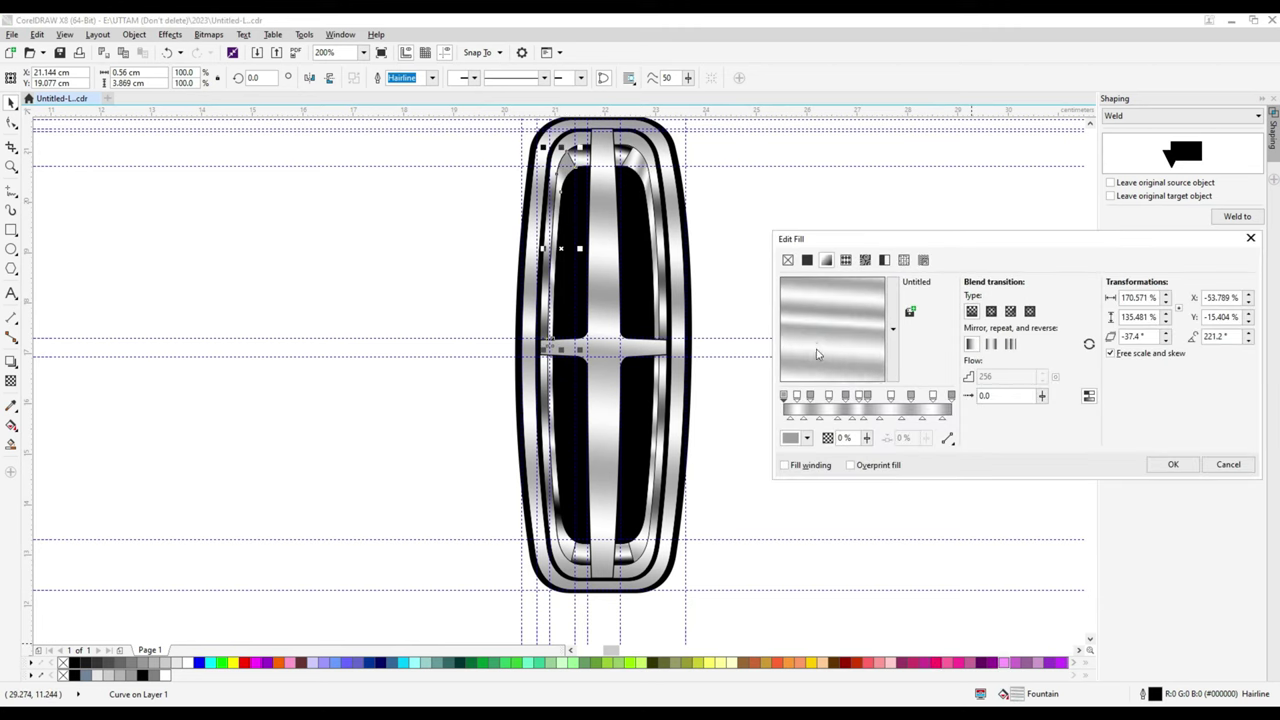
pyautogui.click(806, 438)
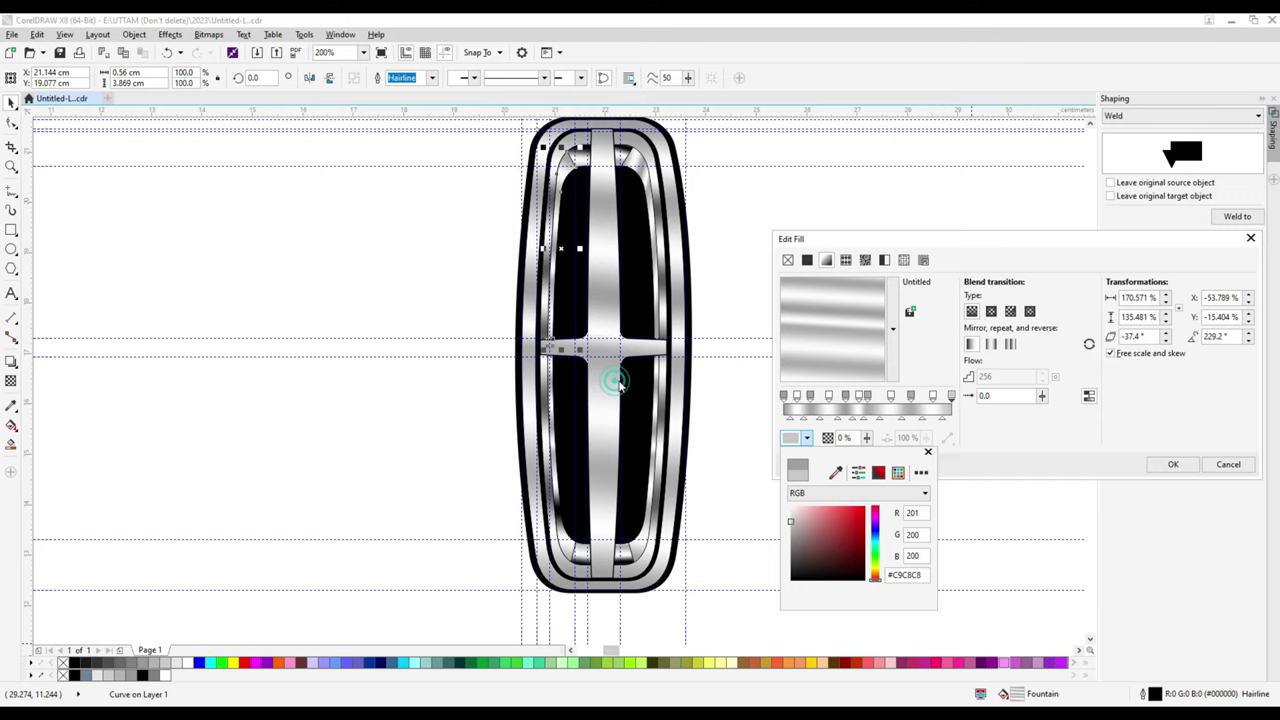
pyautogui.click(835, 474)
pyautogui.click(647, 445)
pyautogui.click(835, 474)
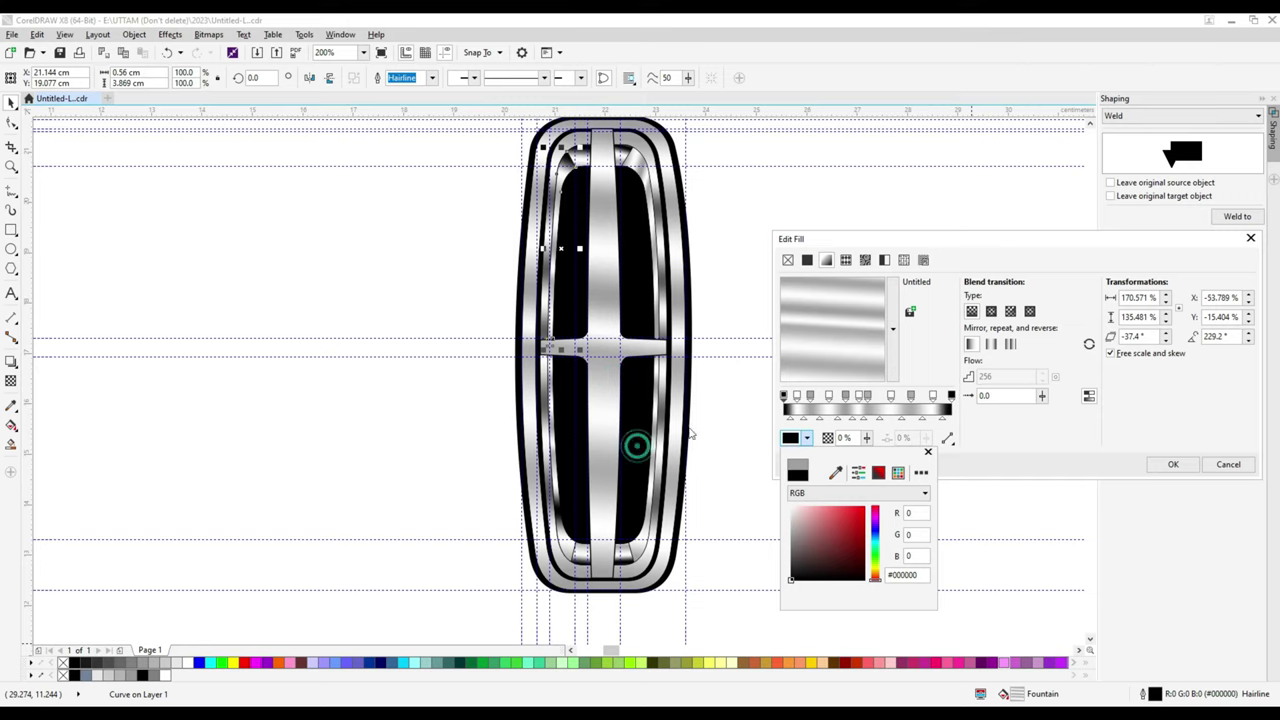
pyautogui.click(634, 443)
pyautogui.moveTo(815, 330)
pyautogui.mouseDown()
pyautogui.moveTo(801, 376)
pyautogui.moveTo(812, 362)
pyautogui.mouseUp()
pyautogui.click(1195, 466)
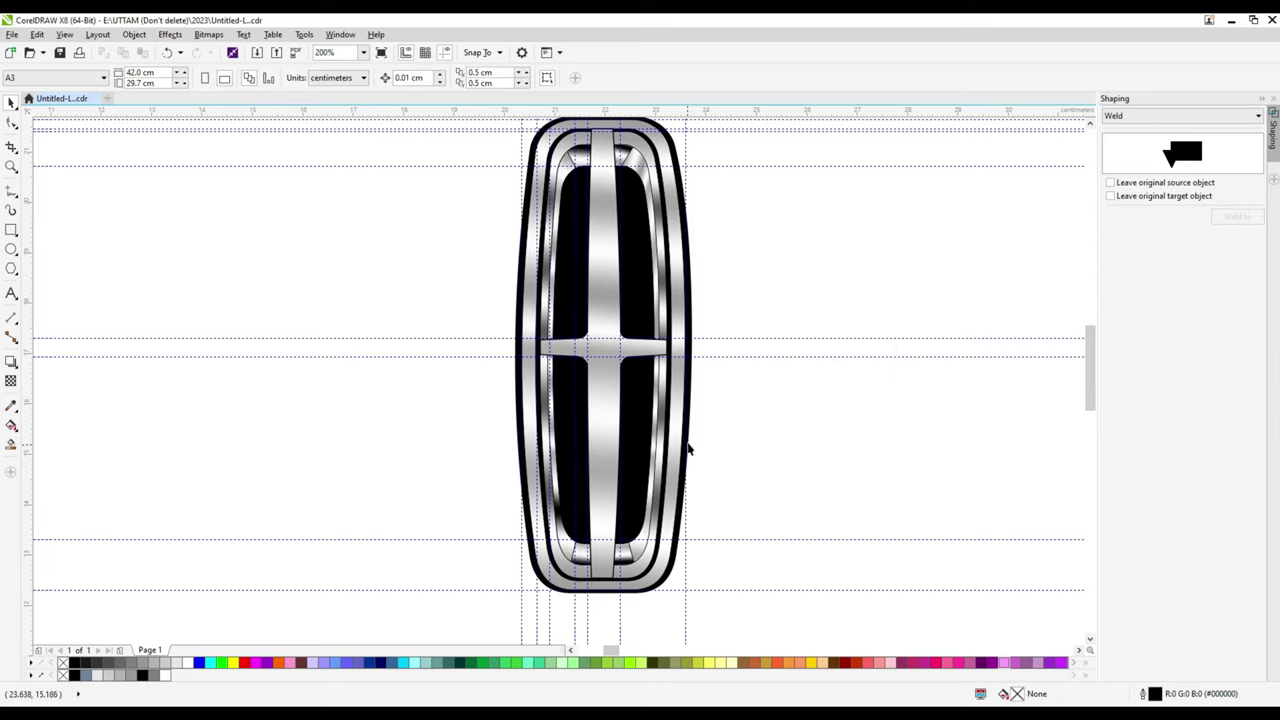
# - Copy a chrome piece's fill properties onto the badge frame
pyautogui.click(670, 274)
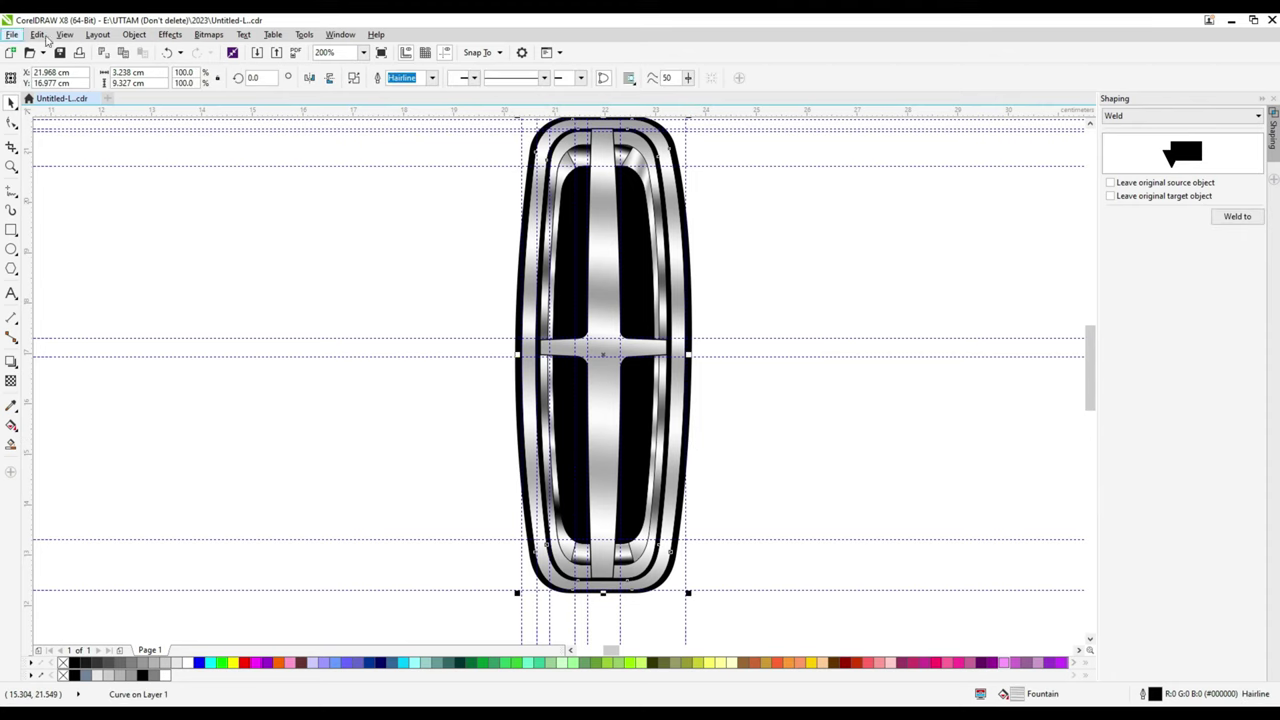
pyautogui.click(37, 34)
pyautogui.click(123, 220)
pyautogui.click(660, 394)
pyautogui.click(543, 262)
pyautogui.click(818, 259)
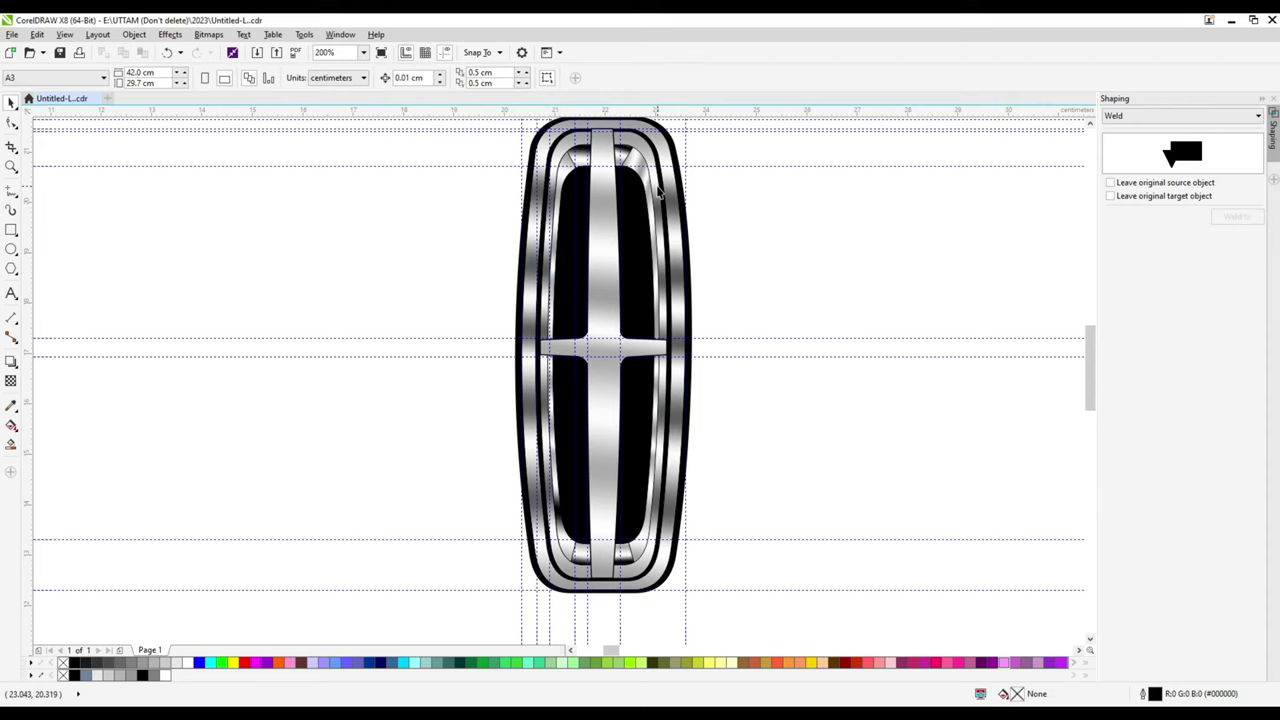
# - Reselect the badge frame and copy properties from another piece again
pyautogui.click(632, 570)
pyautogui.click(37, 34)
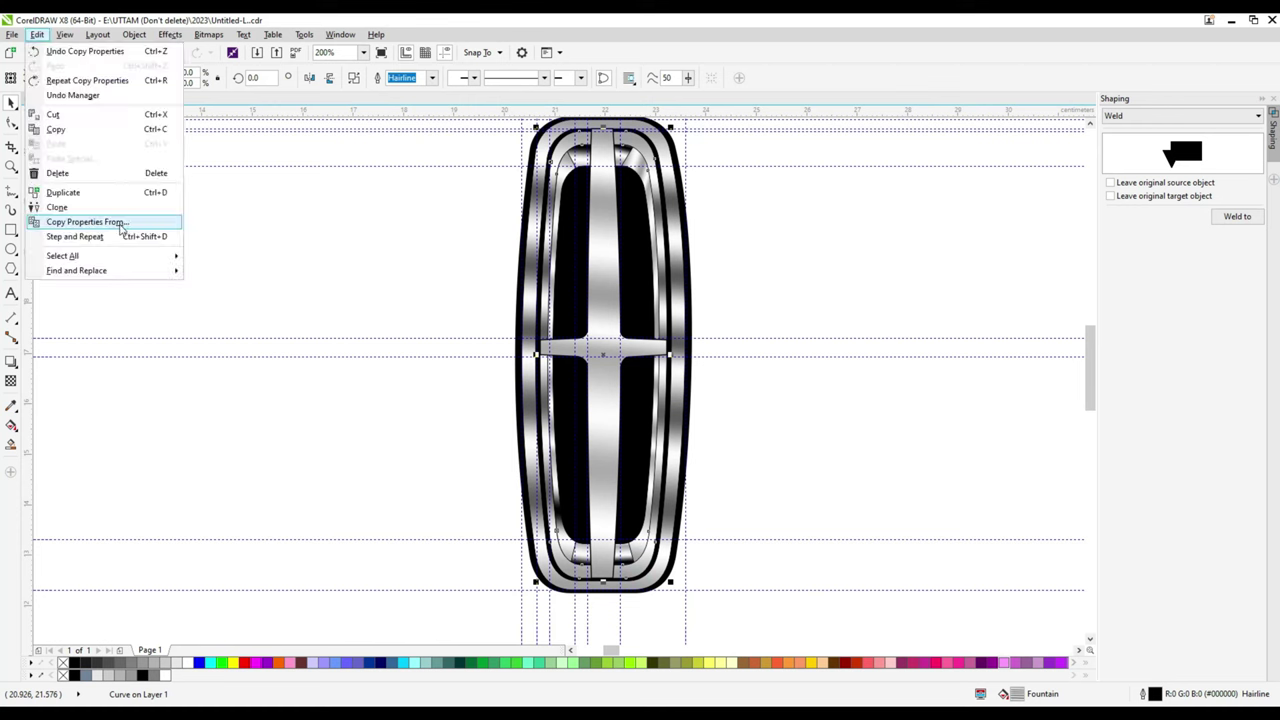
pyautogui.click(123, 220)
pyautogui.click(665, 397)
# - Turn the frame's gradient stripes horizontal with a sampled dark grey node
pyautogui.doubleClick(1020, 694)
pyautogui.moveTo(500, 234); pyautogui.dragTo(792, 222)
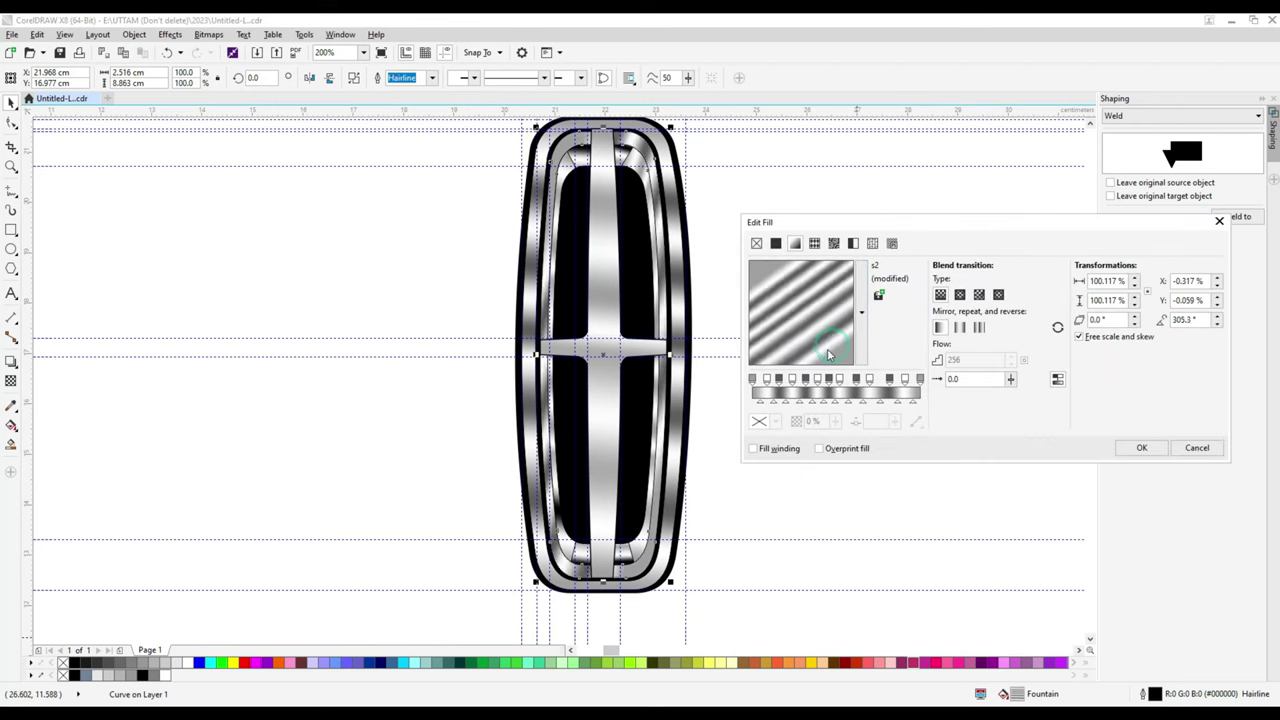
pyautogui.moveTo(830, 300); pyautogui.dragTo(801, 358)
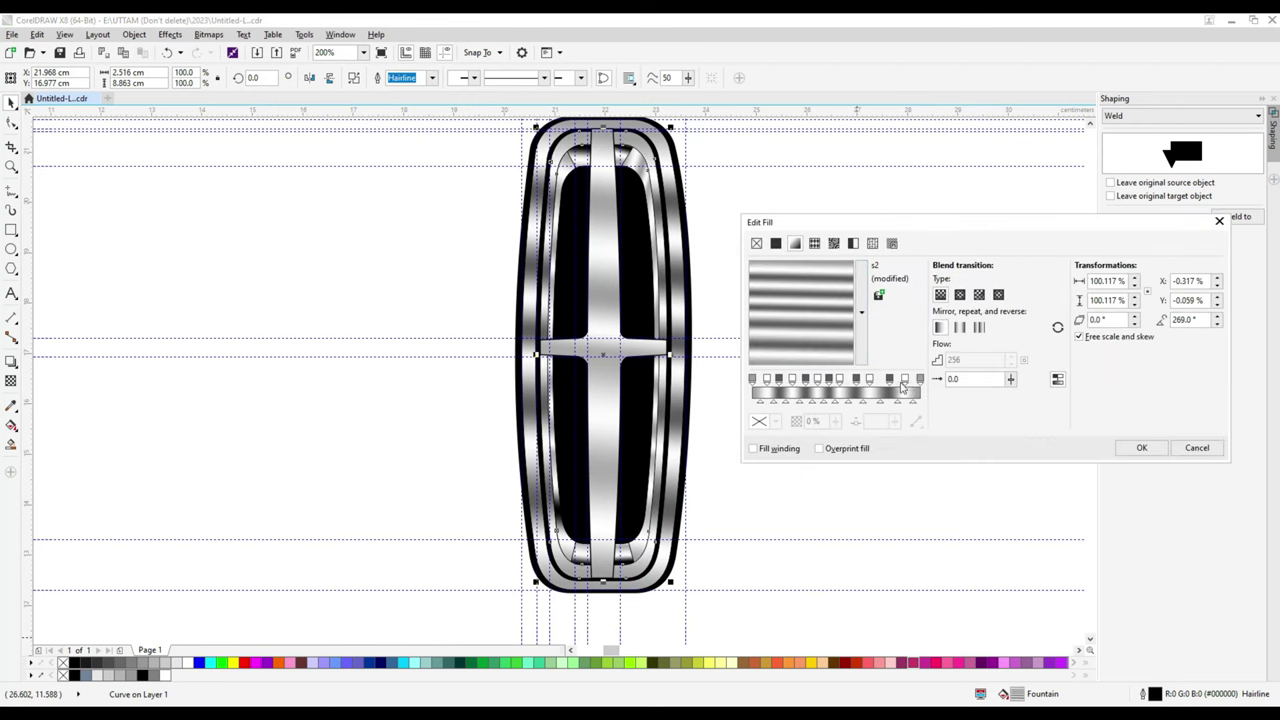
pyautogui.moveTo(818, 314)
pyautogui.mouseDown()
pyautogui.moveTo(840, 326)
pyautogui.moveTo(835, 290)
pyautogui.mouseUp()
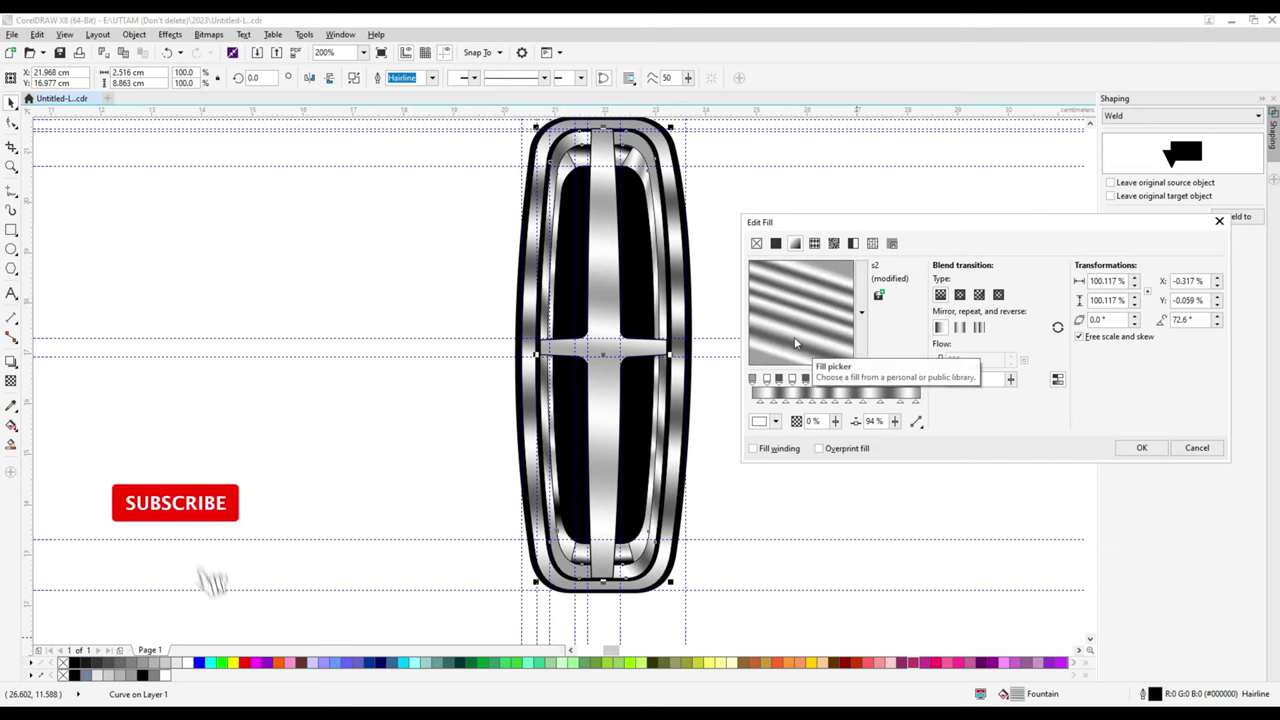
pyautogui.moveTo(835, 290)
pyautogui.mouseDown()
pyautogui.moveTo(794, 358)
pyautogui.moveTo(810, 326)
pyautogui.moveTo(800, 329)
pyautogui.mouseUp()
pyautogui.click(775, 421)
pyautogui.click(804, 455)
pyautogui.click(770, 392)
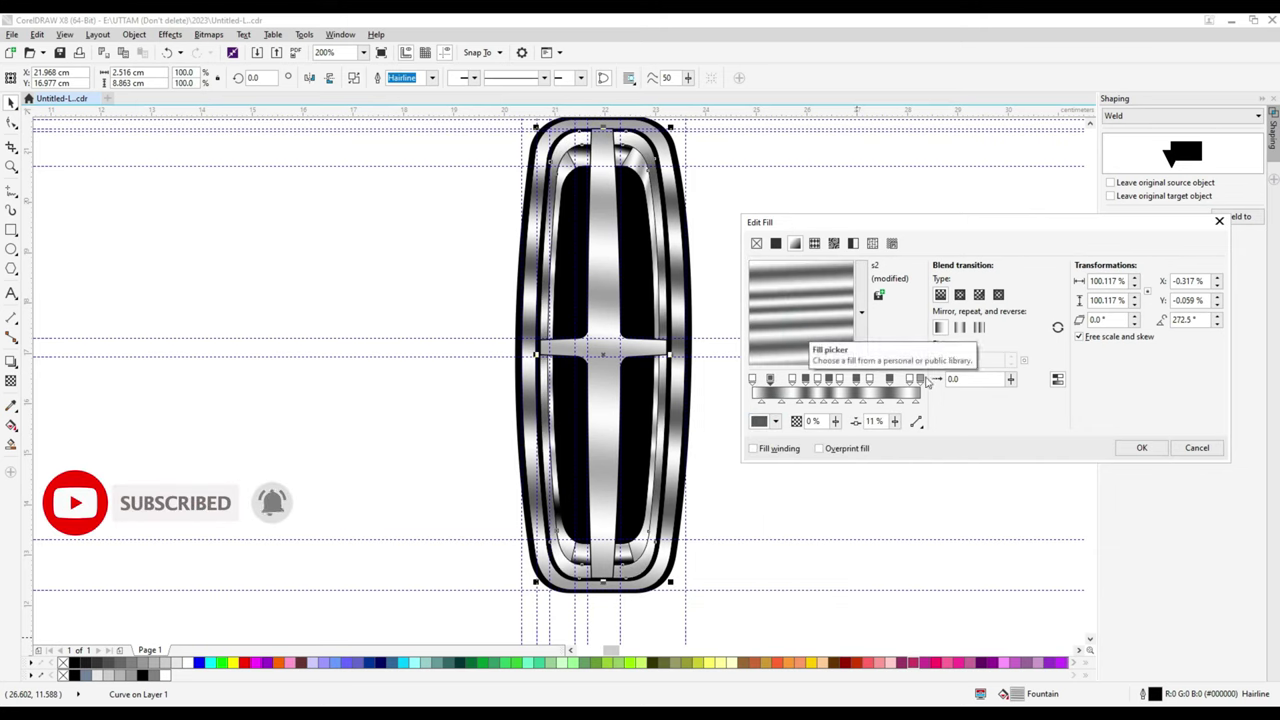
pyautogui.click(1150, 447)
pyautogui.scroll(-2, 480, 169)
# - Give all the badge pieces a 0.2 mm outline
pyautogui.moveTo(480, 169); pyautogui.dragTo(650, 470)
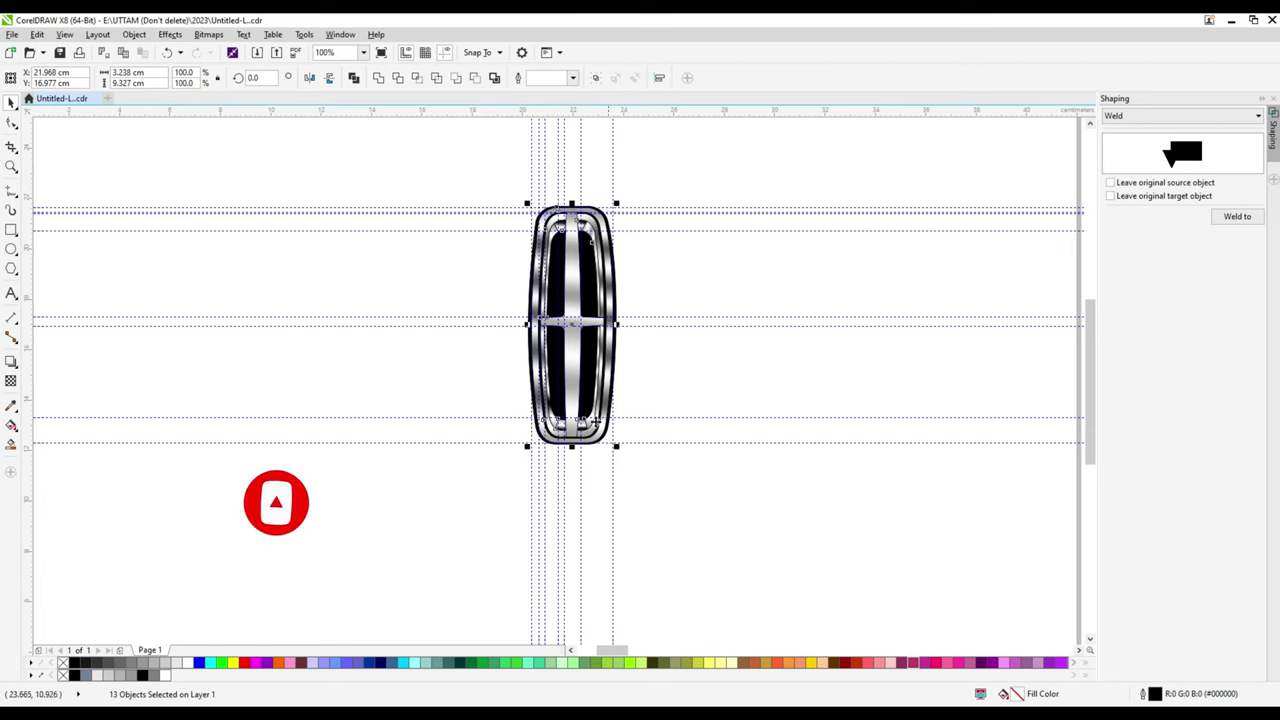
pyautogui.scroll(2, 538, 236)
pyautogui.press('F12')
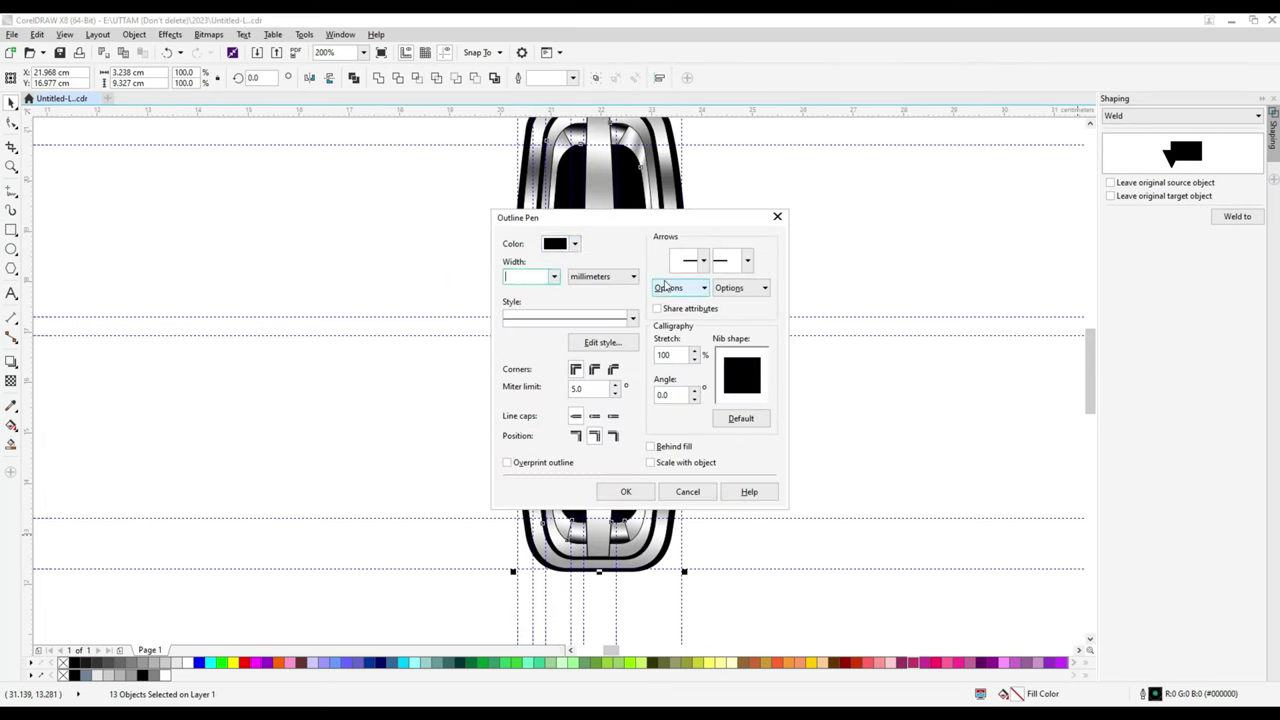
pyautogui.click(574, 246)
pyautogui.click(628, 490)
pyautogui.scroll(1, 600, 330)
pyautogui.click(569, 80)
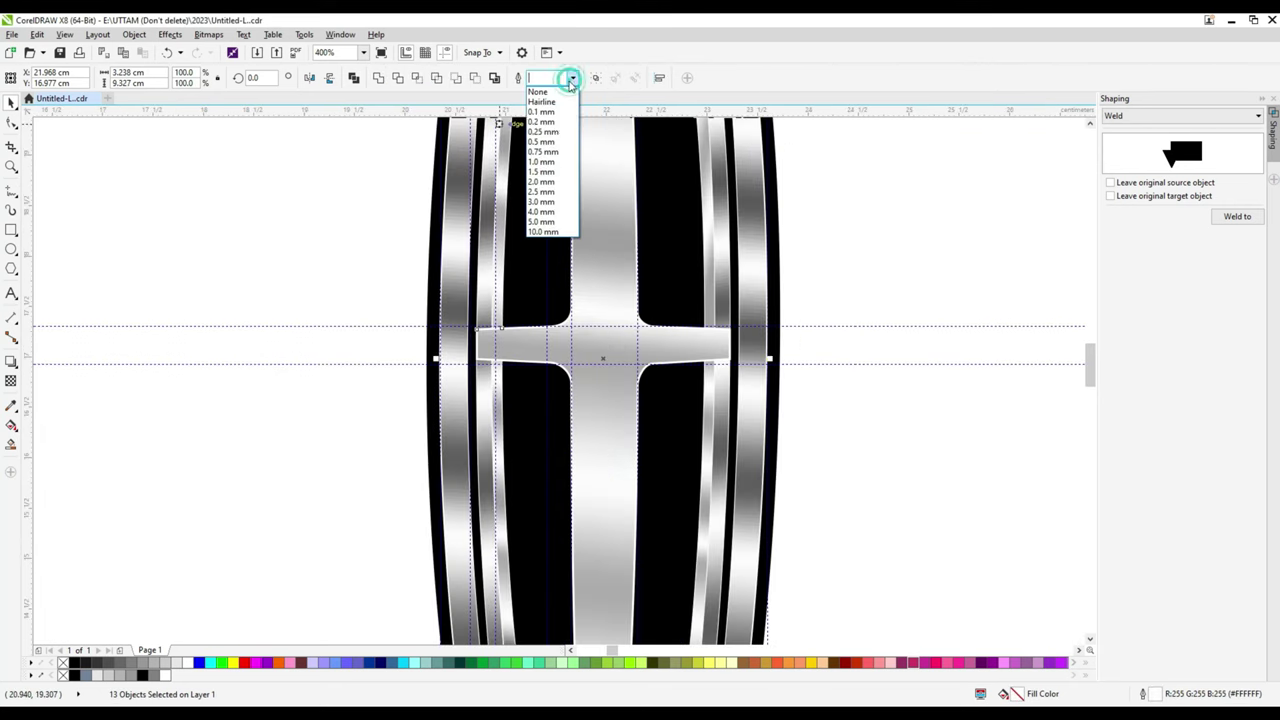
pyautogui.click(554, 120)
# - Select the badge frame alone and bring up its fountain fill settings
pyautogui.click(834, 271)
pyautogui.scroll(-1, 734, 365)
pyautogui.scroll(-1, 663, 366)
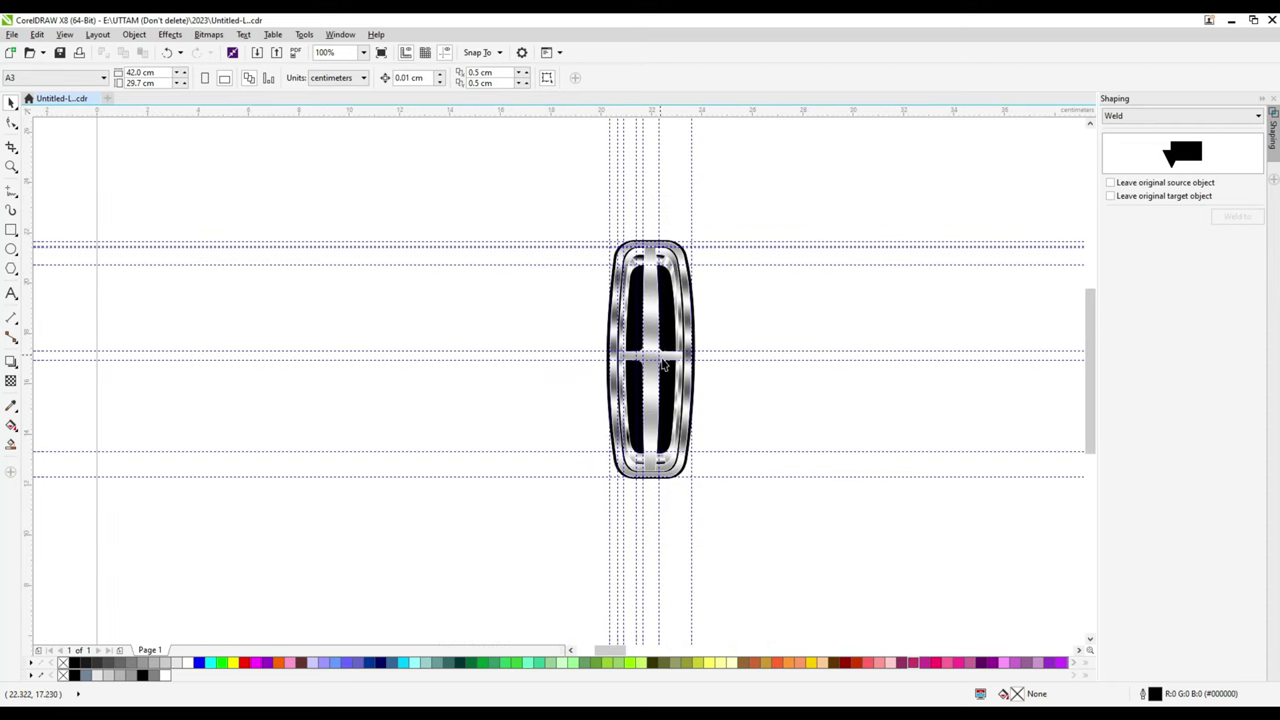
pyautogui.click(670, 355)
pyautogui.scroll(1, 670, 355)
pyautogui.doubleClick(1010, 693)
pyautogui.moveTo(520, 244); pyautogui.dragTo(857, 244)
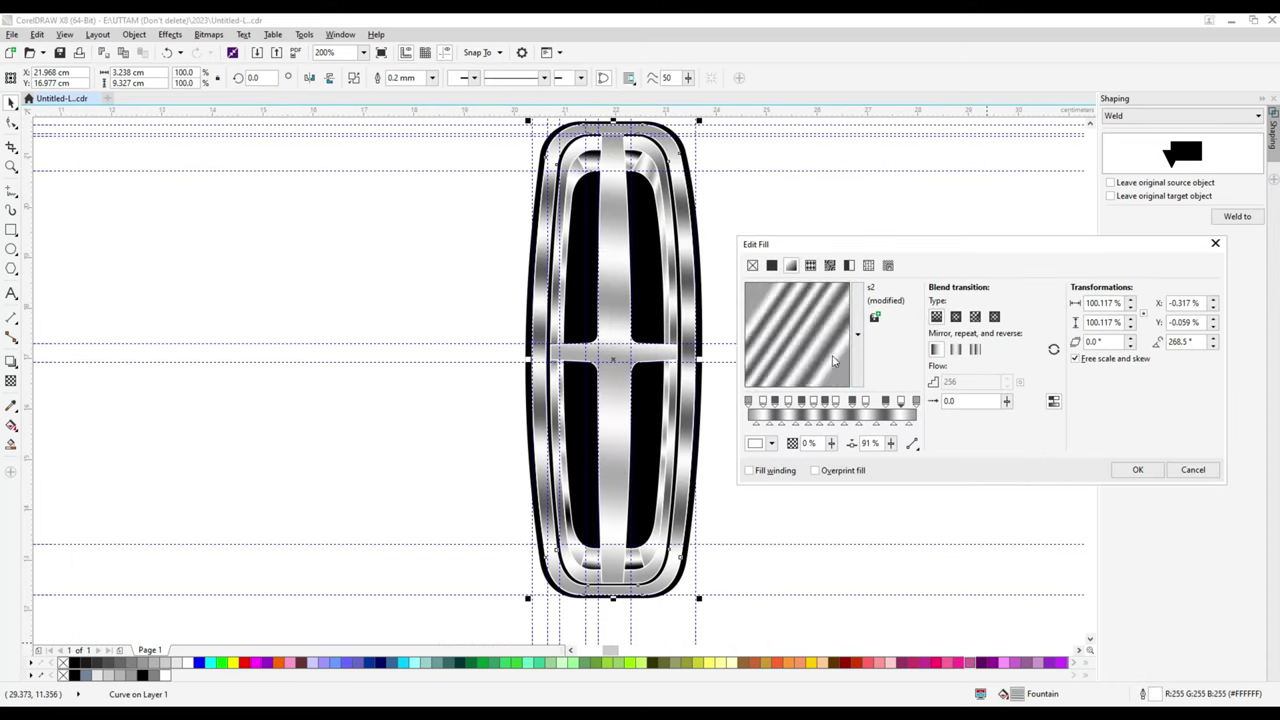
# - Shift the frame's fountain fill so its stripes run near-vertically at 3.0°
pyautogui.click(1137, 470)
pyautogui.press('F11')
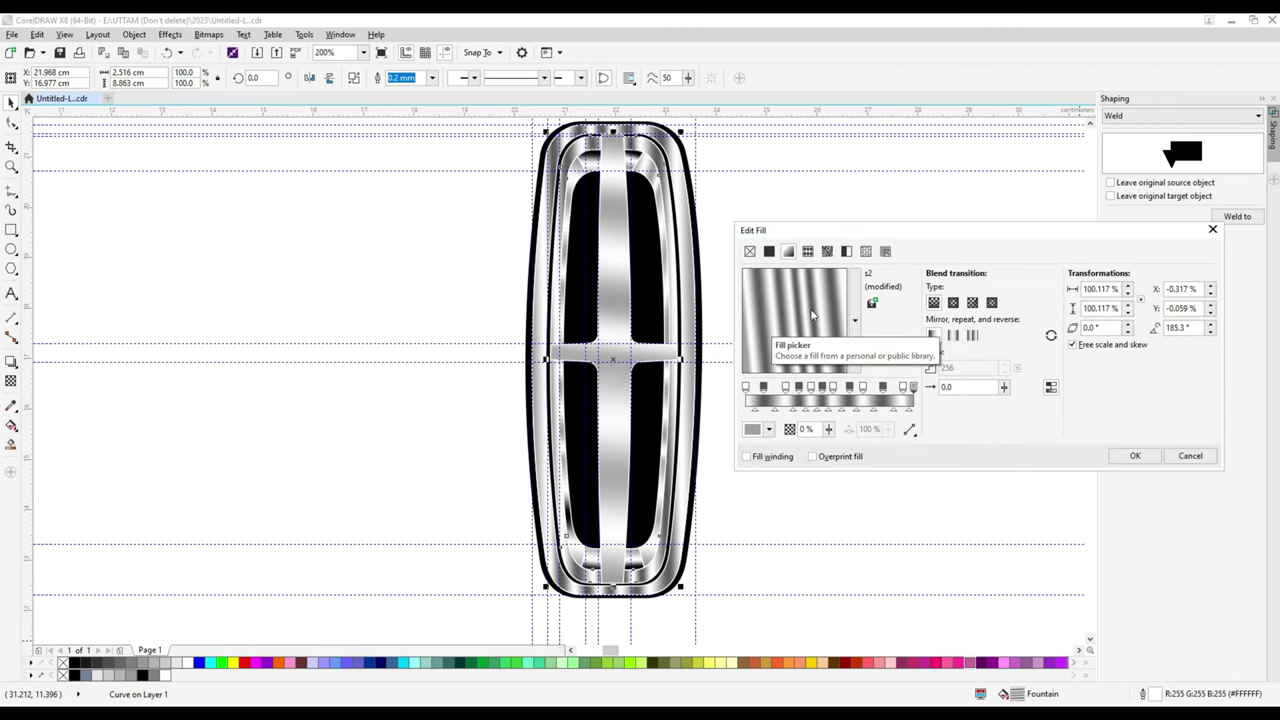
pyautogui.moveTo(812, 316); pyautogui.dragTo(829, 320)
pyautogui.click(1140, 458)
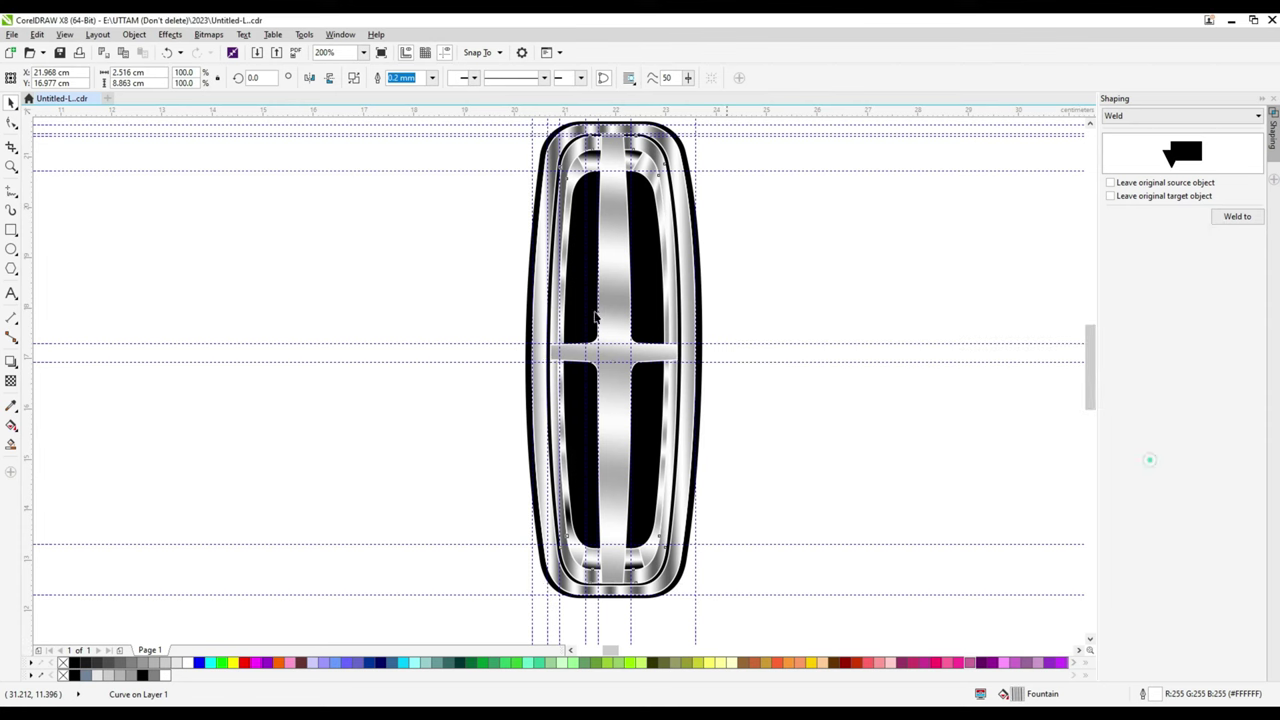
# - Stretch the cross strip's gradient along its length with the Interactive Fill tool
pyautogui.press('g')
pyautogui.scroll(2, 545, 366)
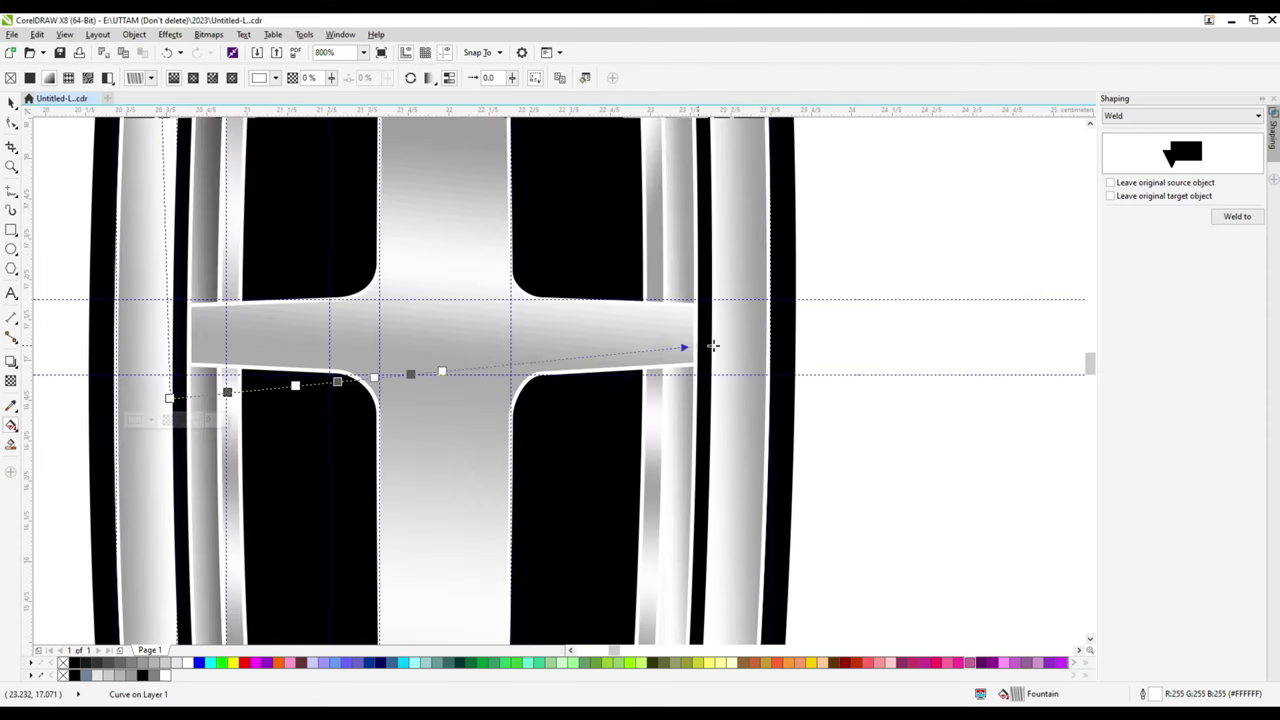
pyautogui.moveTo(709, 346); pyautogui.dragTo(737, 343)
pyautogui.scroll(-1, 805, 303)
pyautogui.scroll(-1, 805, 303)
pyautogui.press('space')
pyautogui.scroll(-1, 677, 357)
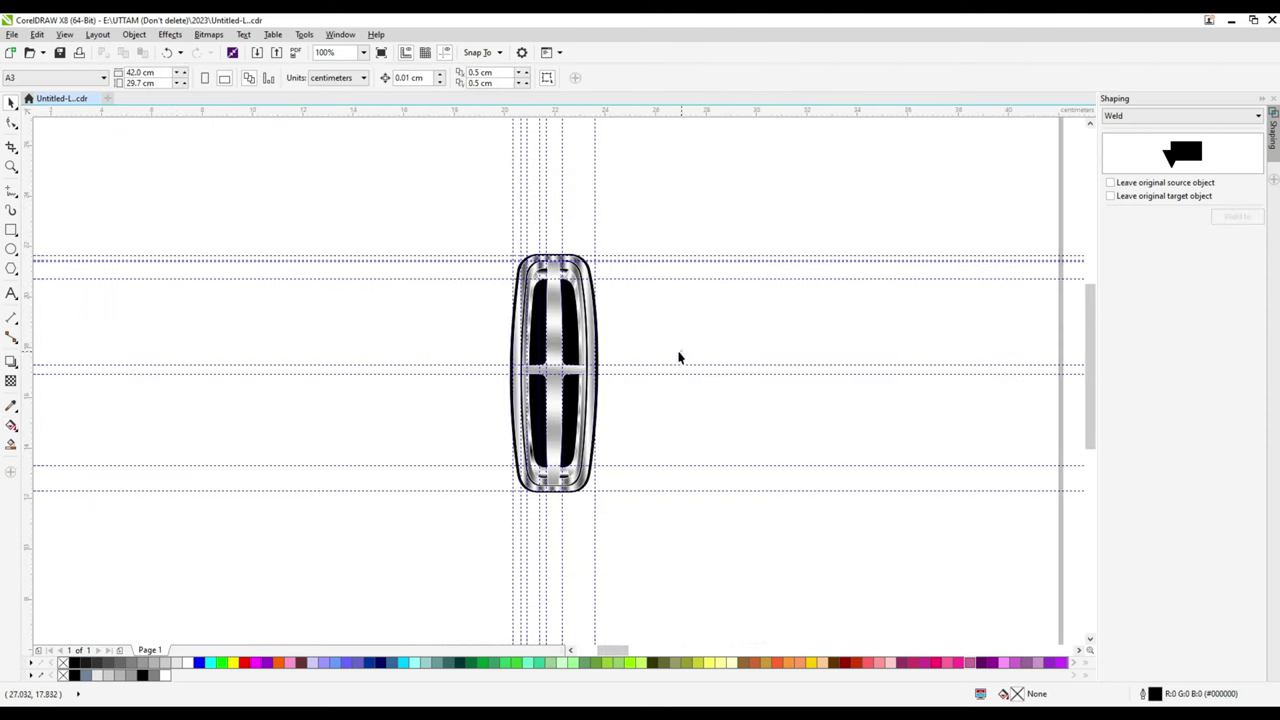
pyautogui.scroll(1, 677, 357)
# - Try copying the frame's striped fill onto the central bar, then undo it
pyautogui.doubleClick(1015, 697)
pyautogui.click(871, 243)
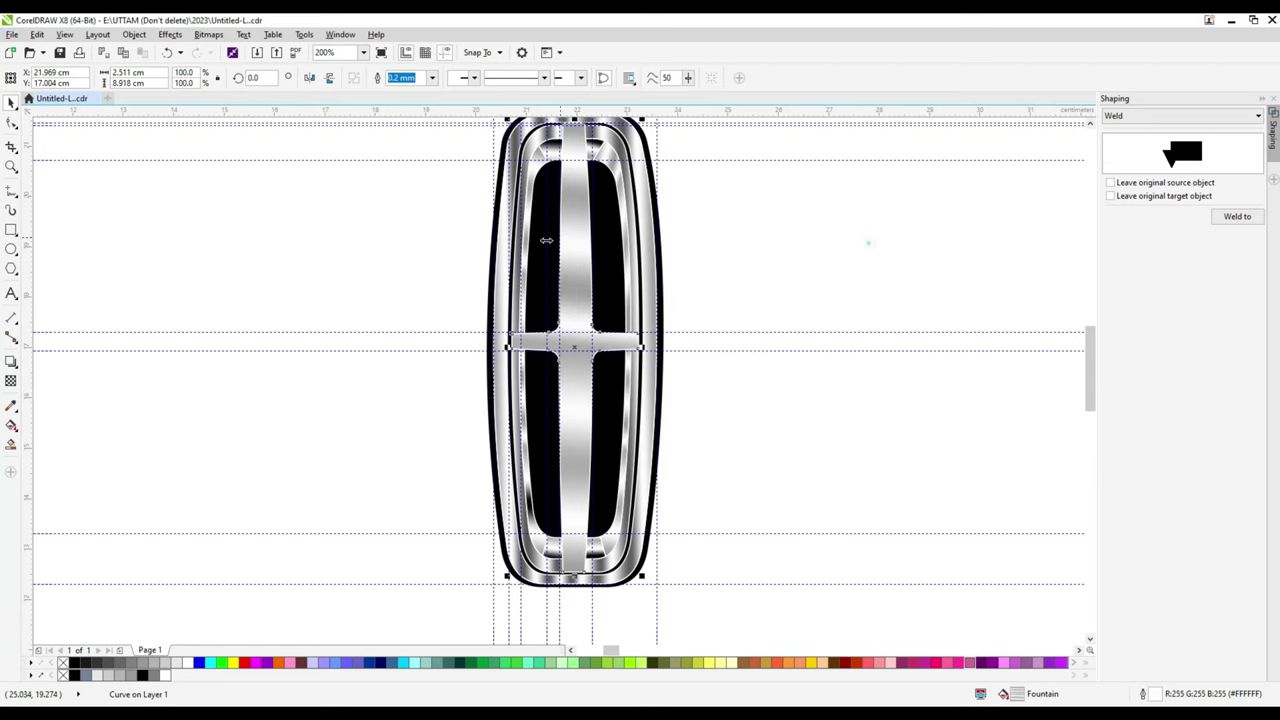
pyautogui.click(37, 34)
pyautogui.click(45, 191)
pyautogui.click(650, 302)
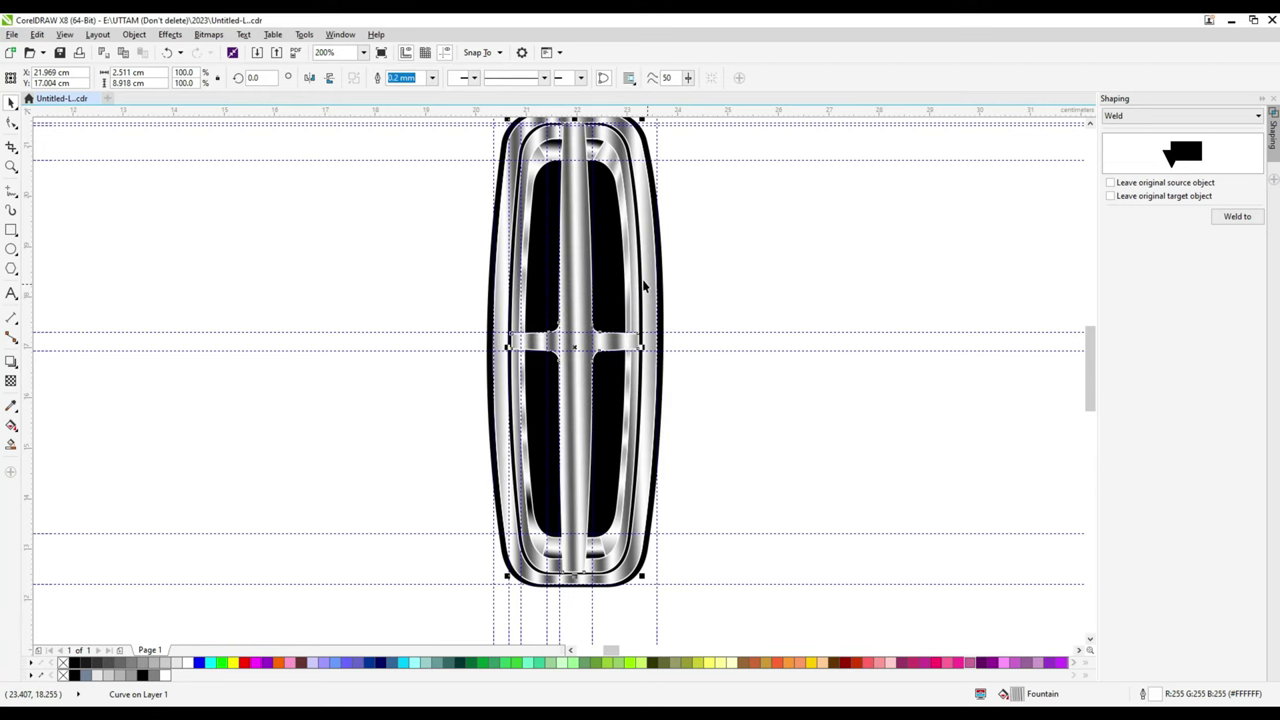
pyautogui.hotkey('ctrl', 'z')
# - Eyedrop greys from the badge into two nodes of the central piece's fountain fill
pyautogui.press('F11')
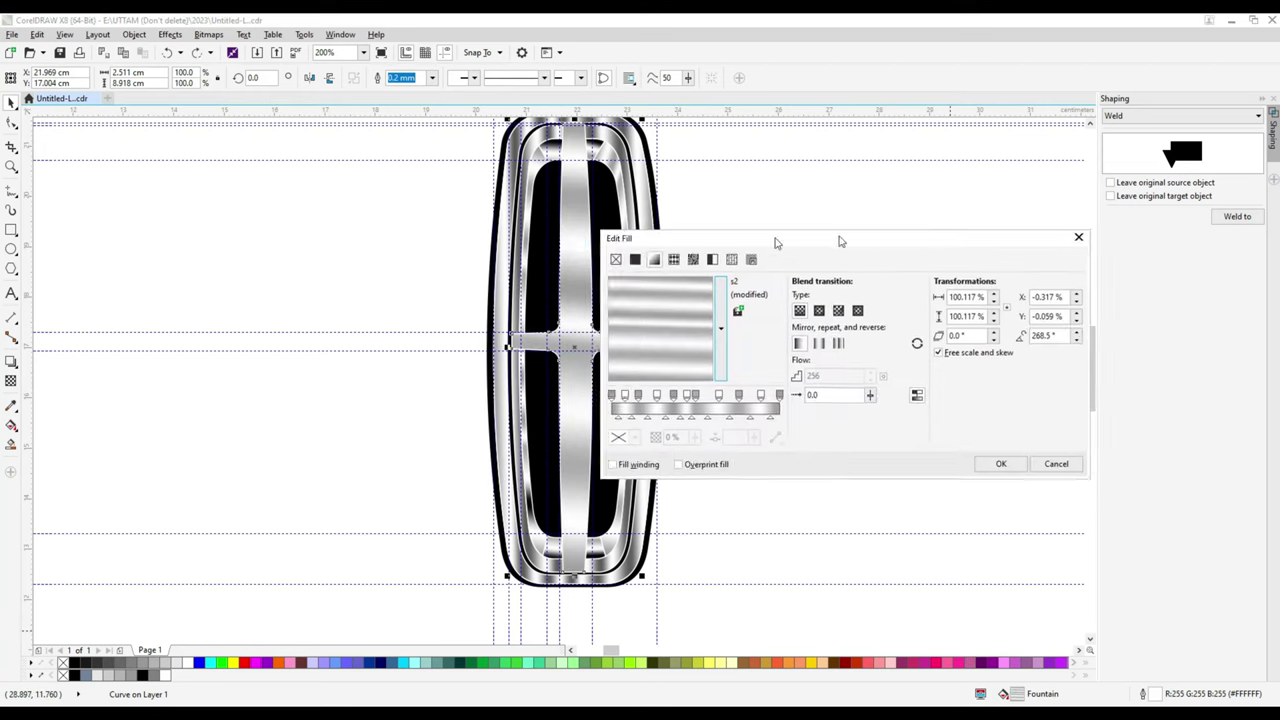
pyautogui.click(731, 427)
pyautogui.click(776, 459)
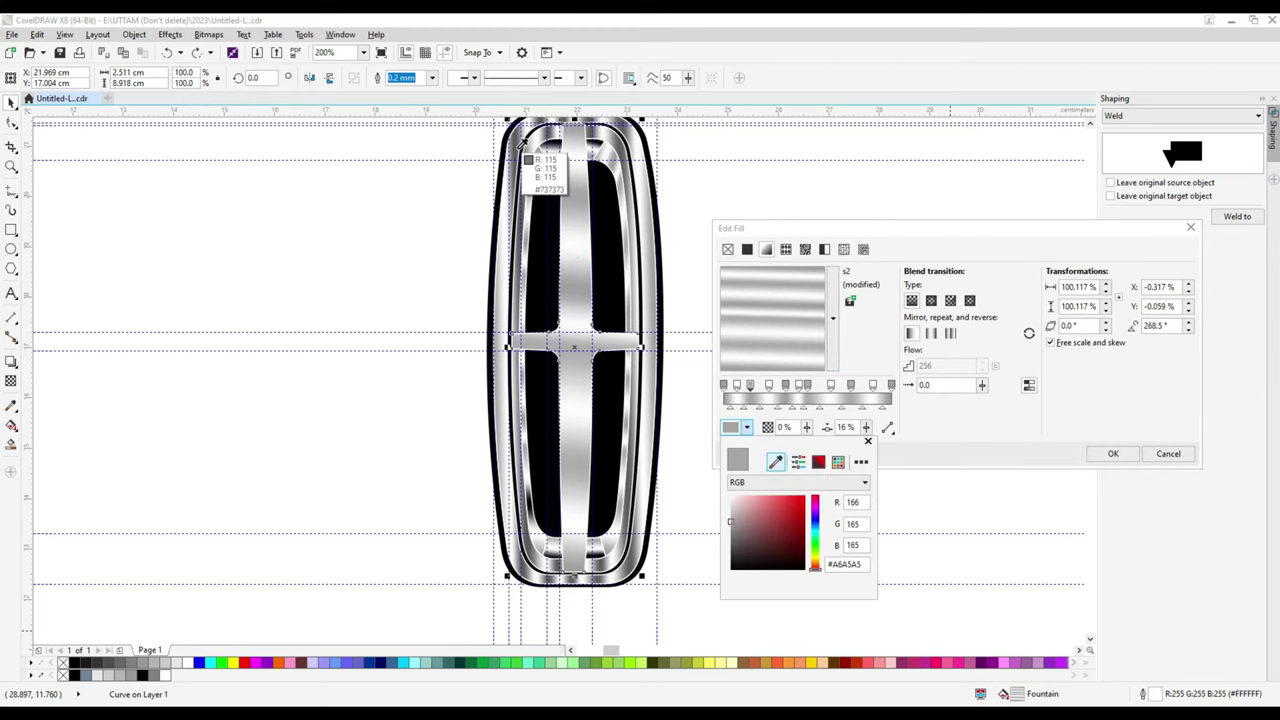
pyautogui.click(517, 148)
pyautogui.click(785, 384)
pyautogui.click(731, 427)
pyautogui.click(776, 459)
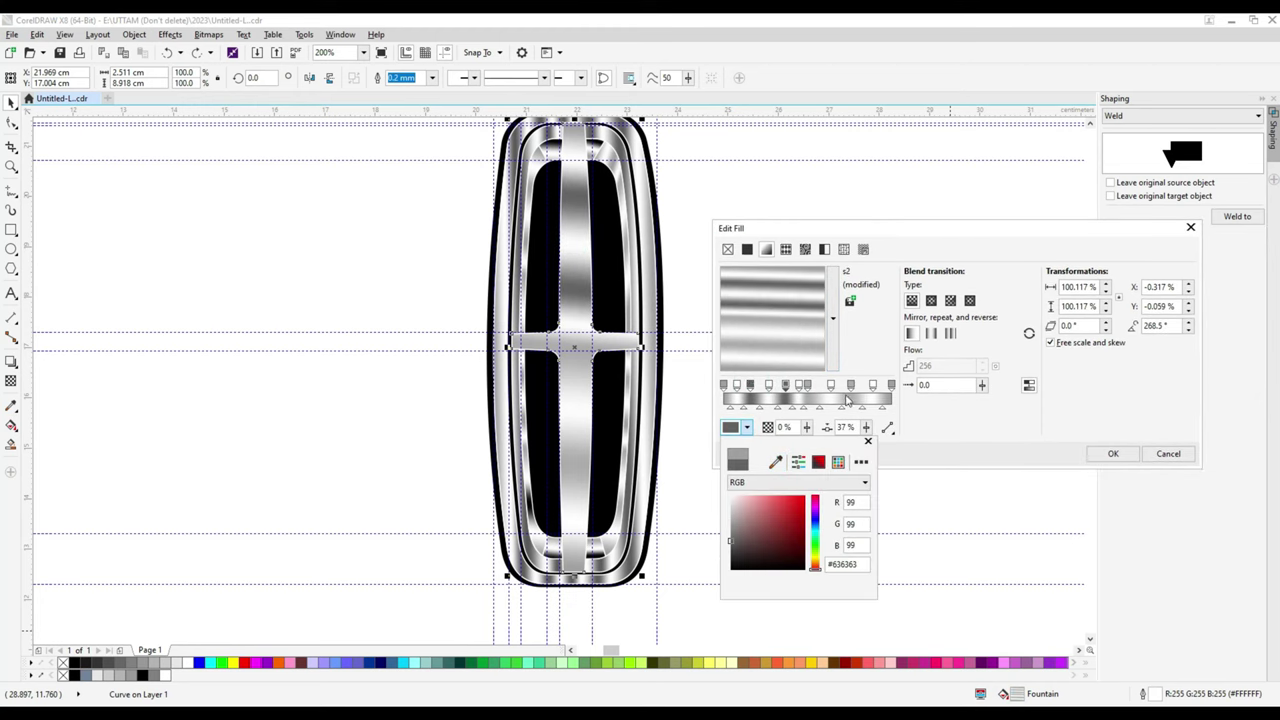
pyautogui.click(576, 290)
pyautogui.click(811, 384)
# - Sample darker greys for two more nodes and apply the 268.5° chrome fill
pyautogui.click(731, 427)
pyautogui.click(776, 461)
pyautogui.click(575, 345)
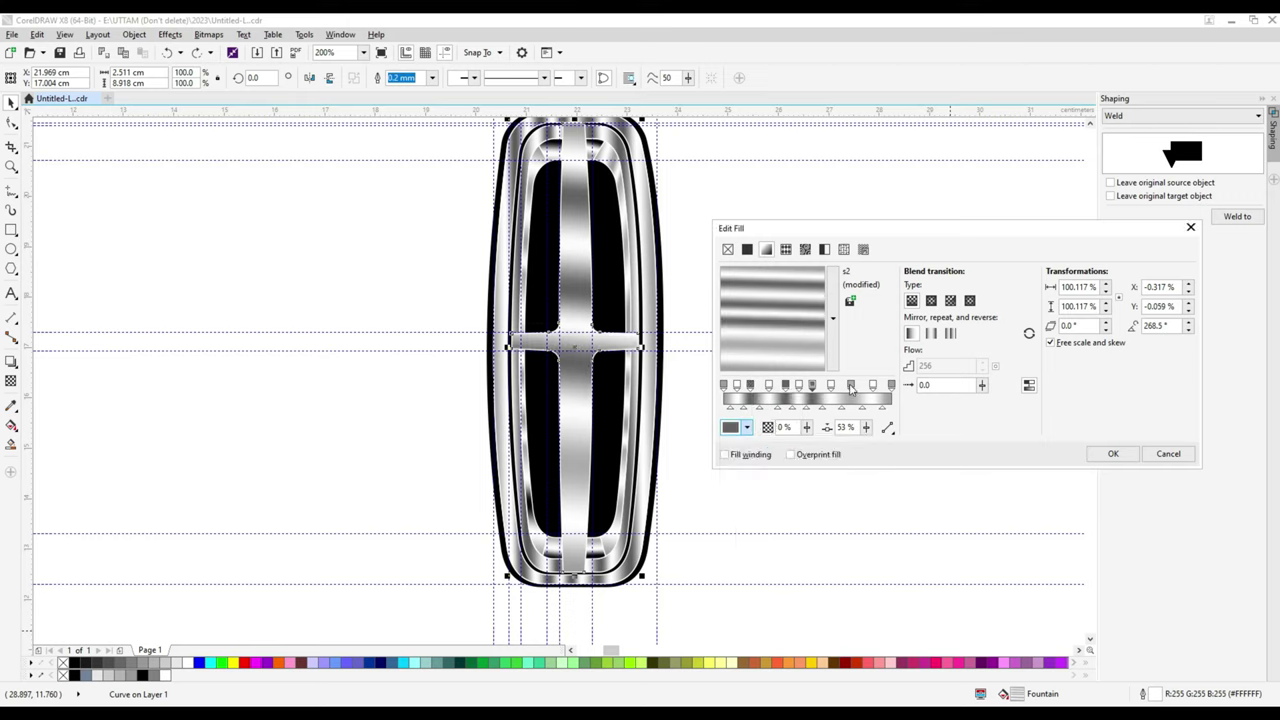
pyautogui.click(850, 384)
pyautogui.click(731, 427)
pyautogui.click(895, 389)
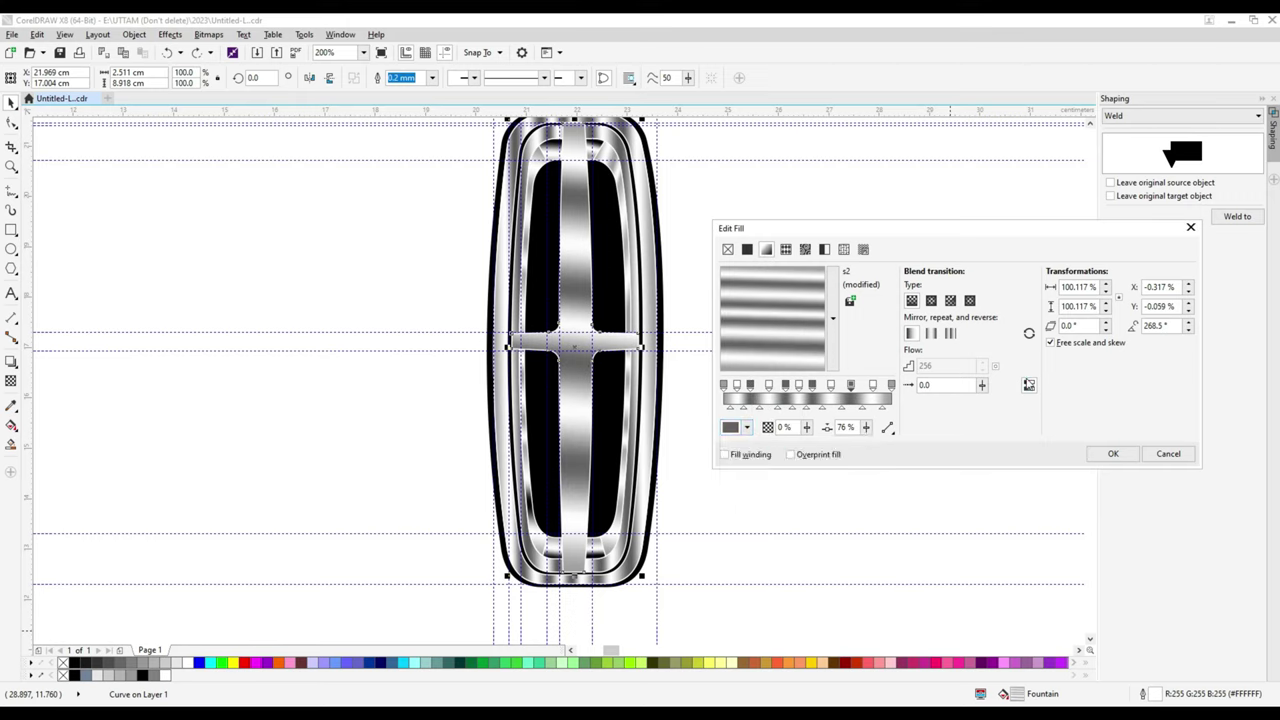
pyautogui.click(1111, 454)
pyautogui.press('F11')
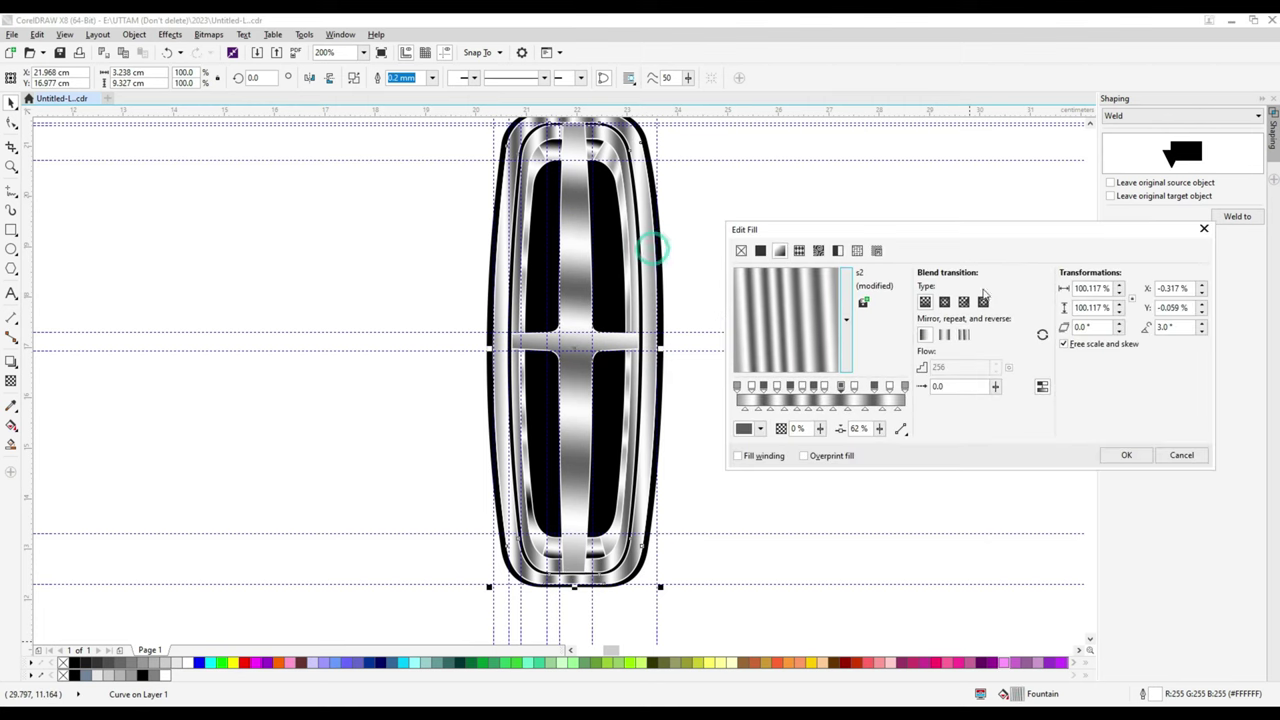
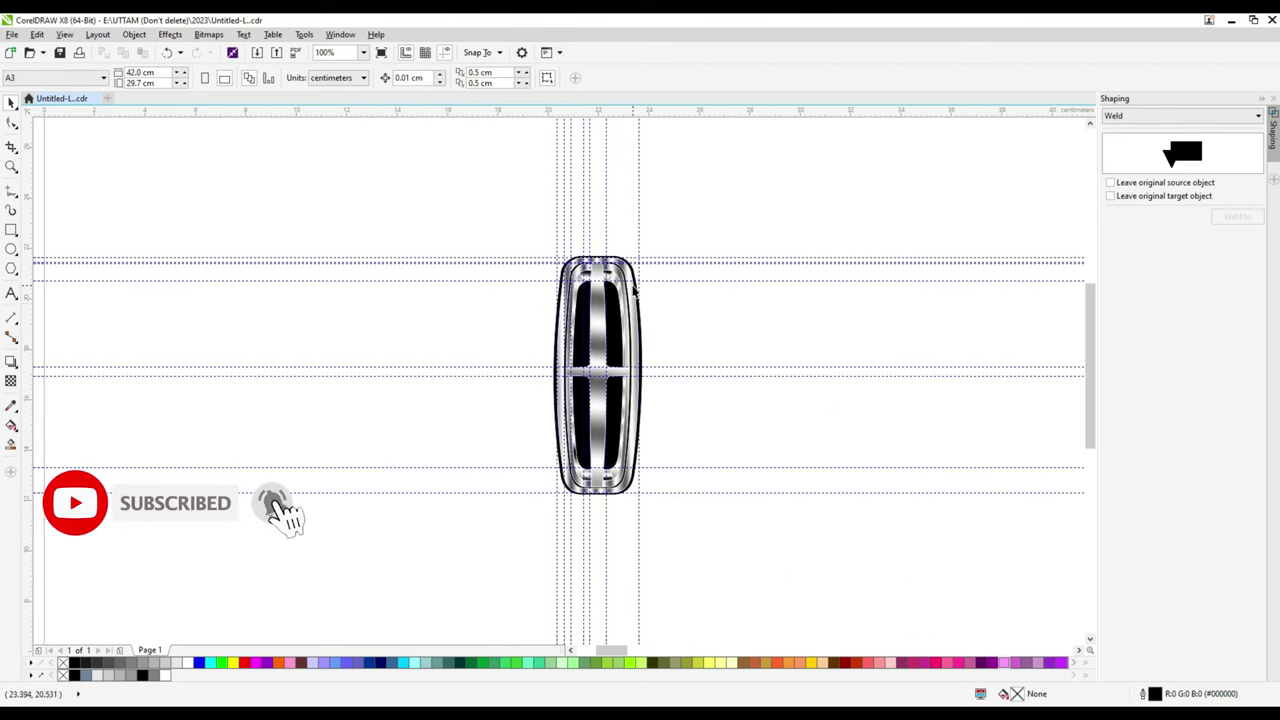
# - Inspect the grille's gradient direction handles, then deselect the grille
pyautogui.click(634, 290)
pyautogui.scroll(2, 634, 290)
pyautogui.press('g')
pyautogui.scroll(2, 490, 500)
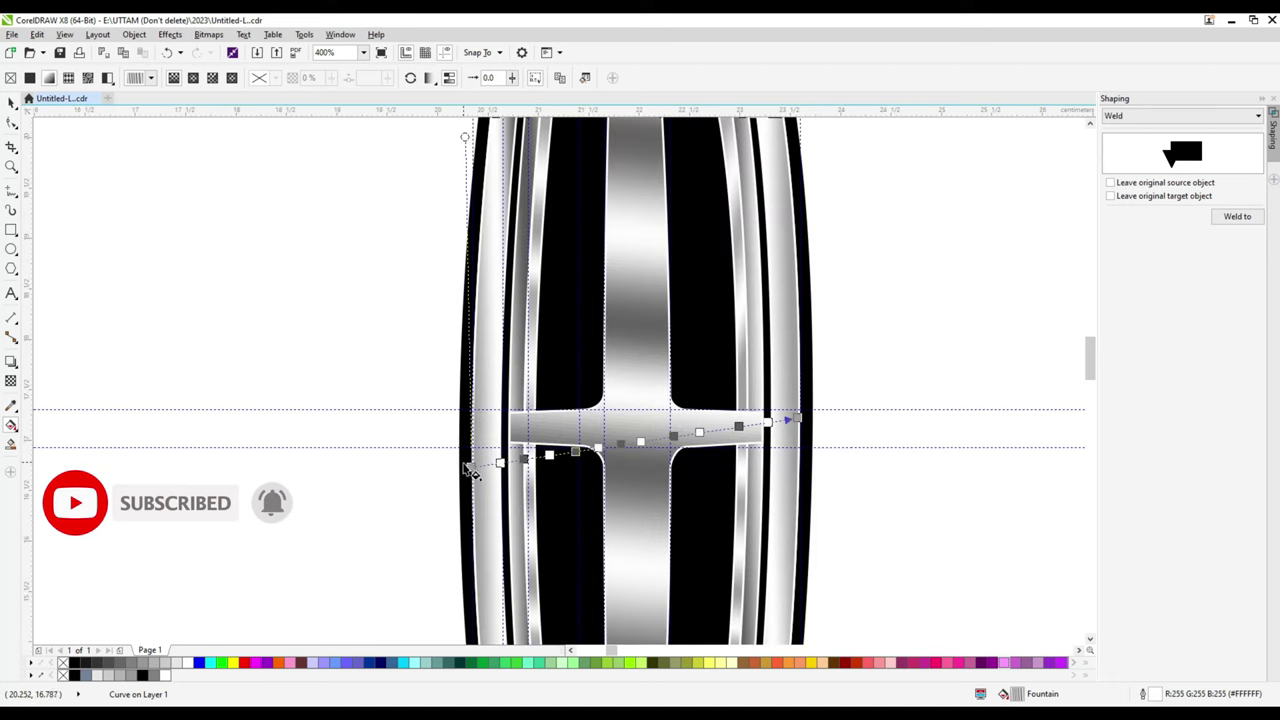
pyautogui.scroll(-2, 468, 462)
pyautogui.press('space')
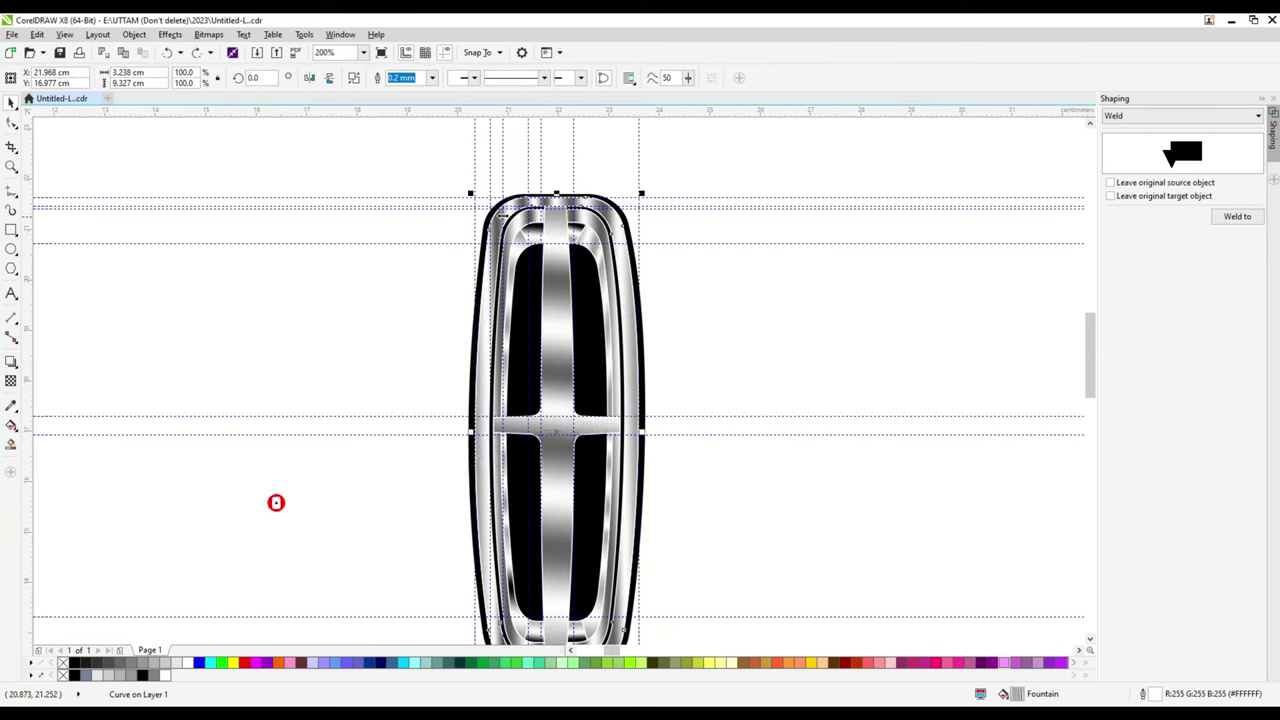
pyautogui.scroll(-1, 572, 236)
pyautogui.scroll(1, 480, 273)
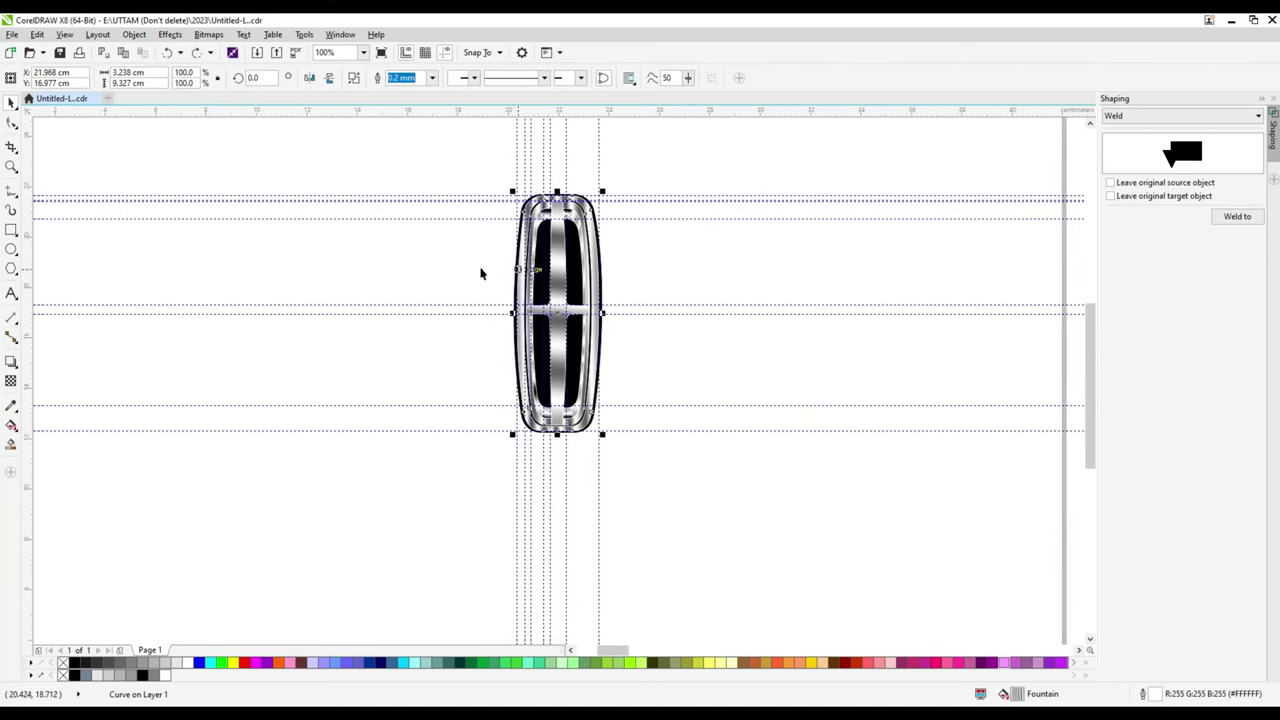
pyautogui.click(448, 246)
pyautogui.scroll(1, 548, 270)
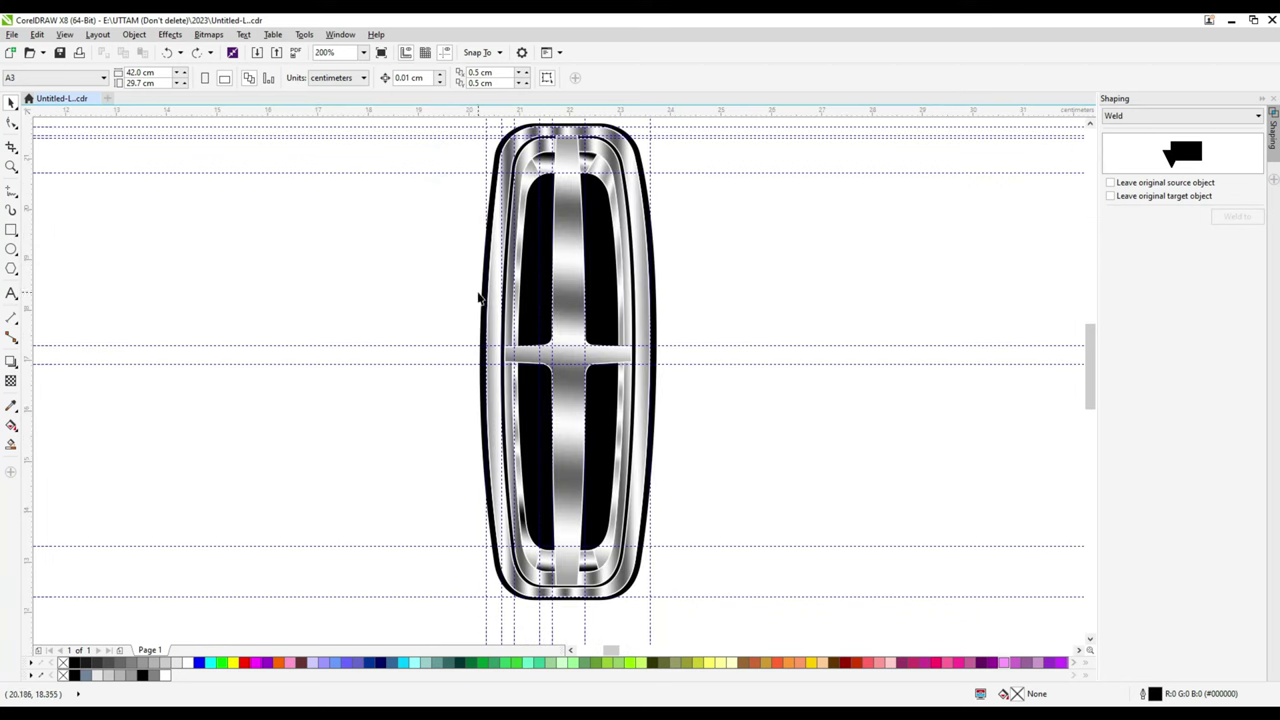
pyautogui.scroll(5, 531, 180)
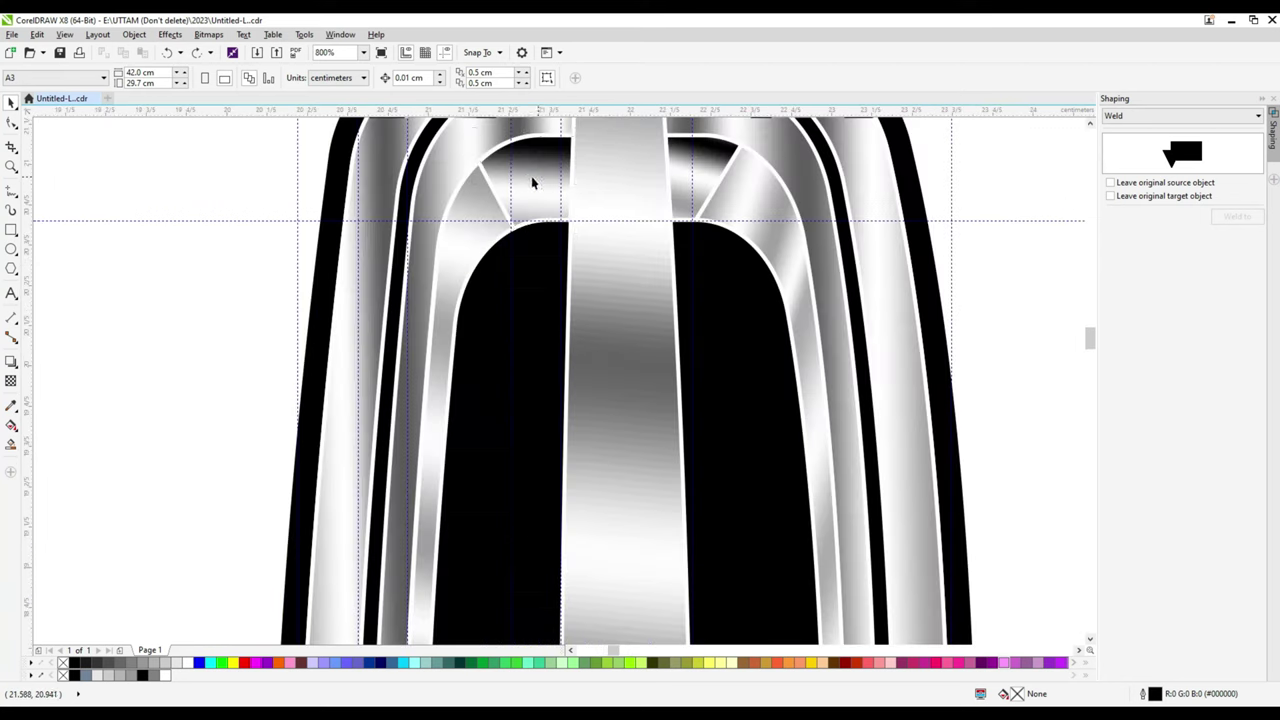
# - Pull the top corner piece's node onto its neighbour and weld the top pieces into one curve
pyautogui.click(531, 180)
pyautogui.press('F10')
pyautogui.scroll(5, 491, 180)
pyautogui.moveTo(497, 186); pyautogui.dragTo(491, 180)
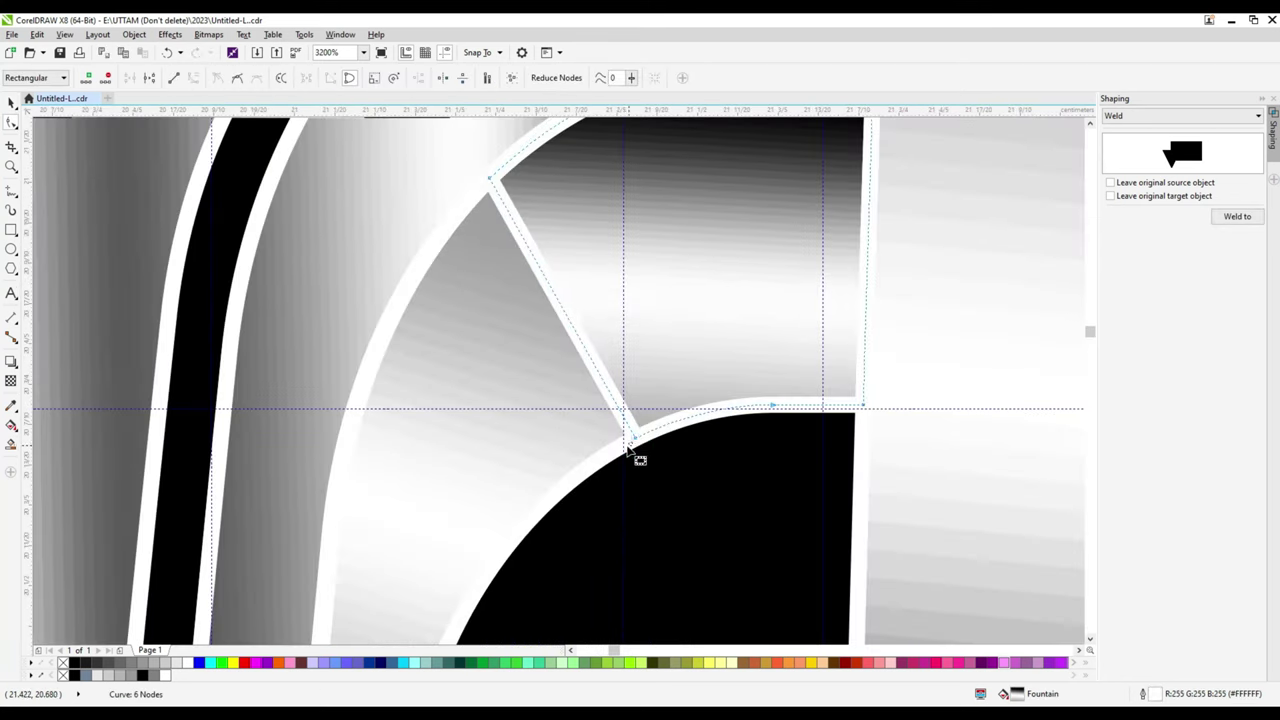
pyautogui.scroll(-3, 630, 440)
pyautogui.scroll(-2, 560, 431)
pyautogui.press('space')
pyautogui.click(377, 79)
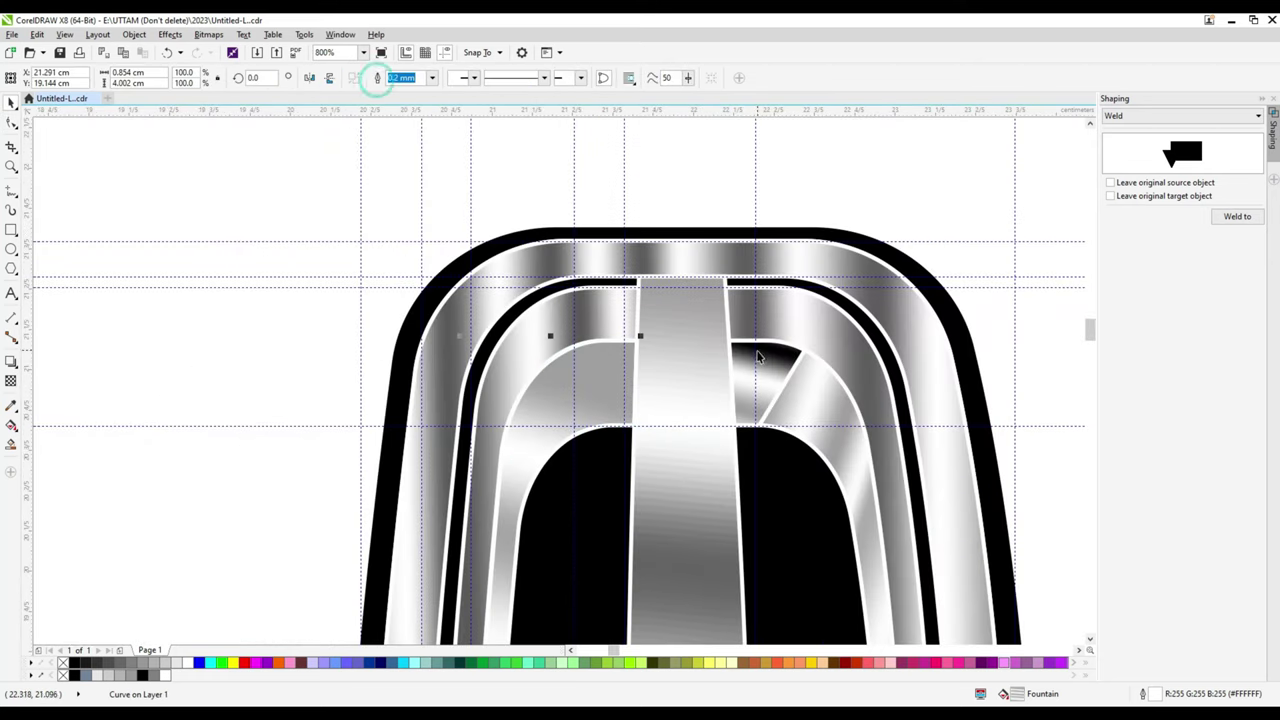
pyautogui.scroll(-4, 600, 390)
pyautogui.scroll(1, 613, 439)
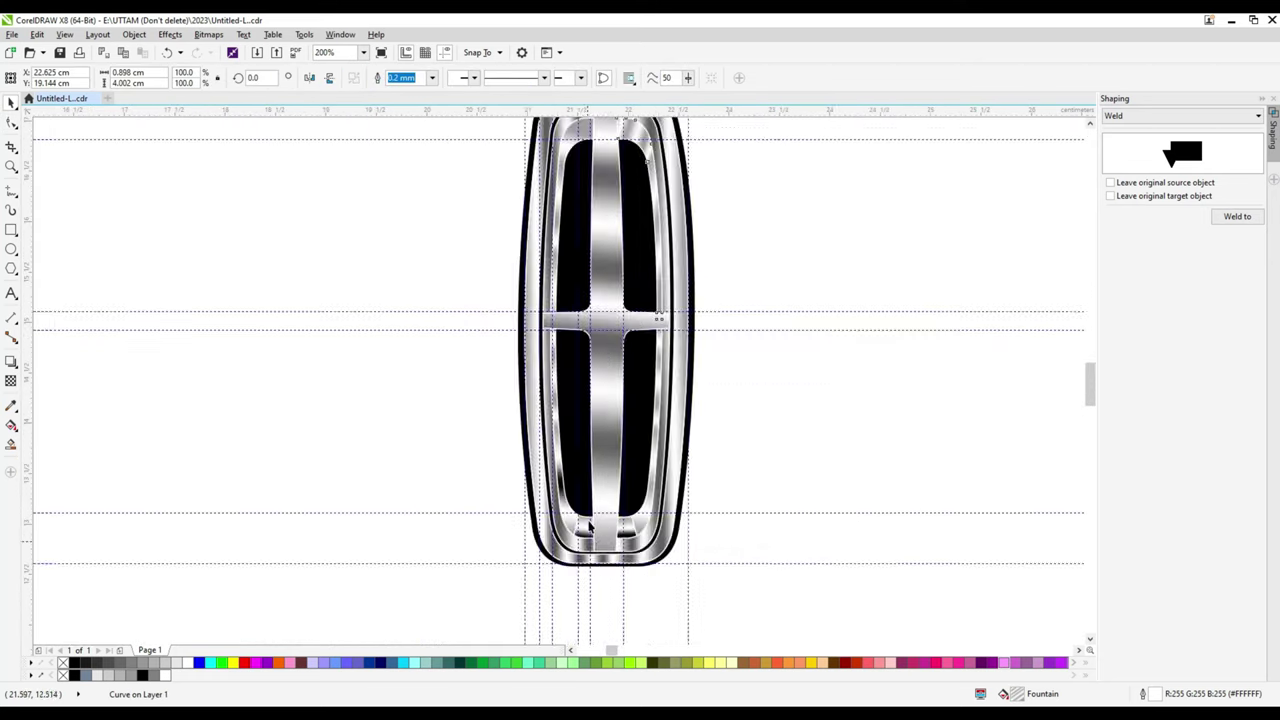
pyautogui.scroll(4, 576, 400)
# - Adjust the lower corner pieces' nodes and weld the two lower pieces together
pyautogui.press('F10')
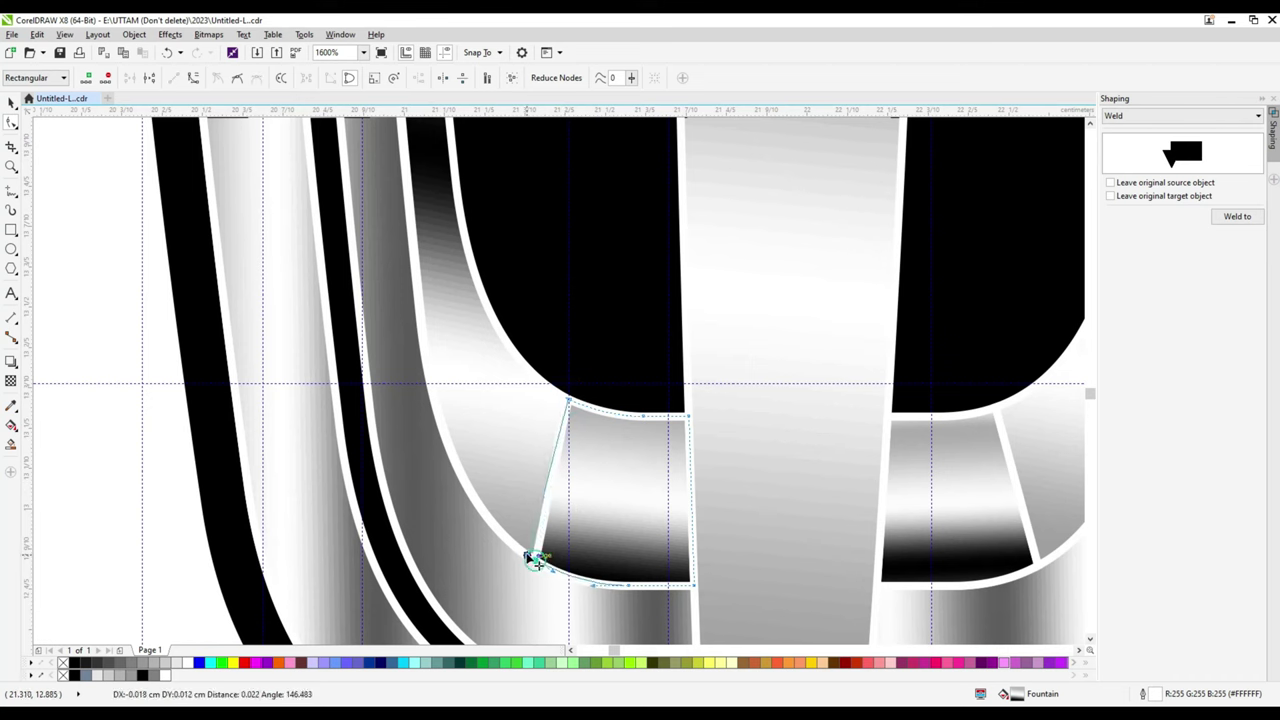
pyautogui.moveTo(533, 560); pyautogui.dragTo(531, 558)
pyautogui.click(995, 420)
pyautogui.scroll(-1, 787, 529)
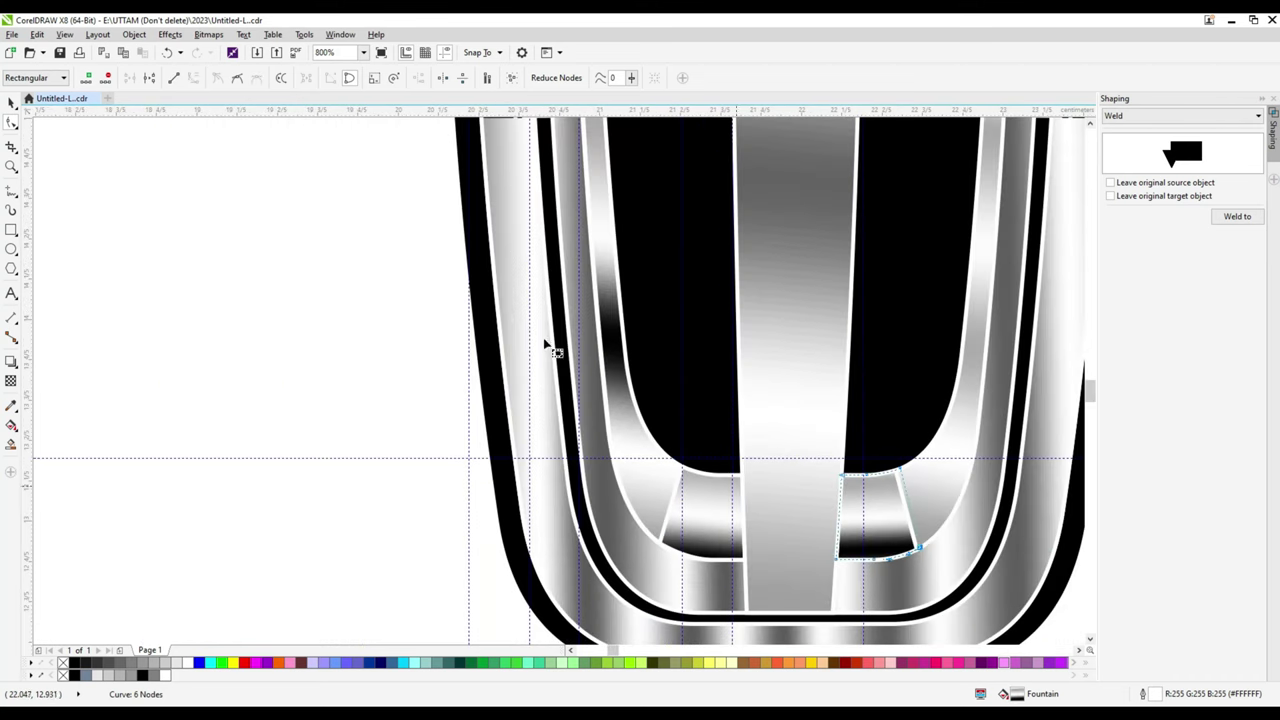
pyautogui.press('space')
pyautogui.keyDown('shift'); pyautogui.click(945, 495); pyautogui.keyUp('shift')
pyautogui.click(677, 482)
pyautogui.keyDown('shift'); pyautogui.click(638, 478); pyautogui.keyUp('shift')
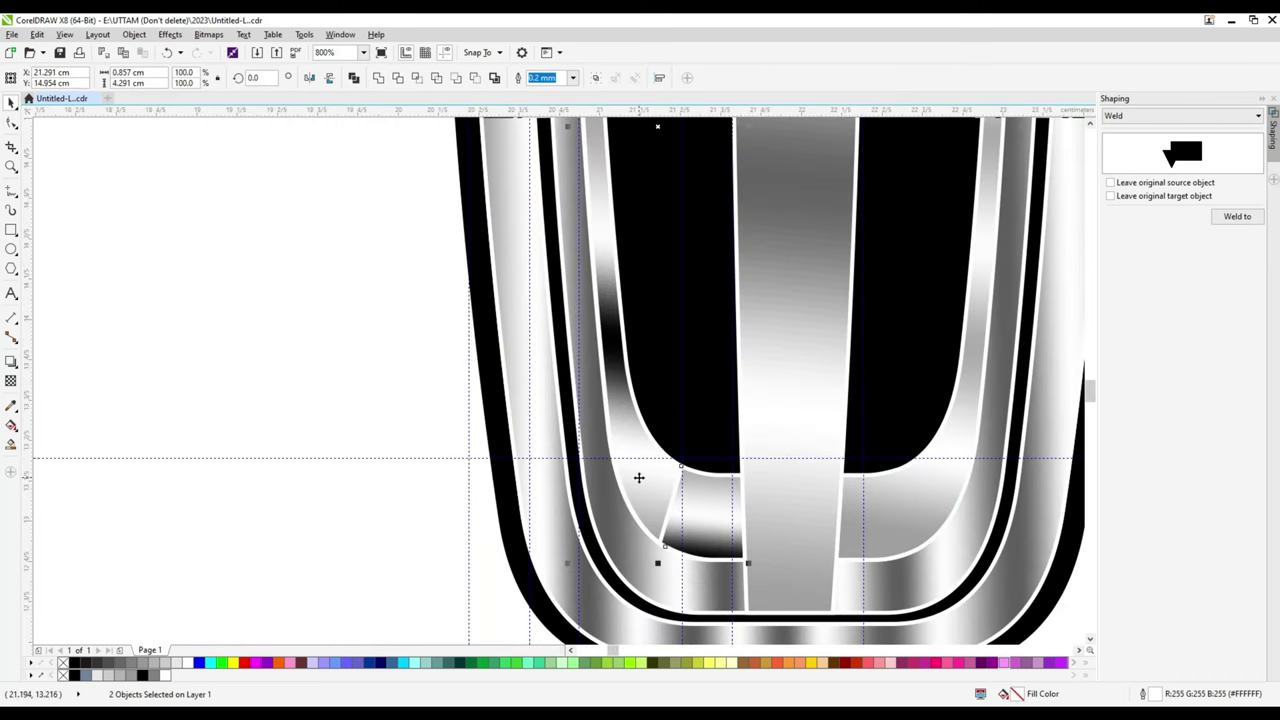
pyautogui.keyDown('shift'); pyautogui.click(638, 478); pyautogui.keyUp('shift')
pyautogui.click(378, 77)
pyautogui.scroll(-1, 417, 342)
pyautogui.scroll(-2, 417, 342)
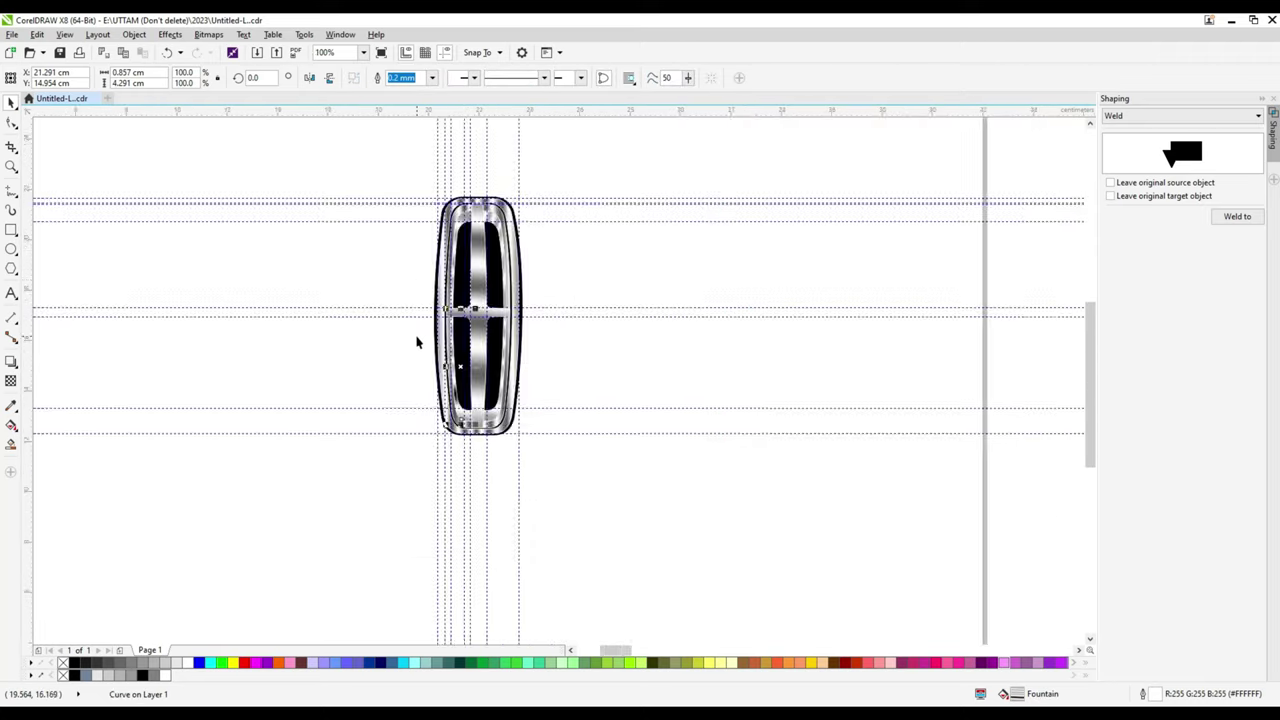
pyautogui.scroll(1, 417, 342)
# - Make the welded curve's last gradient stop black in Edit Fill and apply it
pyautogui.press('F11')
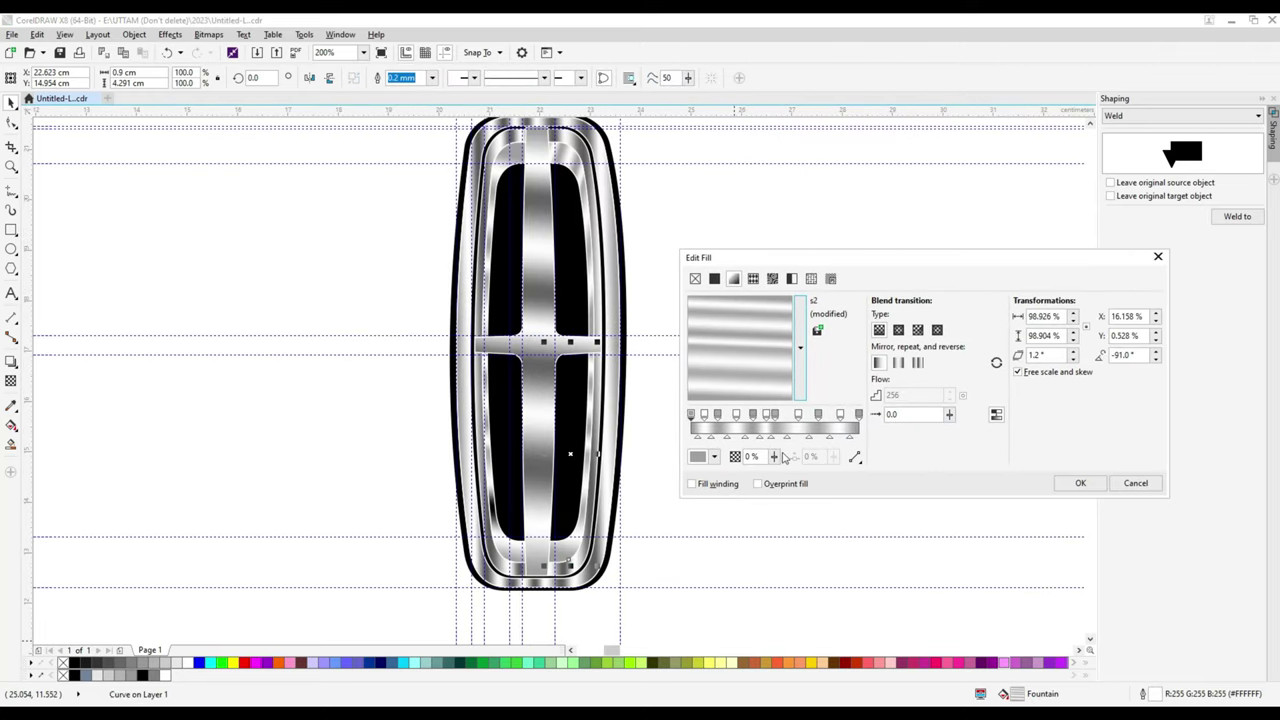
pyautogui.click(714, 456)
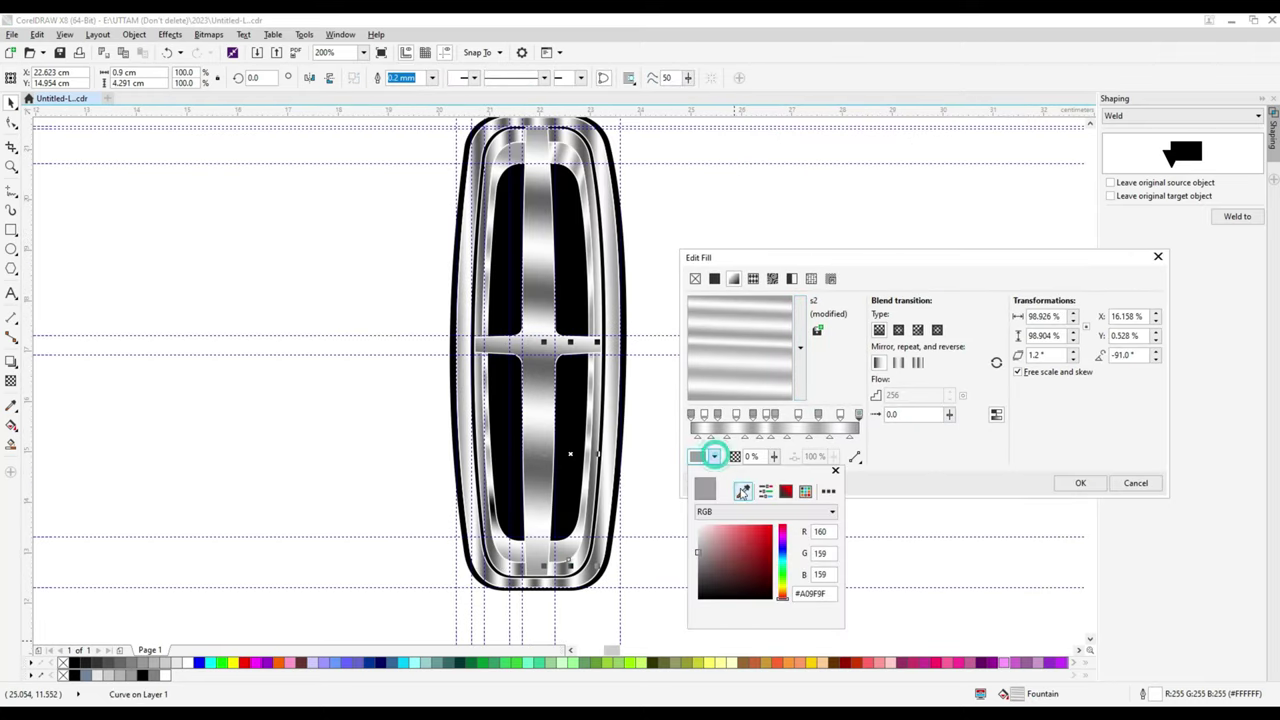
pyautogui.click(742, 491)
pyautogui.click(493, 510)
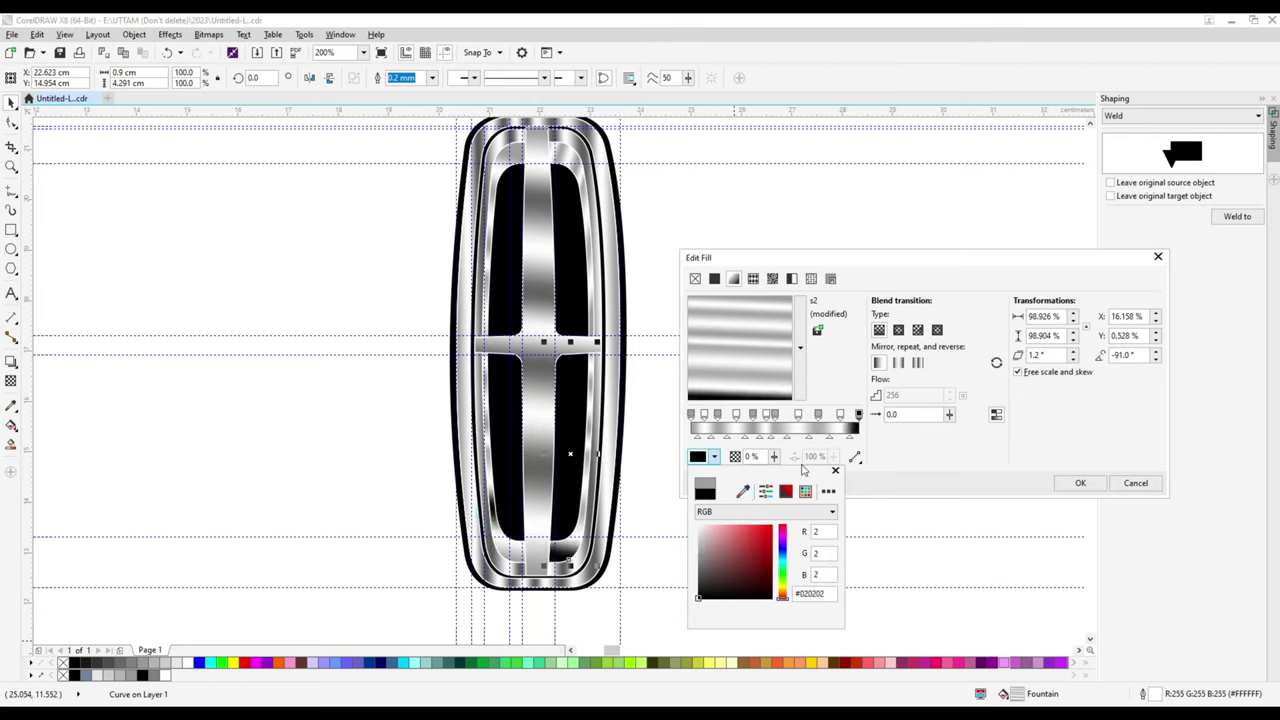
pyautogui.click(845, 423)
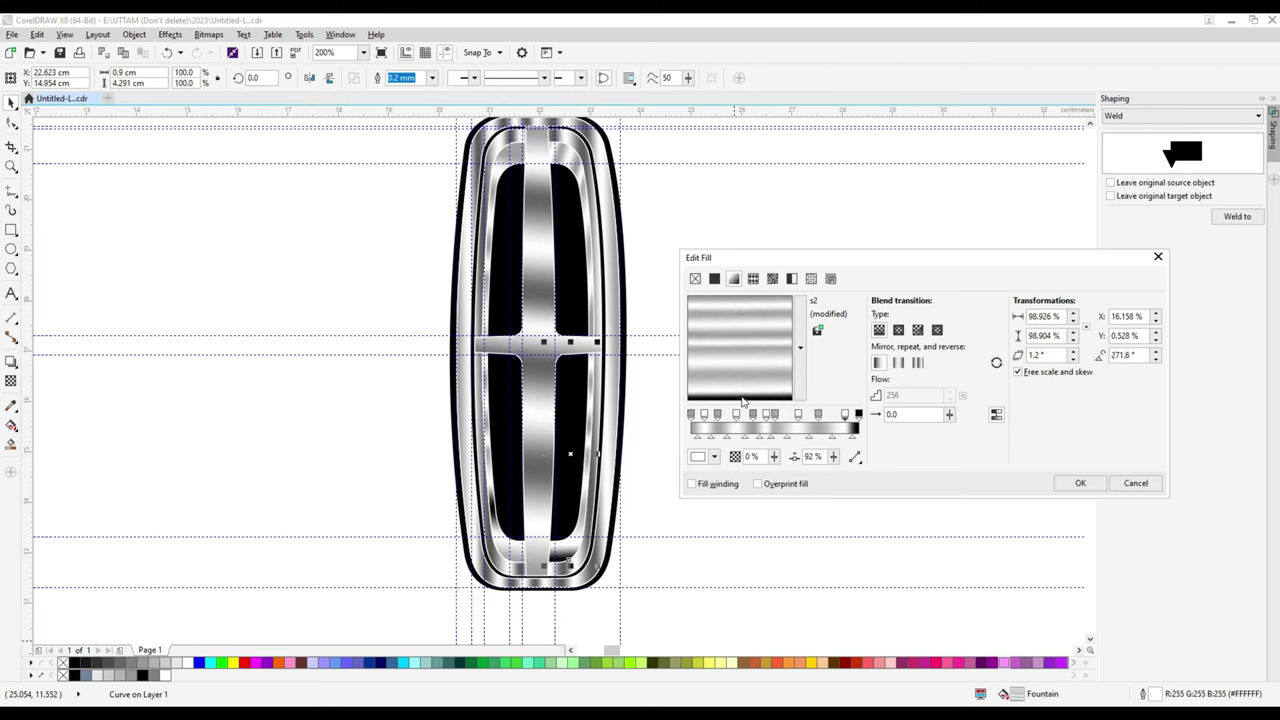
pyautogui.press('Return')
pyautogui.click(812, 550)
# - Copy the chrome fill onto the other inner-ring pieces with Copy Properties From
pyautogui.click(505, 545)
pyautogui.click(37, 34)
pyautogui.click(100, 217)
pyautogui.press('Return')
pyautogui.click(566, 549)
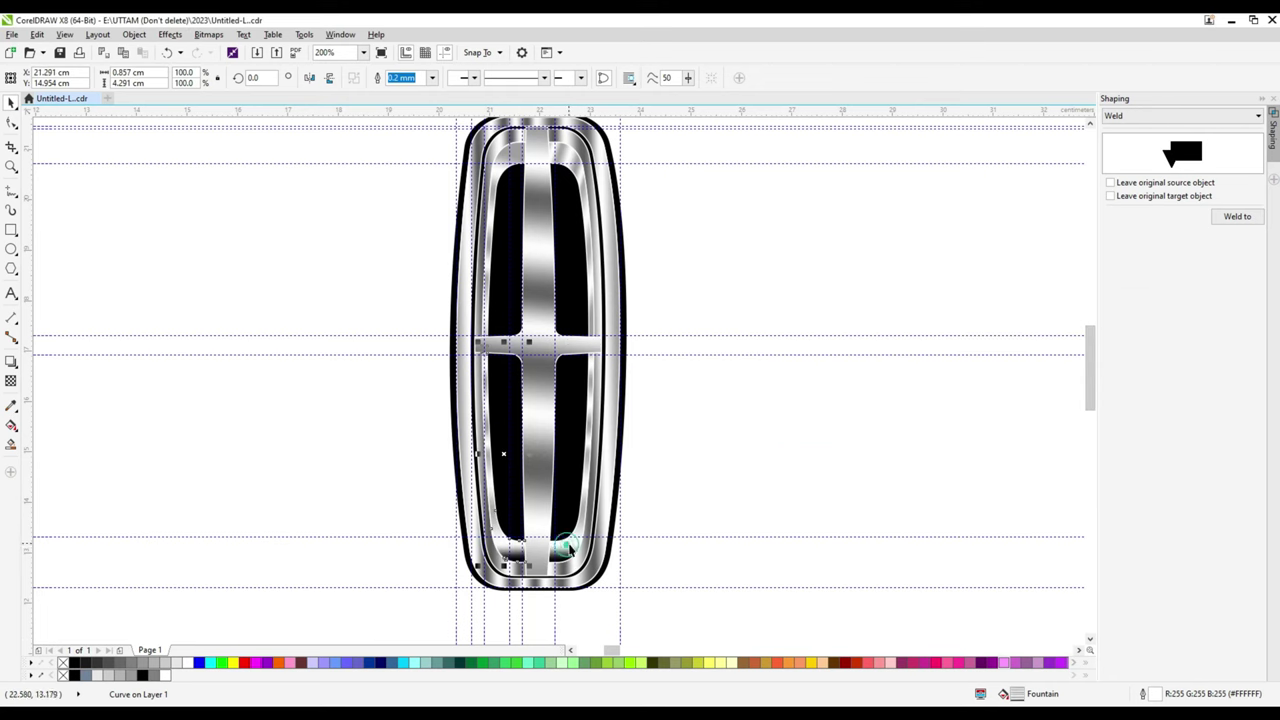
pyautogui.click(775, 379)
pyautogui.click(580, 185)
pyautogui.click(37, 34)
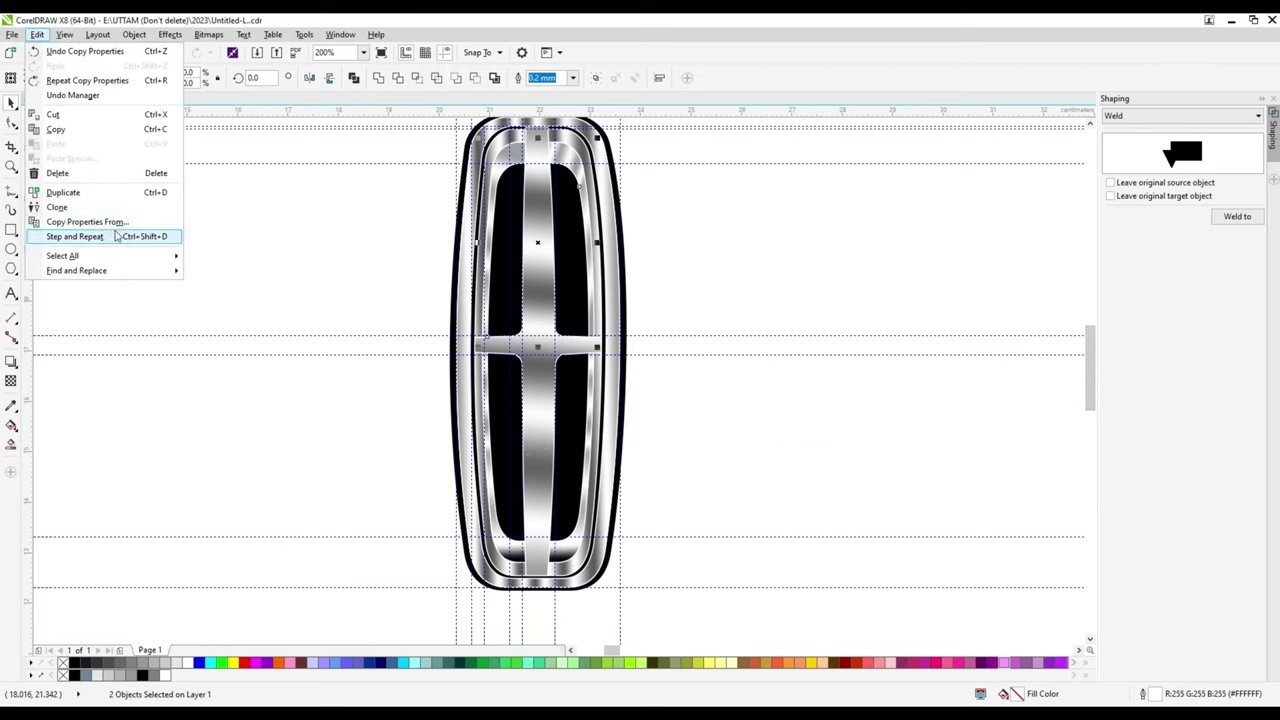
pyautogui.click(100, 219)
pyautogui.click(653, 396)
pyautogui.click(505, 200)
# - Change the selection's gradient angle to 90.7° and apply the fill
pyautogui.doubleClick(1005, 693)
pyautogui.moveTo(450, 244); pyautogui.dragTo(740, 244)
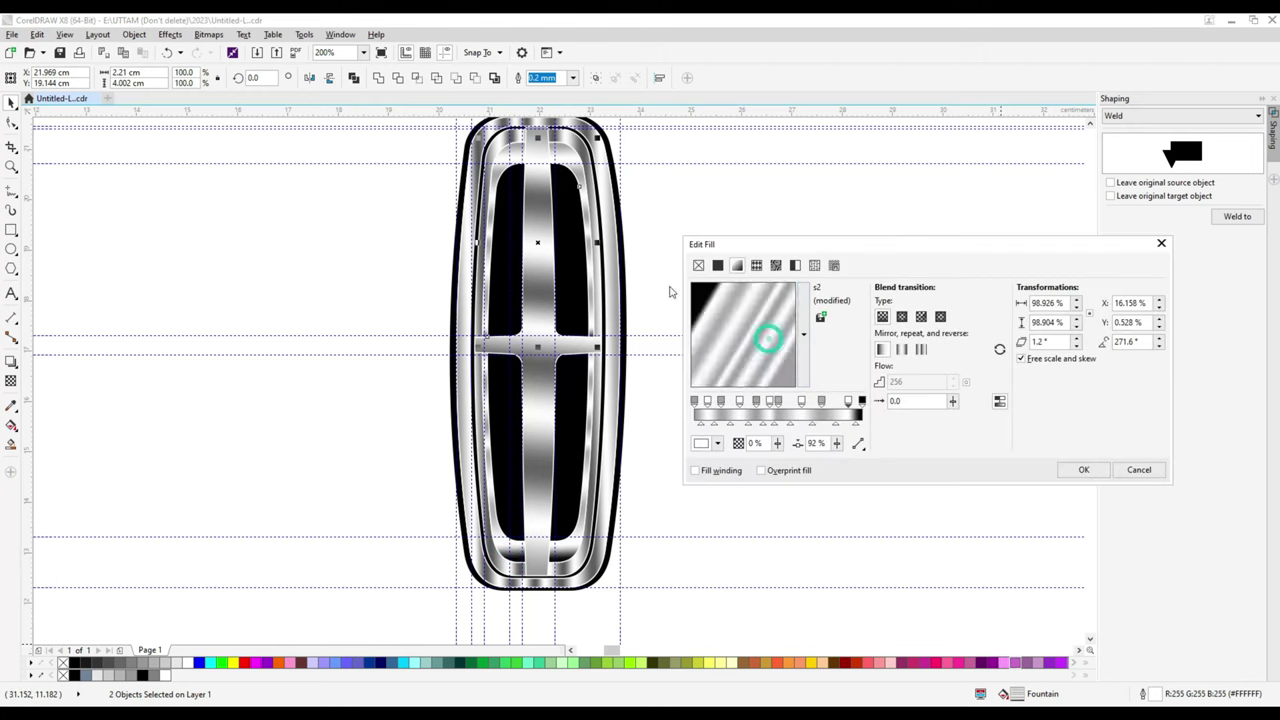
pyautogui.click(743, 282)
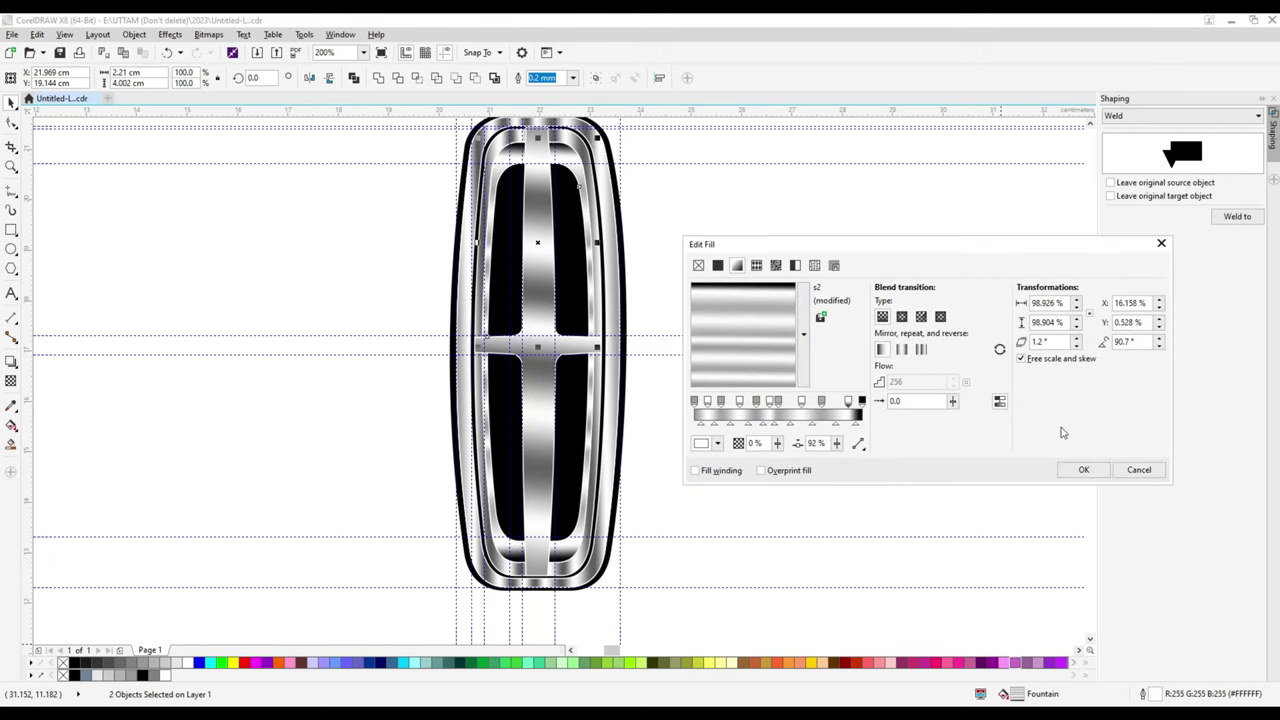
pyautogui.click(1083, 469)
pyautogui.scroll(-2, 829, 411)
pyautogui.scroll(3, 593, 268)
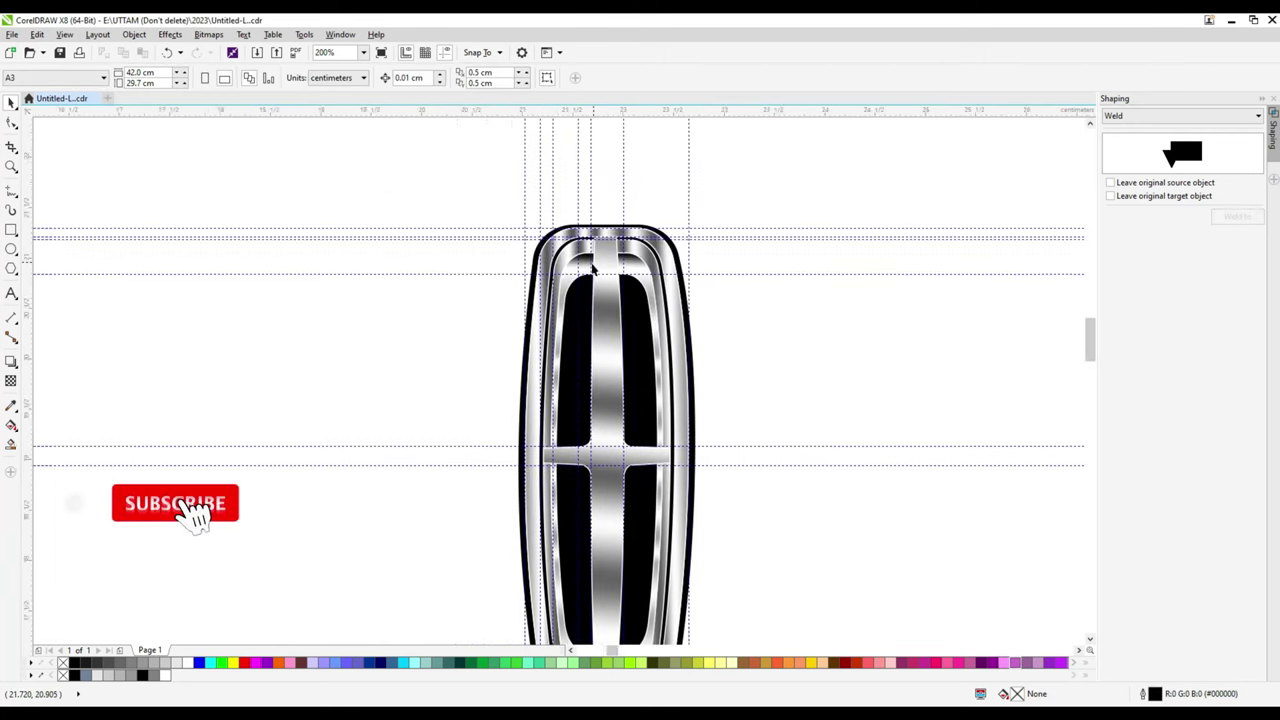
pyautogui.scroll(2, 593, 268)
pyautogui.scroll(-2, 543, 251)
# - Rotate another inner-ring piece's gradient to 73° and apply it
pyautogui.click(529, 294)
pyautogui.doubleClick(1005, 693)
pyautogui.moveTo(460, 243); pyautogui.dragTo(734, 243)
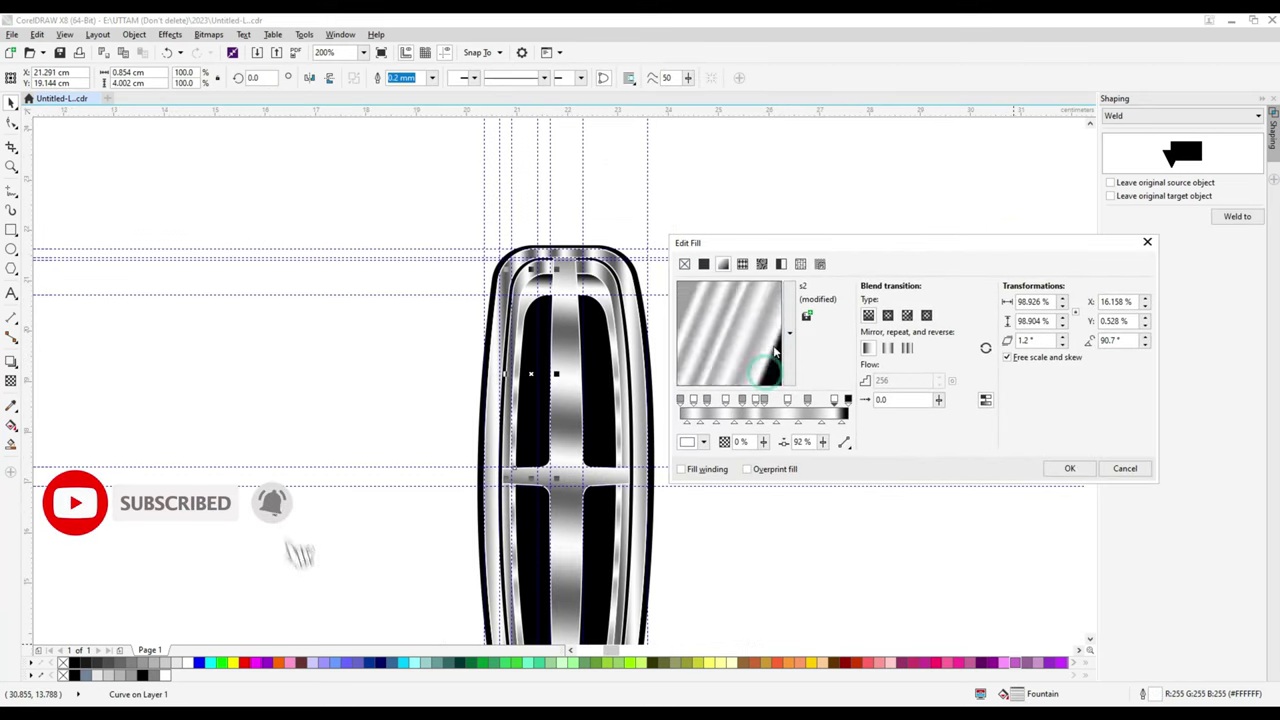
pyautogui.moveTo(775, 350); pyautogui.dragTo(748, 290)
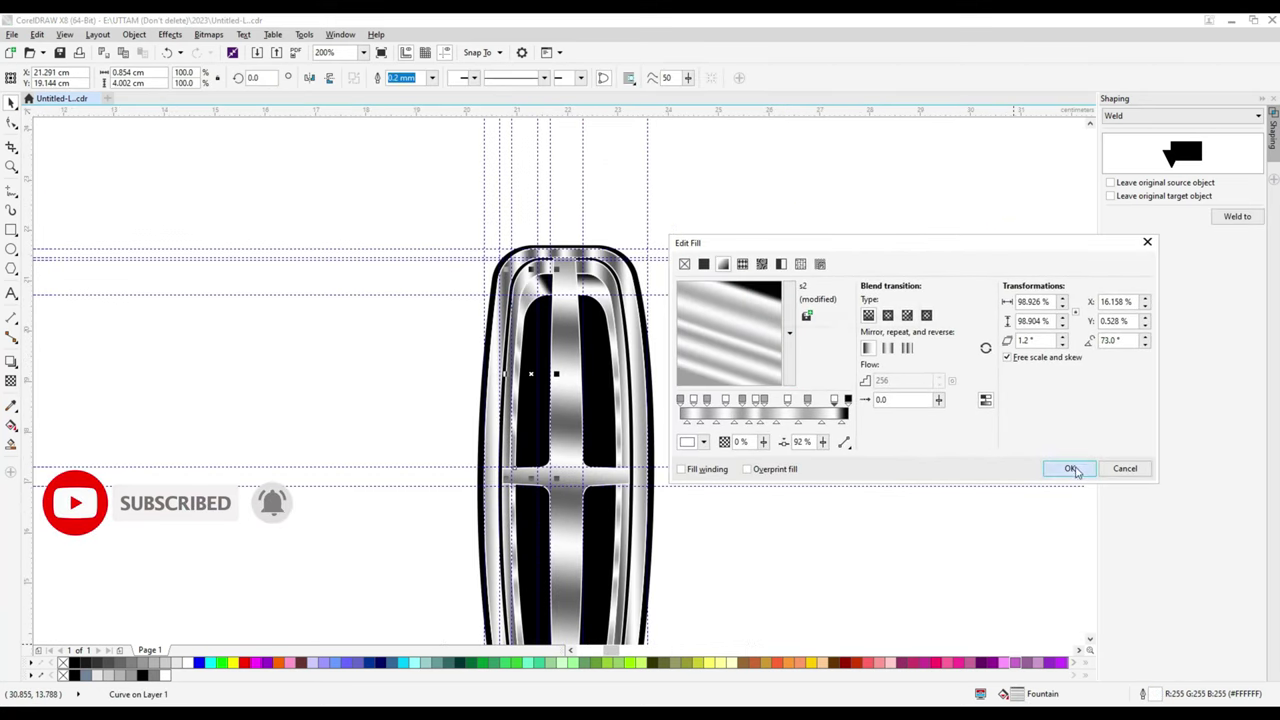
pyautogui.click(1073, 469)
pyautogui.scroll(2, 560, 300)
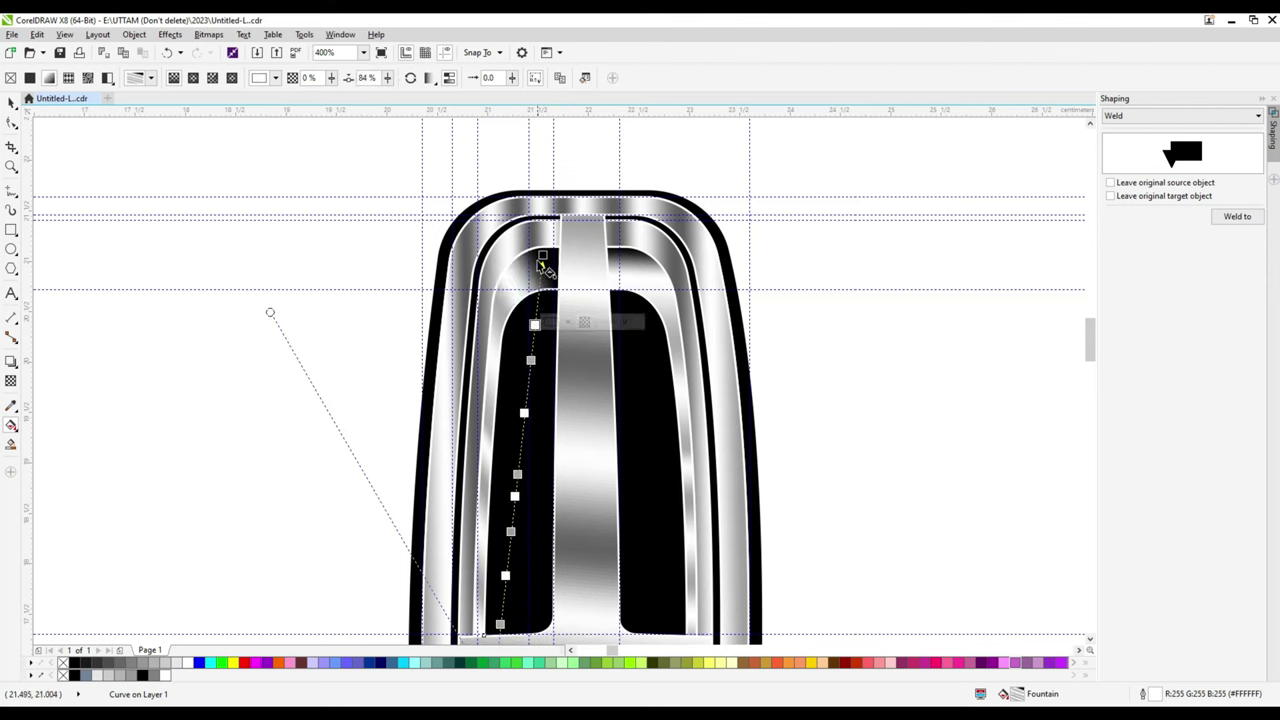
# - Slide a colour stop and realign the grille's gradient to run vertically
pyautogui.moveTo(535, 323); pyautogui.dragTo(528, 349)
pyautogui.moveTo(617, 265)
pyautogui.mouseDown()
pyautogui.moveTo(663, 440)
pyautogui.moveTo(715, 453)
pyautogui.mouseUp()
pyautogui.scroll(-2, 640, 400)
pyautogui.scroll(2, 715, 453)
pyautogui.scroll(-2, 710, 448)
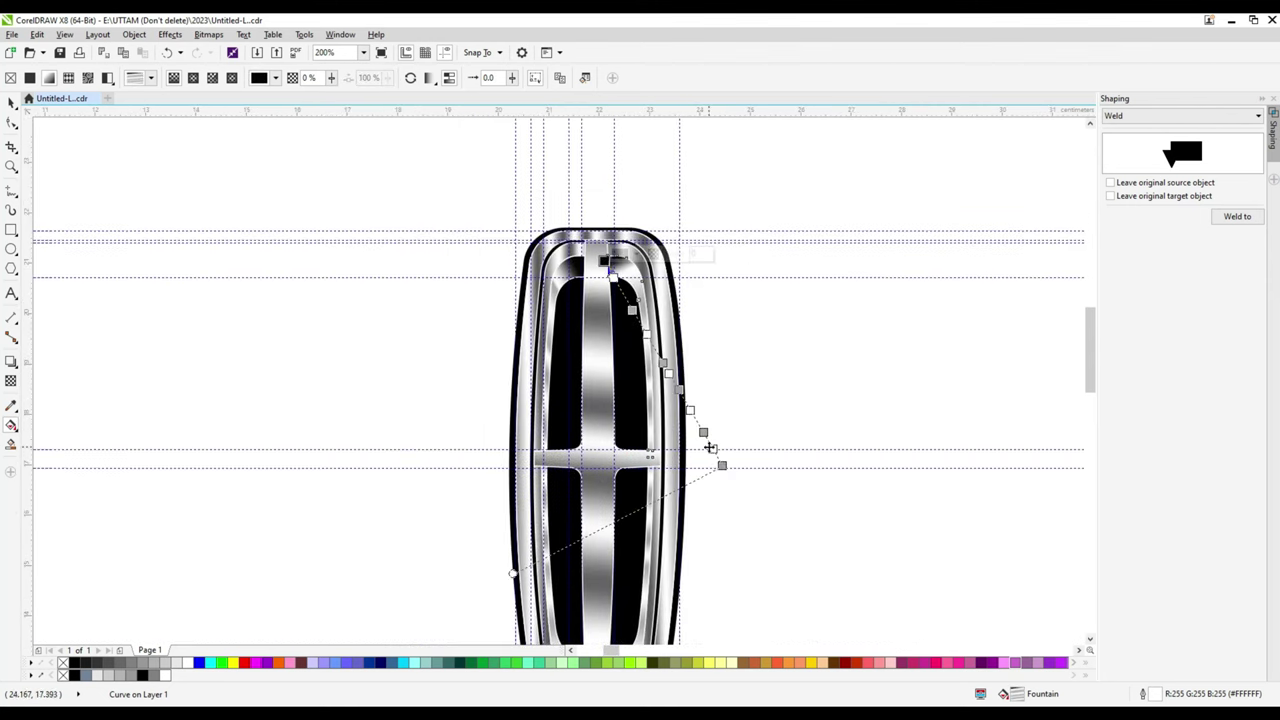
pyautogui.scroll(2, 722, 466)
pyautogui.scroll(-3, 666, 369)
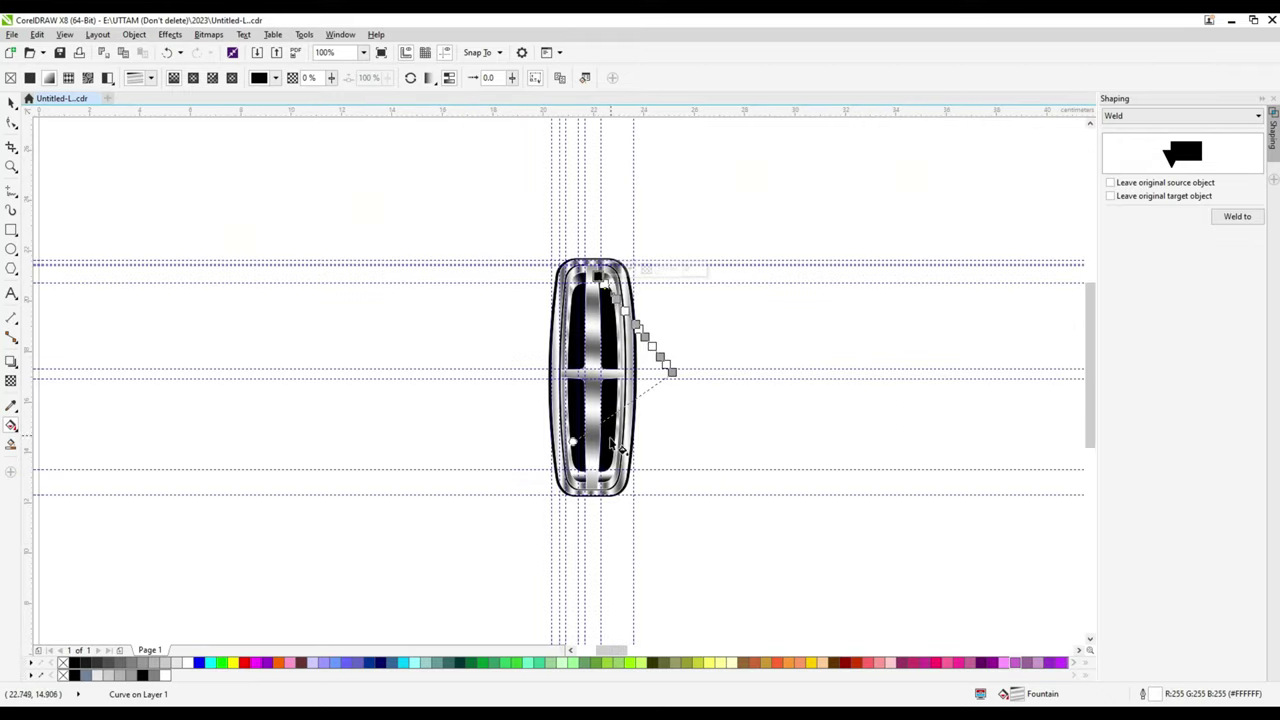
pyautogui.scroll(1, 666, 369)
pyautogui.moveTo(666, 369); pyautogui.dragTo(551, 491)
pyautogui.scroll(2, 580, 468)
pyautogui.scroll(-2, 575, 470)
pyautogui.scroll(2, 551, 491)
pyautogui.scroll(-2, 551, 491)
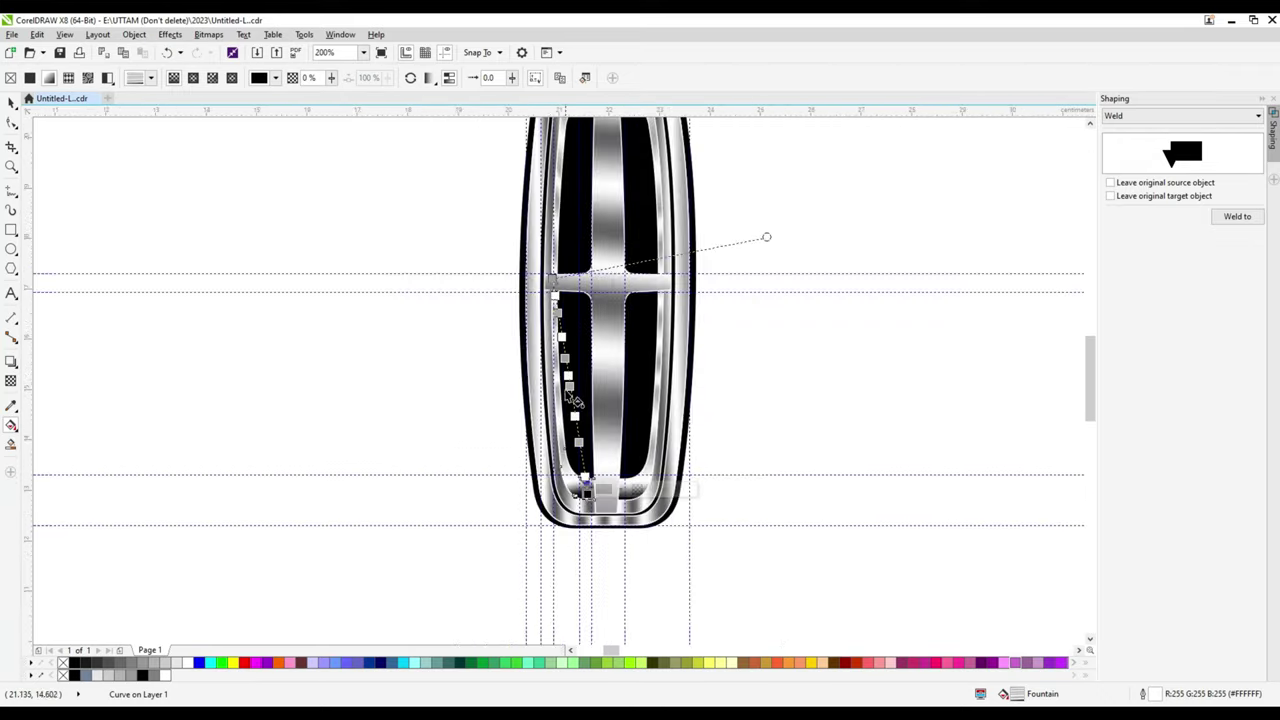
# - Spread the gradient's colour nodes upward along the piece, raising its top node
pyautogui.moveTo(558, 292); pyautogui.dragTo(529, 283)
pyautogui.scroll(2, 589, 486)
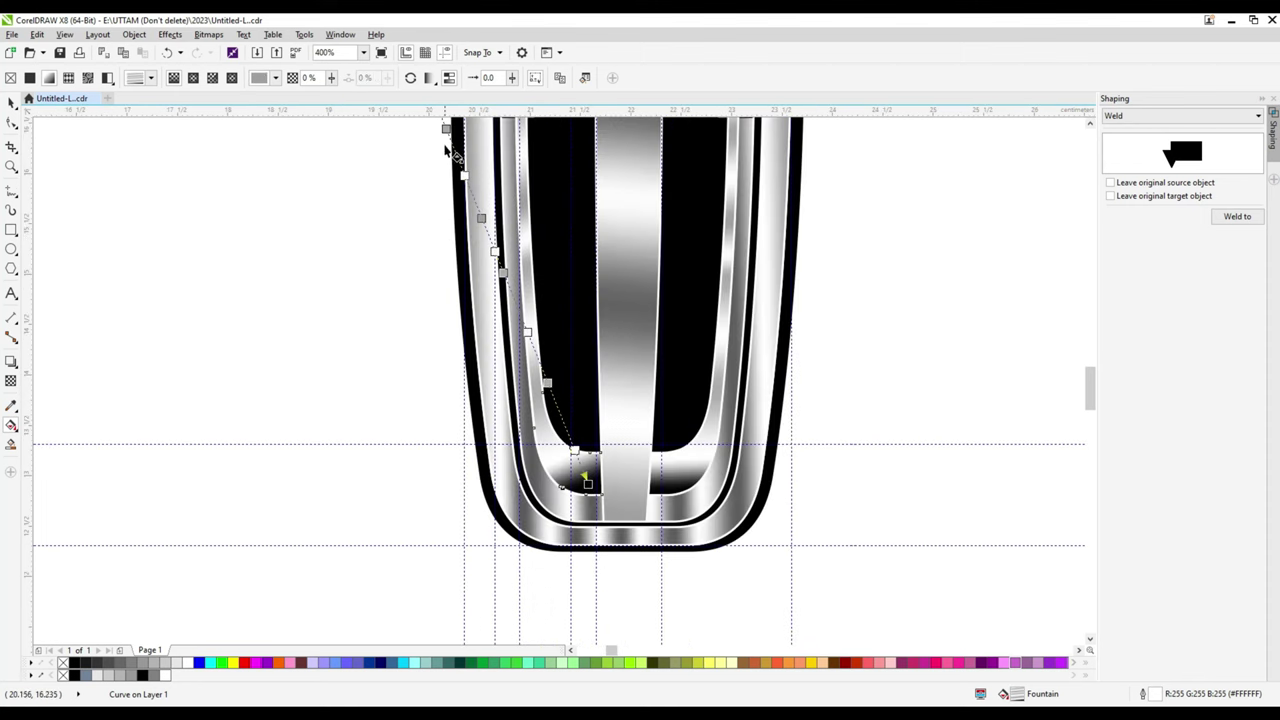
pyautogui.scroll(-2, 445, 148)
pyautogui.moveTo(457, 163)
pyautogui.mouseDown()
pyautogui.moveTo(622, 386)
pyautogui.moveTo(614, 371)
pyautogui.mouseUp()
pyautogui.scroll(2, 622, 386)
pyautogui.scroll(-2, 614, 371)
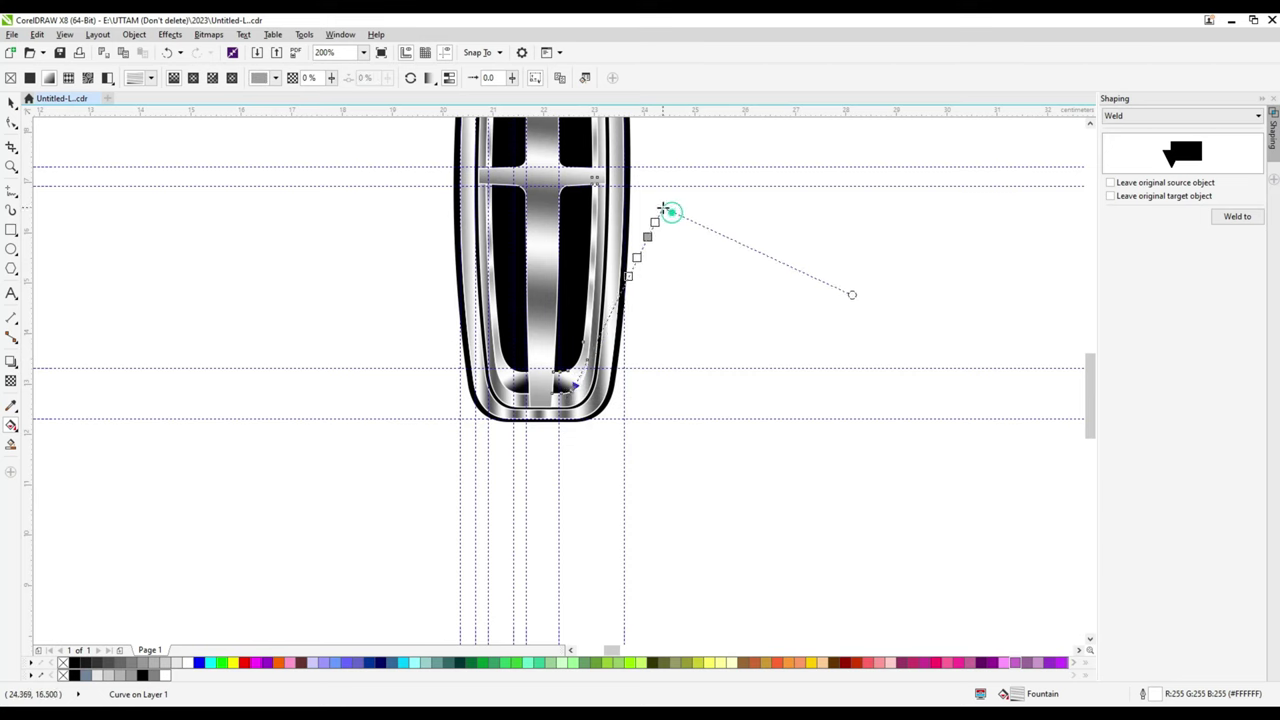
pyautogui.moveTo(664, 208)
pyautogui.mouseDown()
pyautogui.moveTo(565, 378)
pyautogui.moveTo(651, 274)
pyautogui.mouseUp()
pyautogui.scroll(2, 645, 268)
pyautogui.moveTo(551, 531); pyautogui.dragTo(512, 518)
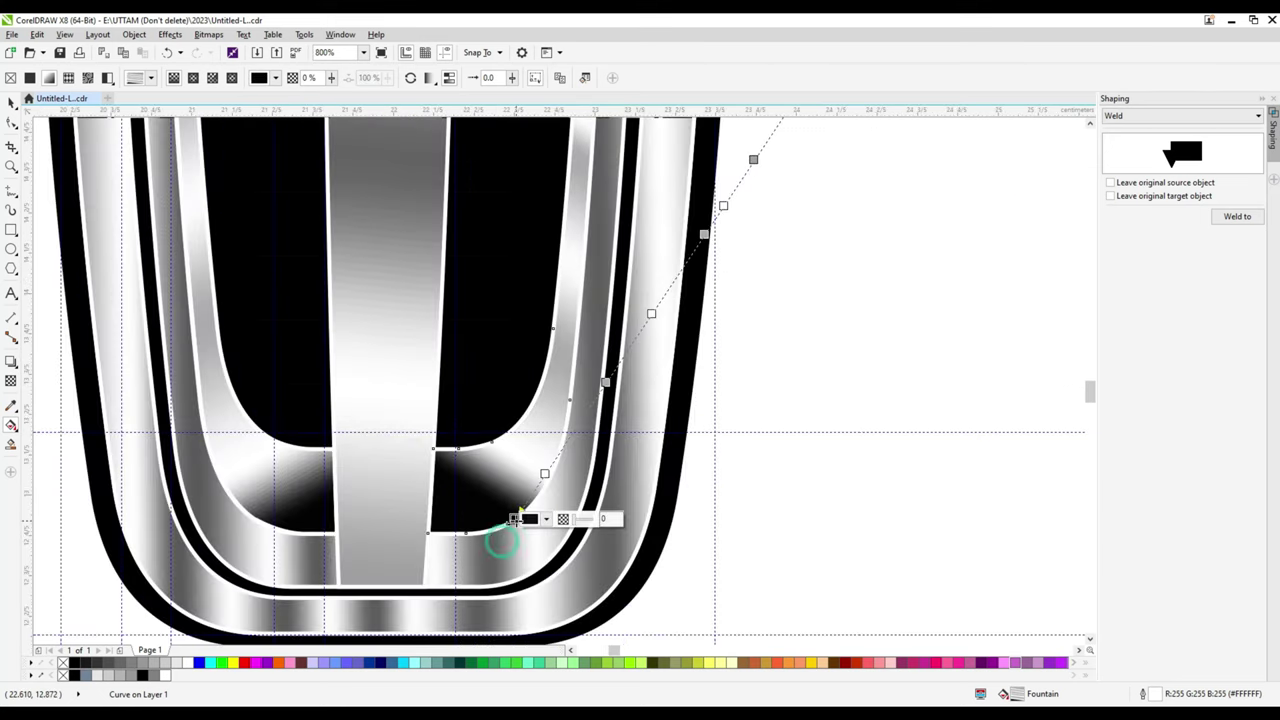
pyautogui.moveTo(697, 232); pyautogui.dragTo(697, 199)
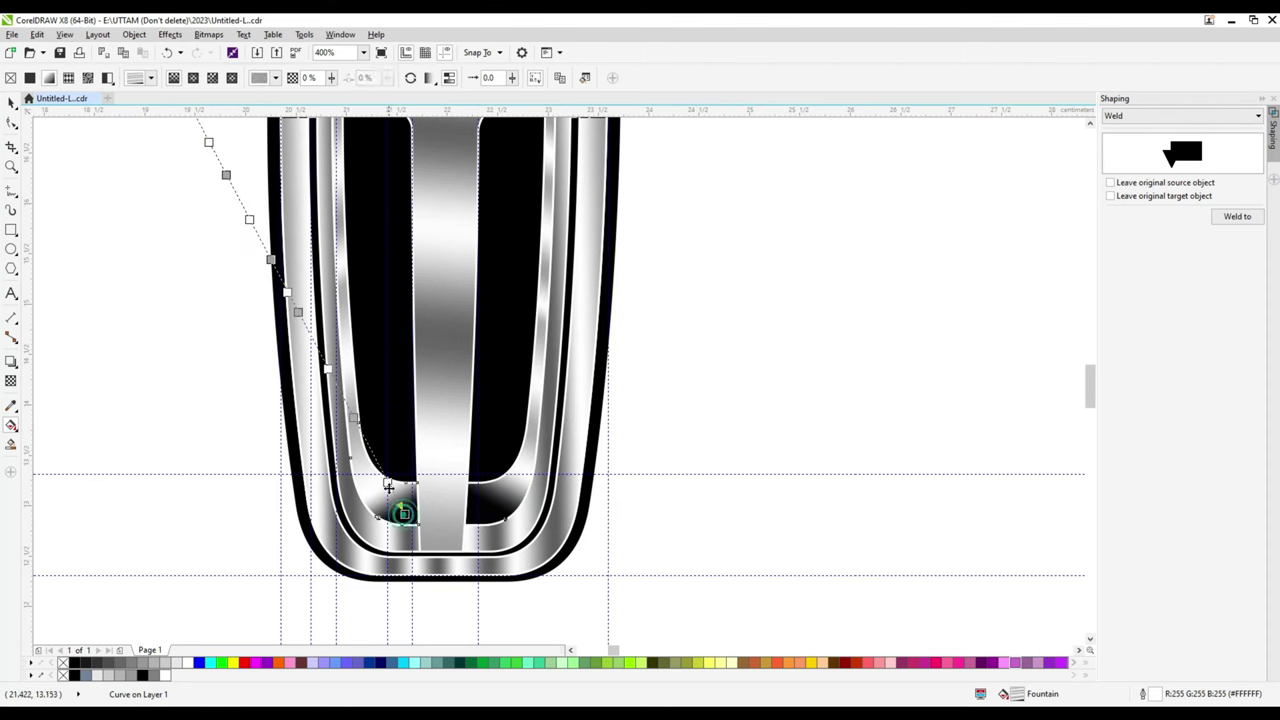
pyautogui.scroll(-2, 694, 457)
pyautogui.scroll(2, 557, 229)
# - Pick a colour node, deselect the emblem piece and return to the Pick tool
pyautogui.click(496, 257)
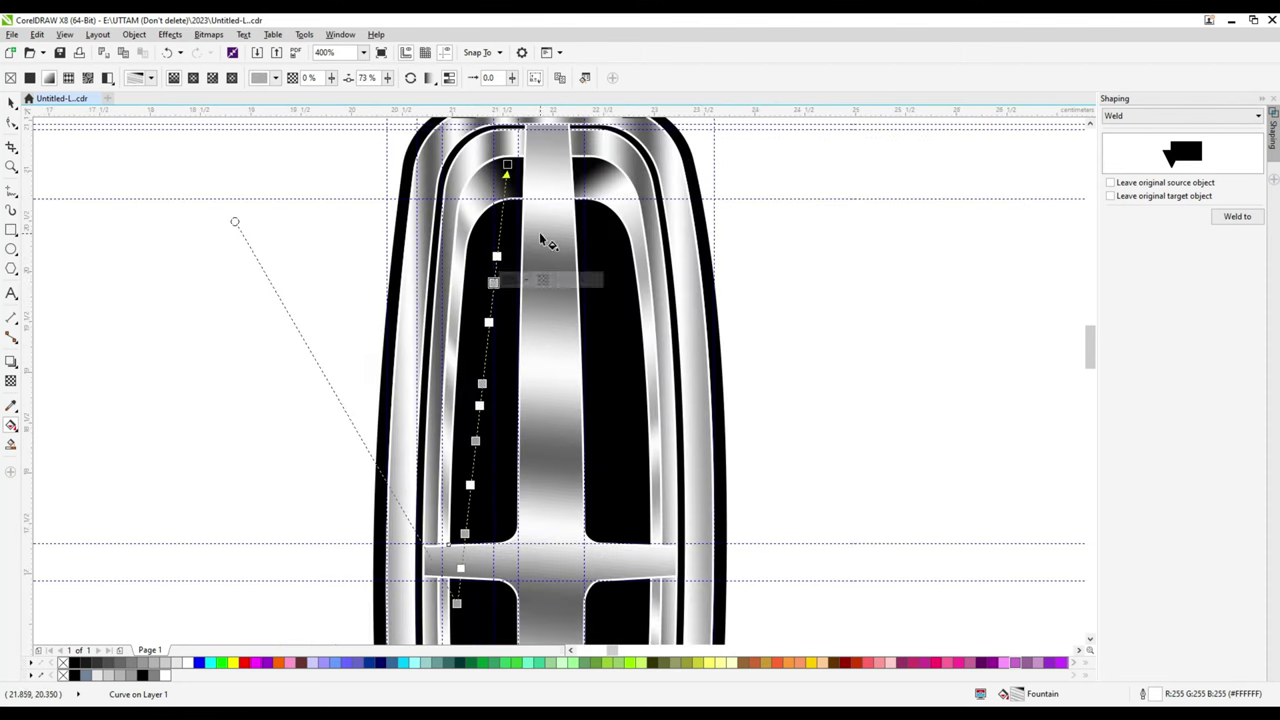
pyautogui.click(768, 221)
pyautogui.click(11, 102)
pyautogui.scroll(-3, 560, 360)
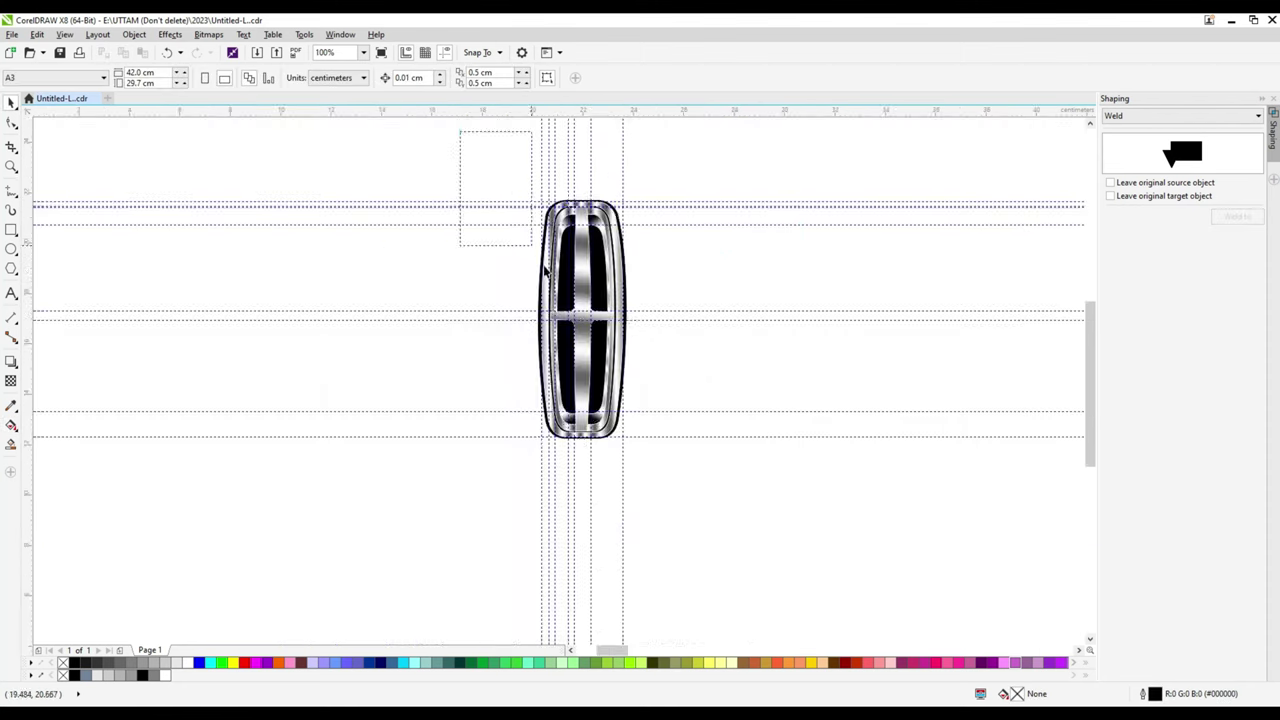
pyautogui.scroll(3, 560, 300)
pyautogui.scroll(-3, 600, 380)
pyautogui.scroll(2, 700, 394)
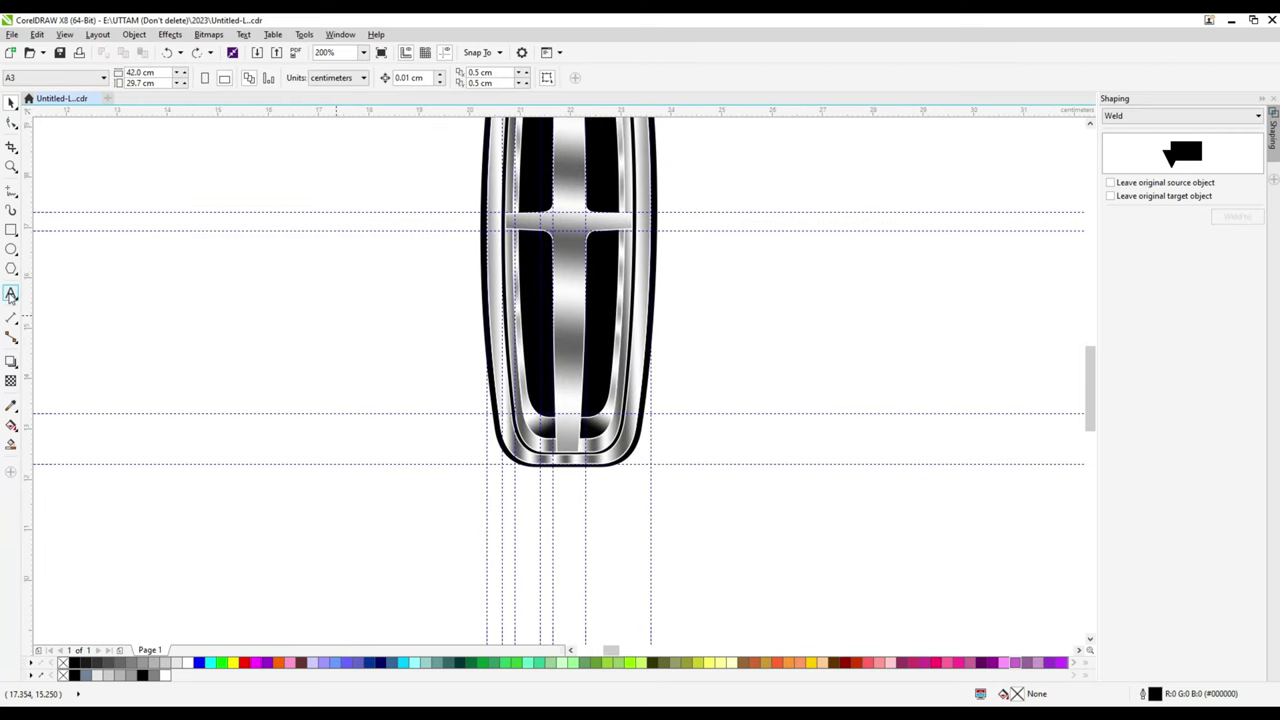
# - Type LINCOLN below the emblem and set it in Franklin Gothic Medium
pyautogui.click(11, 294)
pyautogui.click(496, 521)
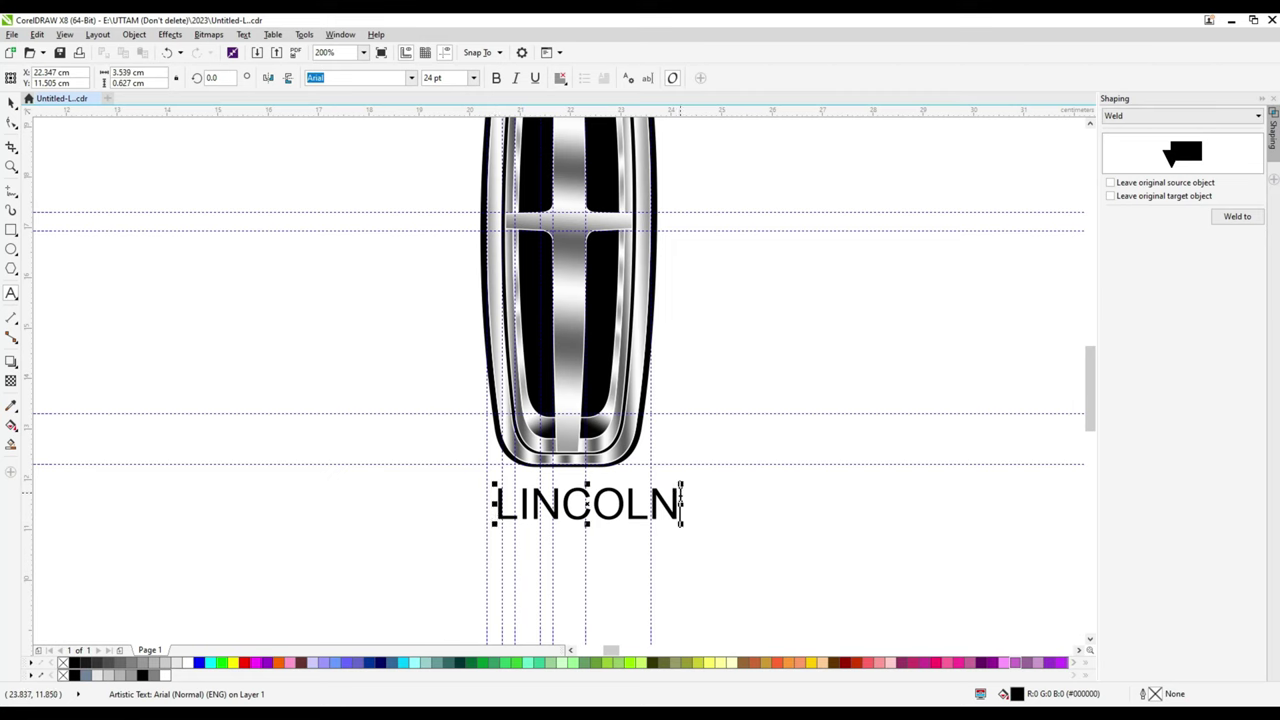
pyautogui.moveTo(681, 500); pyautogui.dragTo(494, 505)
pyautogui.click(391, 96)
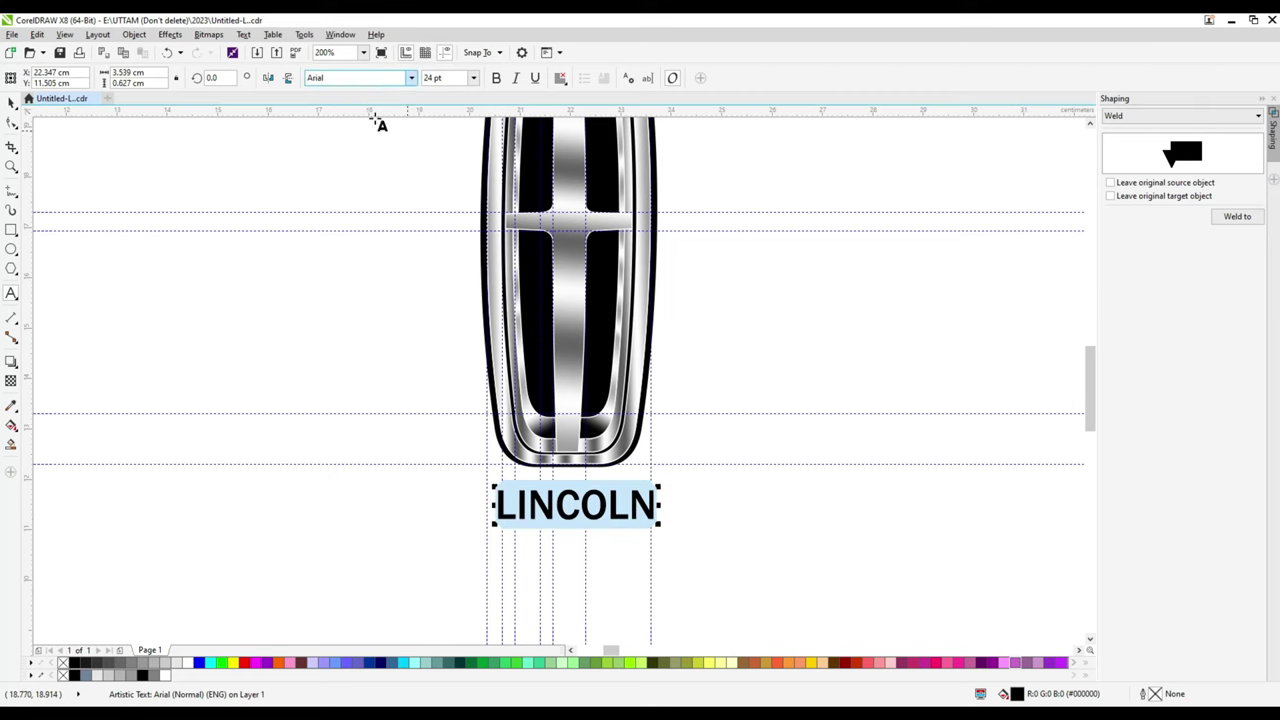
pyautogui.click(11, 101)
pyautogui.scroll(2, 568, 503)
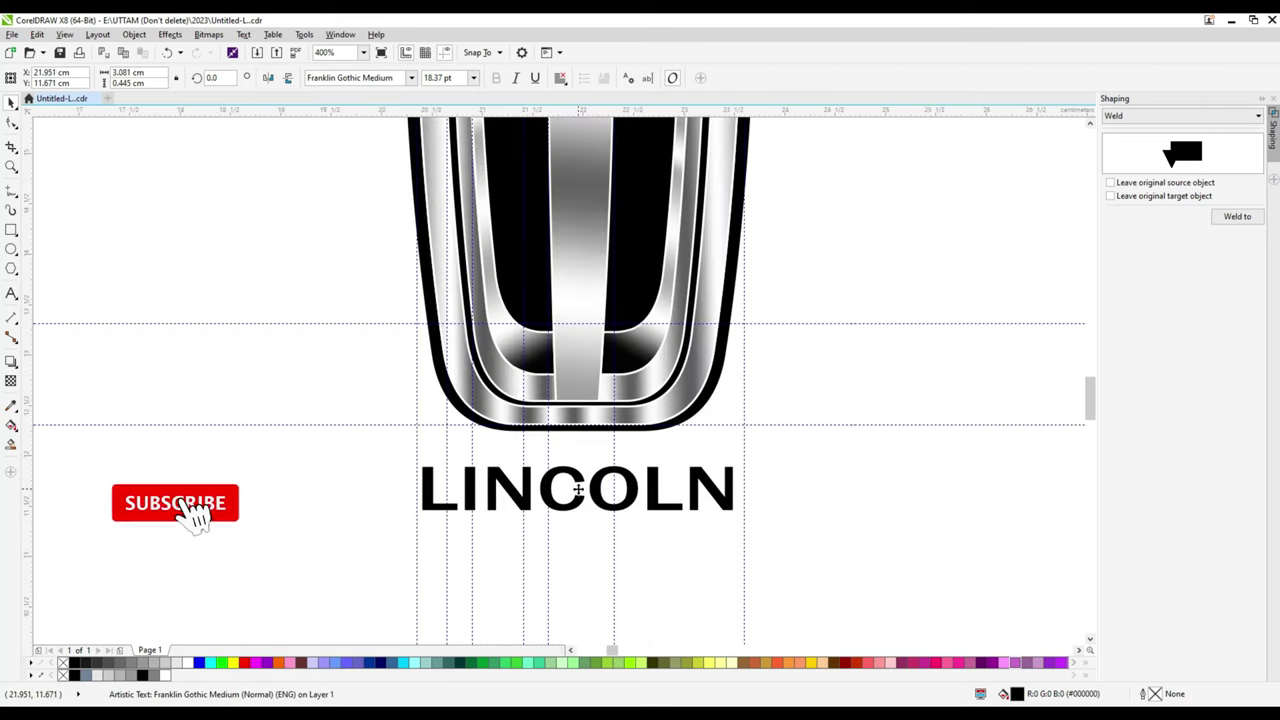
pyautogui.scroll(-2, 578, 490)
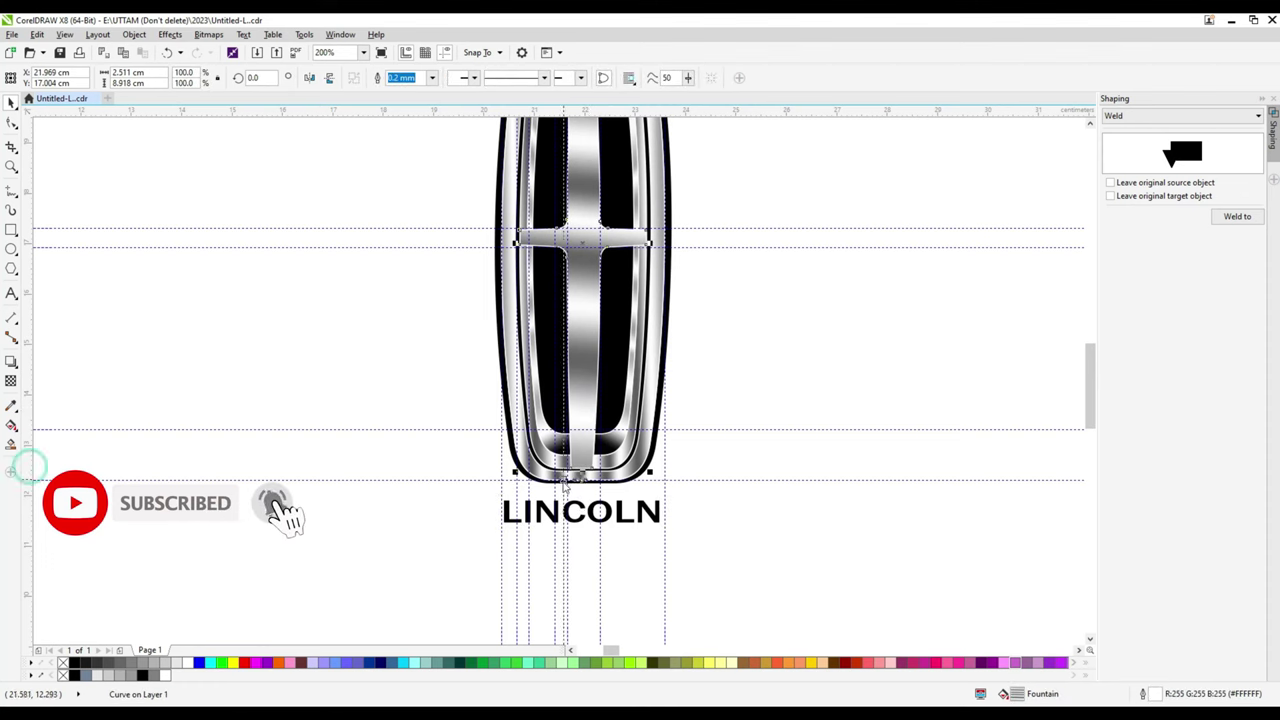
# - Fill the LINCOLN wordmark with red from the palette
pyautogui.click(515, 440)
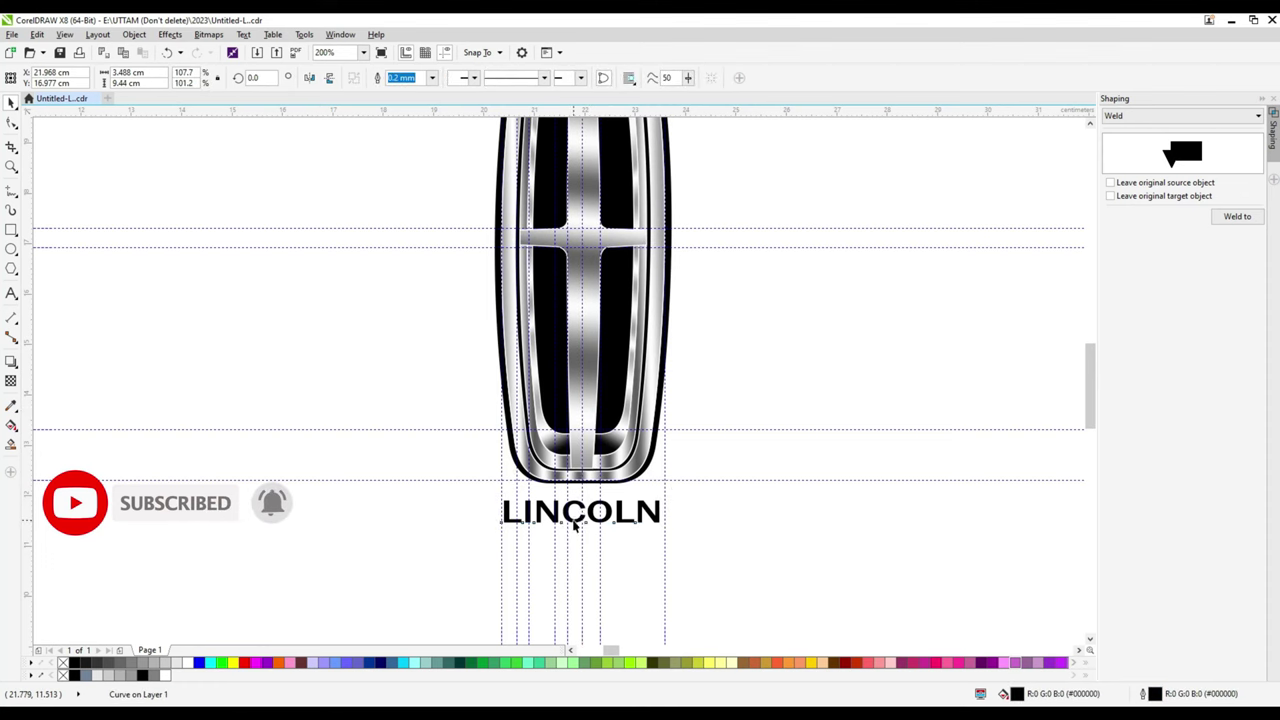
pyautogui.click(574, 524)
pyautogui.scroll(4, 576, 518)
pyautogui.scroll(2, 578, 512)
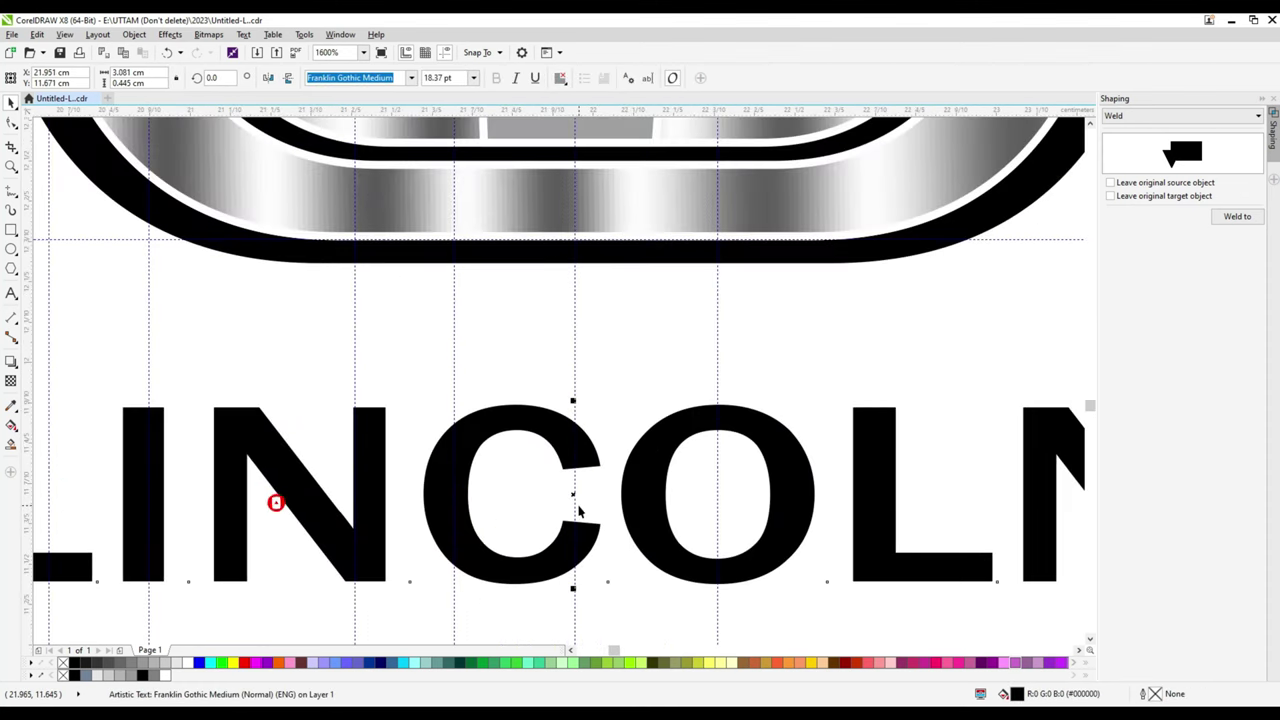
pyautogui.click(244, 663)
pyautogui.scroll(-2, 600, 460)
pyautogui.scroll(-2, 600, 460)
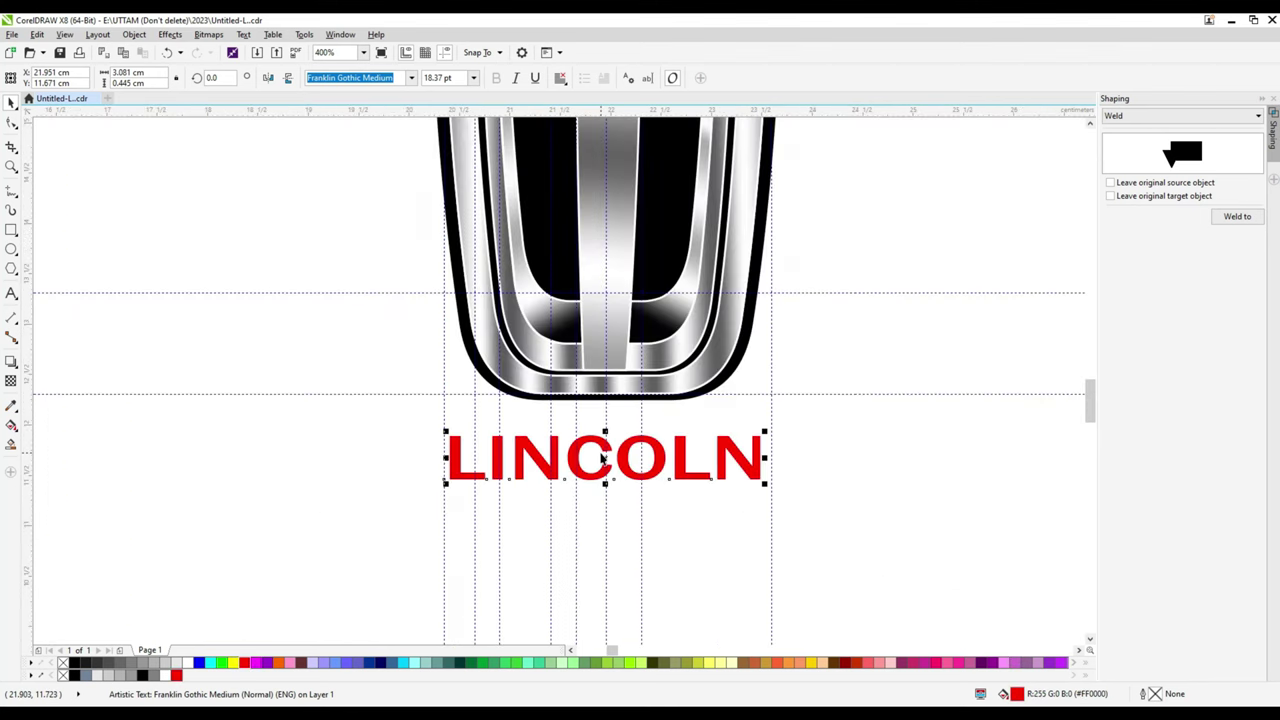
pyautogui.scroll(2, 600, 460)
pyautogui.scroll(-4, 600, 460)
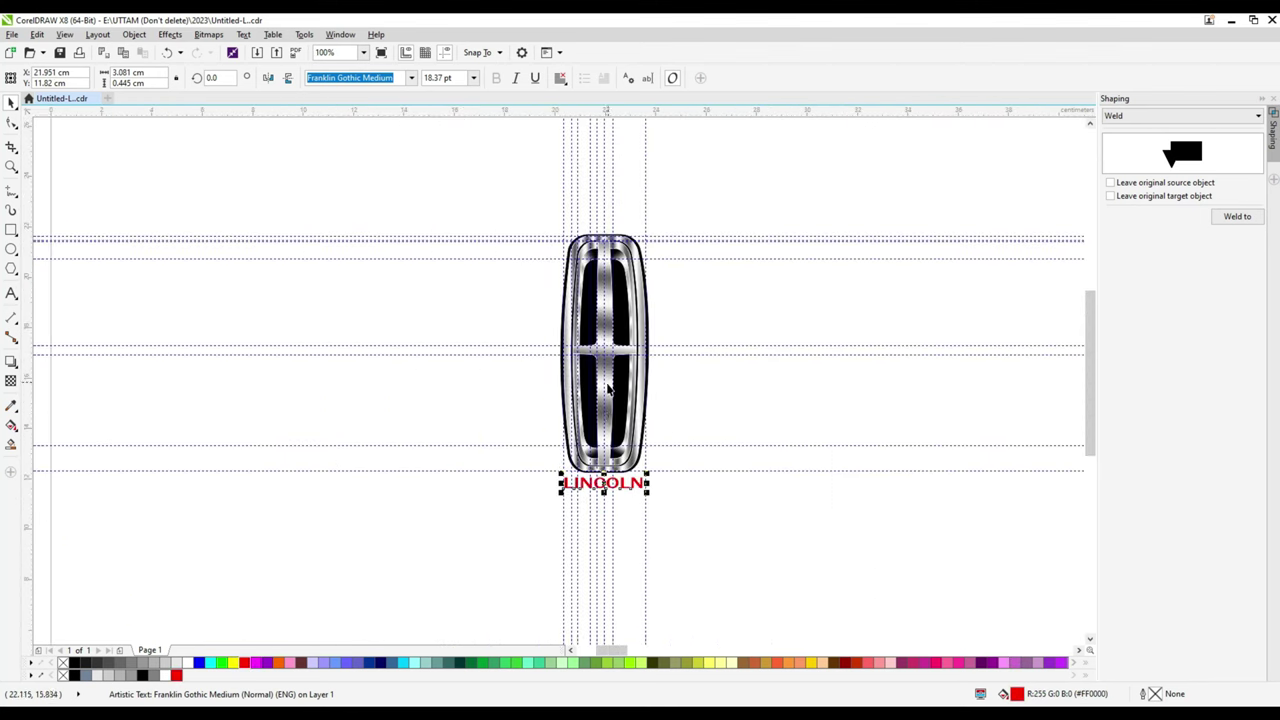
pyautogui.scroll(2, 695, 498)
pyautogui.scroll(1, 1090, 400)
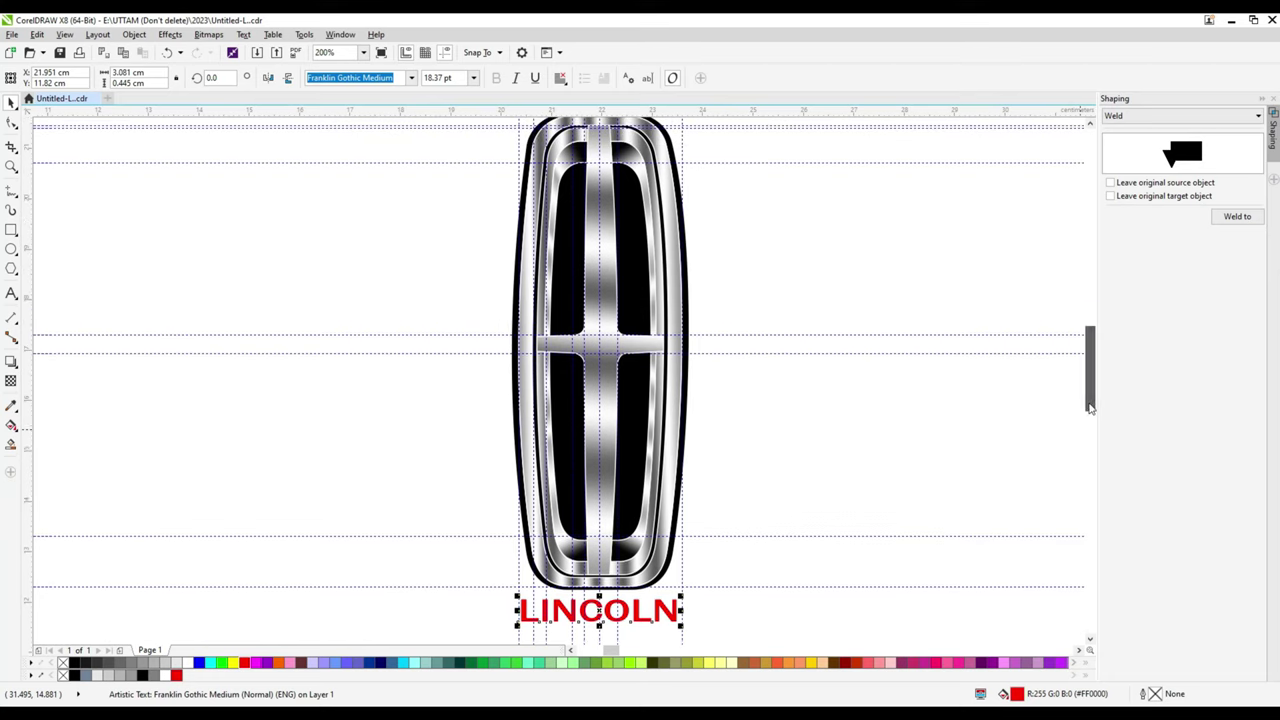
pyautogui.scroll(-1, 630, 440)
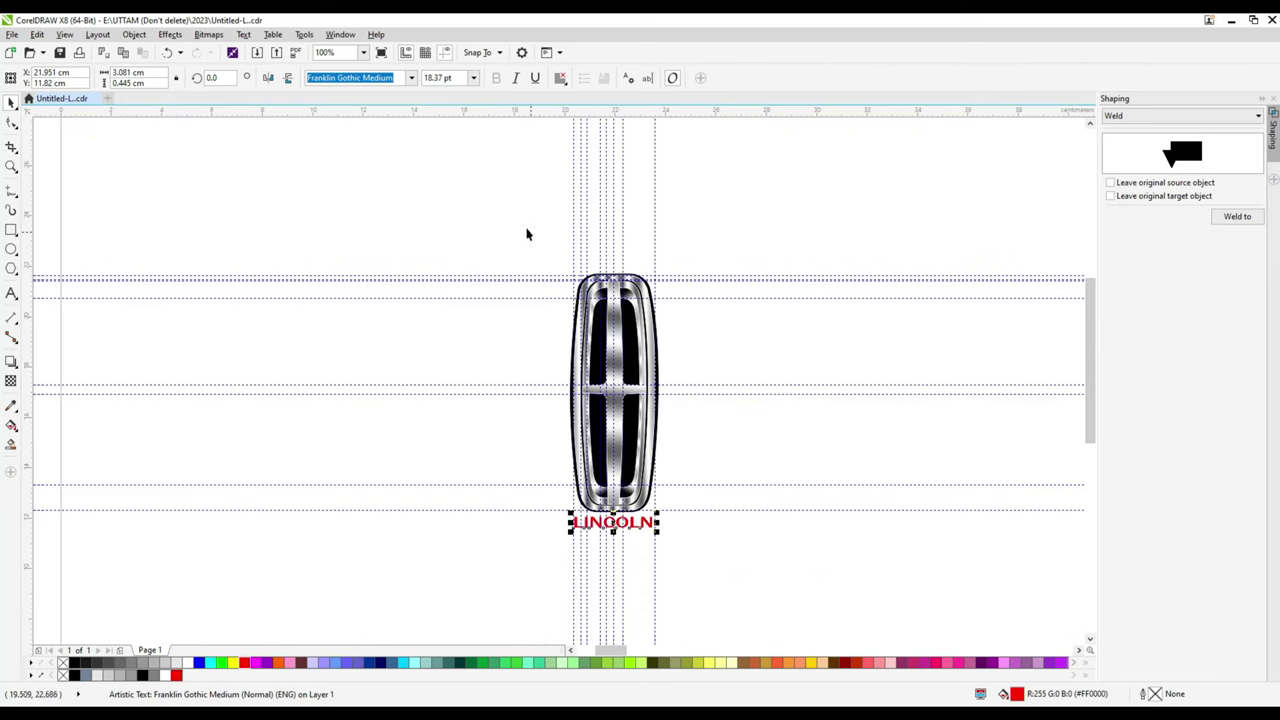
pyautogui.moveTo(515, 206); pyautogui.dragTo(747, 602)
pyautogui.click(614, 285)
pyautogui.scroll(2, 614, 285)
# - Rotate and stretch the outer band's chrome gradient in Edit Fill and confirm
pyautogui.scroll(9, 547, 331)
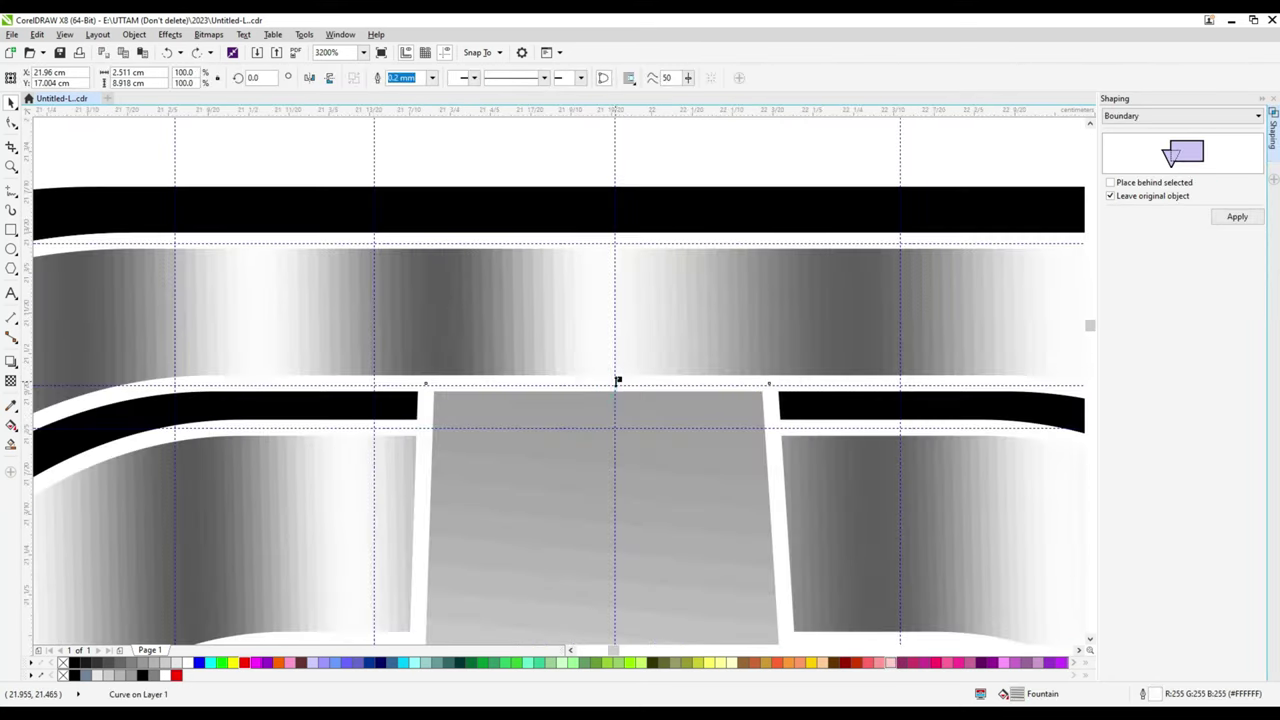
pyautogui.scroll(1, 547, 331)
pyautogui.scroll(1, 528, 266)
pyautogui.scroll(-3, 543, 263)
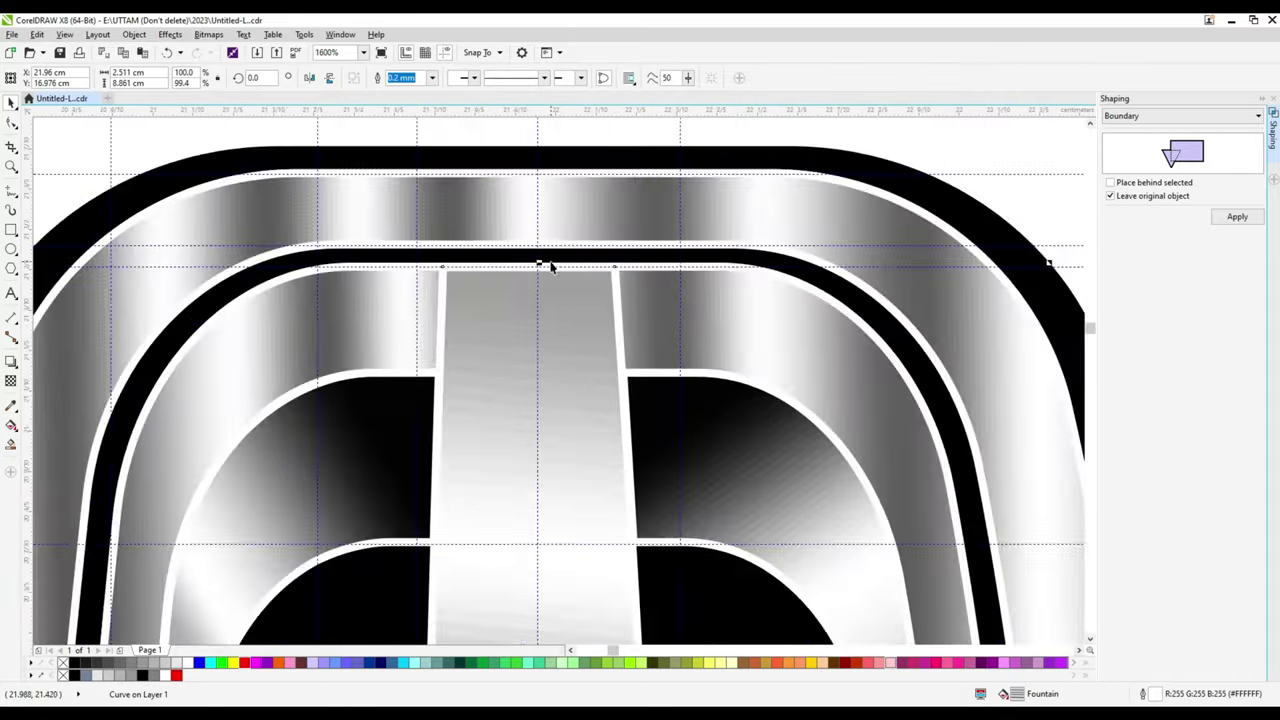
pyautogui.scroll(-1, 466, 290)
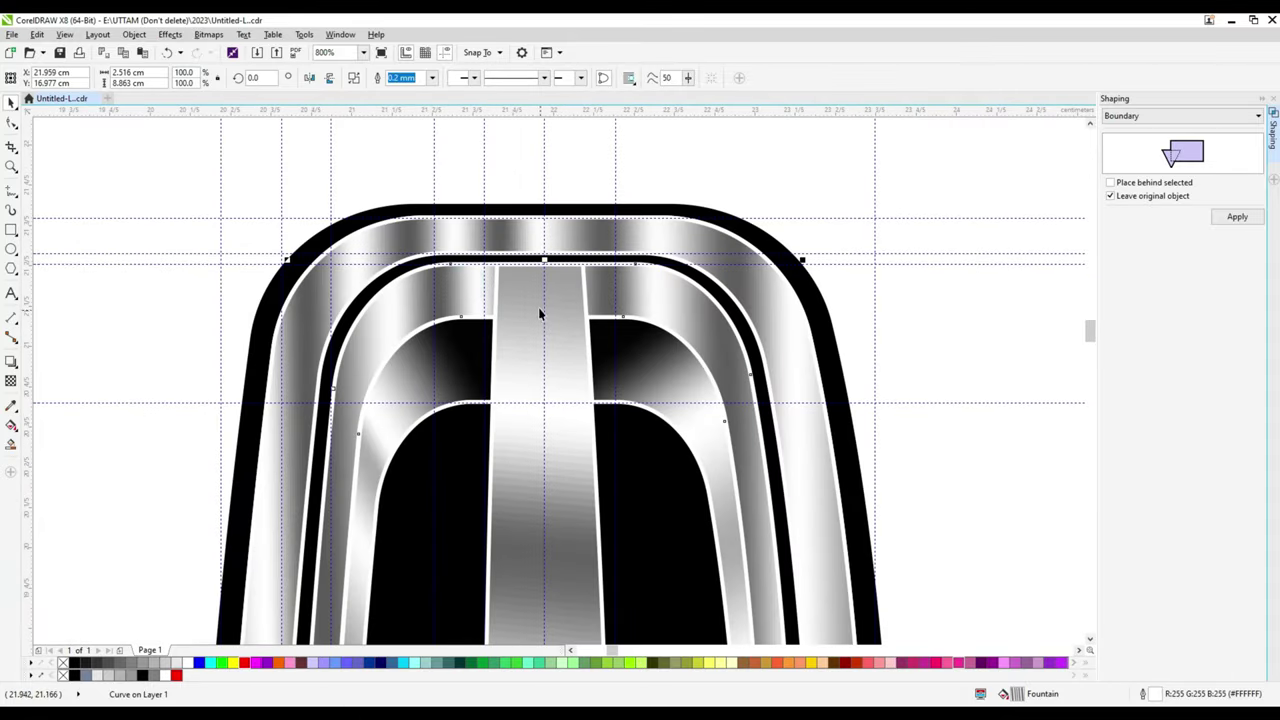
pyautogui.scroll(-1, 539, 314)
pyautogui.doubleClick(1017, 694)
pyautogui.moveTo(634, 243); pyautogui.dragTo(920, 213)
pyautogui.moveTo(760, 290); pyautogui.dragTo(747, 347)
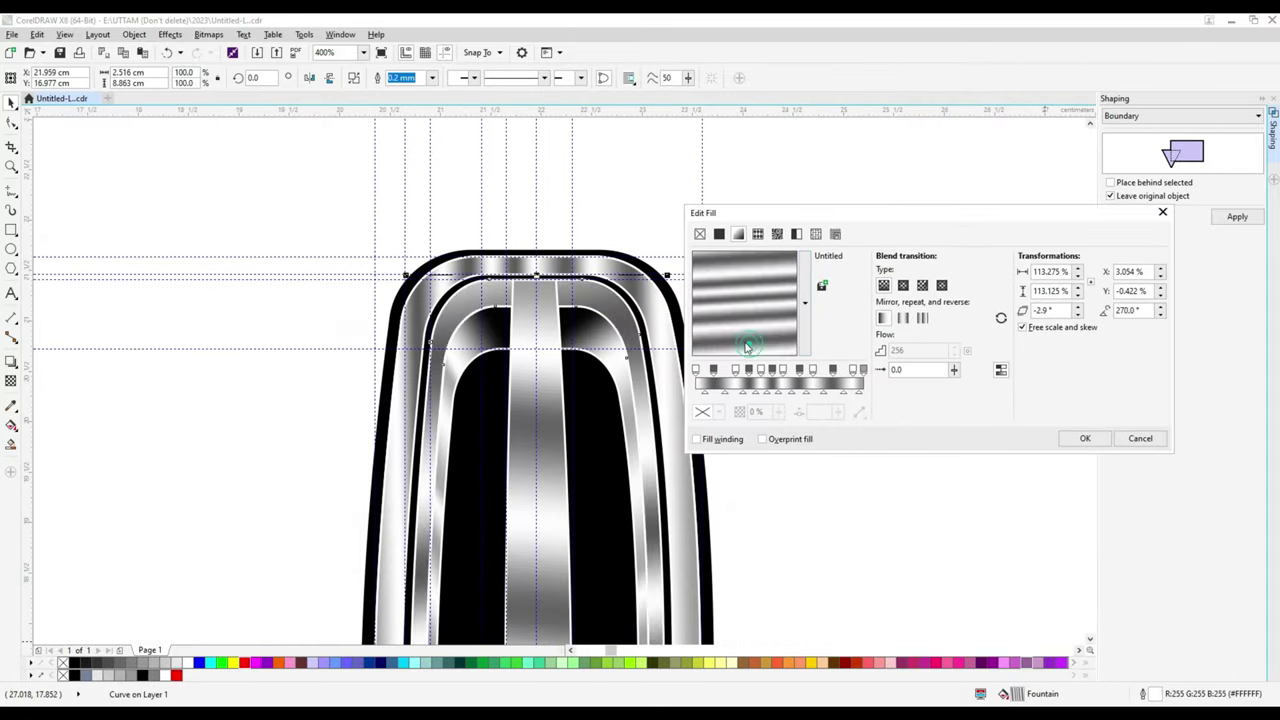
pyautogui.press('Return')
# - Copy properties onto the band, then try another gradient rotation and discard it
pyautogui.click(37, 34)
pyautogui.click(110, 220)
pyautogui.click(680, 391)
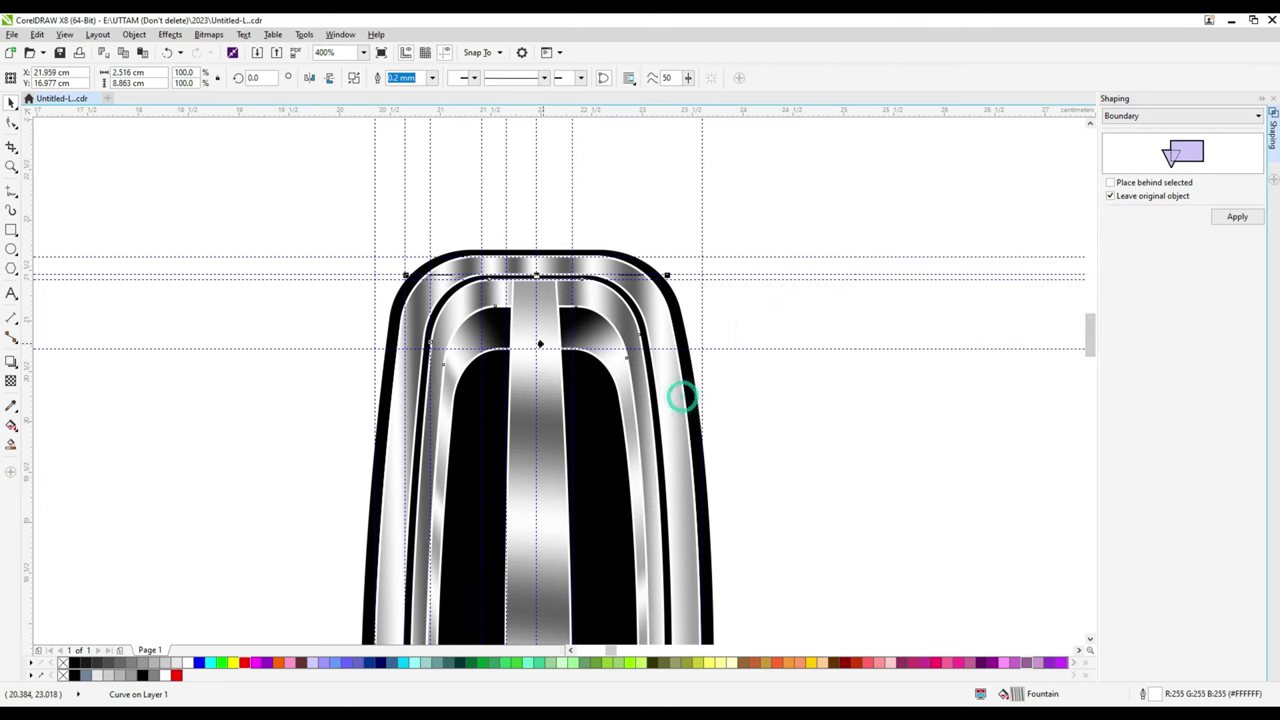
pyautogui.doubleClick(1055, 696)
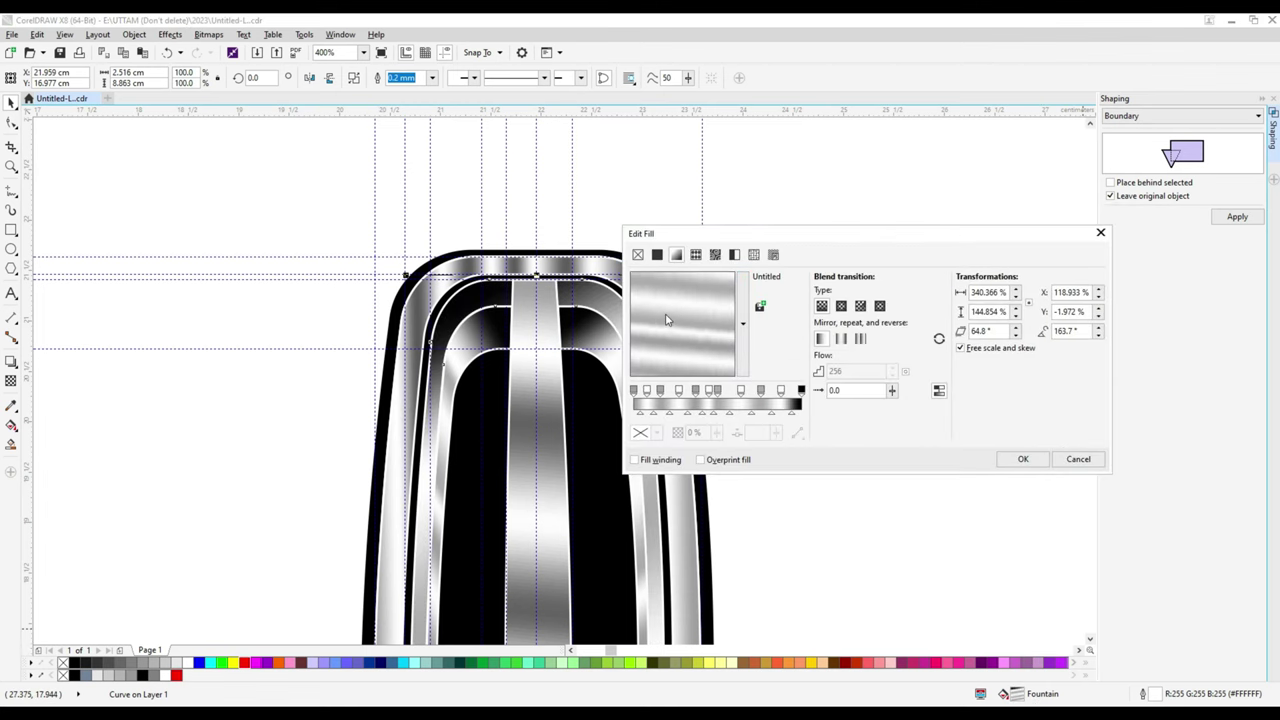
pyautogui.moveTo(665, 317); pyautogui.dragTo(706, 383)
pyautogui.click(1078, 459)
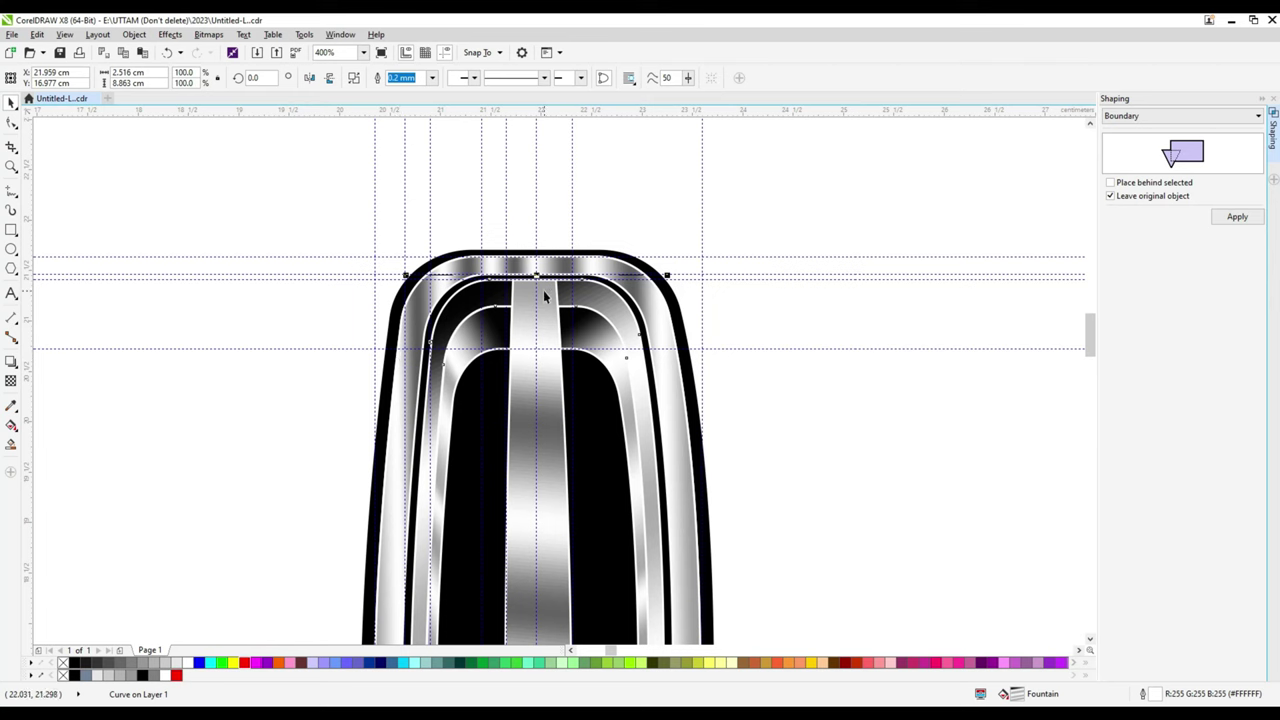
pyautogui.click(11, 425)
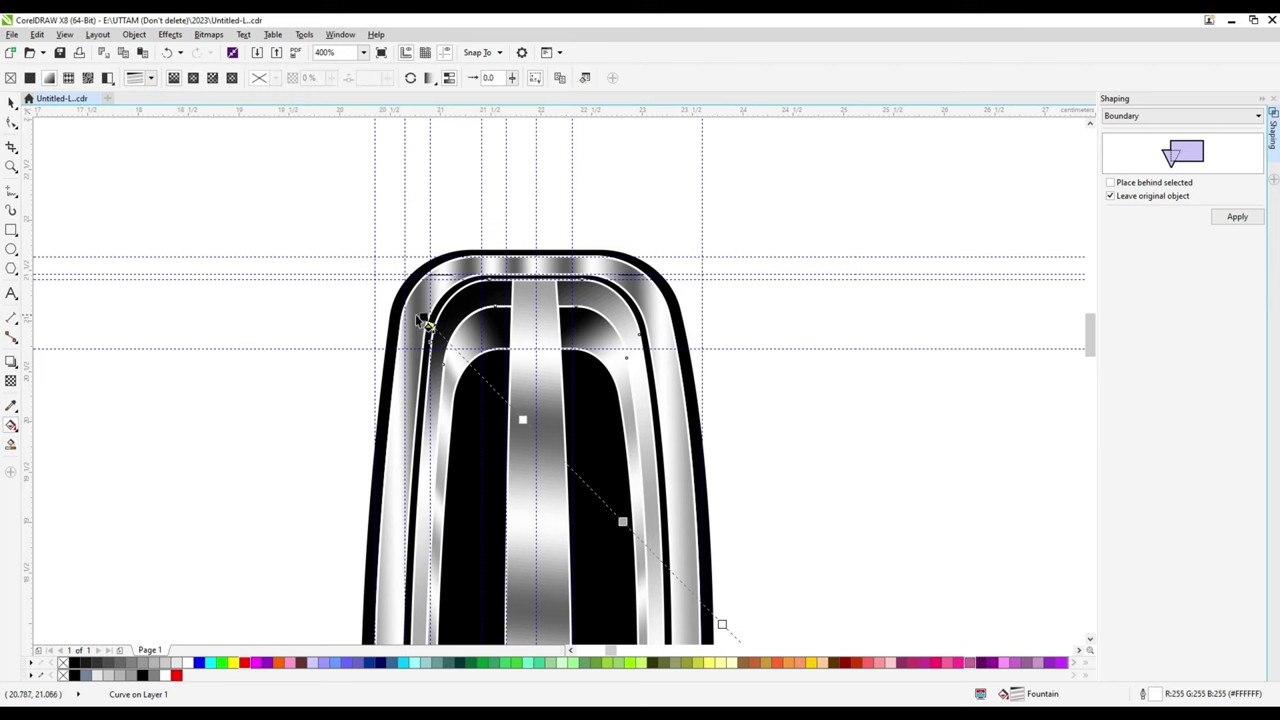
pyautogui.moveTo(720, 623); pyautogui.dragTo(777, 597)
pyautogui.scroll(-3, 700, 470)
pyautogui.moveTo(700, 470); pyautogui.dragTo(517, 489)
pyautogui.scroll(3, 513, 242)
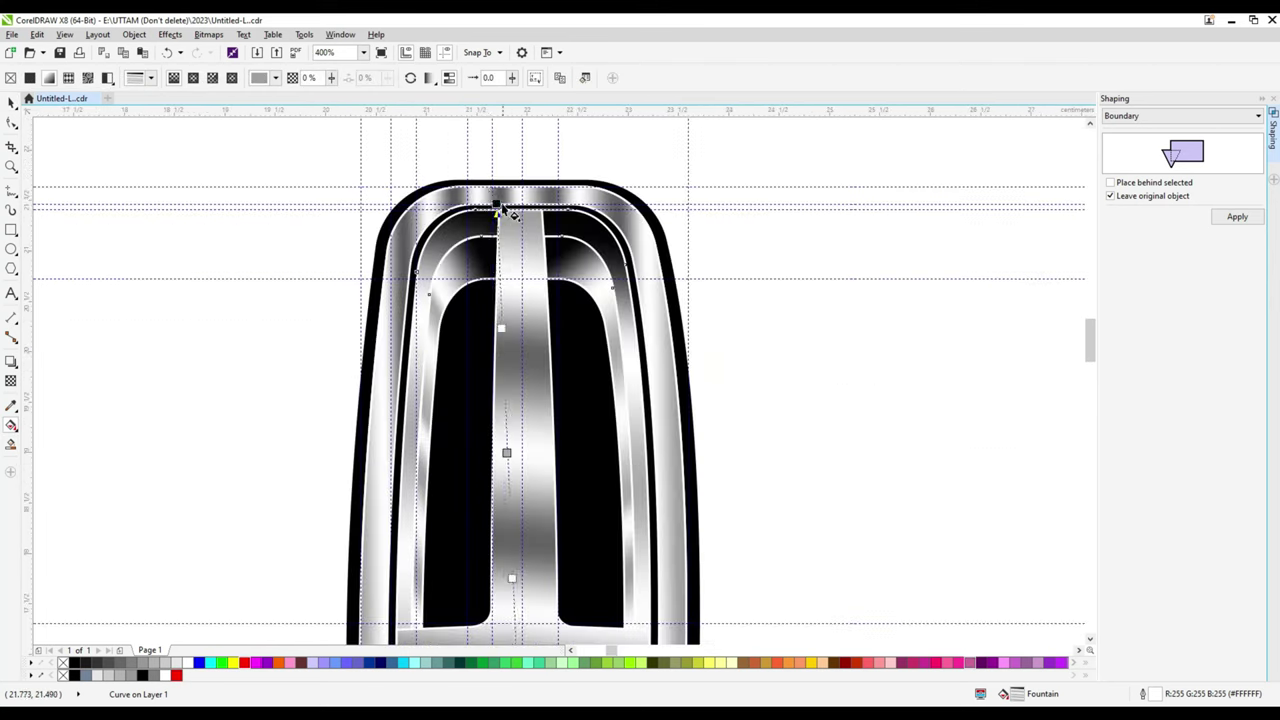
pyautogui.moveTo(500, 209); pyautogui.dragTo(465, 178)
pyautogui.scroll(-2, 529, 409)
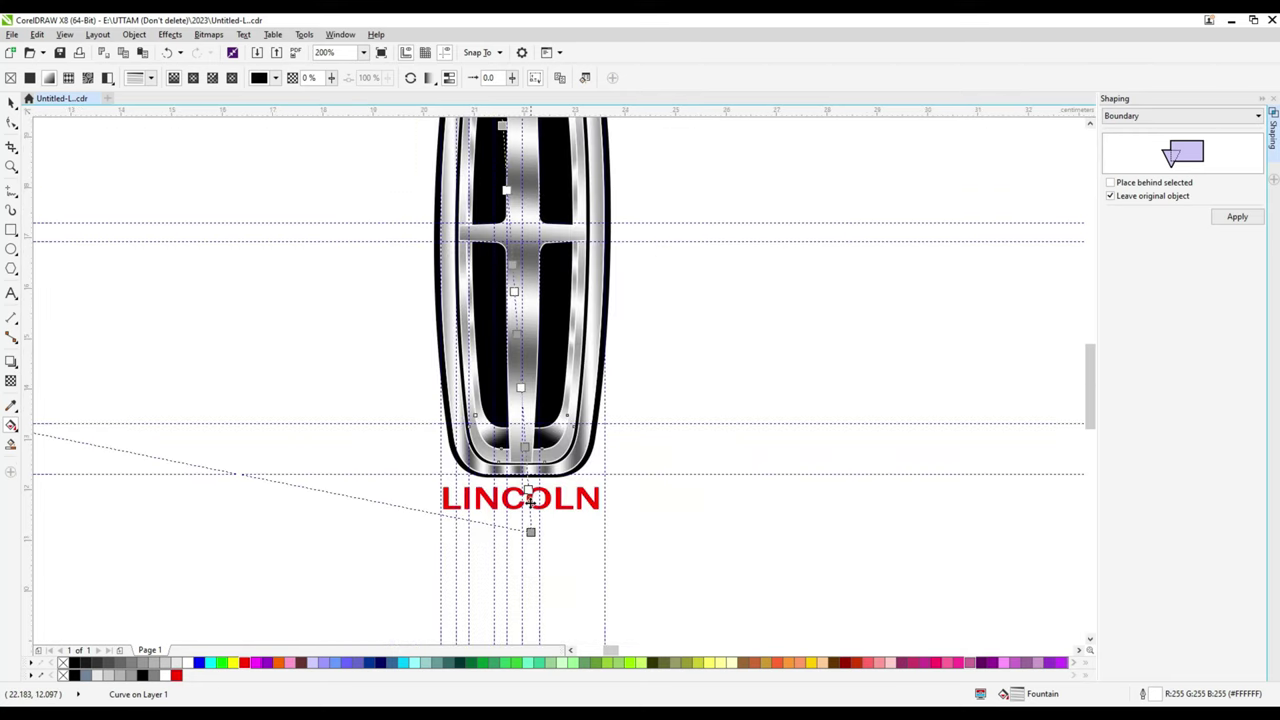
pyautogui.moveTo(531, 532); pyautogui.dragTo(527, 547)
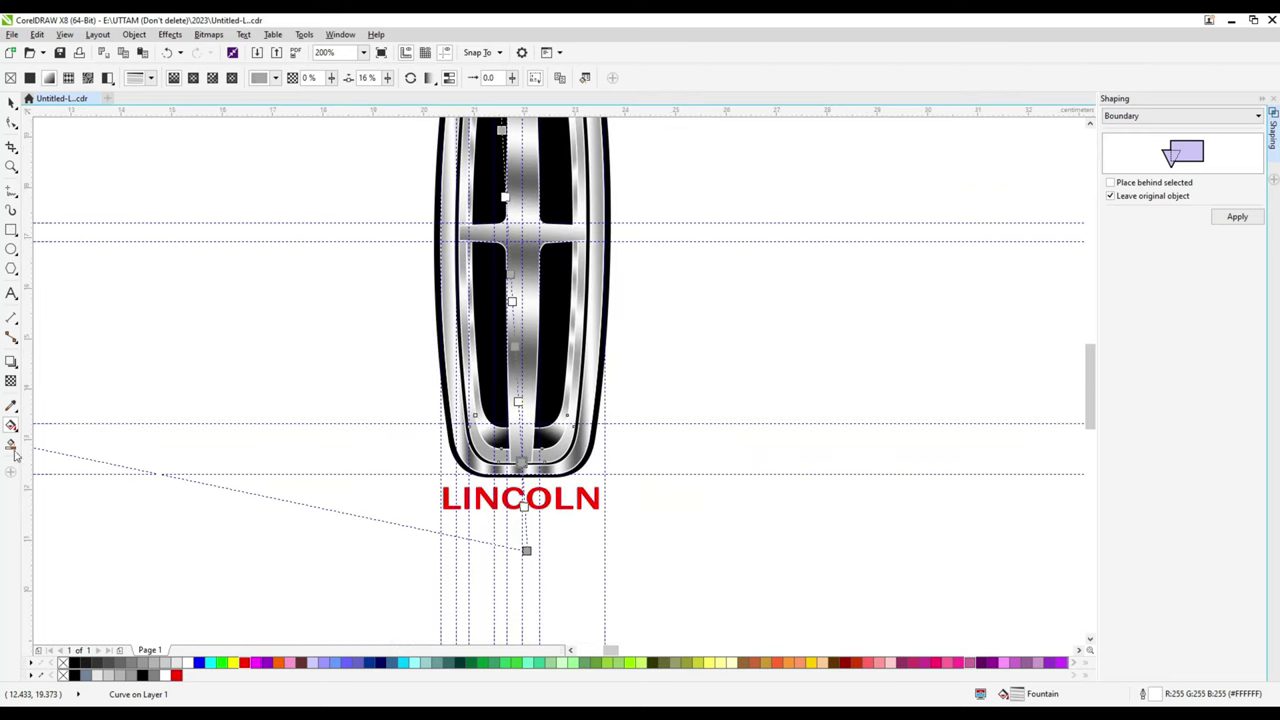
pyautogui.click(555, 458)
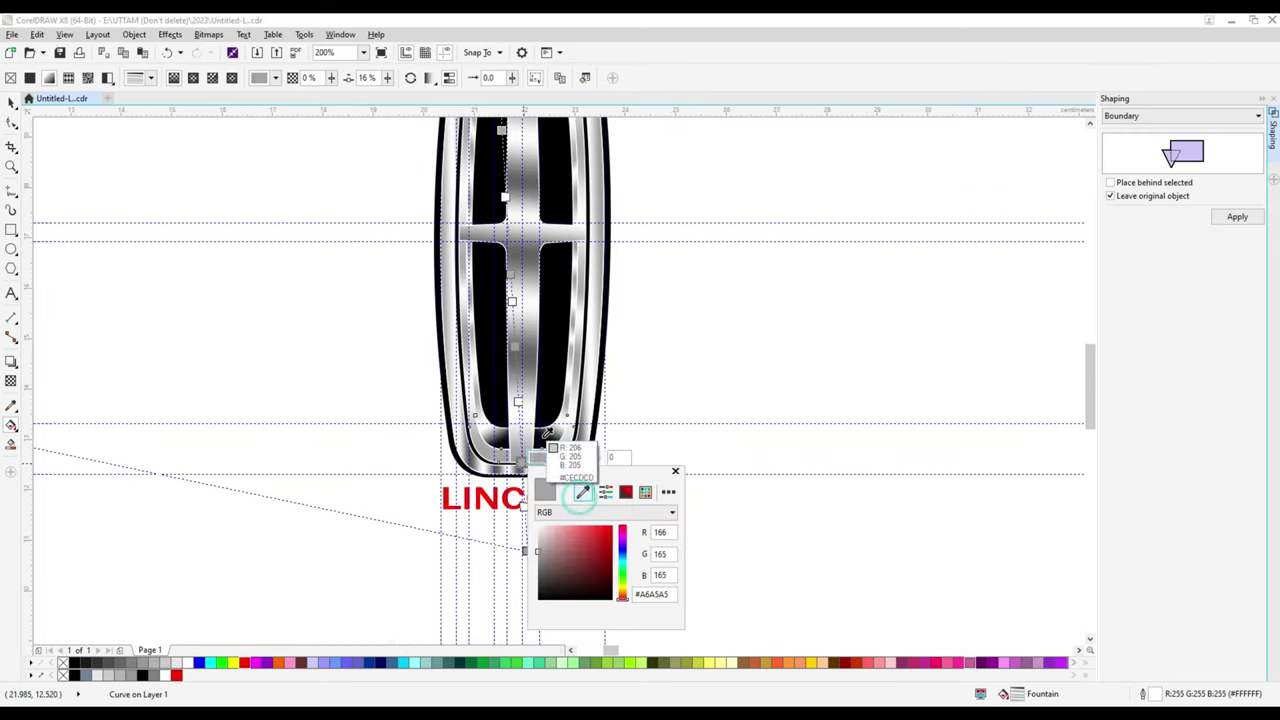
pyautogui.press('Escape')
pyautogui.scroll(2, 521, 452)
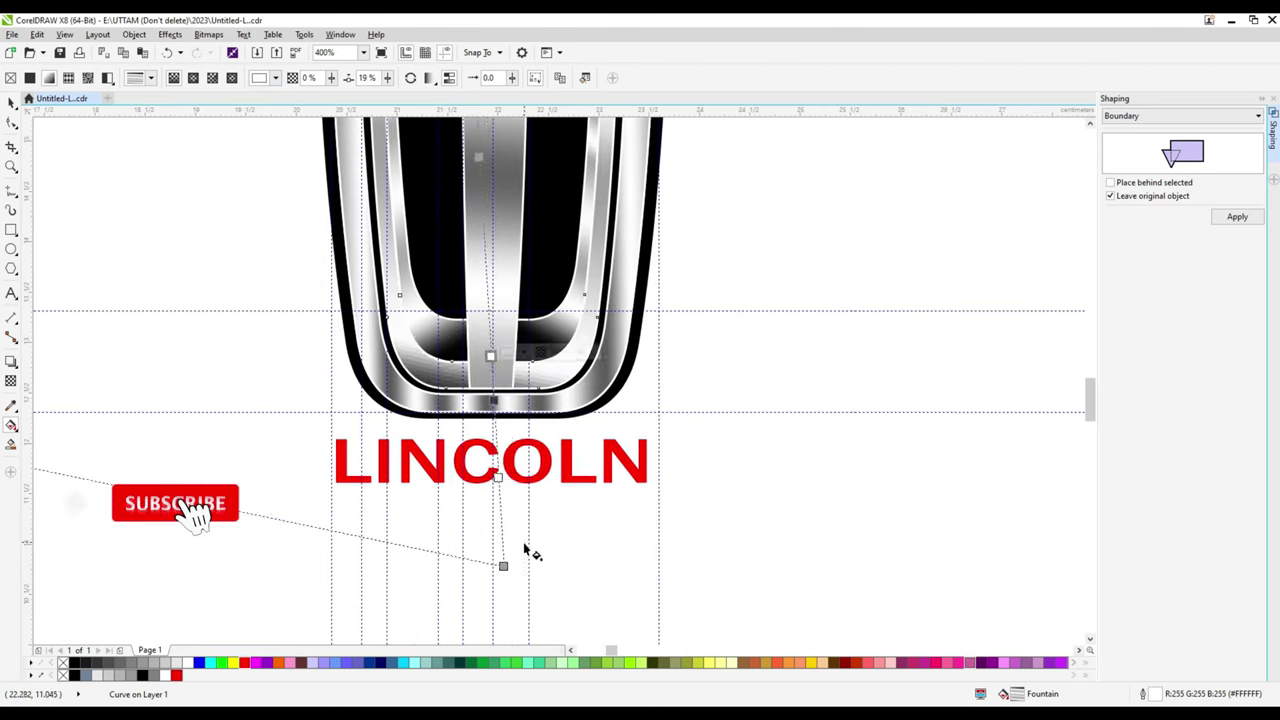
pyautogui.scroll(-1, 528, 548)
pyautogui.scroll(1, 535, 378)
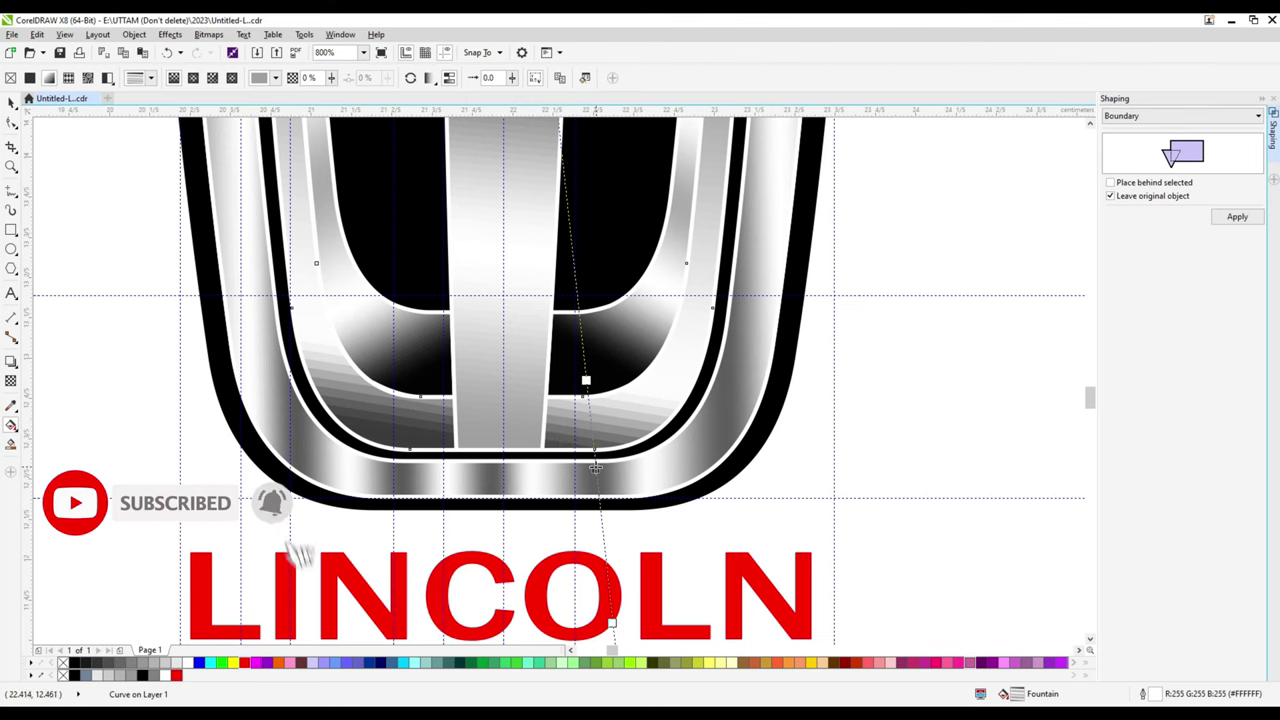
pyautogui.scroll(-1, 595, 467)
pyautogui.scroll(-1, 558, 605)
pyautogui.scroll(3, 524, 323)
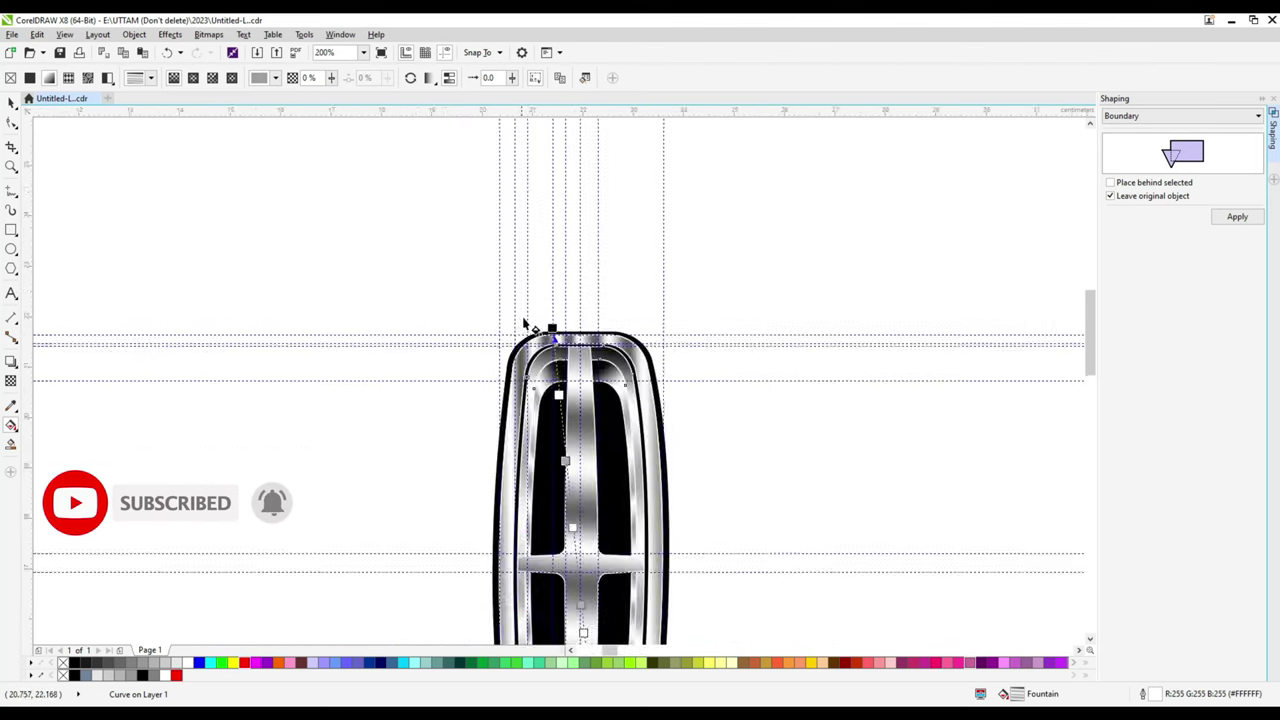
pyautogui.scroll(1, 551, 320)
pyautogui.scroll(-3, 562, 440)
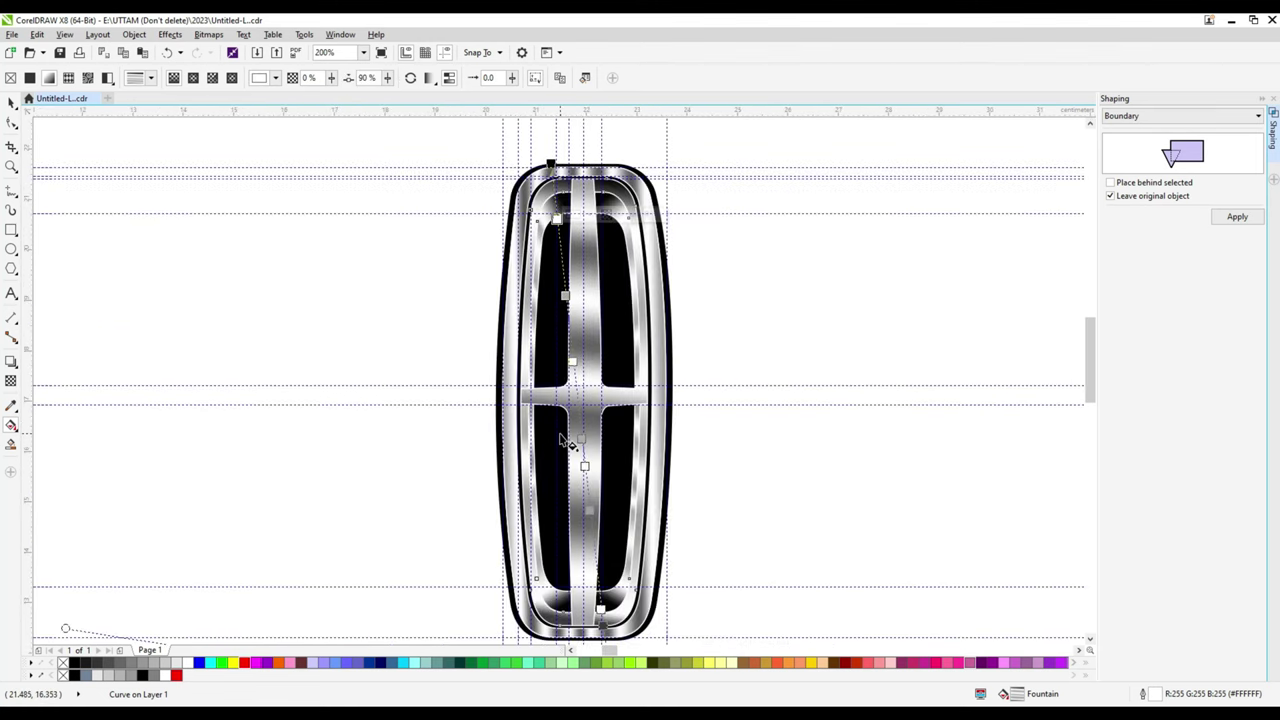
pyautogui.scroll(2, 575, 160)
pyautogui.click(565, 152)
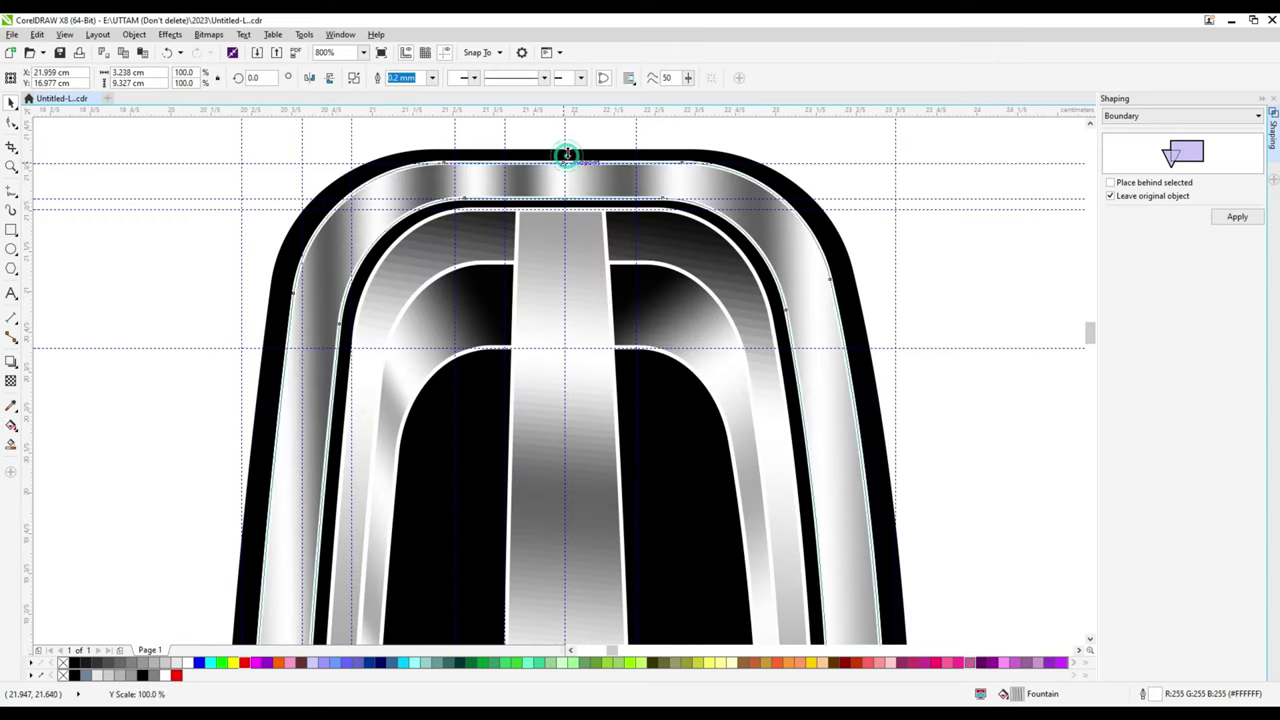
pyautogui.scroll(1, 566, 150)
pyautogui.click(653, 147)
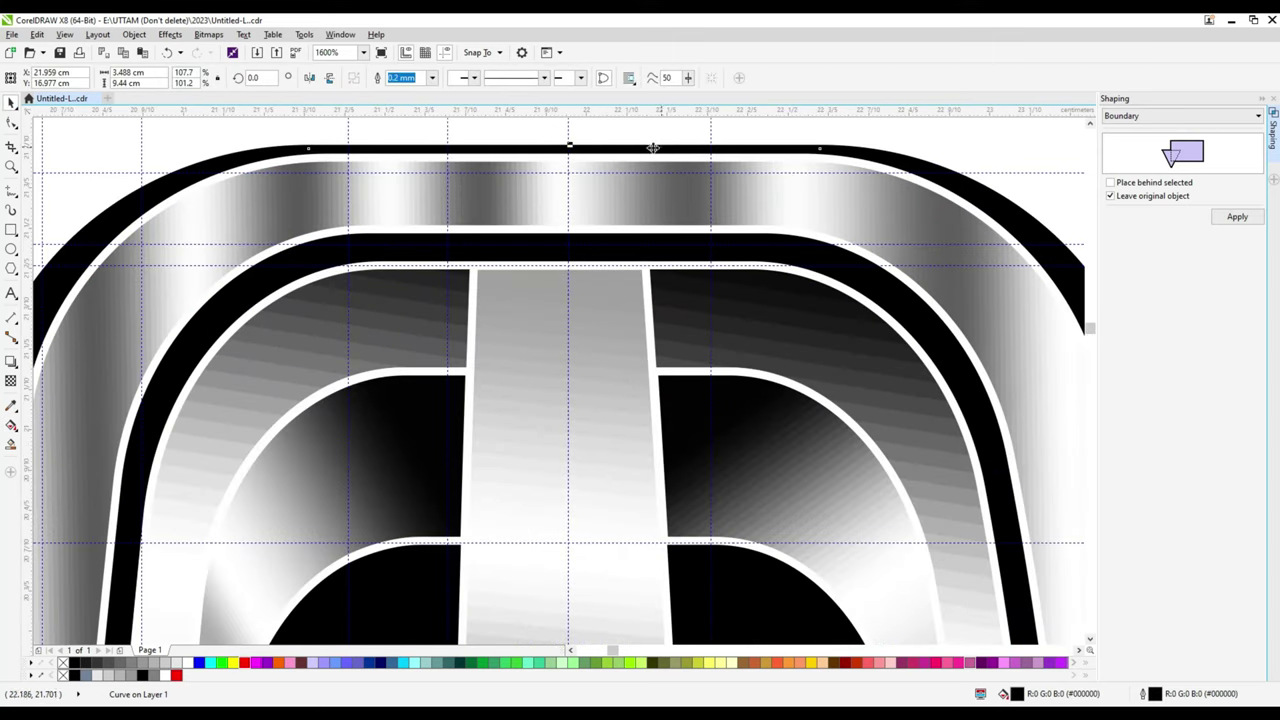
pyautogui.scroll(-2, 568, 140)
pyautogui.scroll(-1, 568, 150)
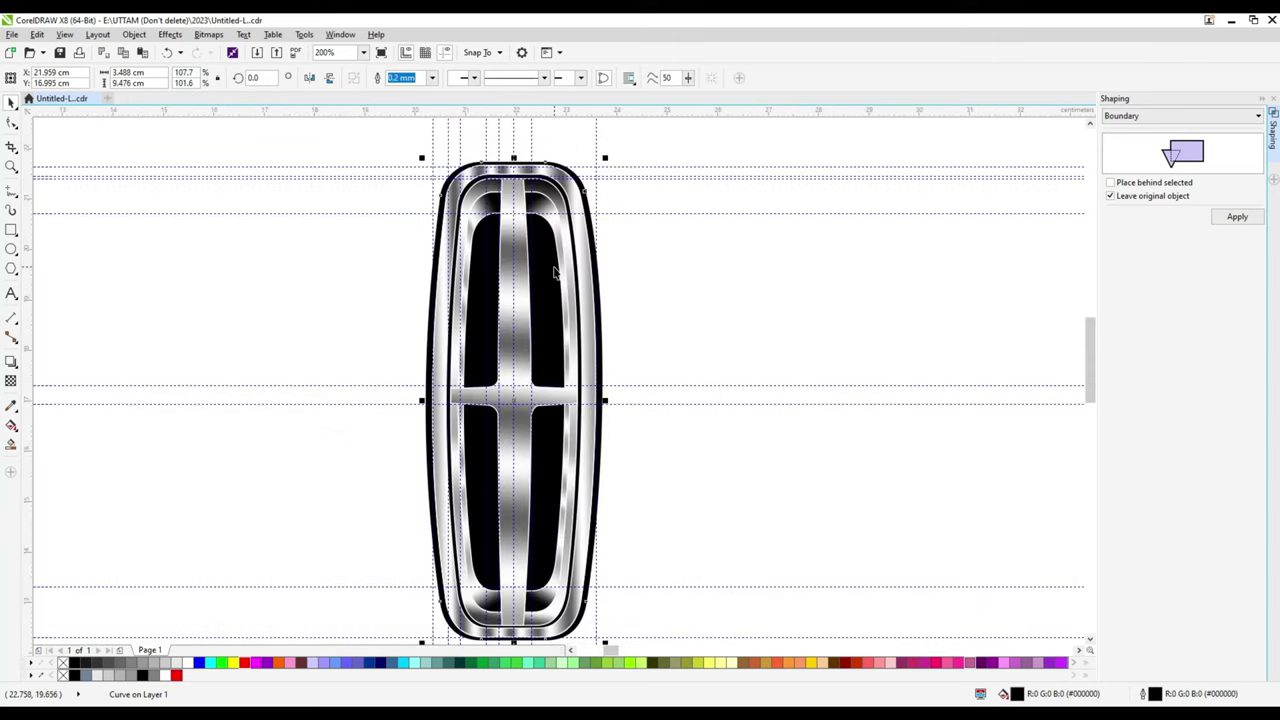
pyautogui.scroll(1, 612, 456)
pyautogui.click(615, 457)
pyautogui.scroll(2, 528, 443)
pyautogui.click(528, 491)
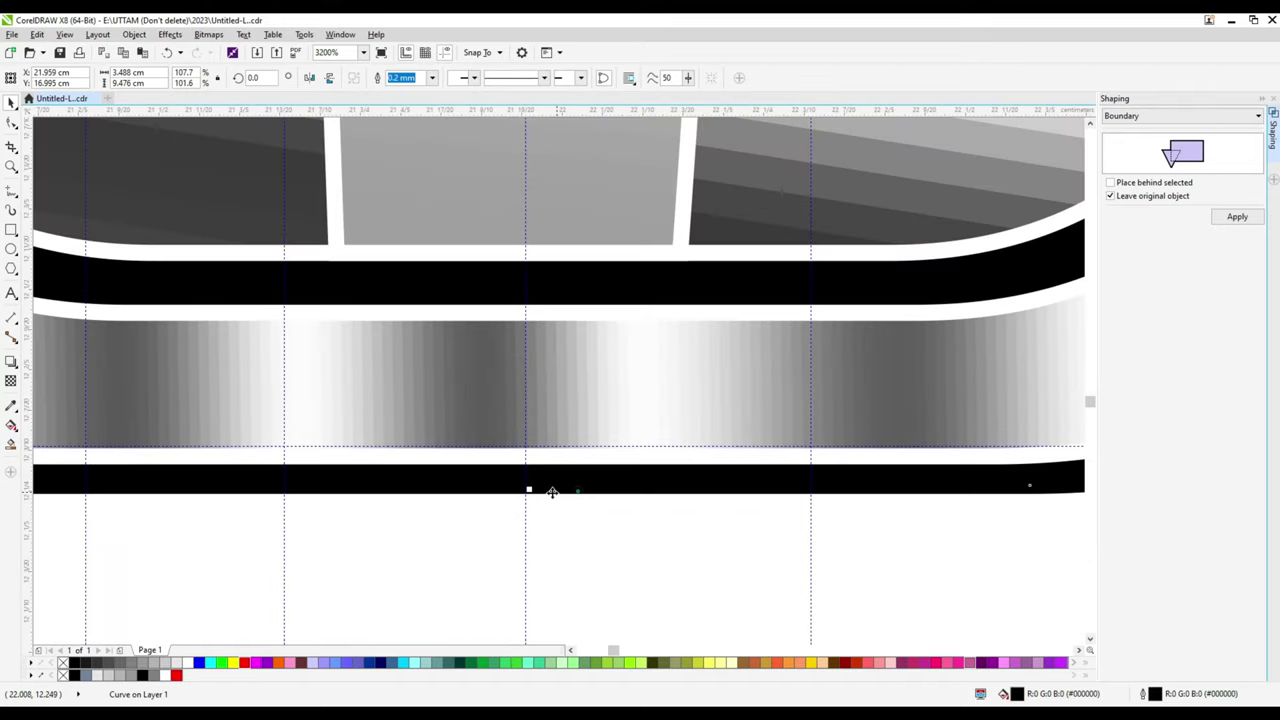
pyautogui.scroll(-3, 529, 491)
pyautogui.scroll(1, 529, 519)
pyautogui.press('F10')
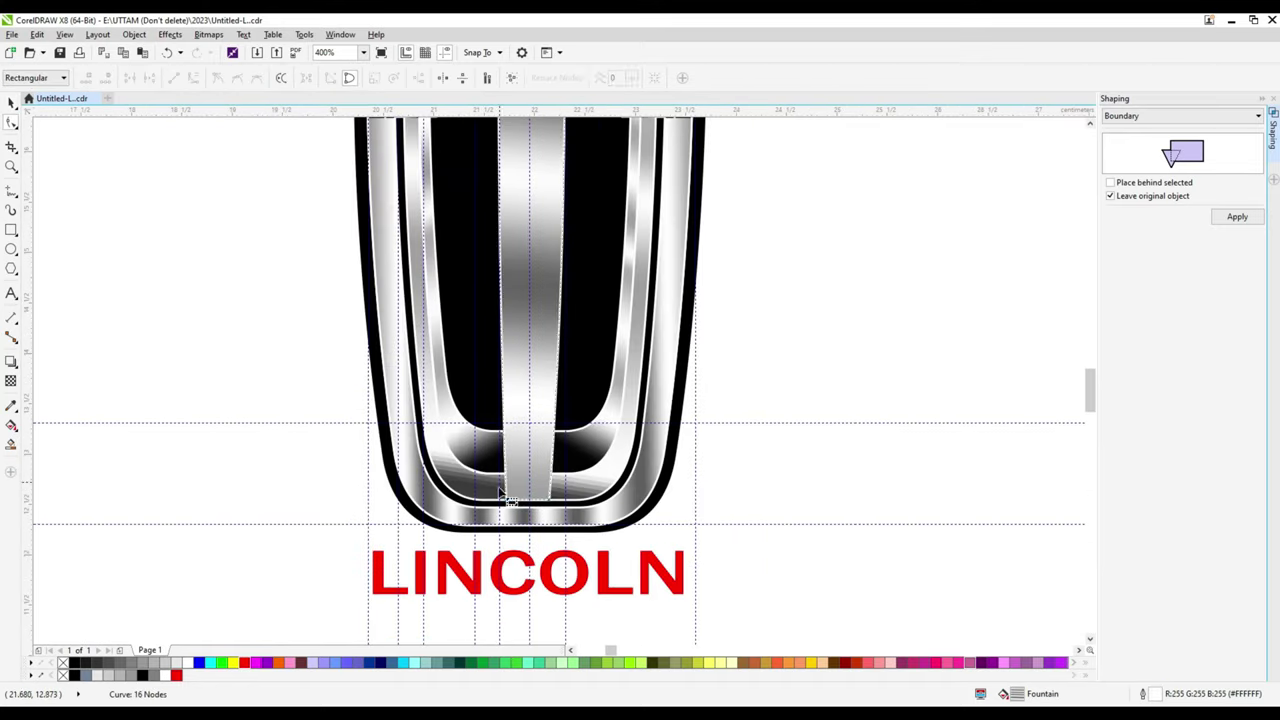
pyautogui.scroll(2, 528, 519)
pyautogui.scroll(-3, 535, 583)
pyautogui.press('space')
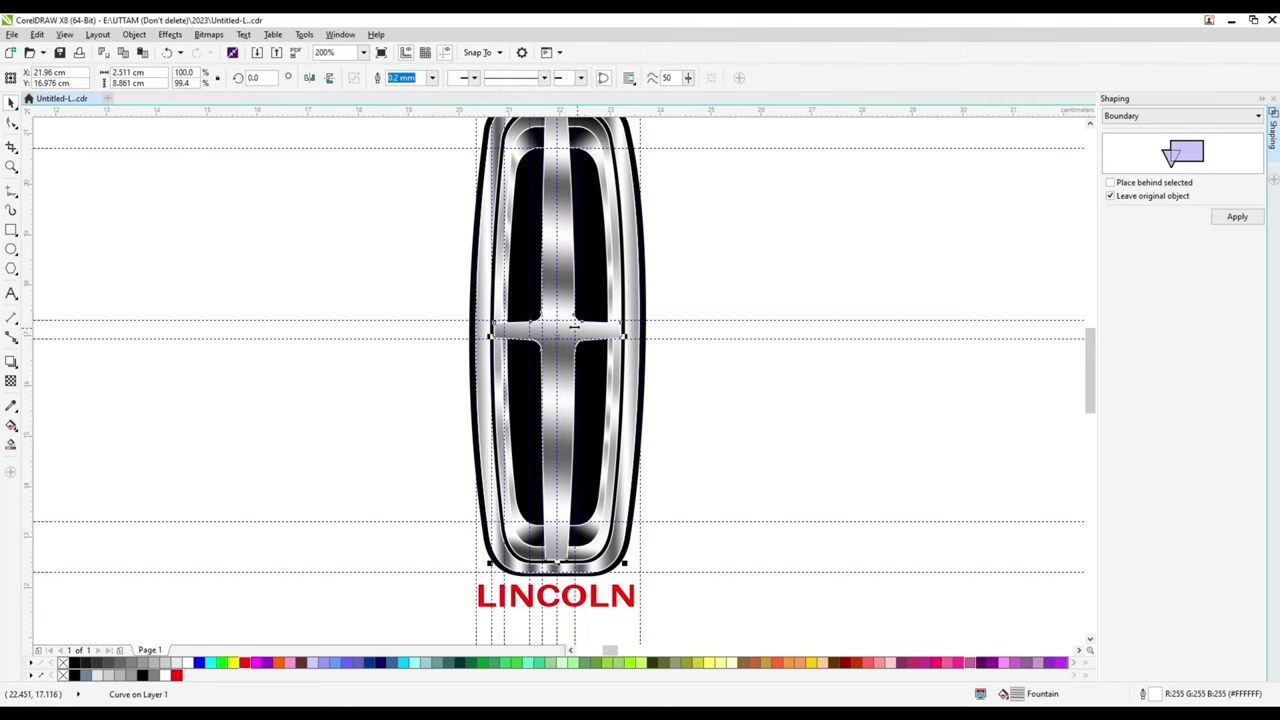
pyautogui.scroll(-1, 574, 325)
pyautogui.hotkey('ctrl', 'a')
pyautogui.scroll(2, 575, 265)
pyautogui.press('Escape')
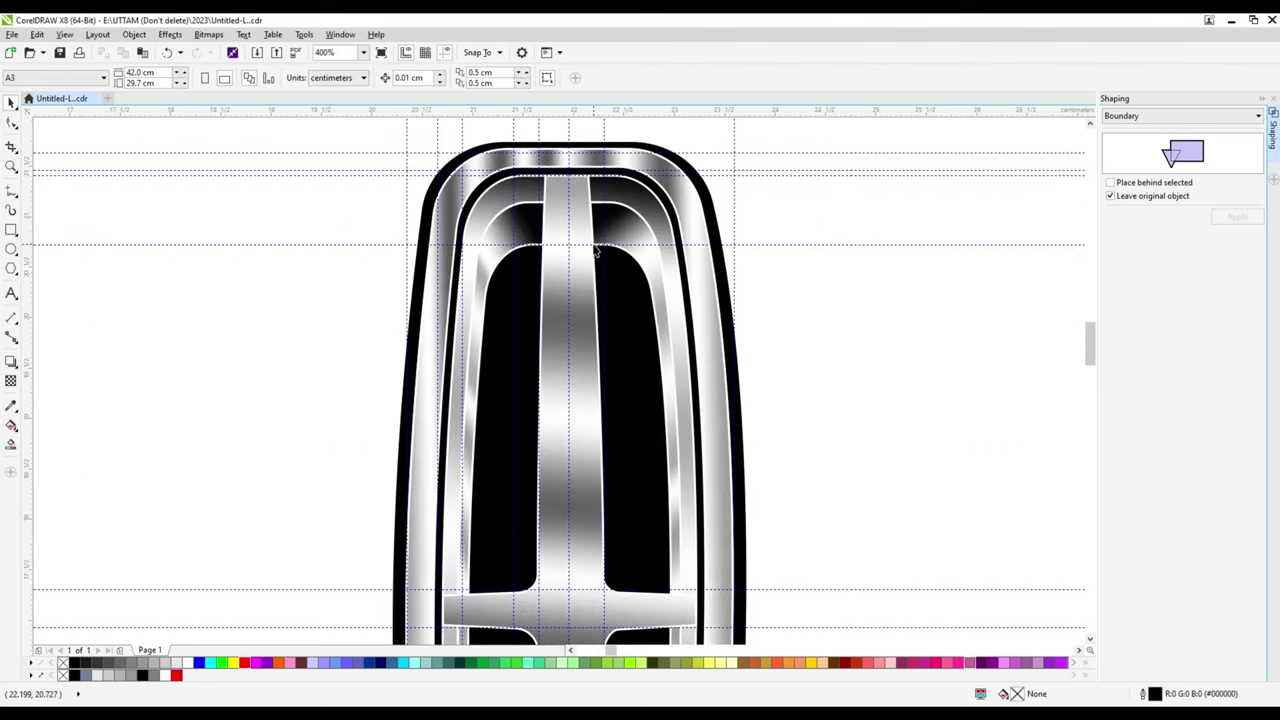
pyautogui.scroll(-1, 594, 249)
# - Open a chrome curve's fountain fill settings and slide a gradient stop to 31%
pyautogui.click(618, 550)
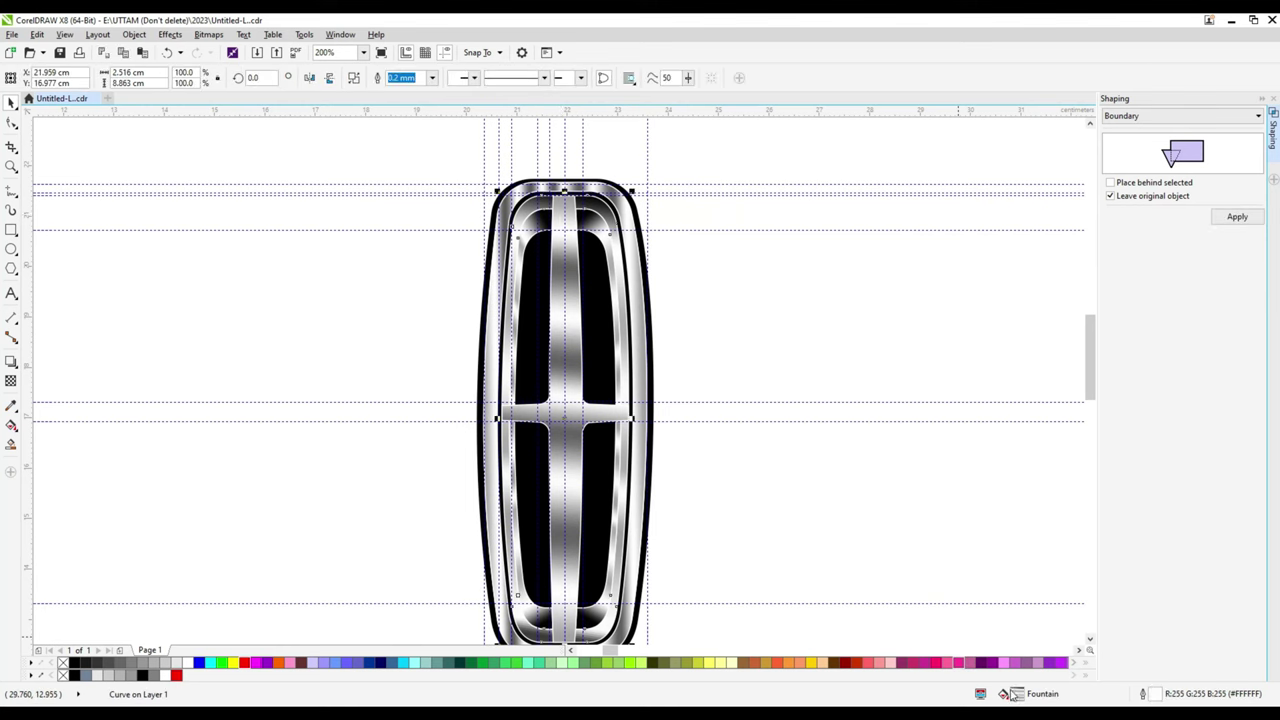
pyautogui.doubleClick(1012, 693)
pyautogui.moveTo(658, 248); pyautogui.dragTo(900, 236)
pyautogui.moveTo(710, 397); pyautogui.dragTo(709, 397)
pyautogui.click(666, 430)
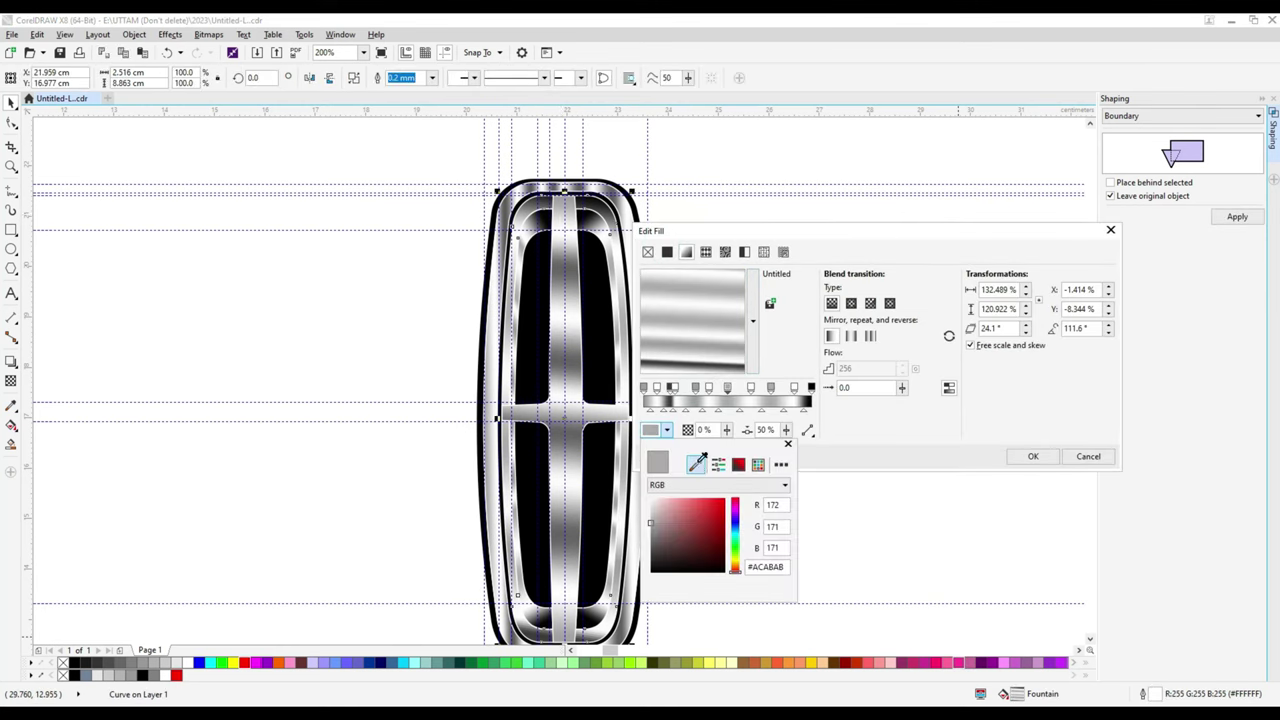
pyautogui.click(694, 463)
# - Eyedrop mid-grey #646464 into the 31% gradient stop and confirm the fill
pyautogui.click(771, 387)
pyautogui.click(666, 430)
pyautogui.click(692, 462)
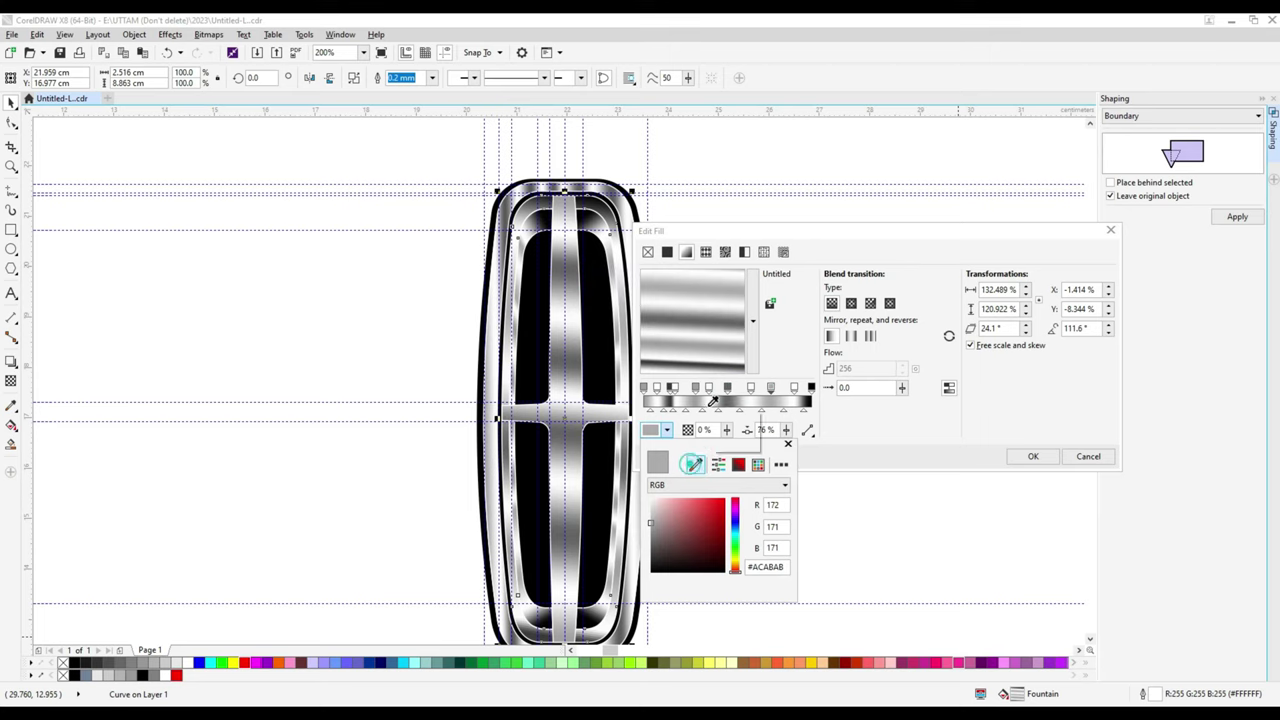
pyautogui.click(697, 387)
pyautogui.click(667, 430)
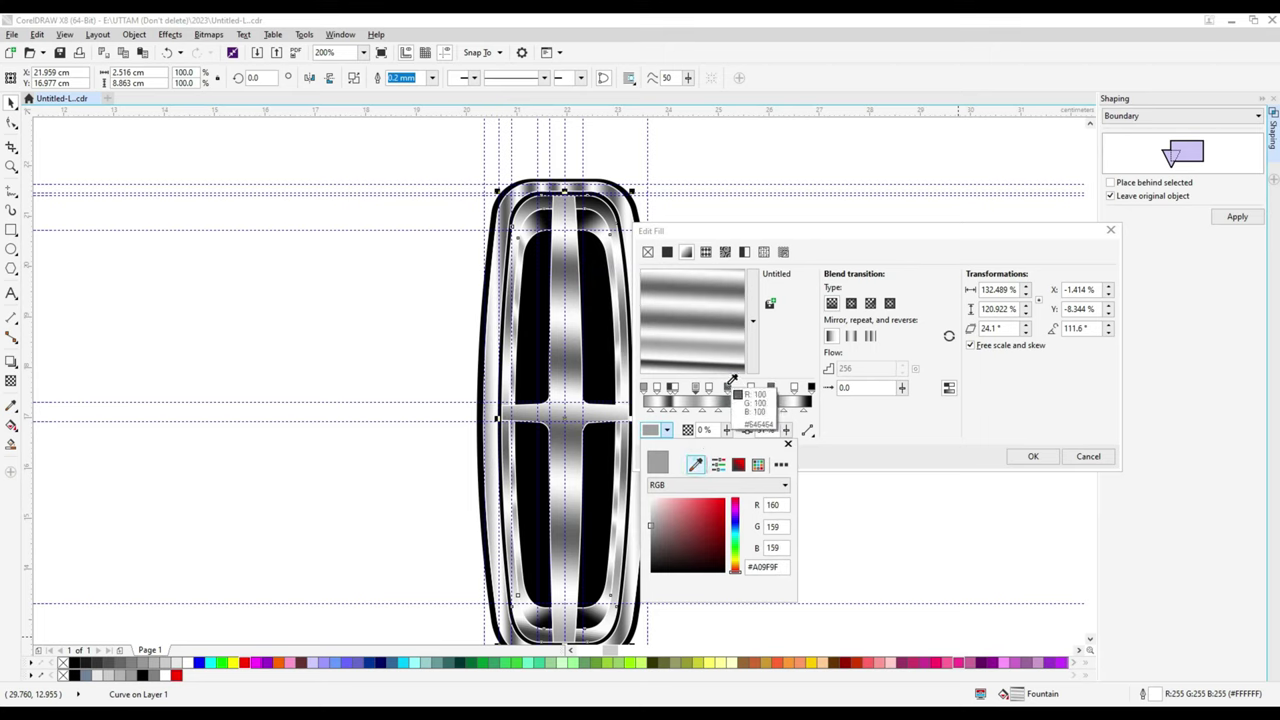
pyautogui.click(729, 385)
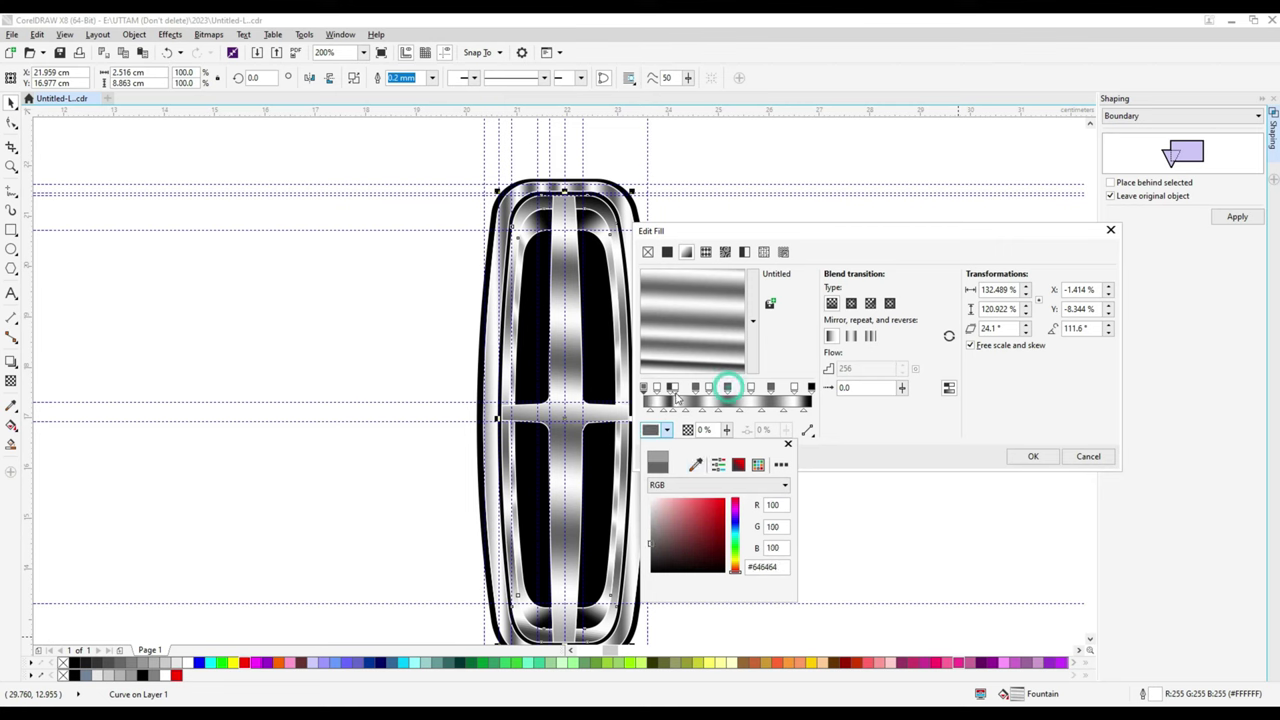
pyautogui.click(676, 388)
pyautogui.click(1033, 456)
# - Select the whole logo to review the new banding, then clear the selection
pyautogui.scroll(-3, 600, 400)
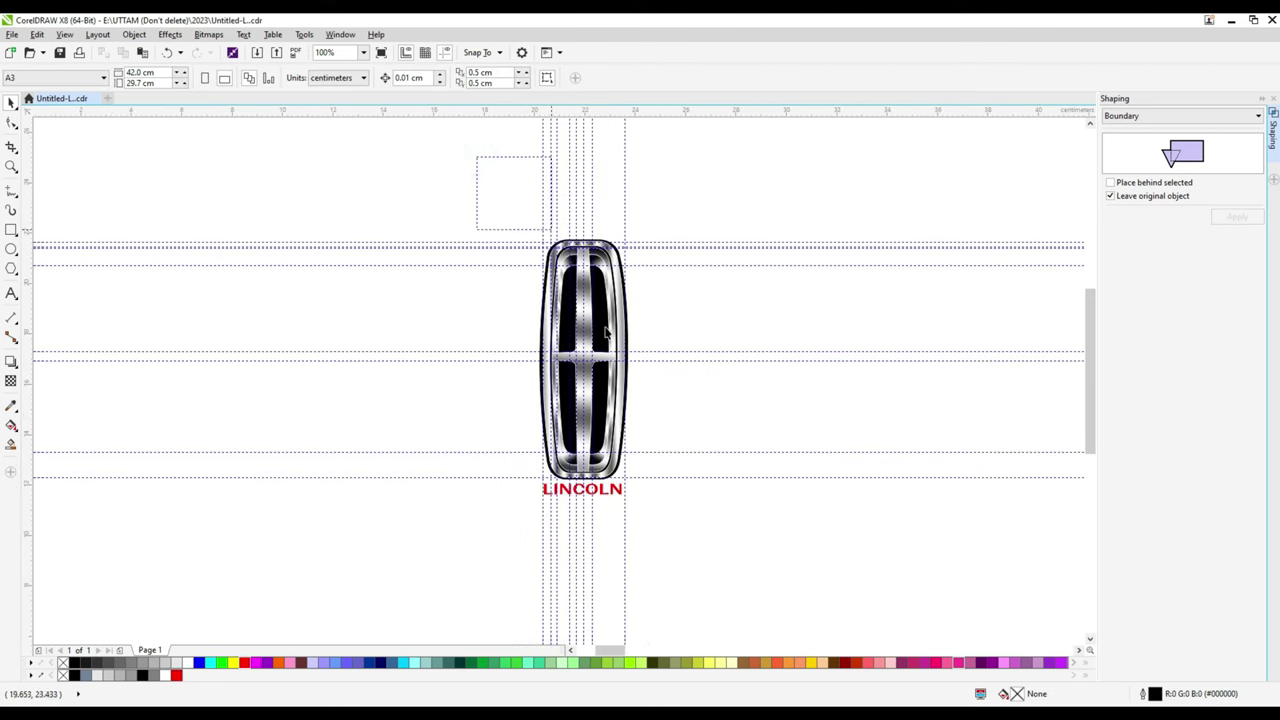
pyautogui.moveTo(477, 157); pyautogui.dragTo(686, 523)
pyautogui.scroll(3, 686, 523)
pyautogui.click(707, 210)
pyautogui.scroll(2, 584, 295)
pyautogui.scroll(-2, 540, 280)
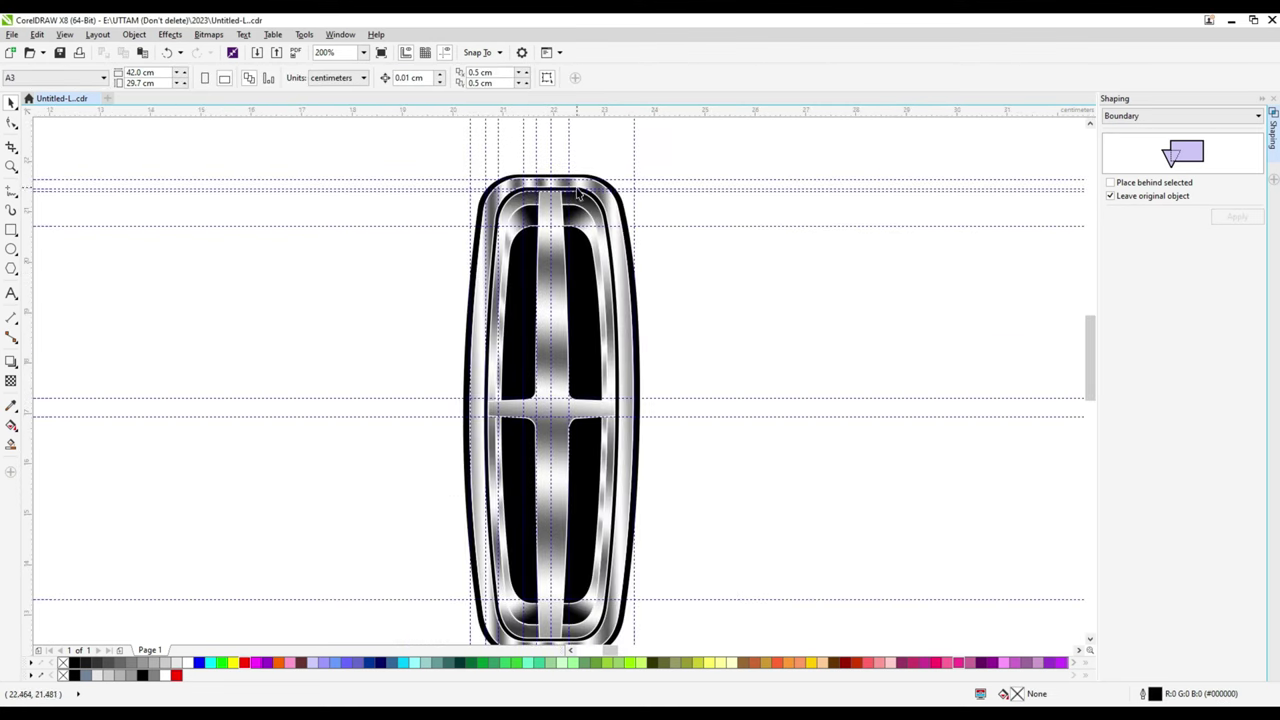
# - Select all the emblem's parts and convert them to a bitmap
pyautogui.click(560, 300)
pyautogui.moveTo(1093, 347); pyautogui.dragTo(1093, 375)
pyautogui.hotkey('ctrl', 'a')
pyautogui.click(208, 34)
pyautogui.click(240, 50)
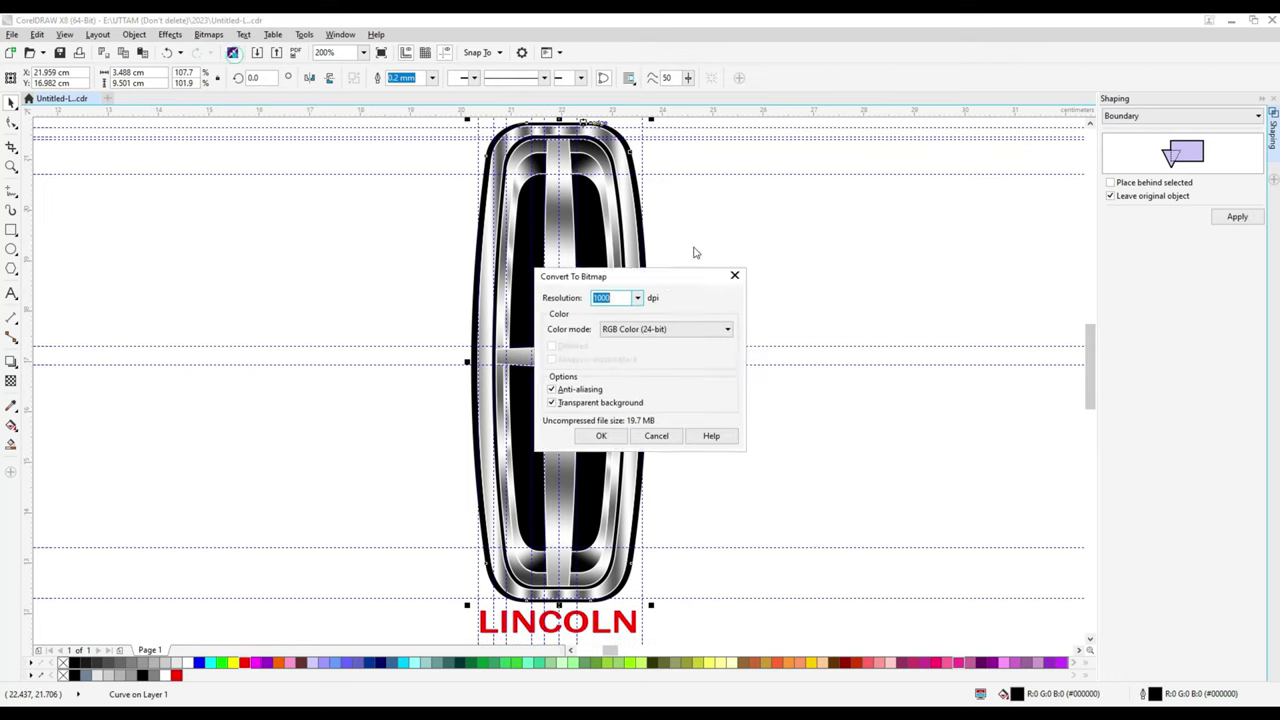
pyautogui.moveTo(663, 277); pyautogui.dragTo(803, 277)
pyautogui.click(740, 429)
# - Try a blur on the emblem, then undo both the blur and the conversion
pyautogui.click(208, 34)
pyautogui.click(390, 385)
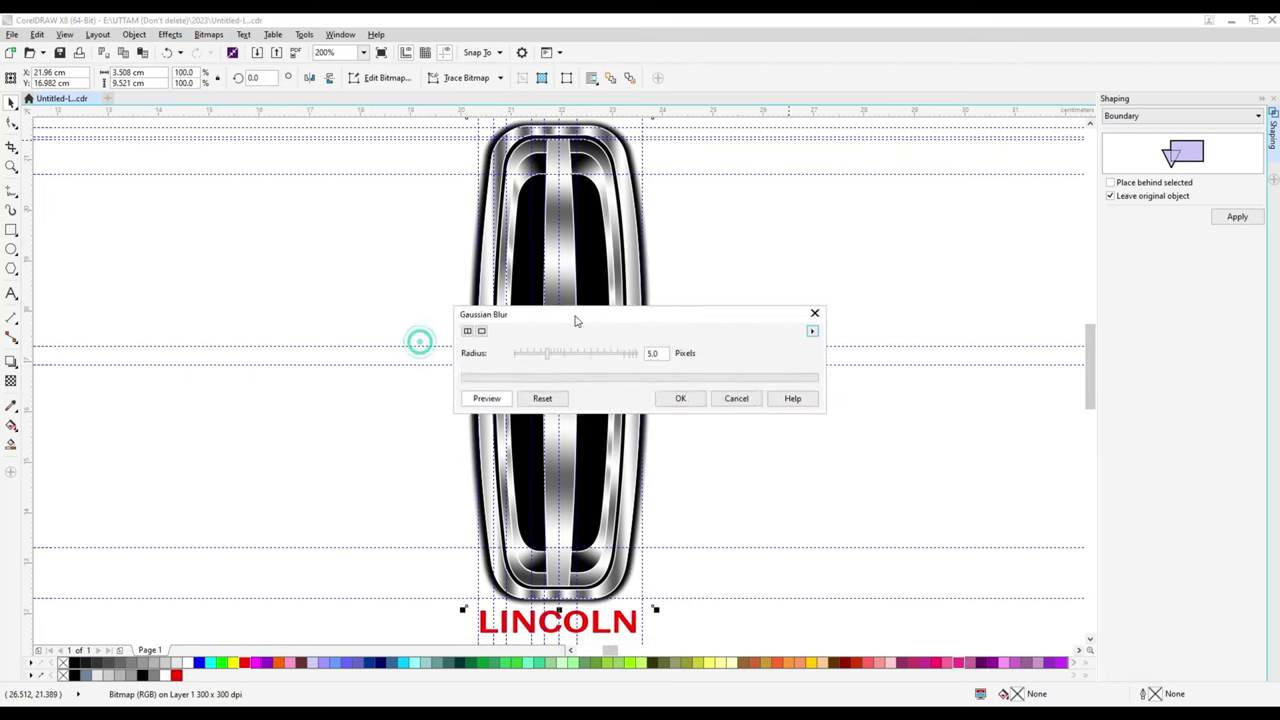
pyautogui.click(680, 397)
pyautogui.press('F3')
pyautogui.hotkey('ctrl', 'z')
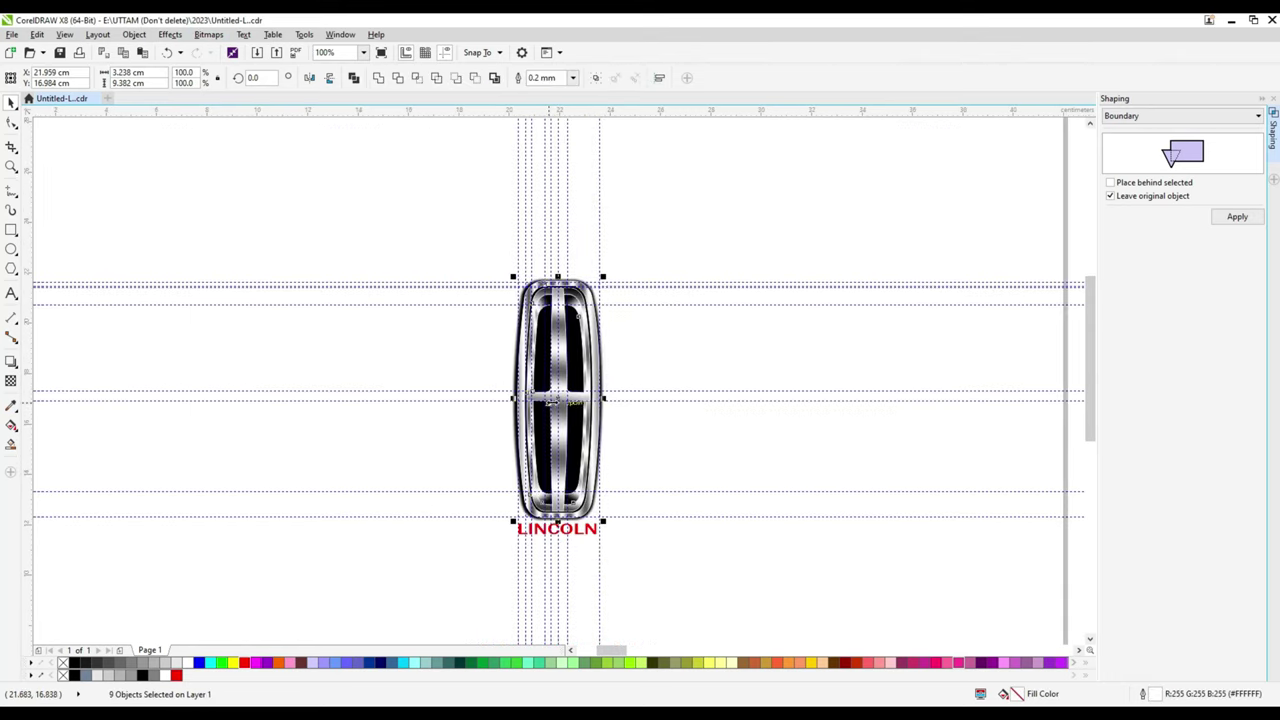
pyautogui.hotkey('ctrl', 'z')
# - Reselect the emblem's parts and convert them to a 1000 dpi bitmap
pyautogui.scroll(1, 539, 395)
pyautogui.moveTo(1083, 410); pyautogui.dragTo(1083, 416)
pyautogui.click(208, 34)
pyautogui.click(240, 50)
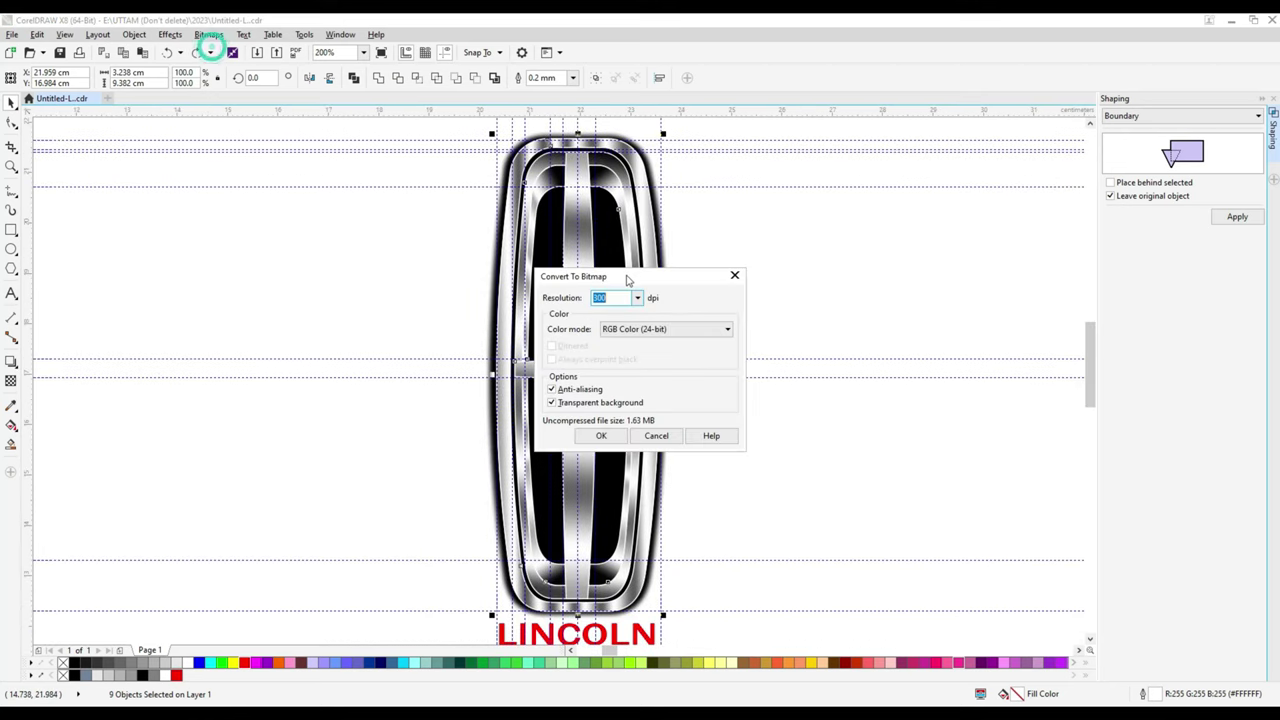
pyautogui.moveTo(640, 272); pyautogui.dragTo(809, 272)
pyautogui.click(769, 433)
# - Apply a Gaussian Blur with a 6.0-pixel radius to the emblem bitmap
pyautogui.click(208, 34)
pyautogui.click(217, 323)
pyautogui.click(380, 368)
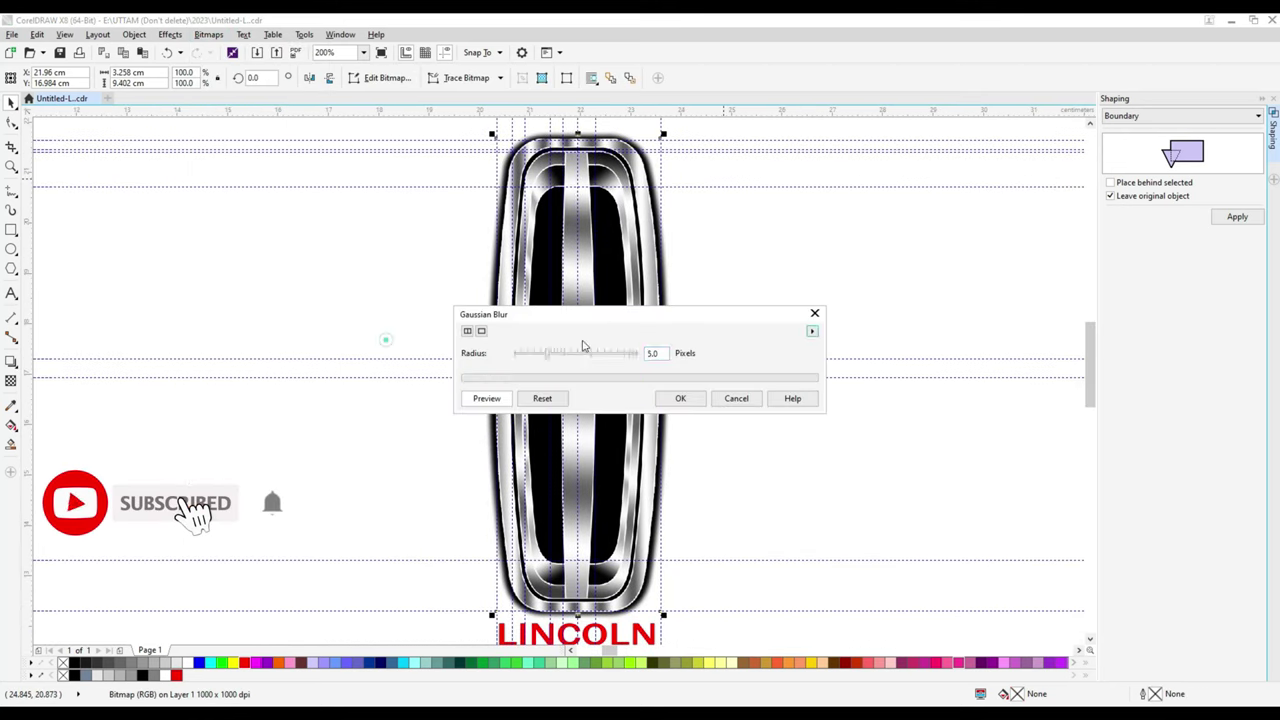
pyautogui.moveTo(600, 314); pyautogui.dragTo(841, 307)
pyautogui.click(785, 346)
pyautogui.moveTo(786, 348); pyautogui.dragTo(790, 353)
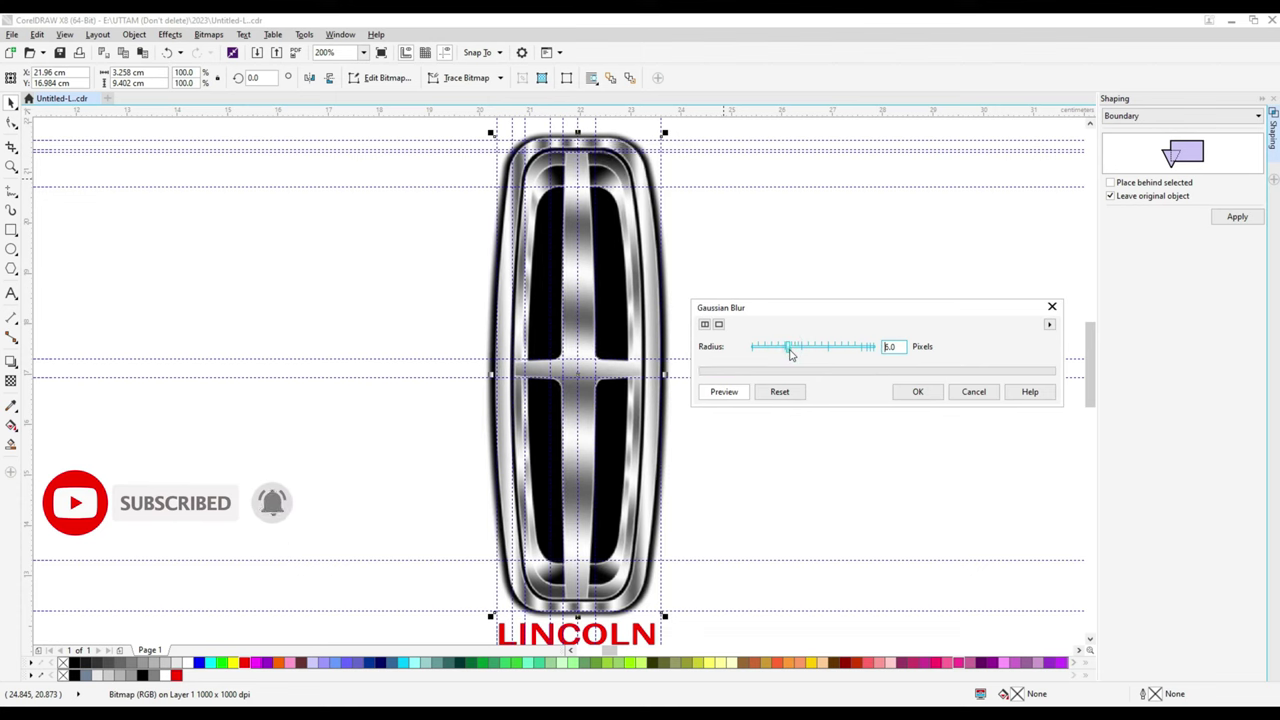
pyautogui.click(910, 390)
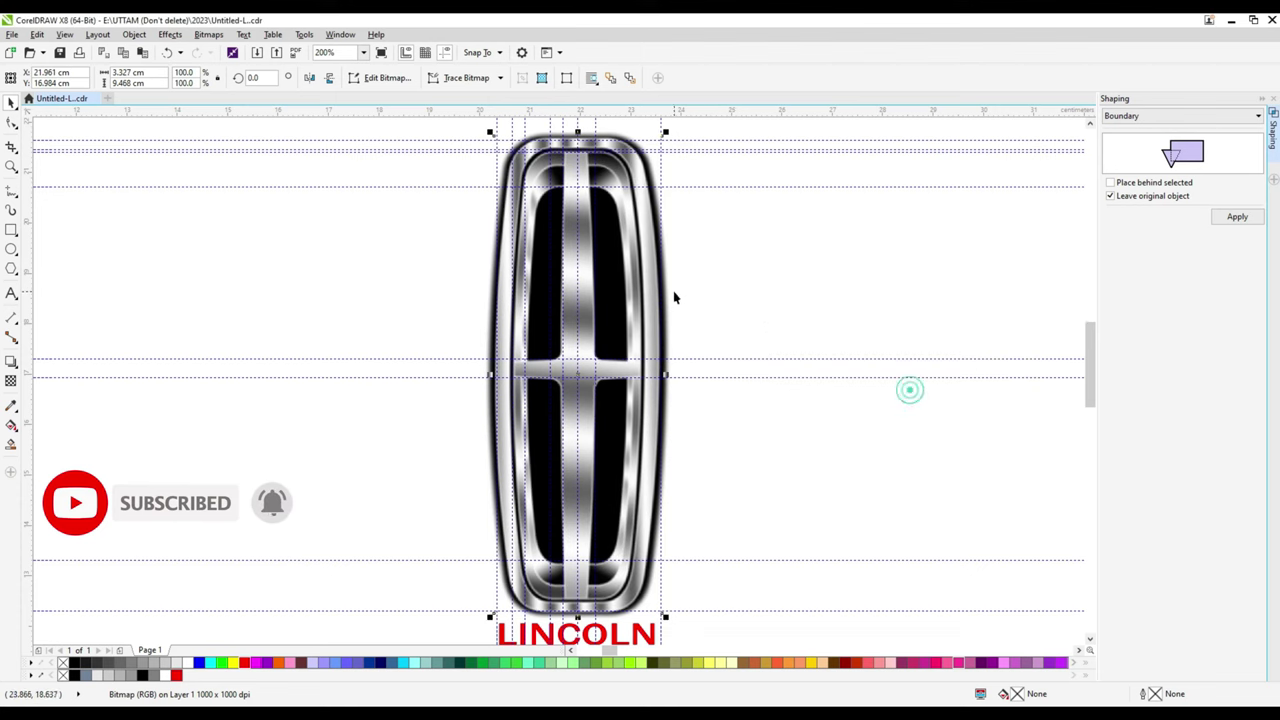
# - Select the LINCOLN wordmark for conversion to a bitmap
pyautogui.scroll(-1, 689, 294)
pyautogui.scroll(1, 655, 432)
pyautogui.click(648, 478)
pyautogui.click(208, 34)
pyautogui.click(205, 52)
pyautogui.write('600')
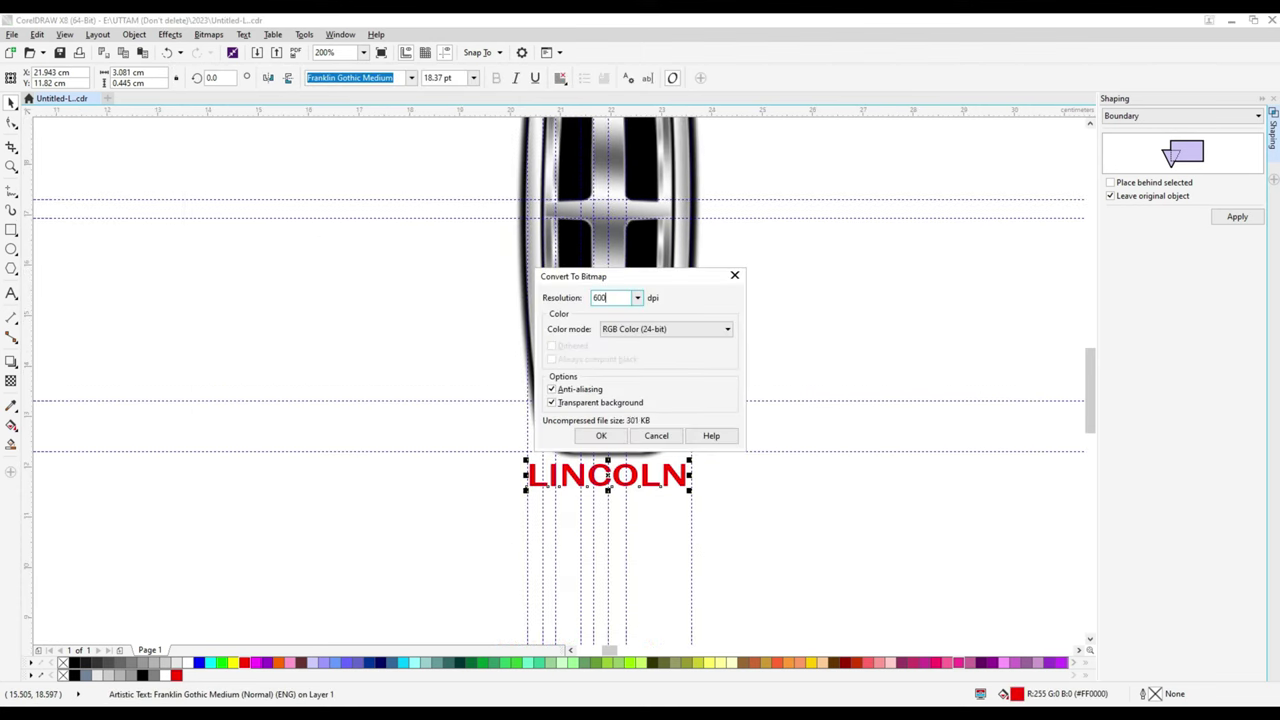
# - Convert LINCOLN to a 600 dpi bitmap and apply a plastic-style effect to it
pyautogui.press('Return')
pyautogui.click(208, 34)
pyautogui.click(371, 368)
pyautogui.click(739, 402)
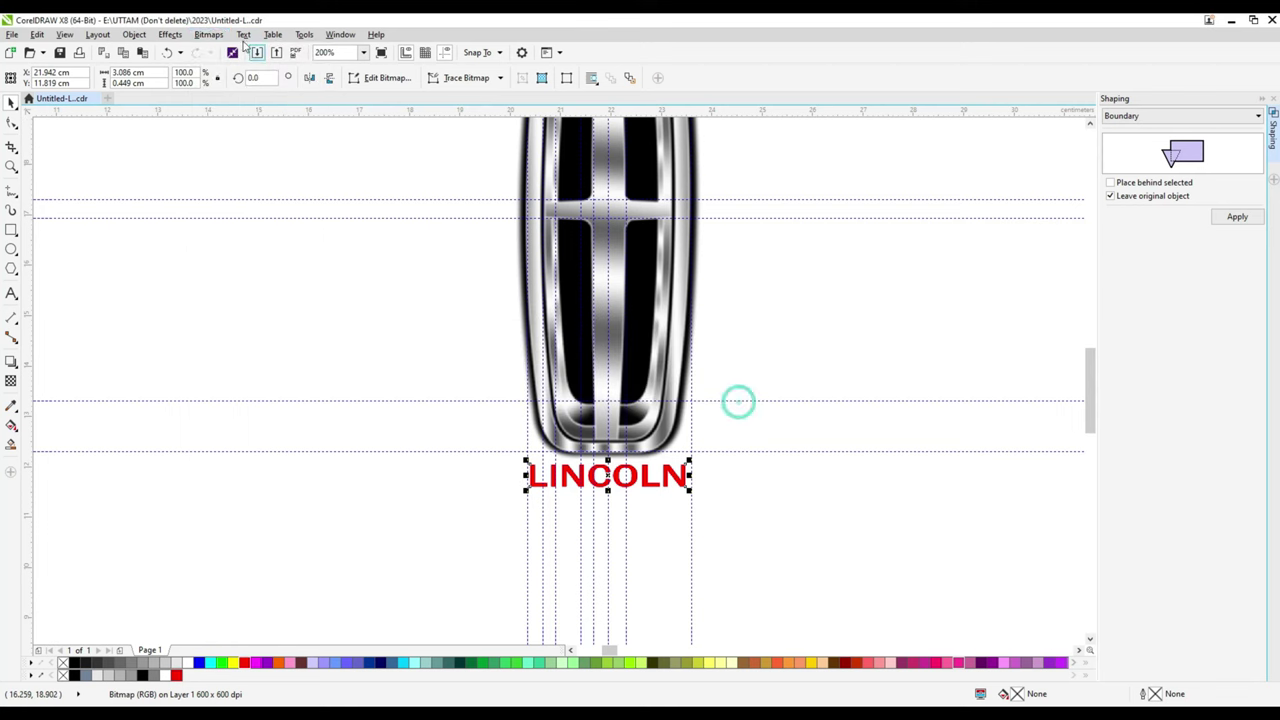
pyautogui.click(208, 34)
pyautogui.click(389, 505)
pyautogui.click(680, 428)
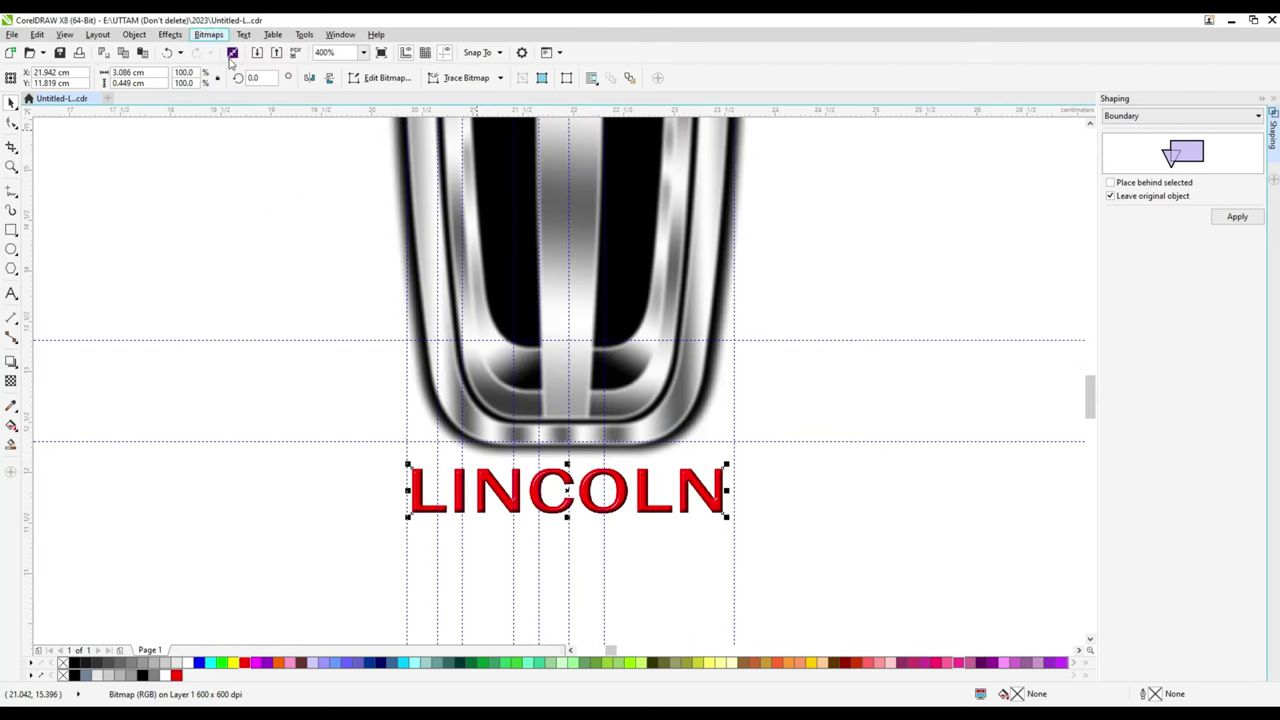
# - Select all objects and group the emblem with the LINCOLN wordmark
pyautogui.click(232, 52)
pyautogui.press('Return')
pyautogui.hotkey('ctrl', 'a')
pyautogui.scroll(-2, 791, 634)
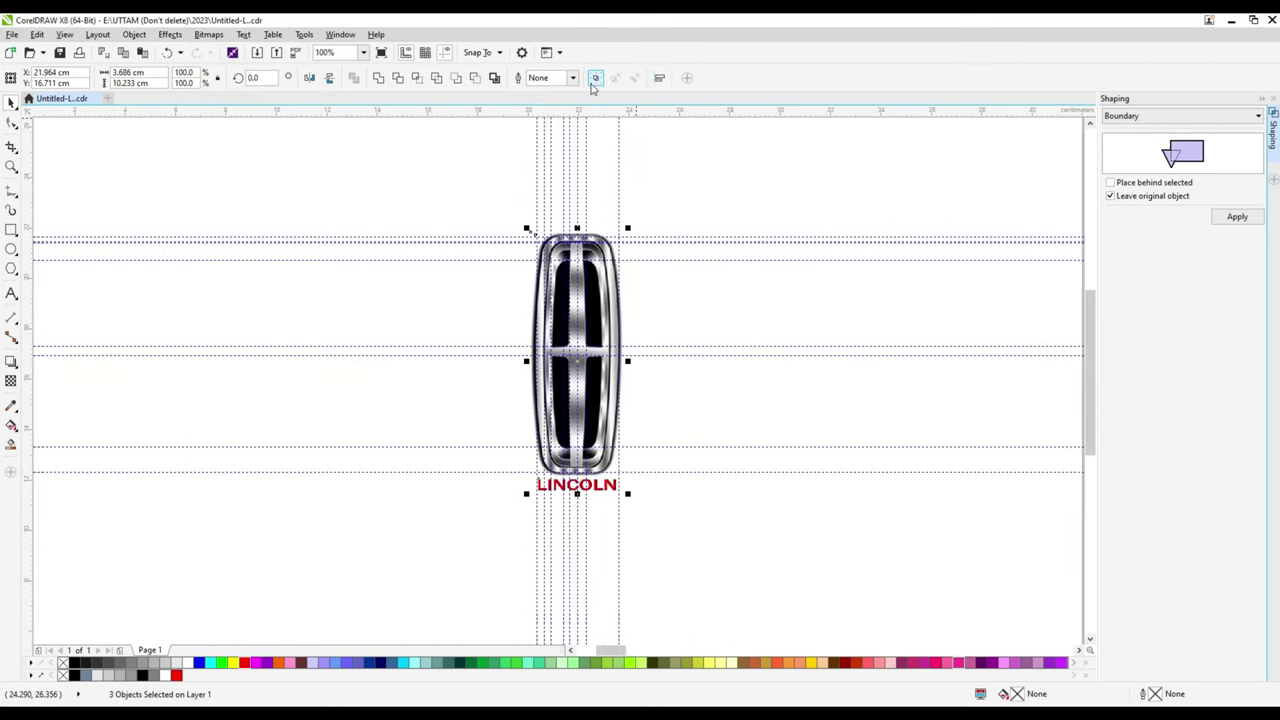
pyautogui.click(594, 79)
pyautogui.scroll(1, 577, 339)
pyautogui.click(797, 274)
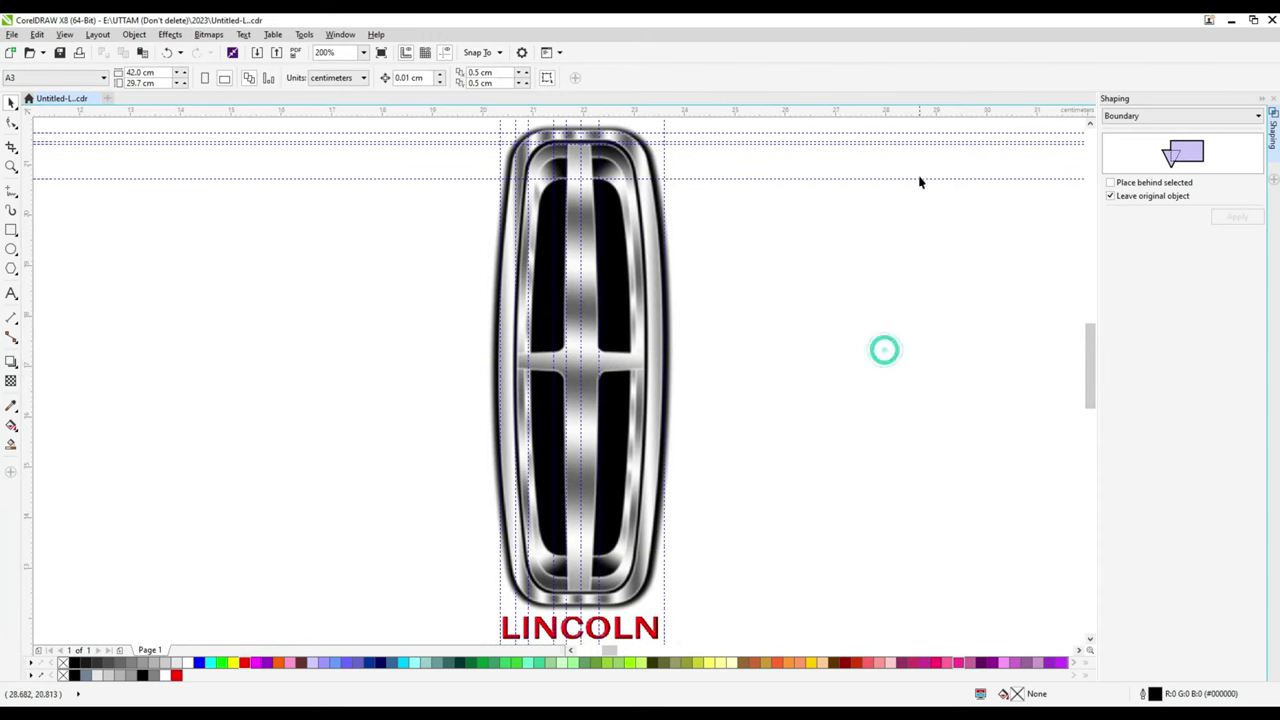
# - Delete the guidelines across the logo and scale the logo down to about 85%
pyautogui.moveTo(920, 178); pyautogui.dragTo(910, 142)
pyautogui.press('Delete')
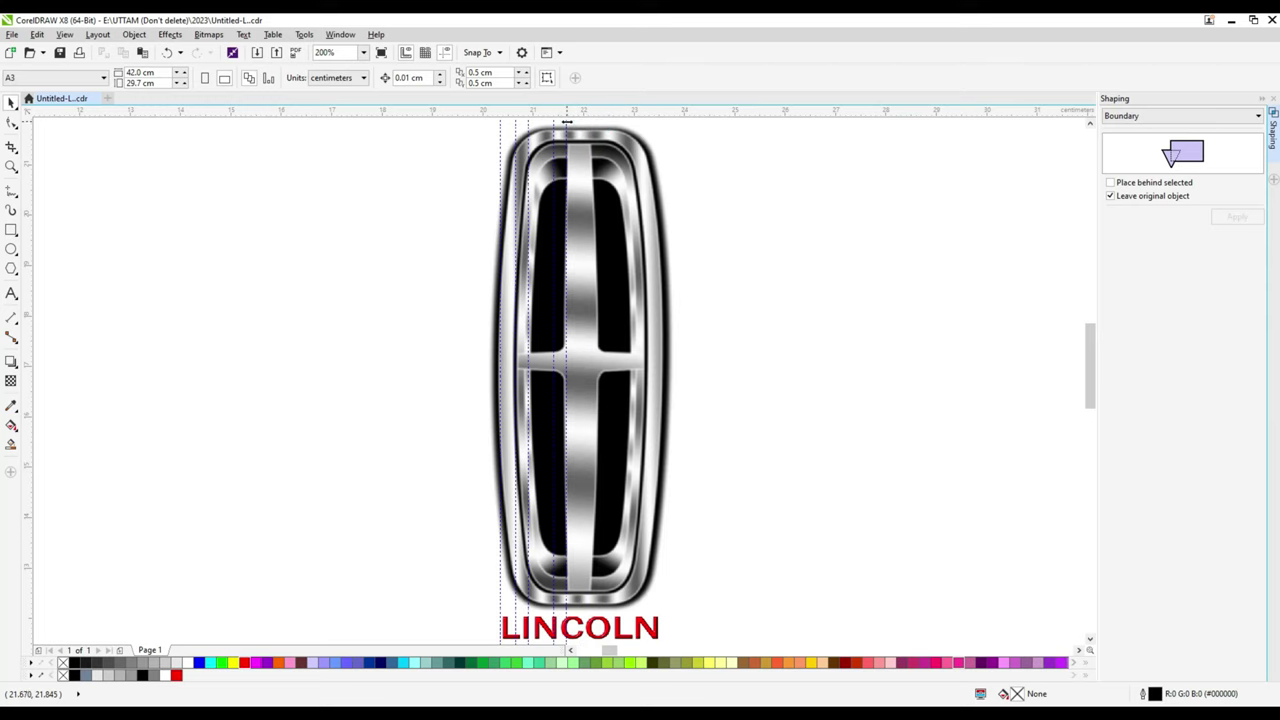
pyautogui.click(571, 206)
pyautogui.moveTo(483, 123); pyautogui.dragTo(505, 170)
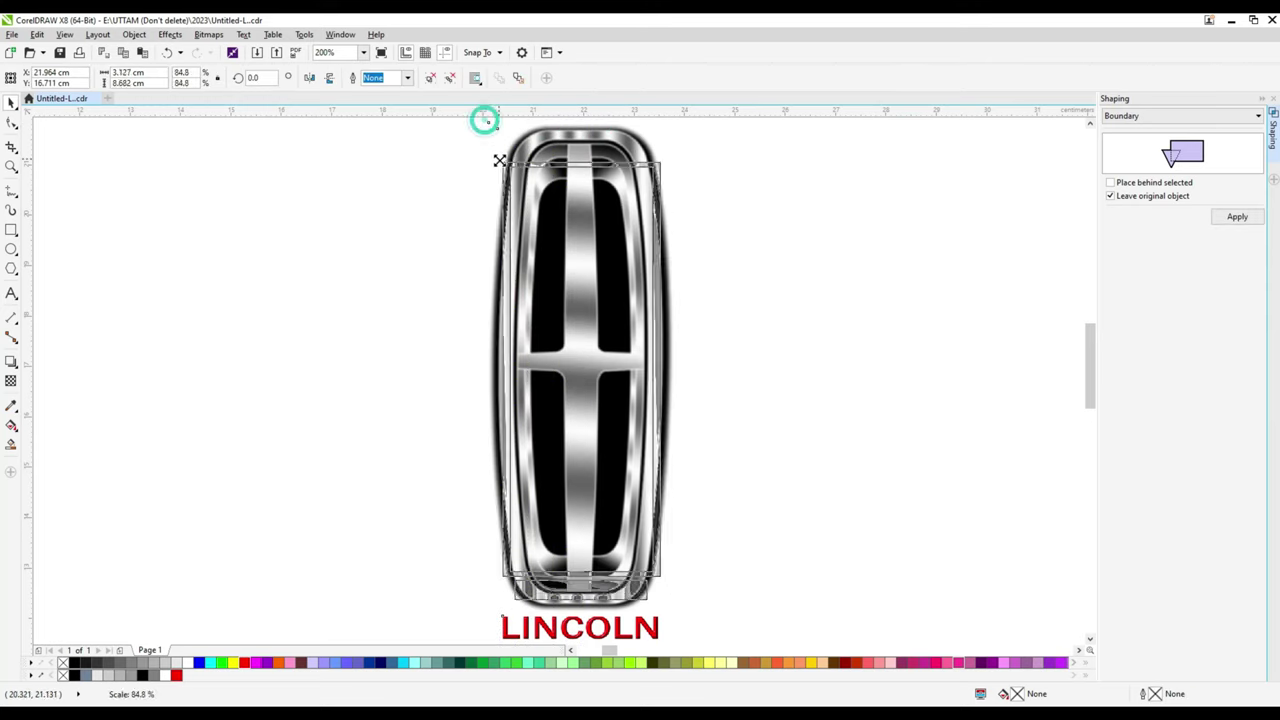
pyautogui.click(902, 276)
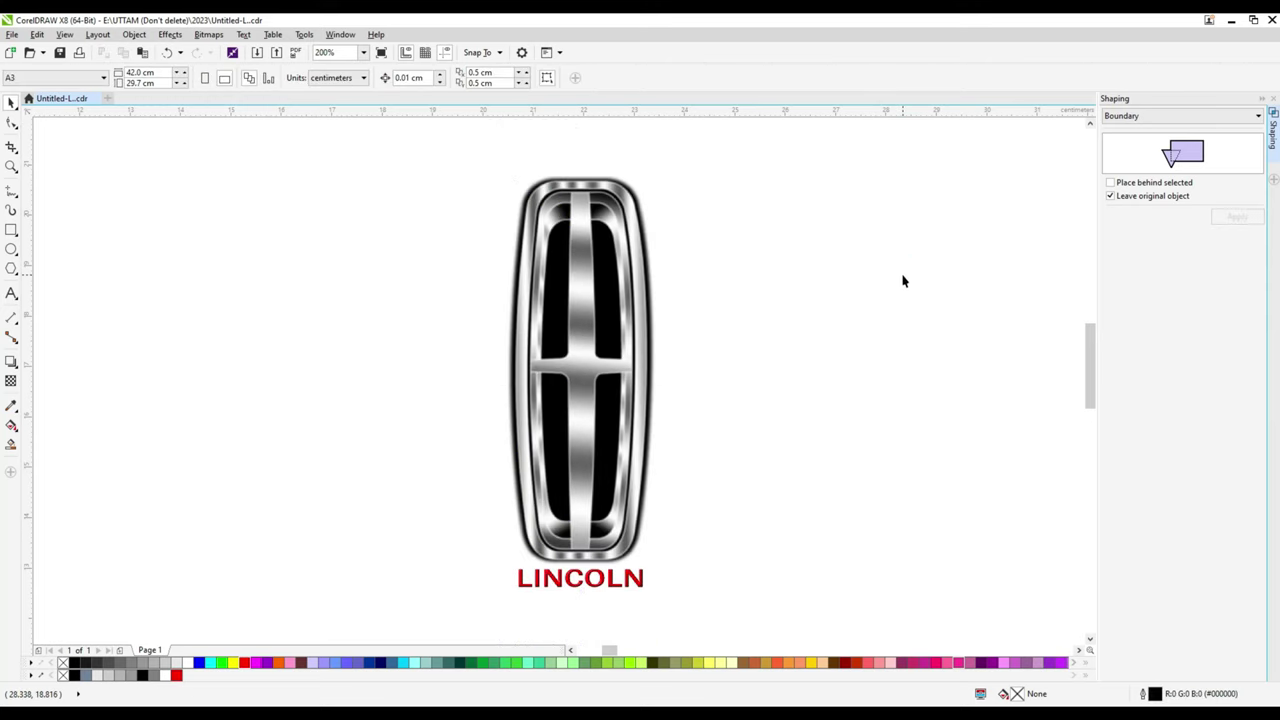